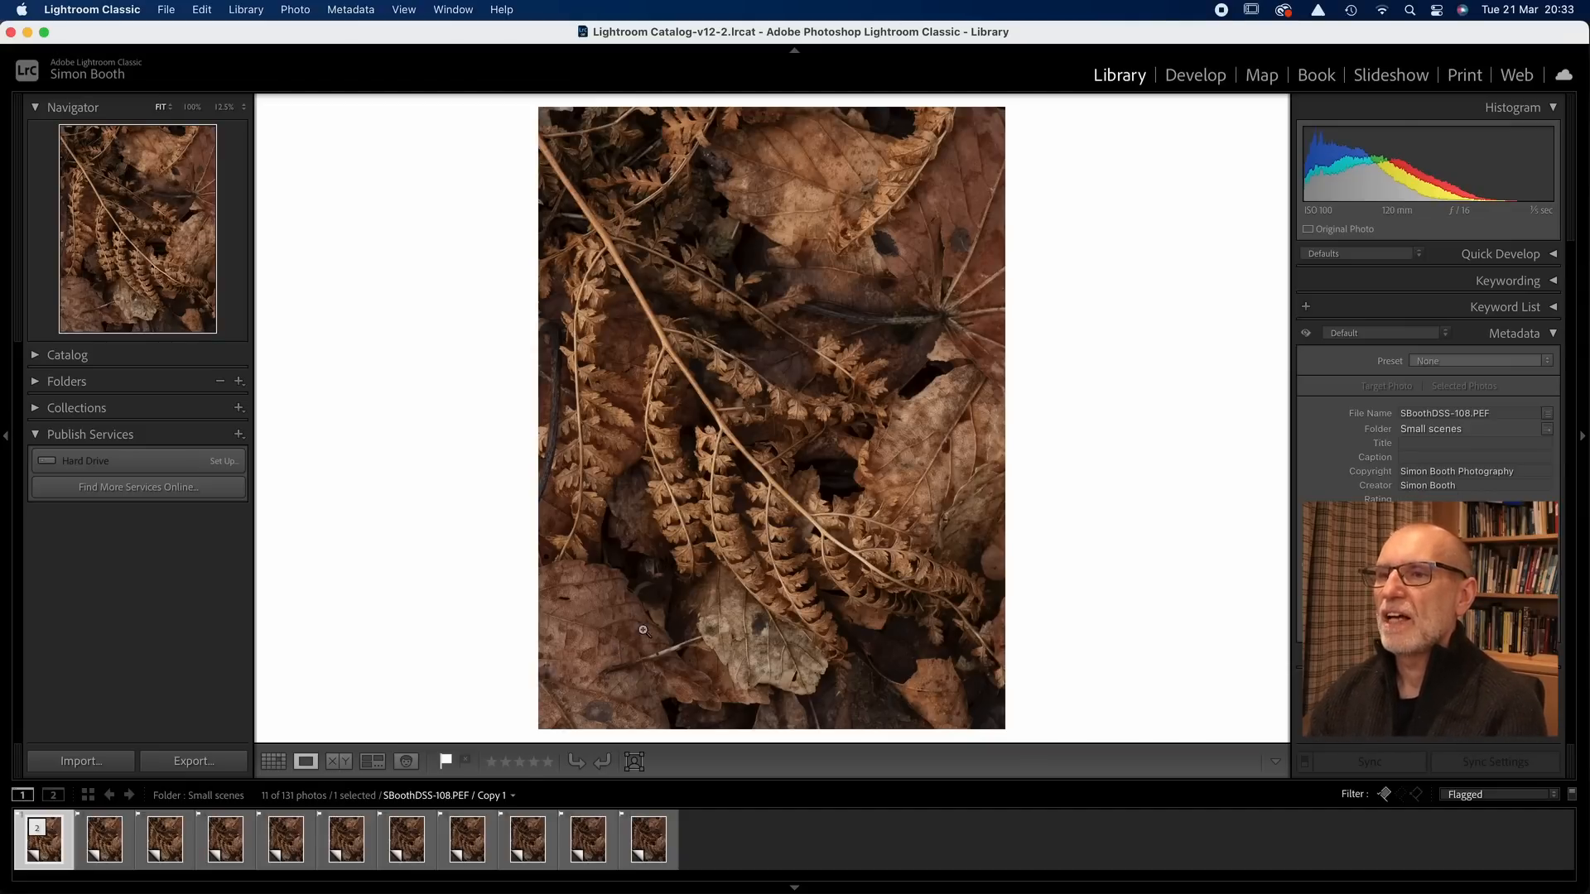
Inspect the first fern photo at 100% in several areas, view the flagged set as a grid, and compare with the second frame
click(609, 651)
drag(752, 472, 736, 602)
drag(827, 490, 706, 589)
drag(950, 537, 852, 648)
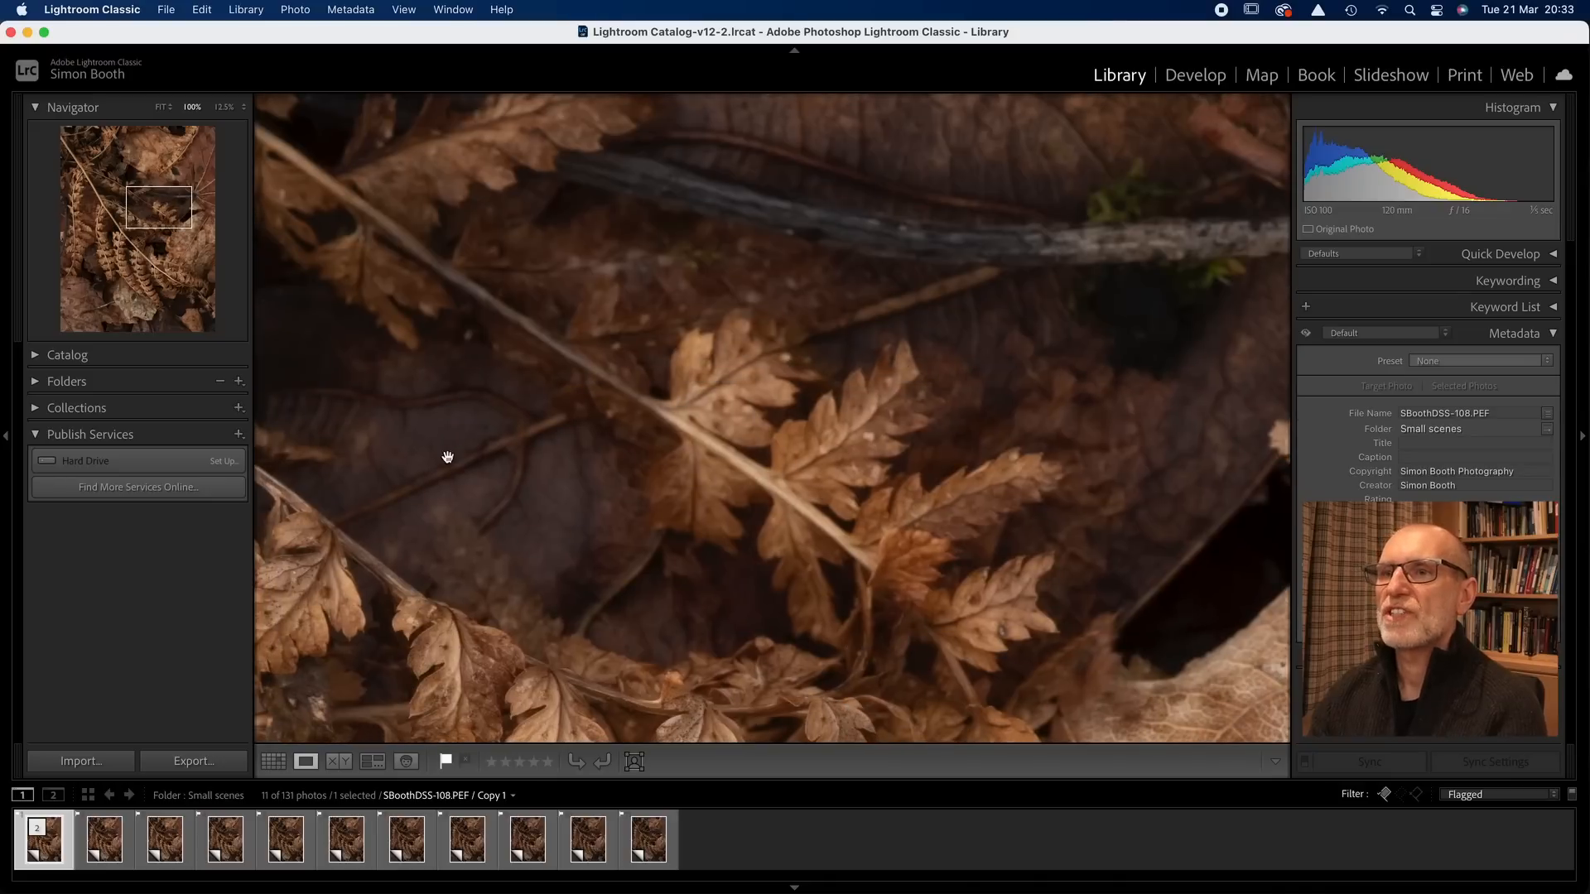
drag(481, 480, 752, 460)
key(g)
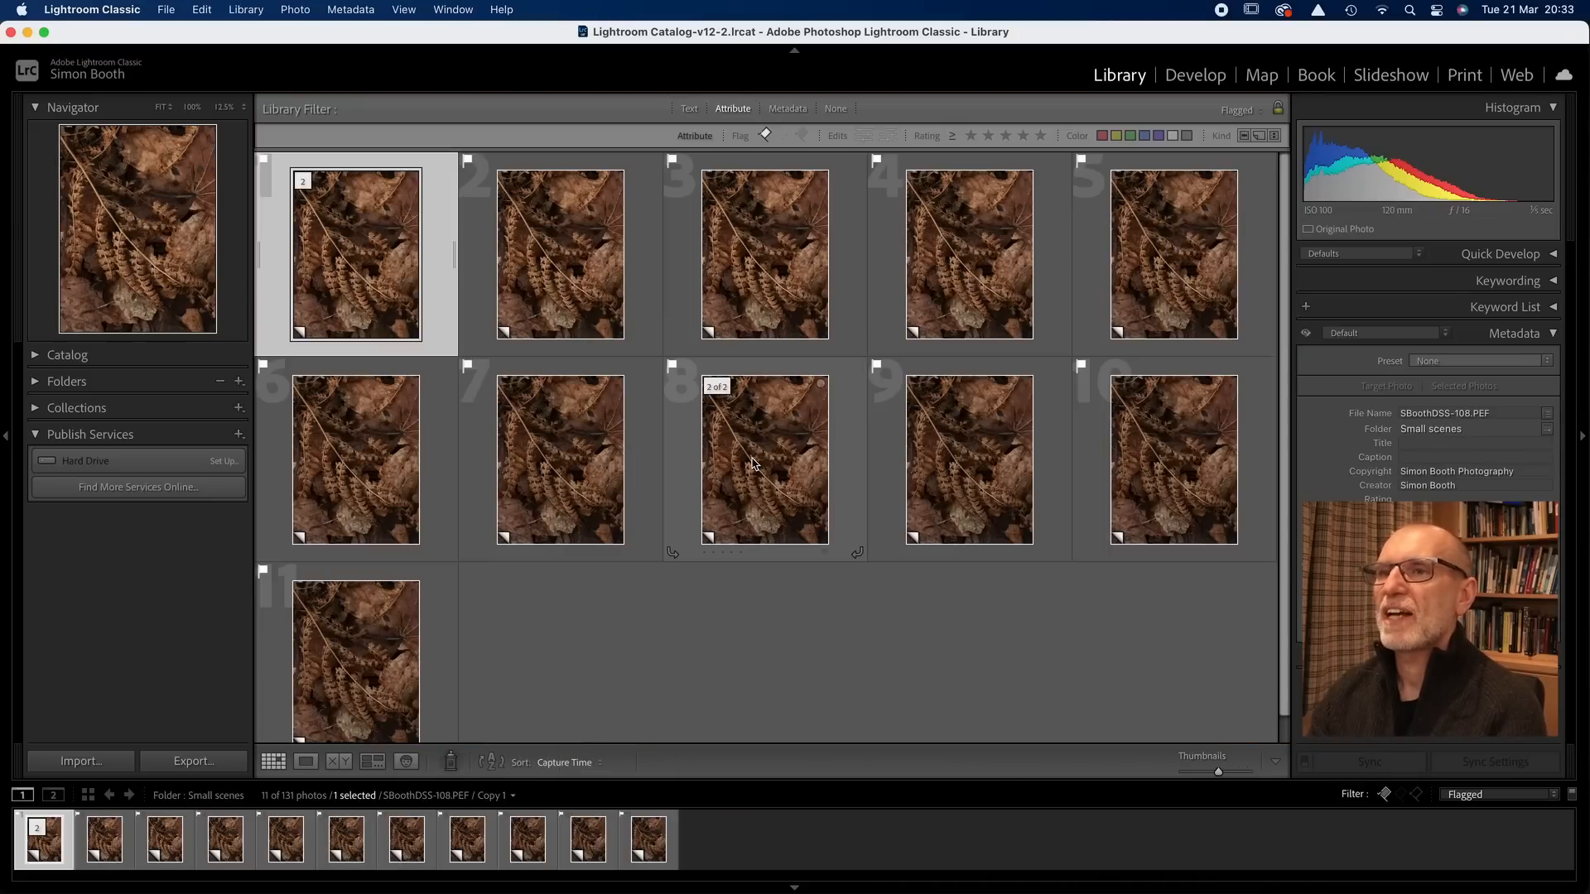
double_click(368, 249)
click(705, 467)
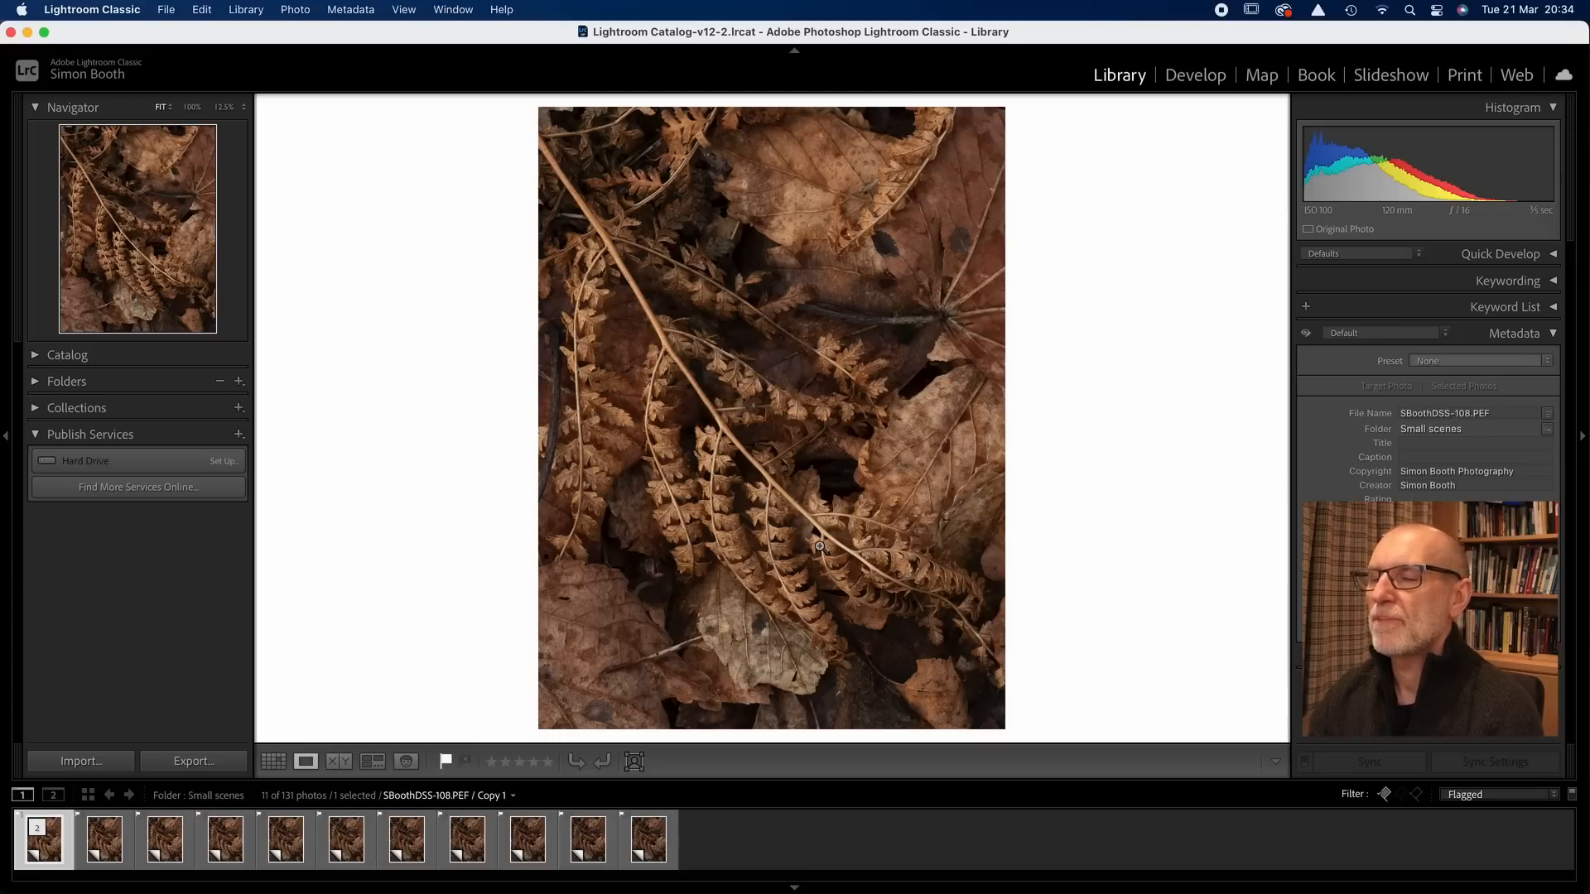
key(Right)
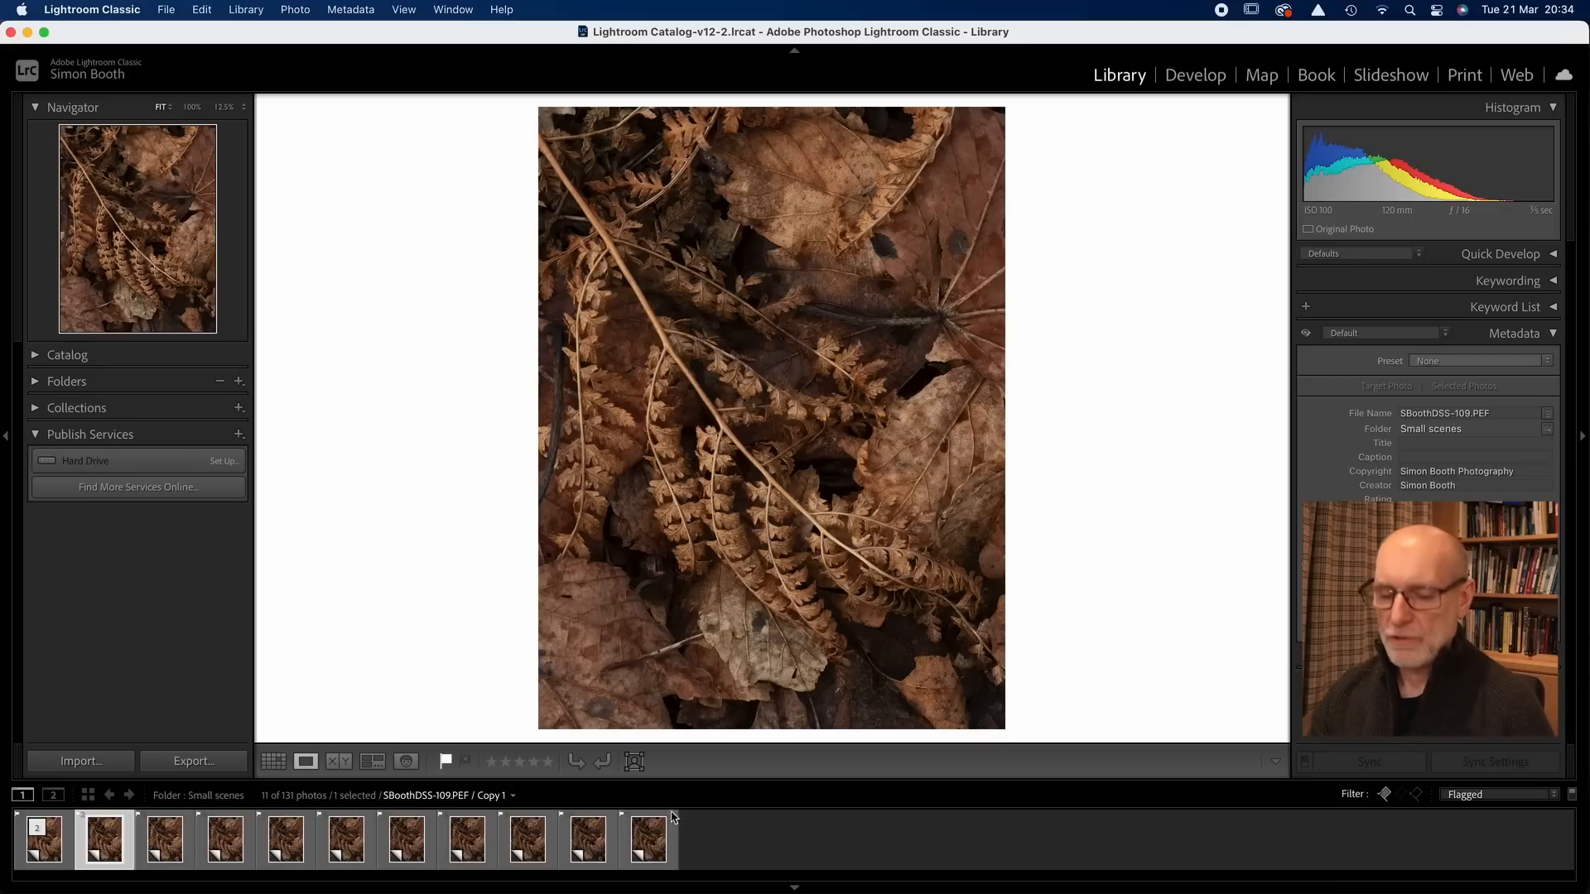
Open the fern photos in Develop and select all eleven flagged frames, starting from SBoothDSS-108.PEF, with Auto Sync enabled
shift+click(649, 866)
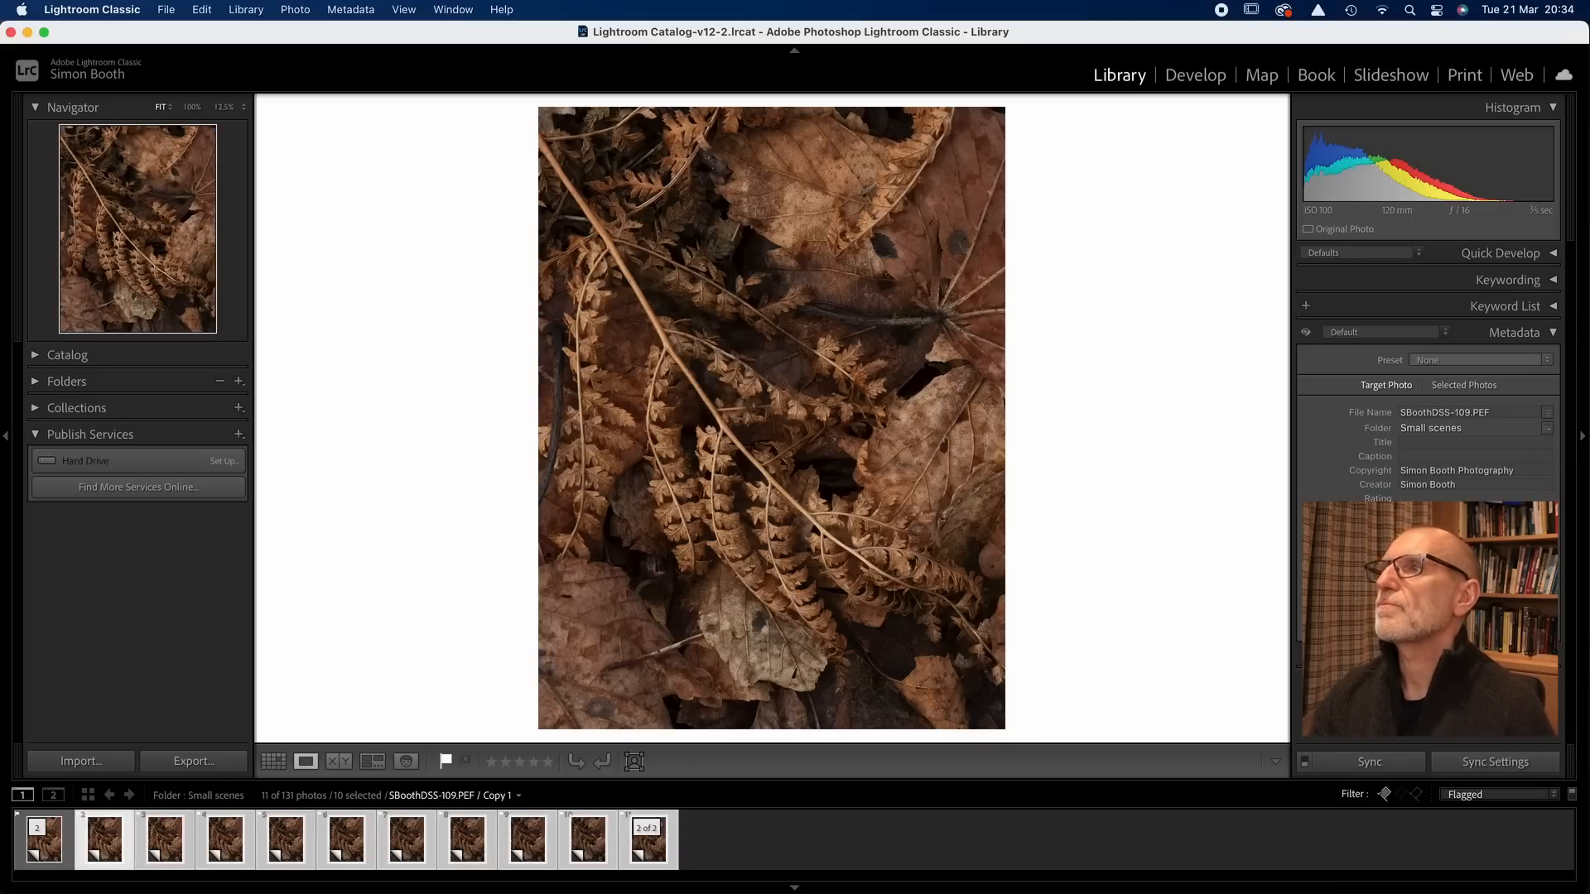
click(1206, 86)
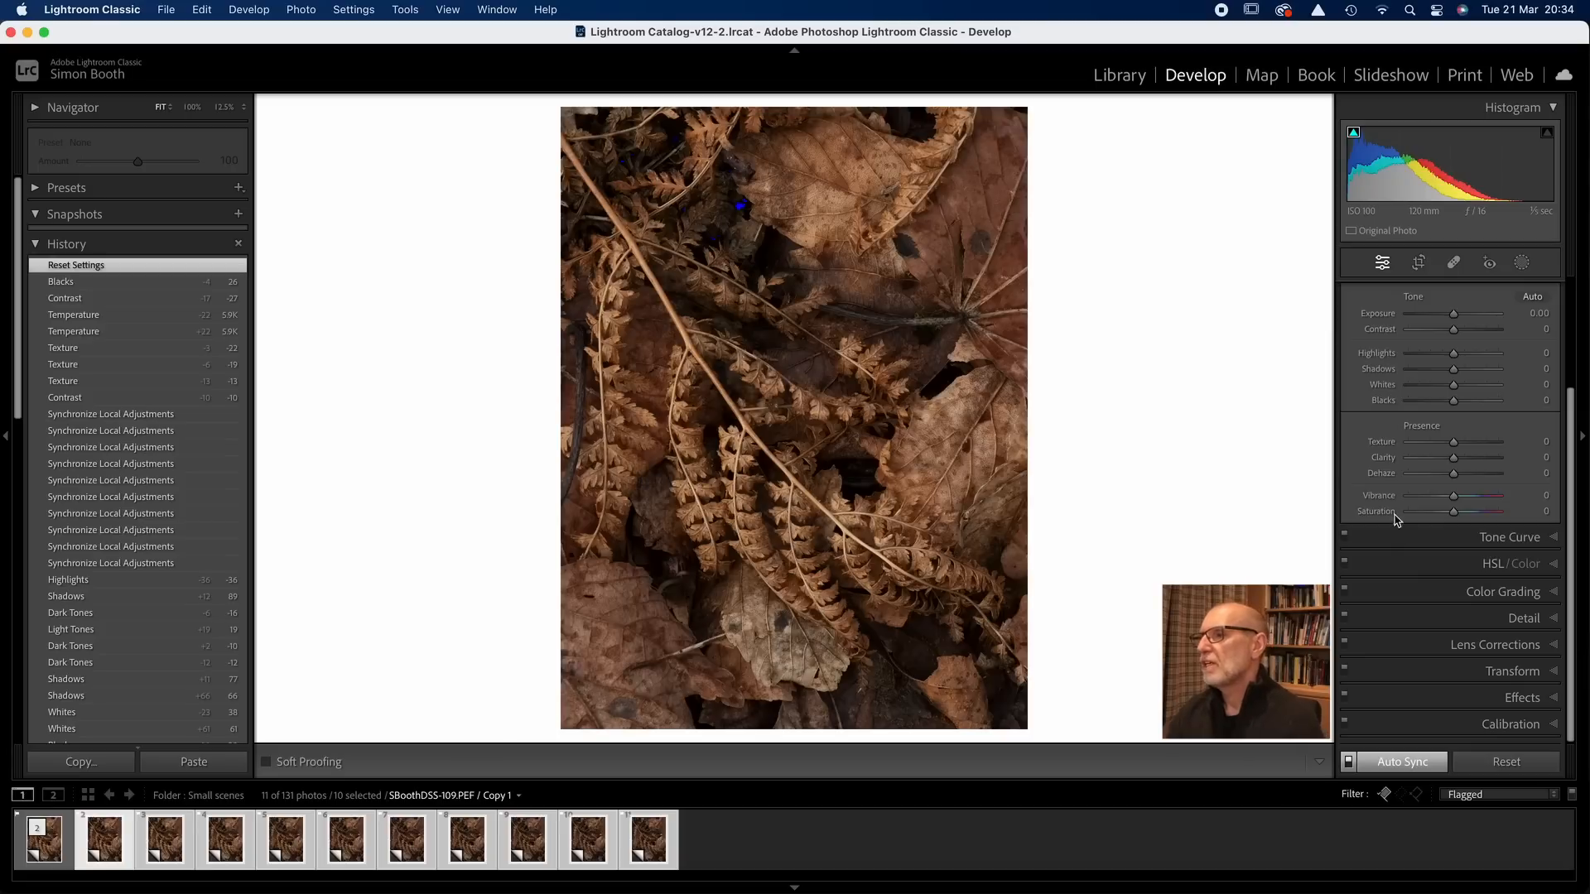
click(1349, 764)
click(1348, 764)
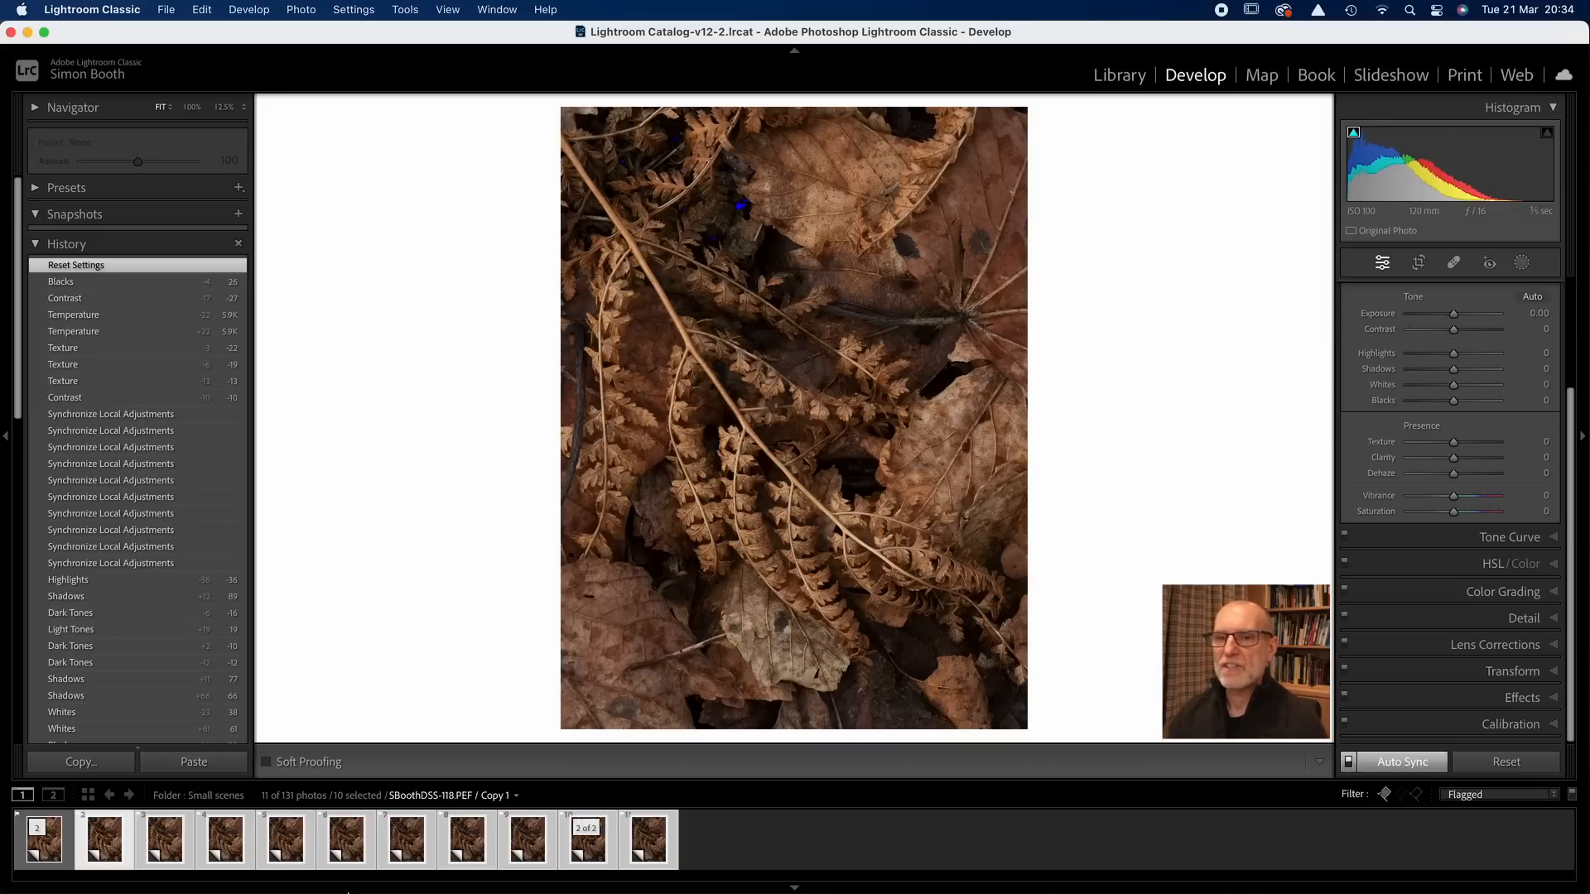
click(20, 855)
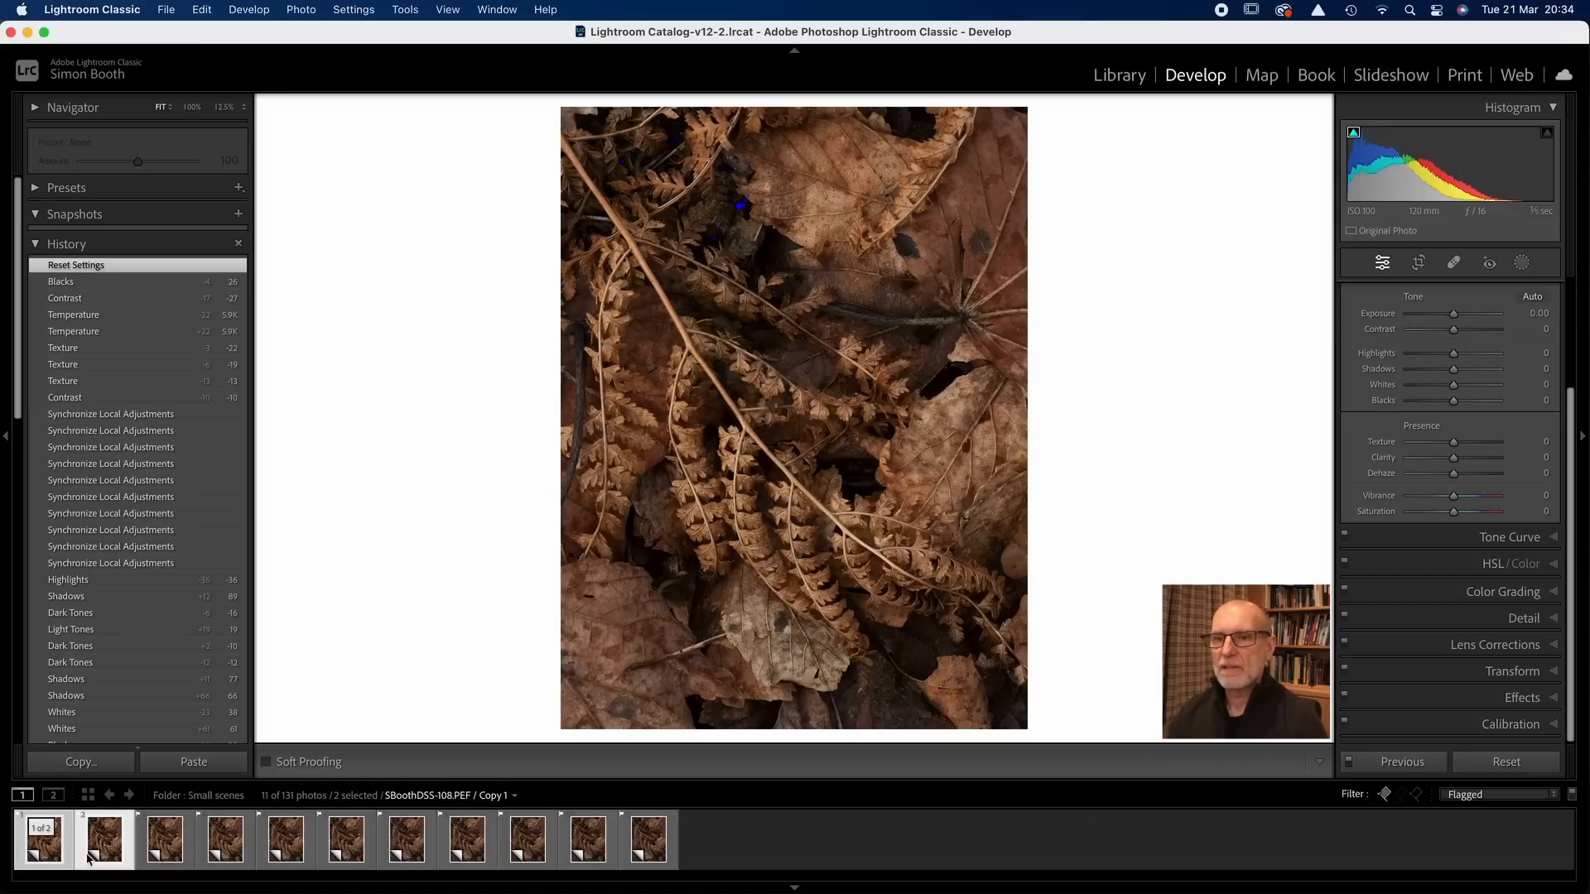
super+click(172, 866)
super+click(173, 866)
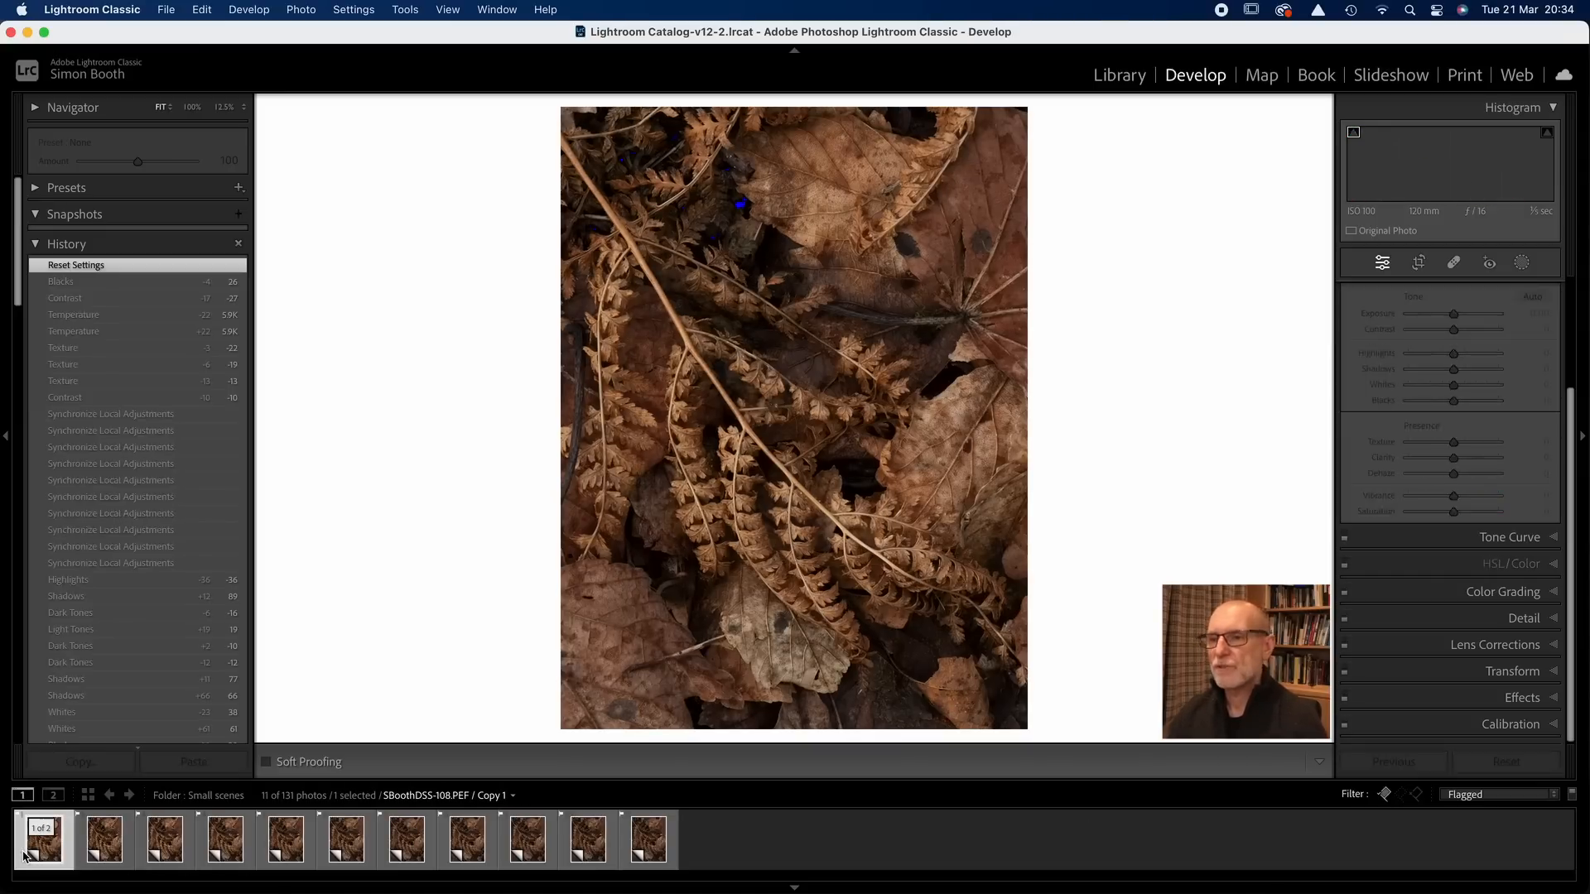
shift+click(658, 857)
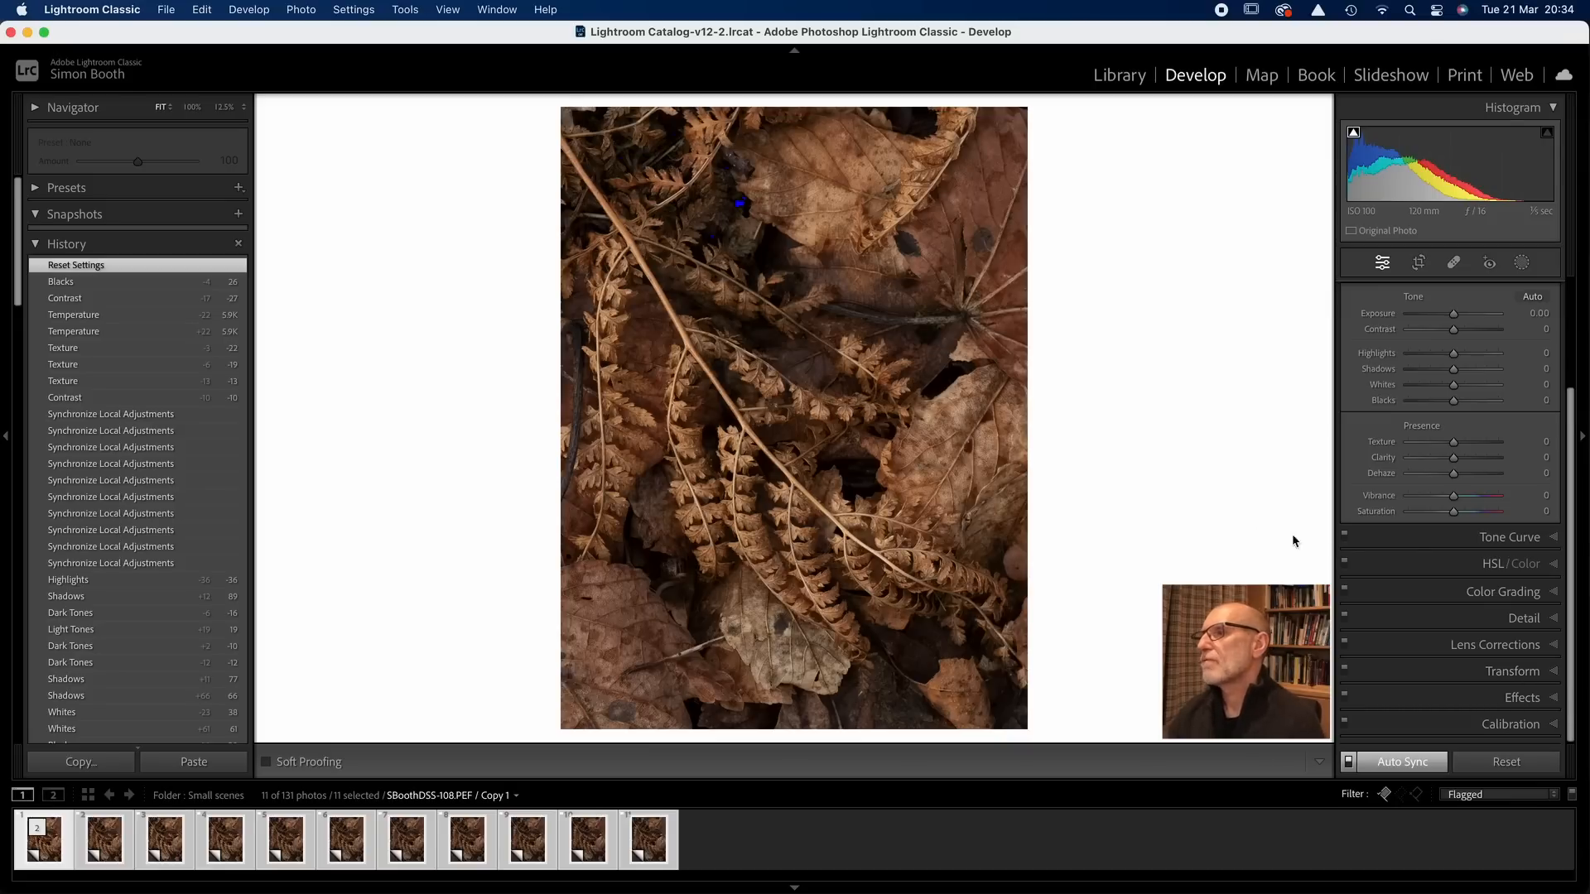
Remove chromatic aberration and enable lens profile corrections for all selected photos
click(1557, 651)
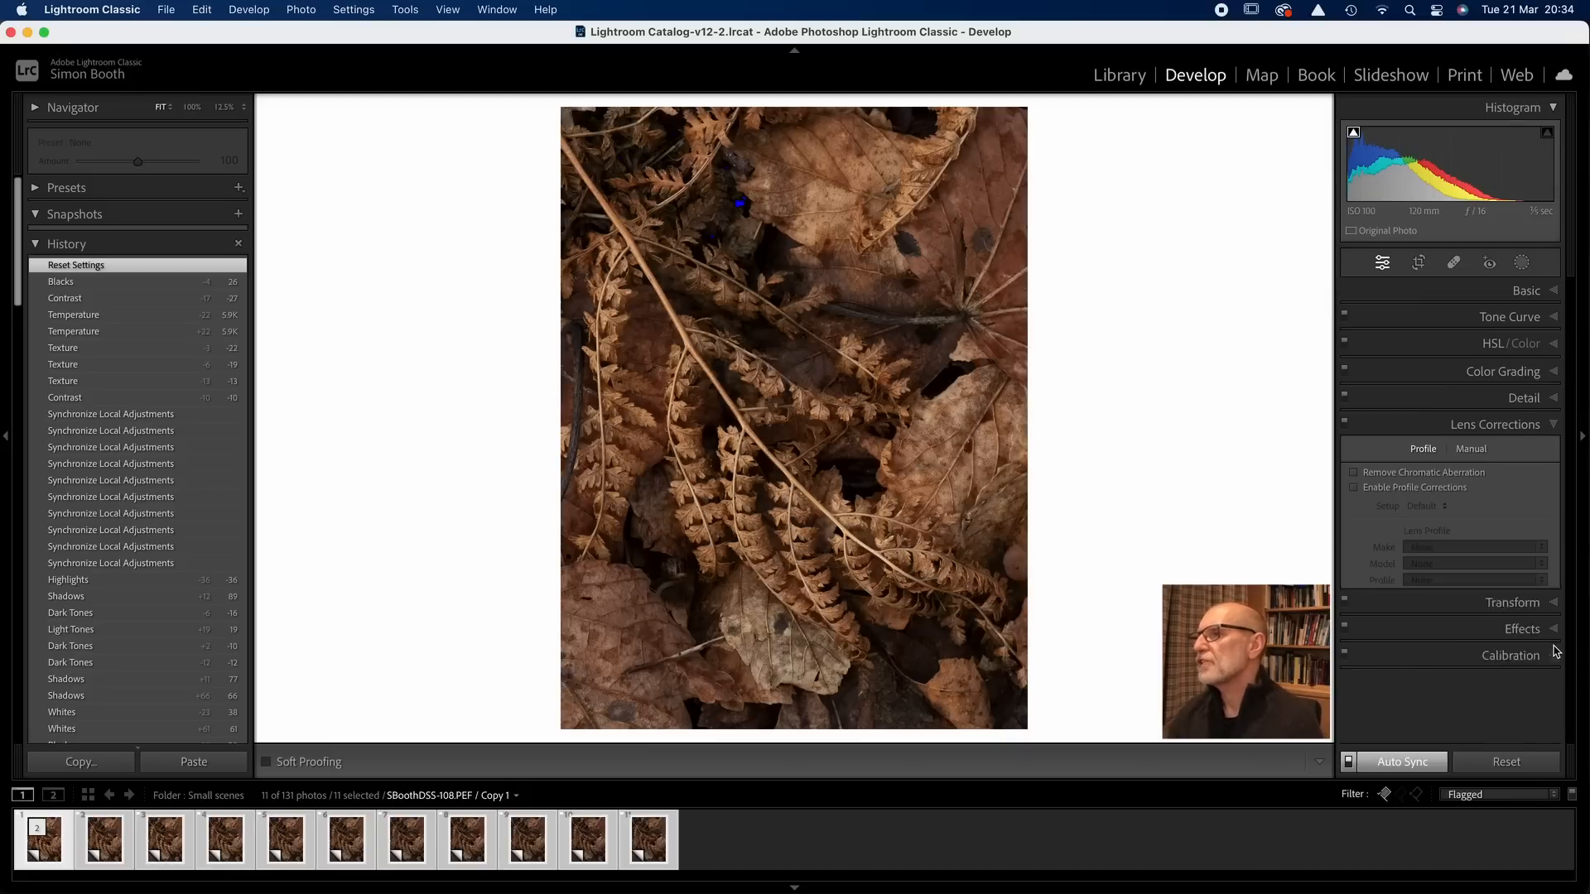
click(1355, 473)
click(1355, 488)
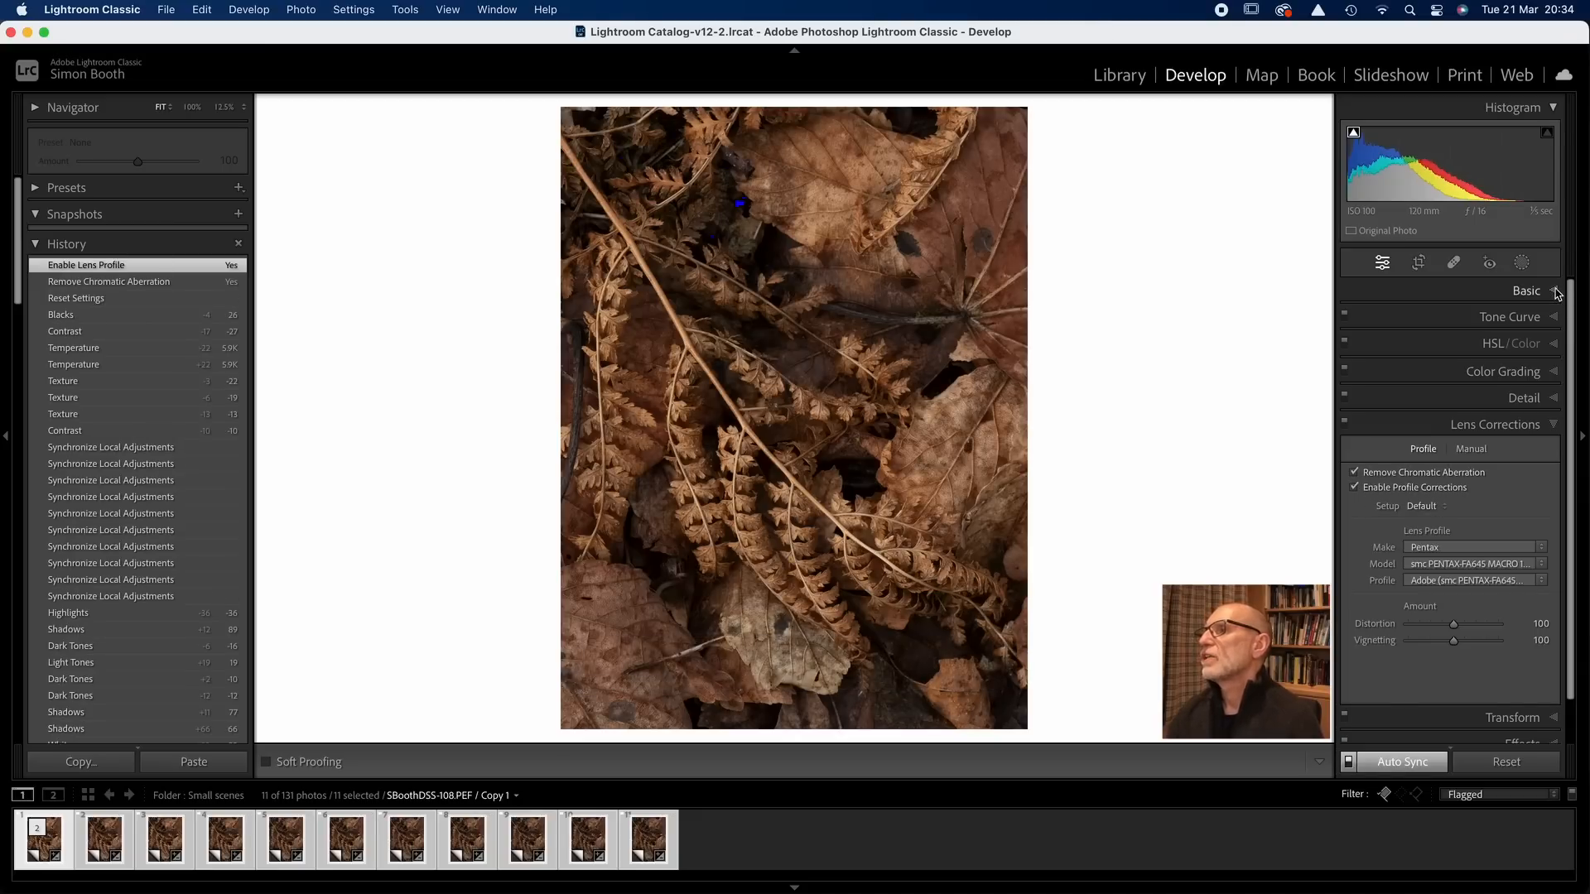
Preview the shadow clipping on the selected photos and set Blacks to +25
click(1528, 291)
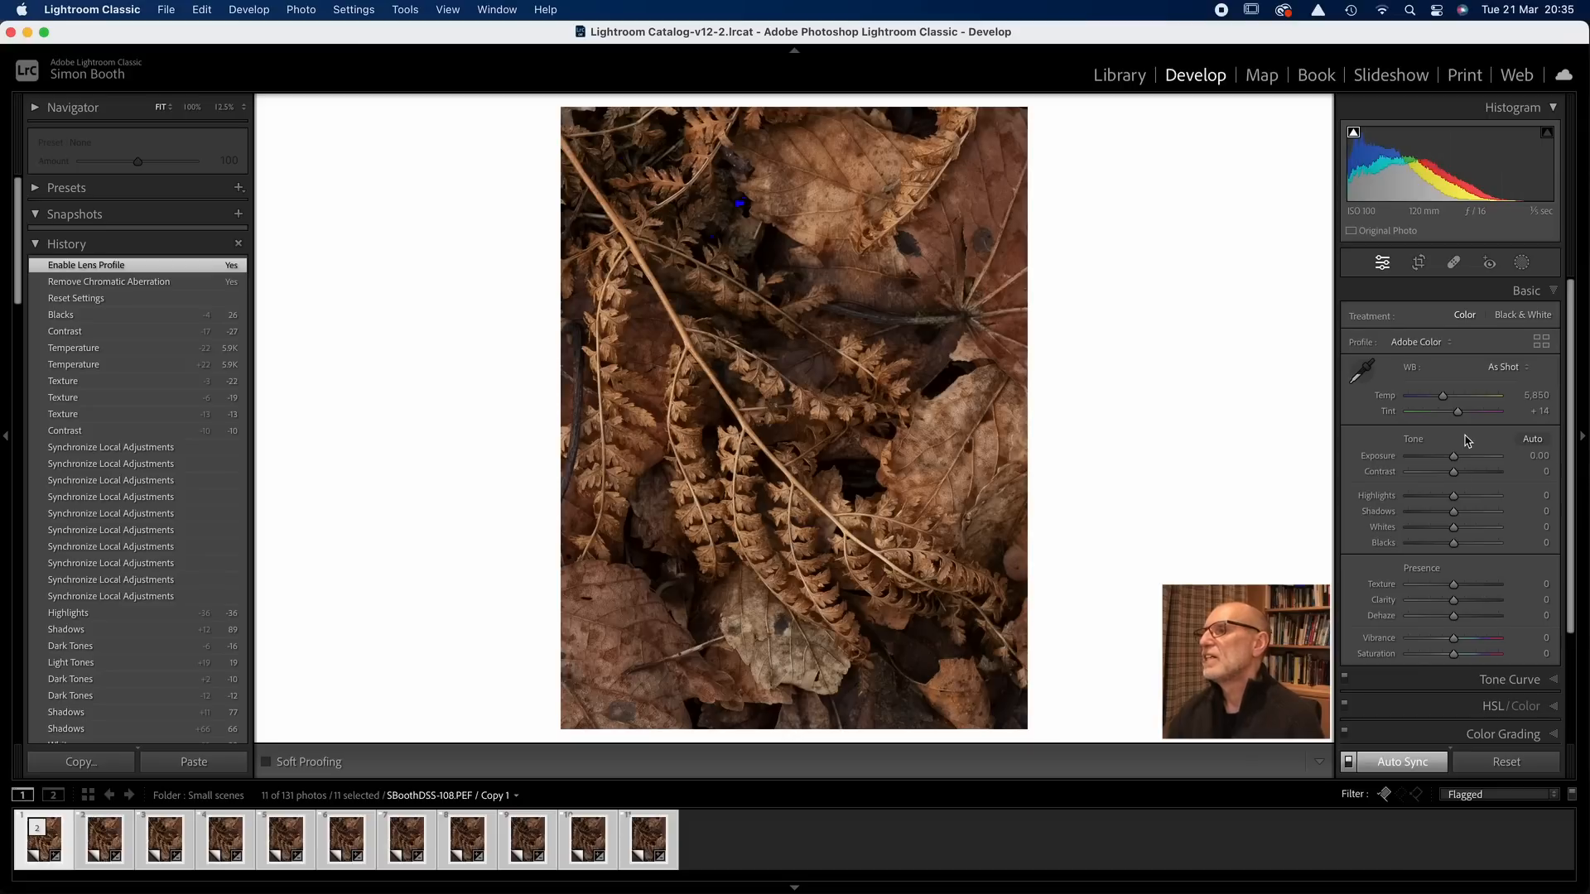
alt+click(1454, 545)
alt+click(1454, 545)
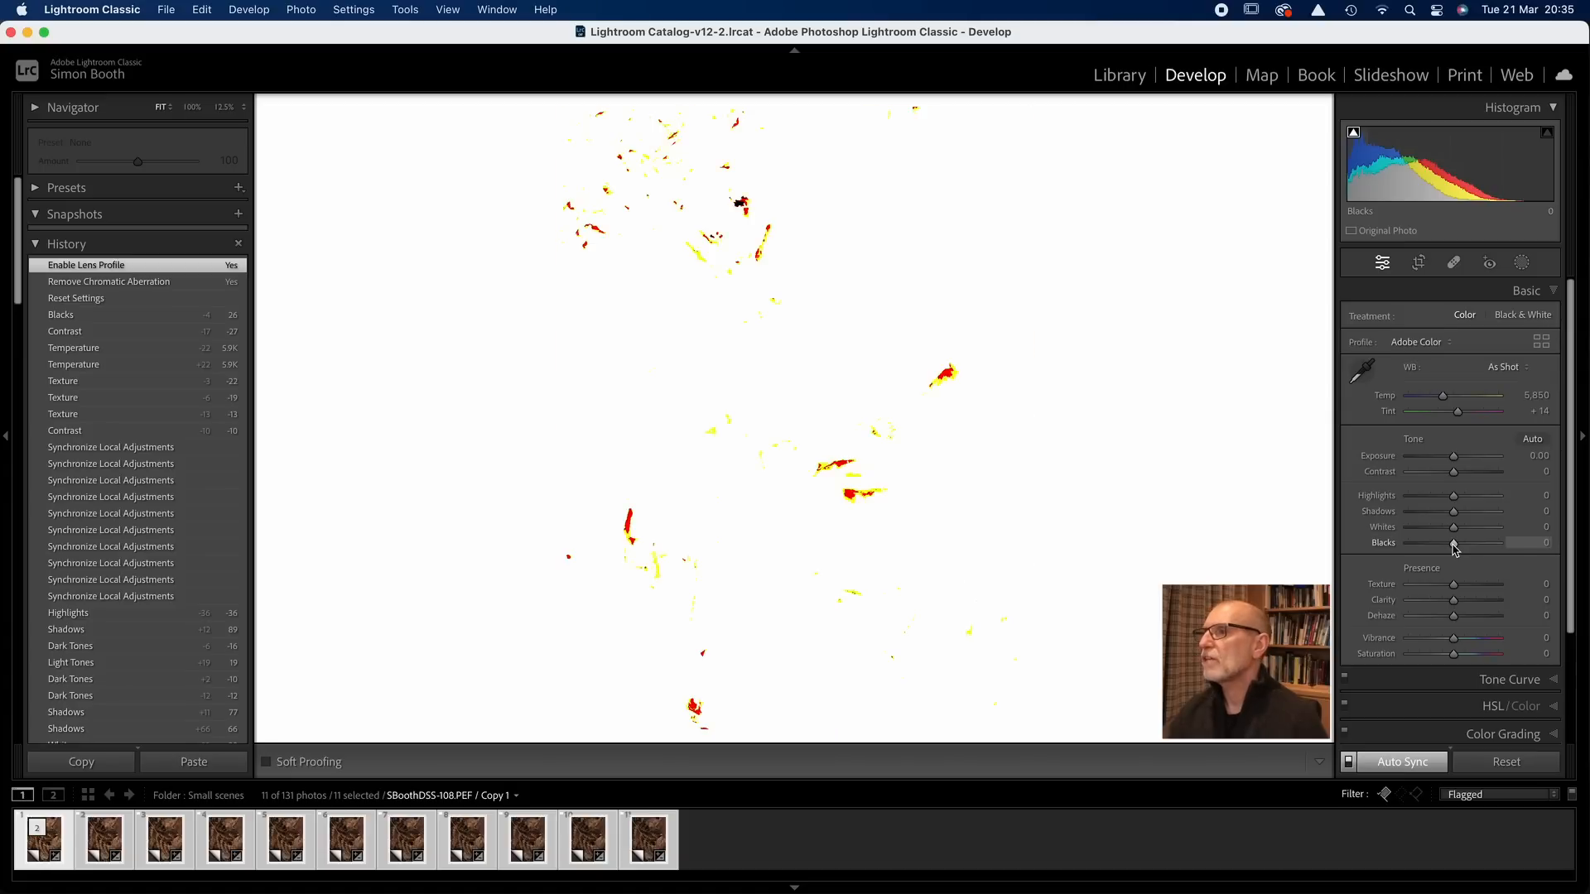
drag(1454, 545, 1408, 553)
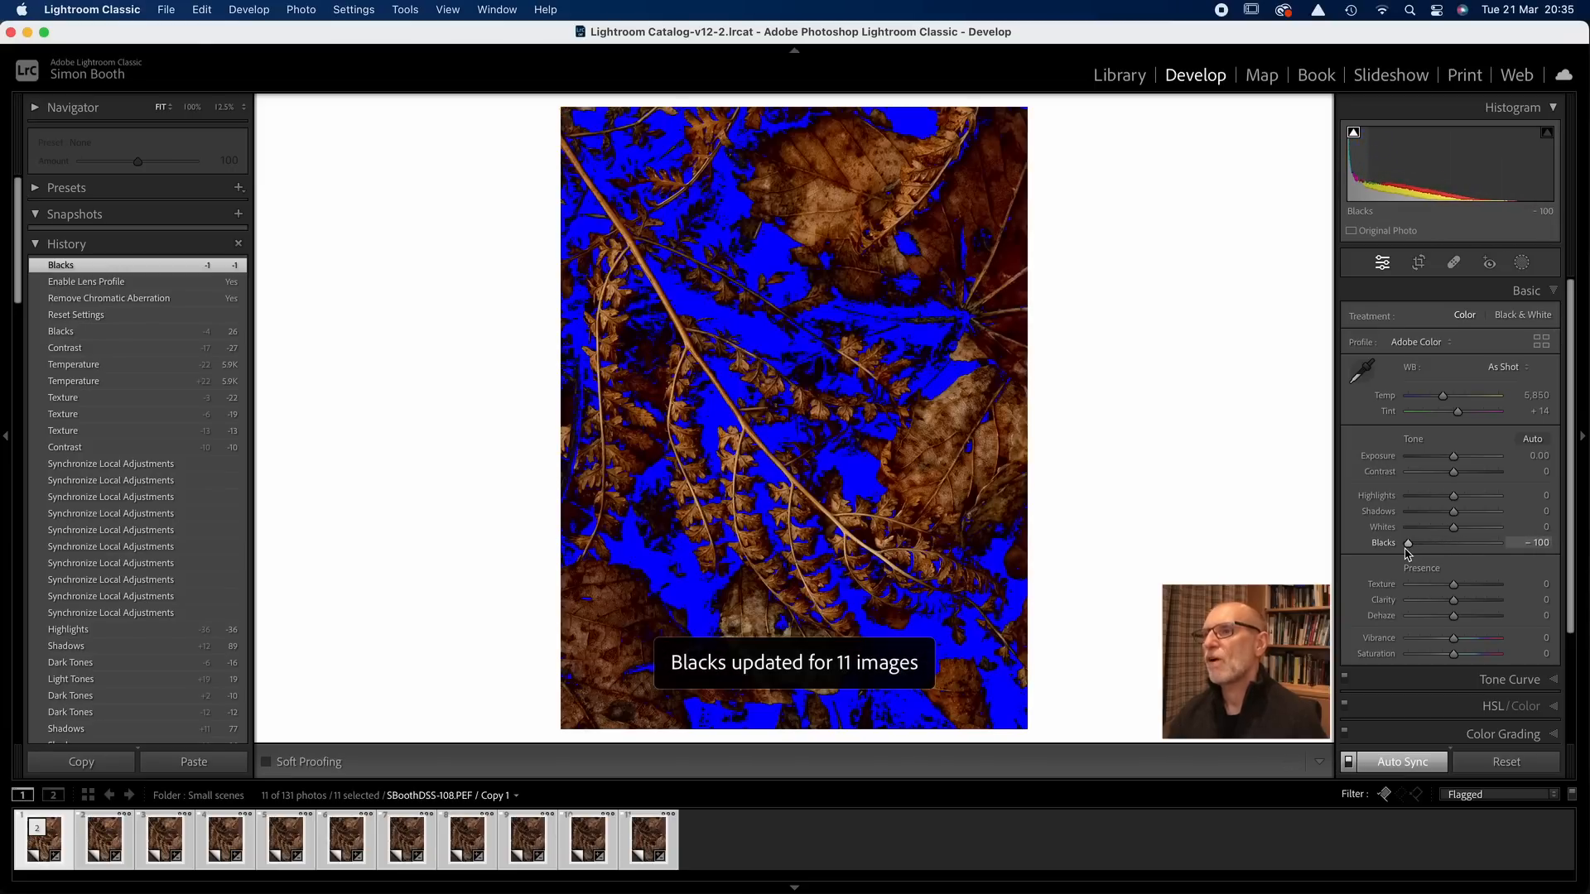
drag(1408, 553, 1465, 554)
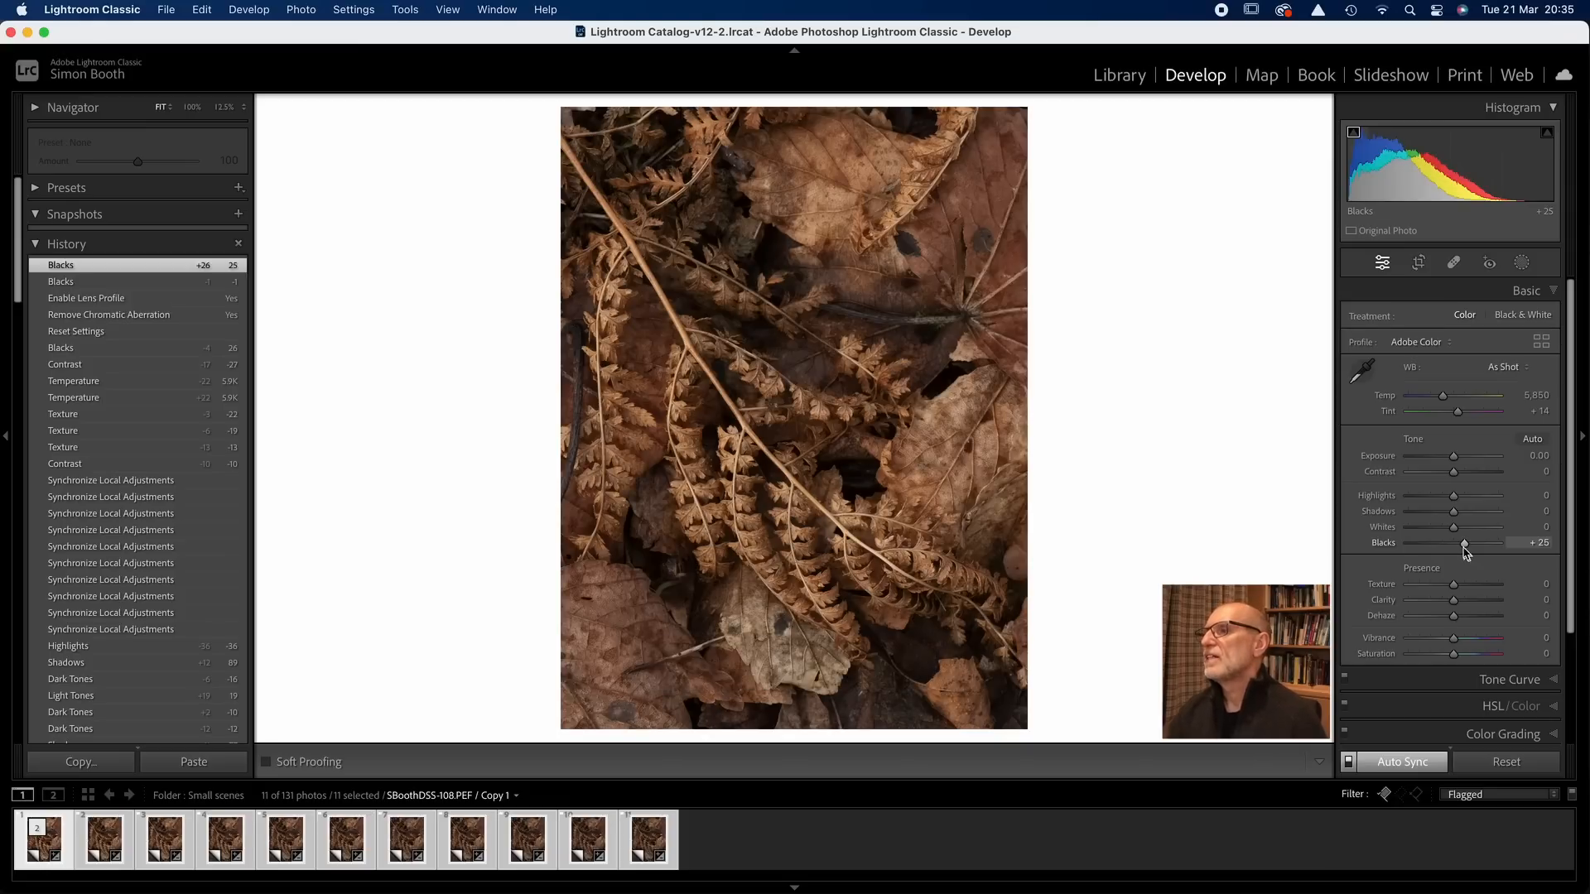
Set Whites to +28 while checking the fern stem at 100%, and reduce Highlights to -12
mouse_move(1456, 532)
mouse_down()
mouse_move(1494, 533)
mouse_move(1481, 534)
mouse_up()
key(alt)
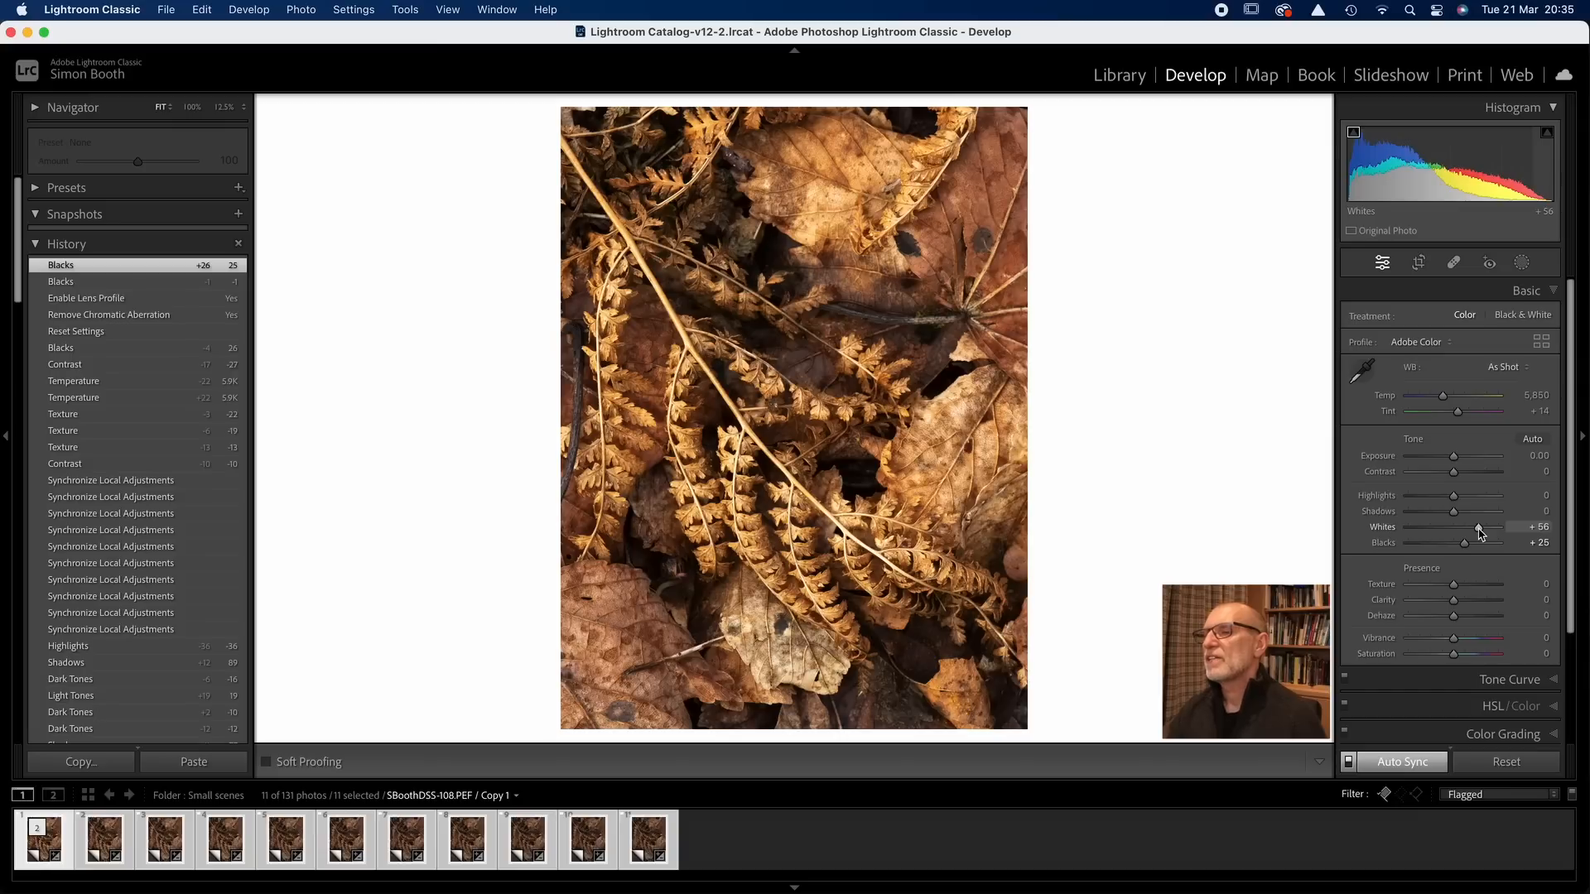
click(857, 548)
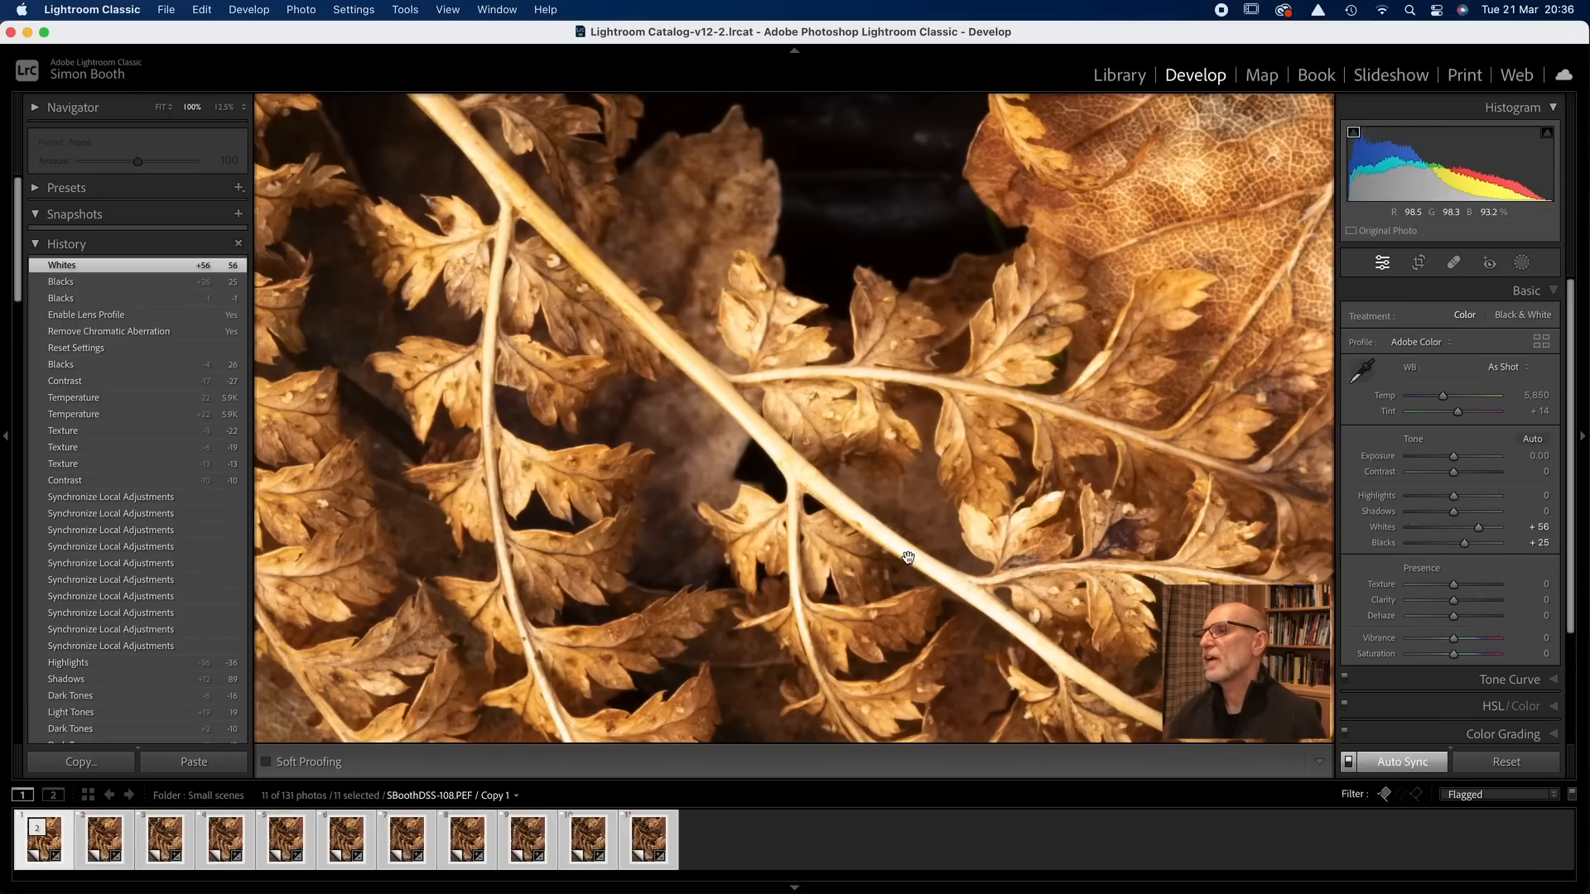
drag(1482, 532, 1469, 535)
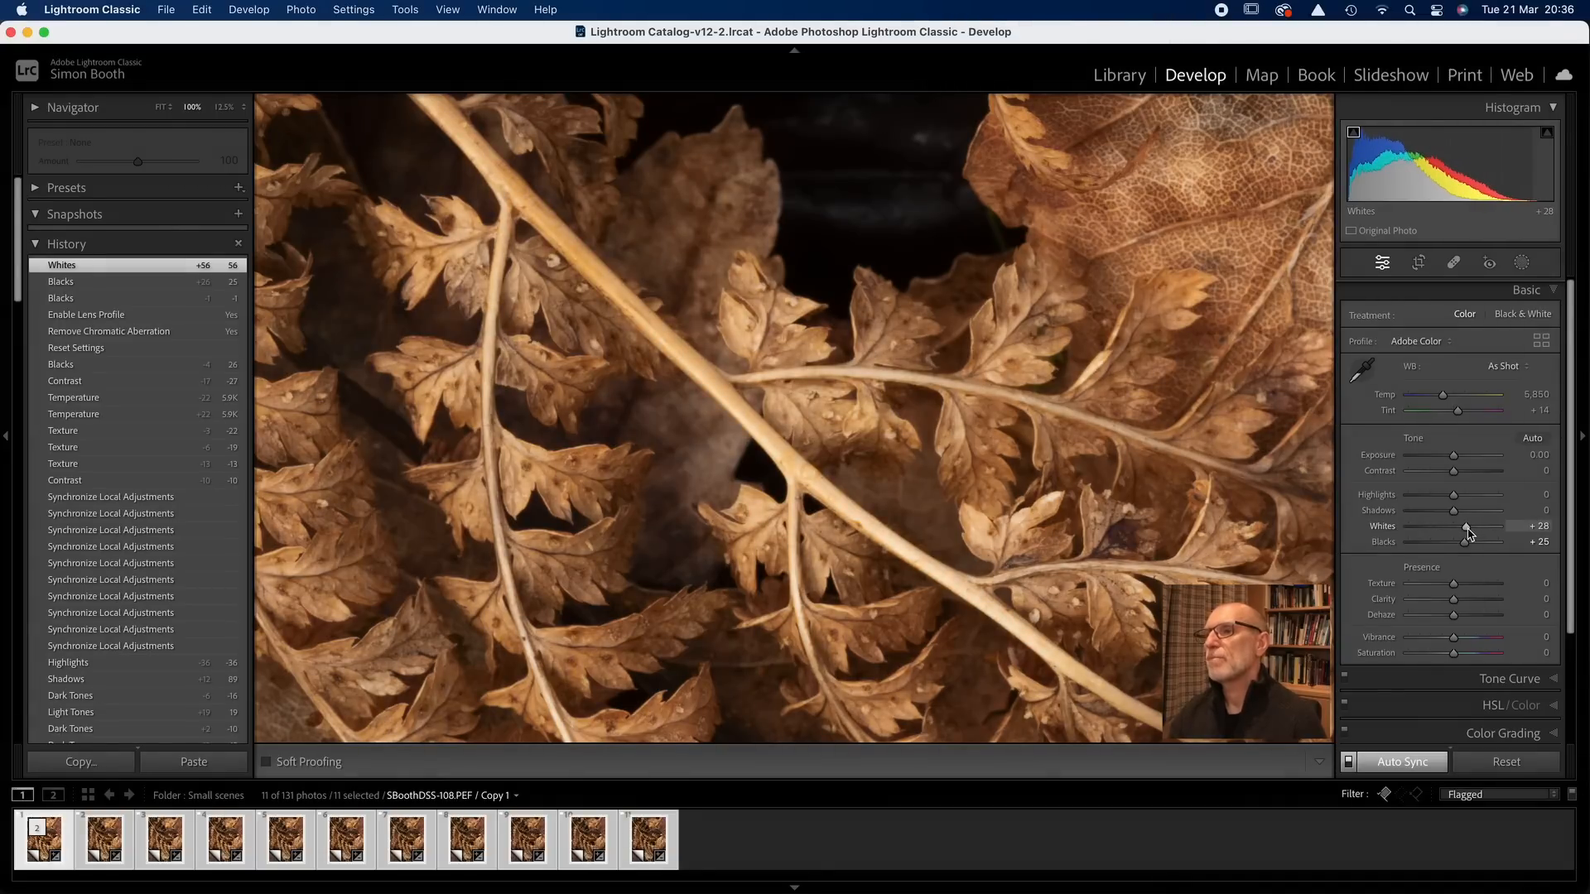
drag(1468, 534, 1468, 532)
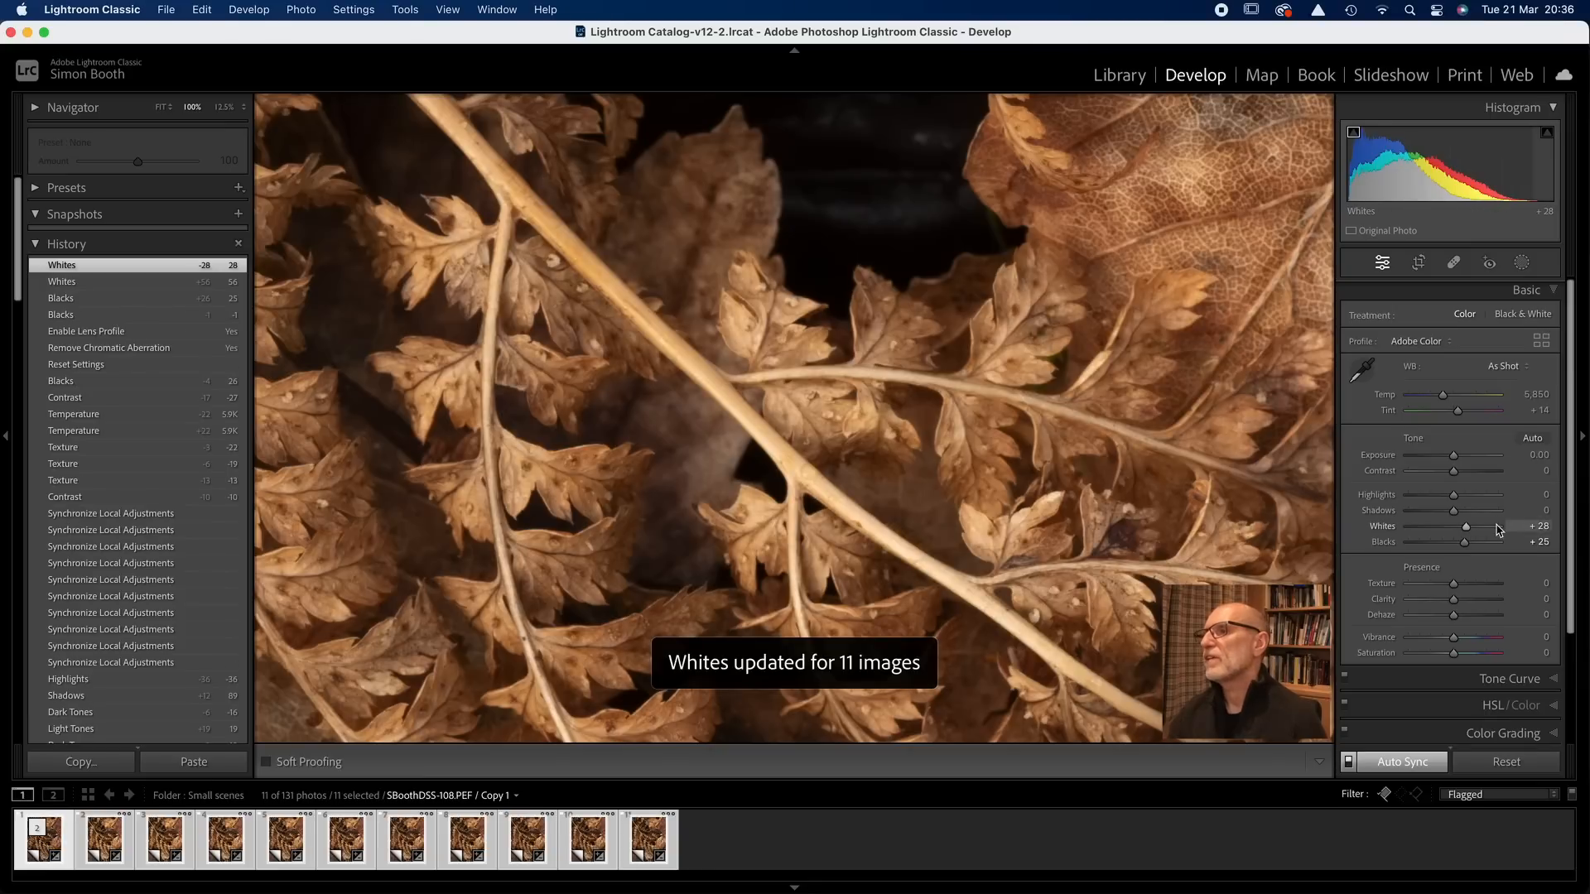
drag(1457, 500, 1451, 501)
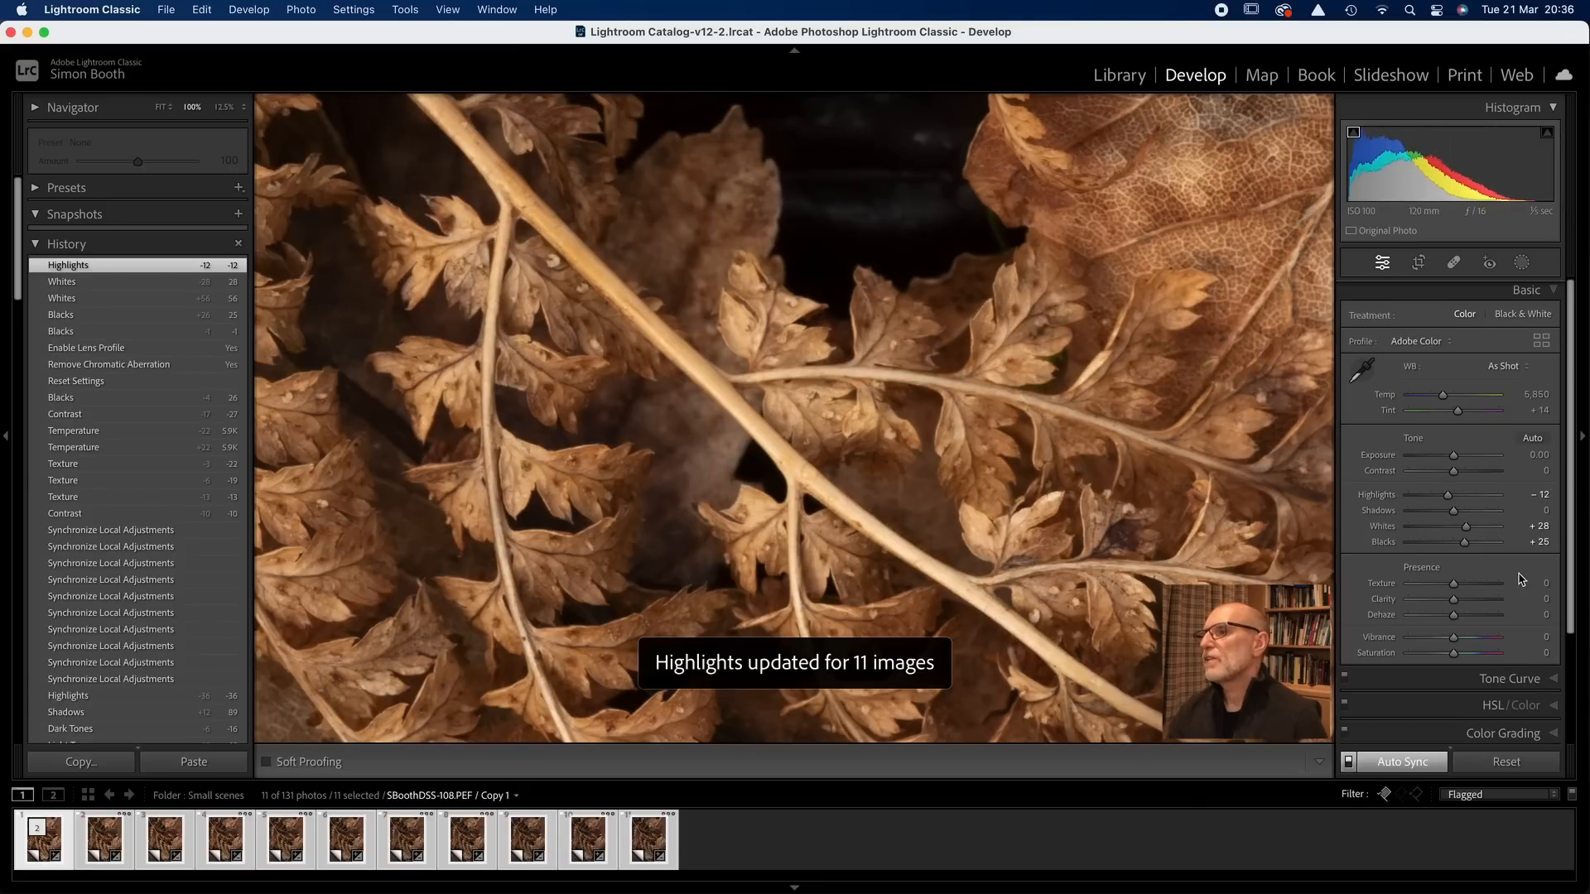
Add mild contrast with the parametric tone curve, setting Lights to +10 and Darks to -13
scroll(1521, 580, down, 5)
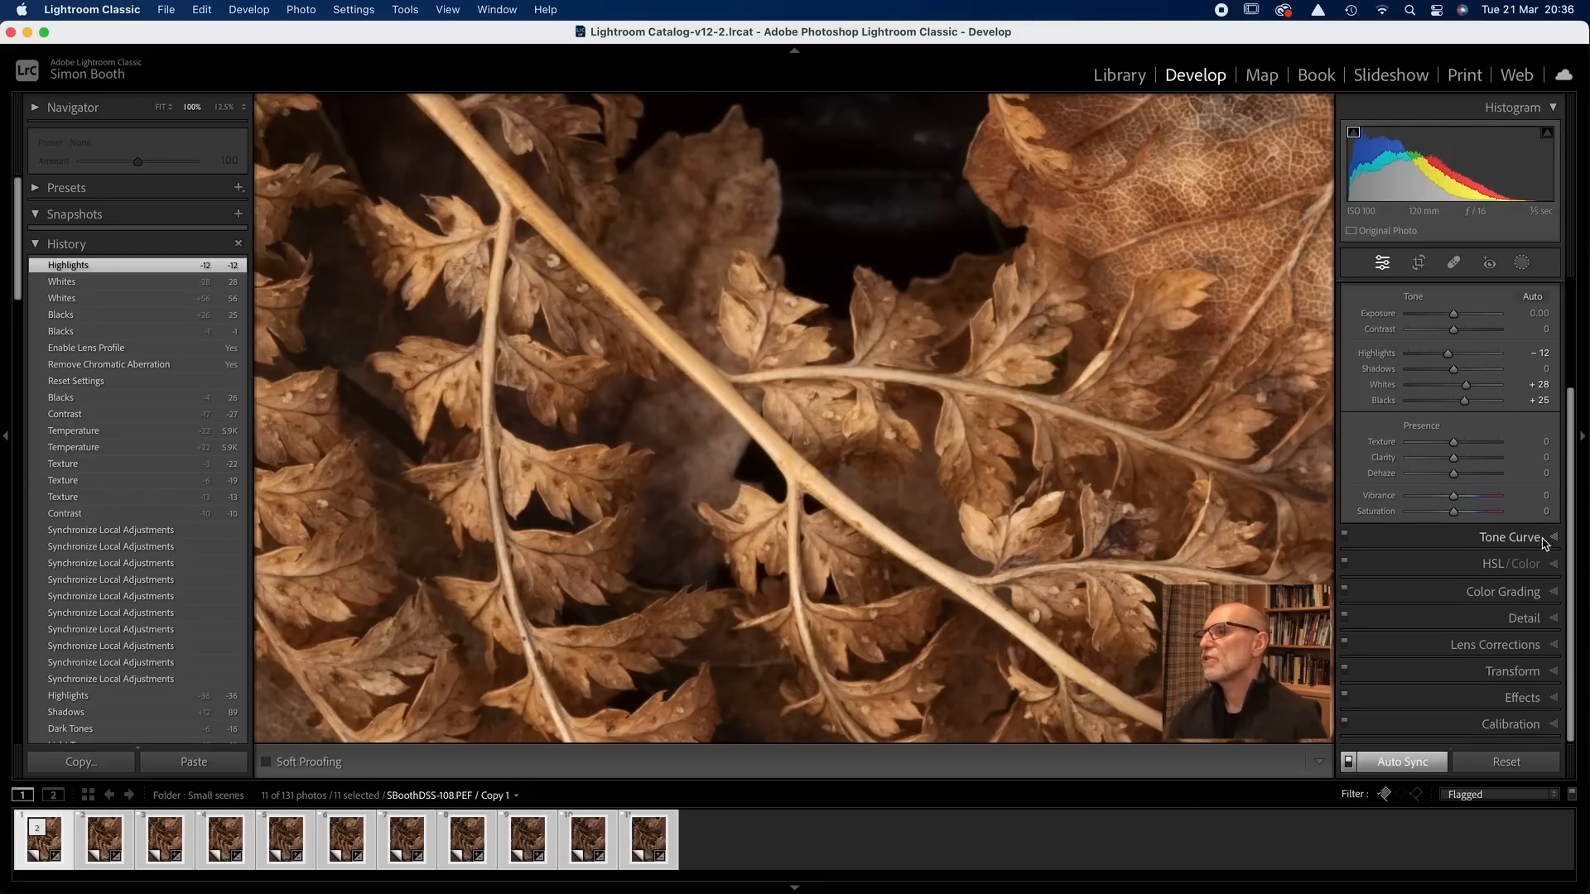
click(1554, 540)
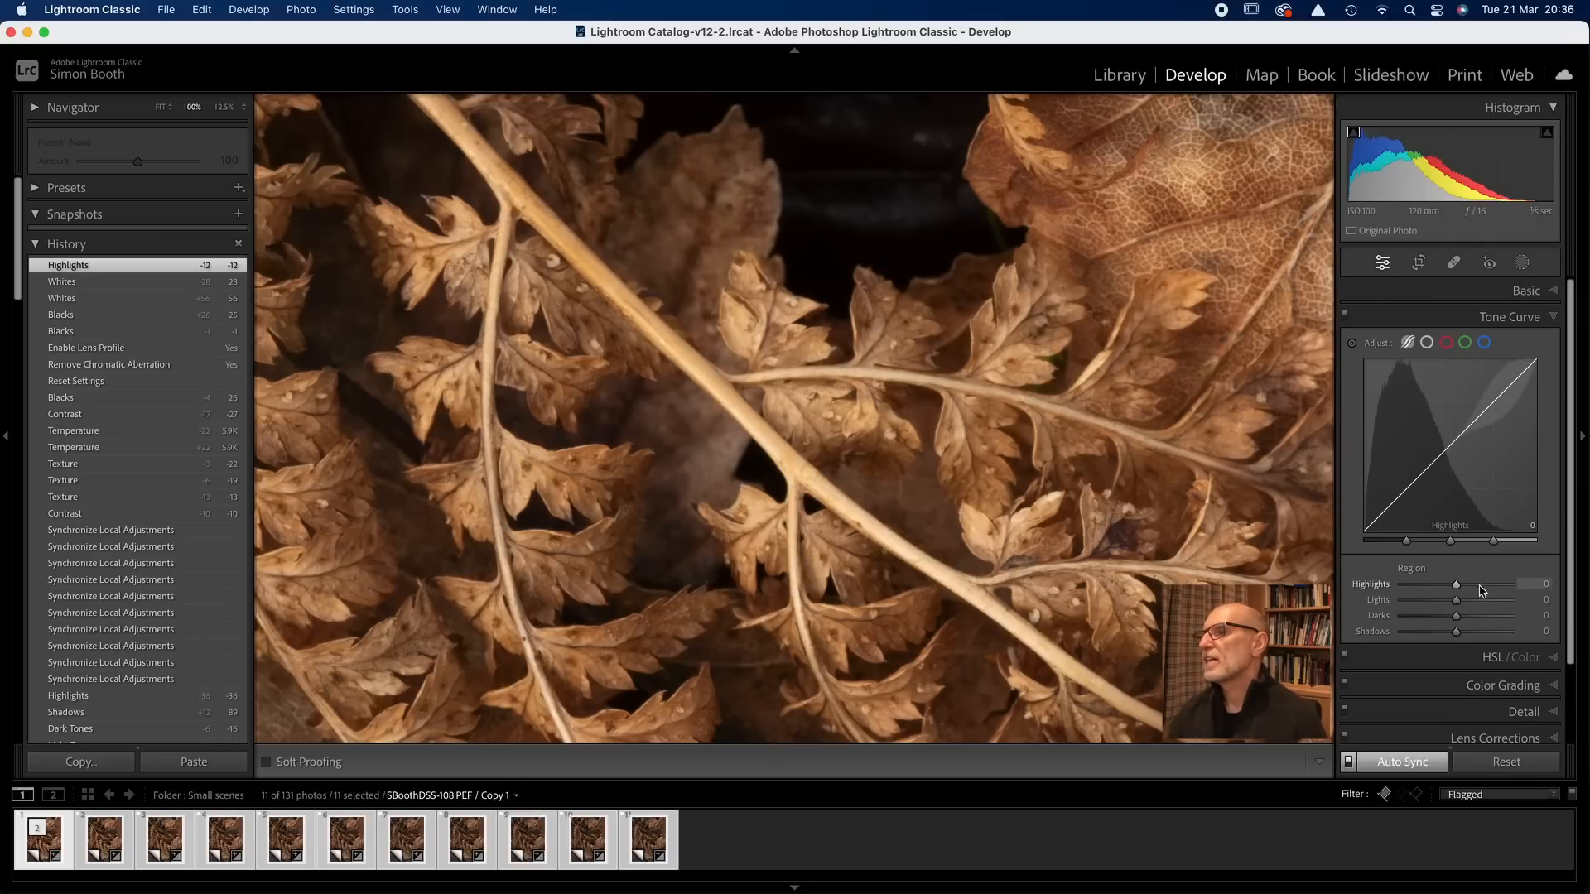
drag(1459, 608, 1450, 619)
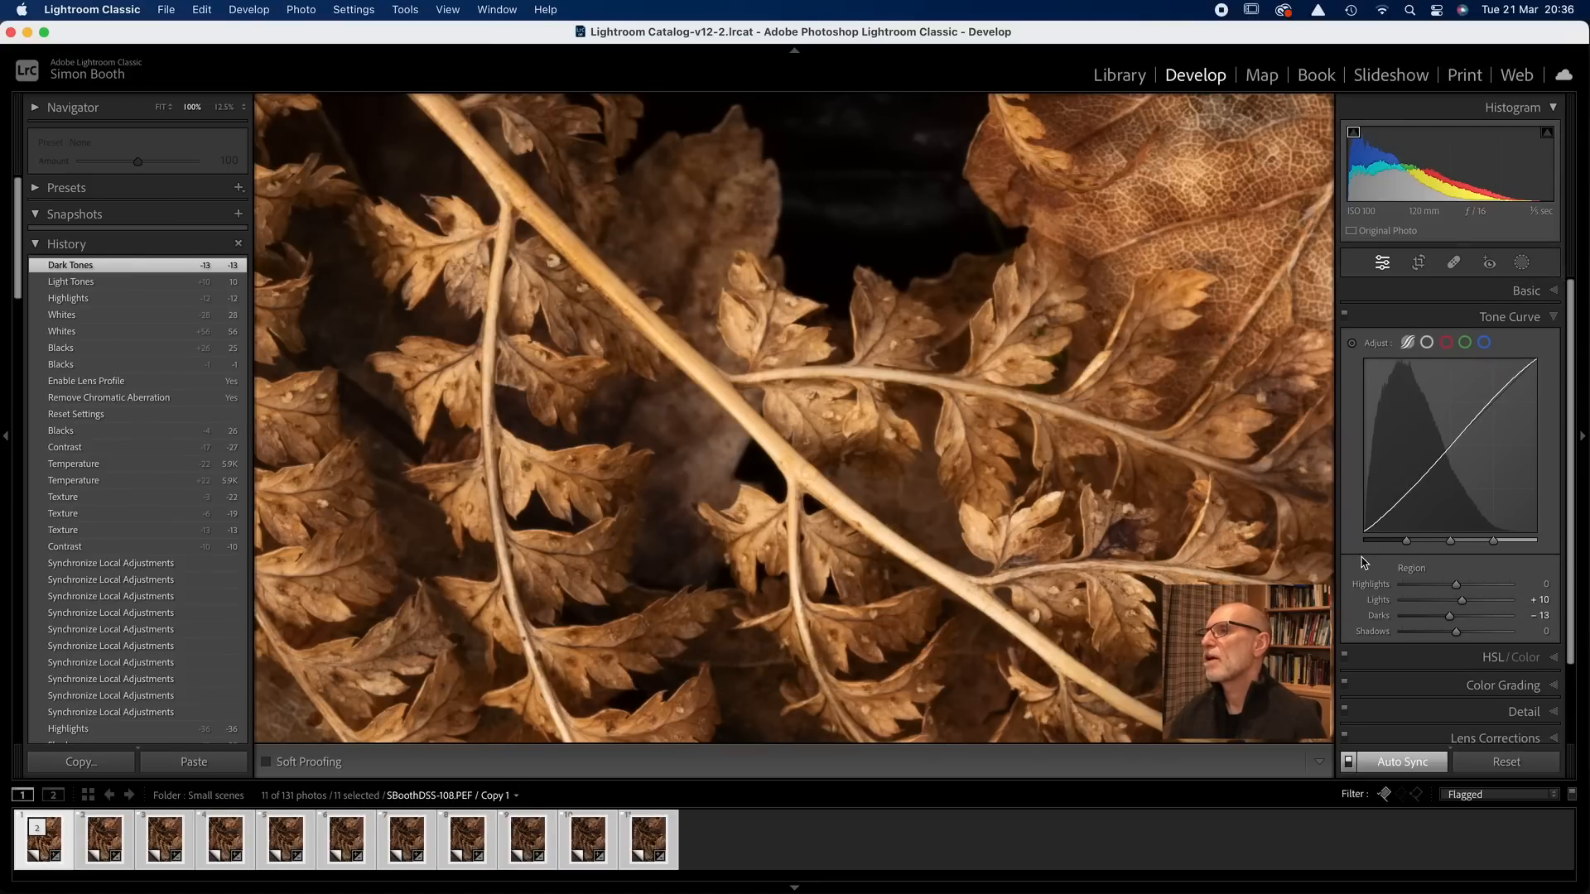
Lift the dark areas of all selected photos by setting Shadows to +87
click(1554, 294)
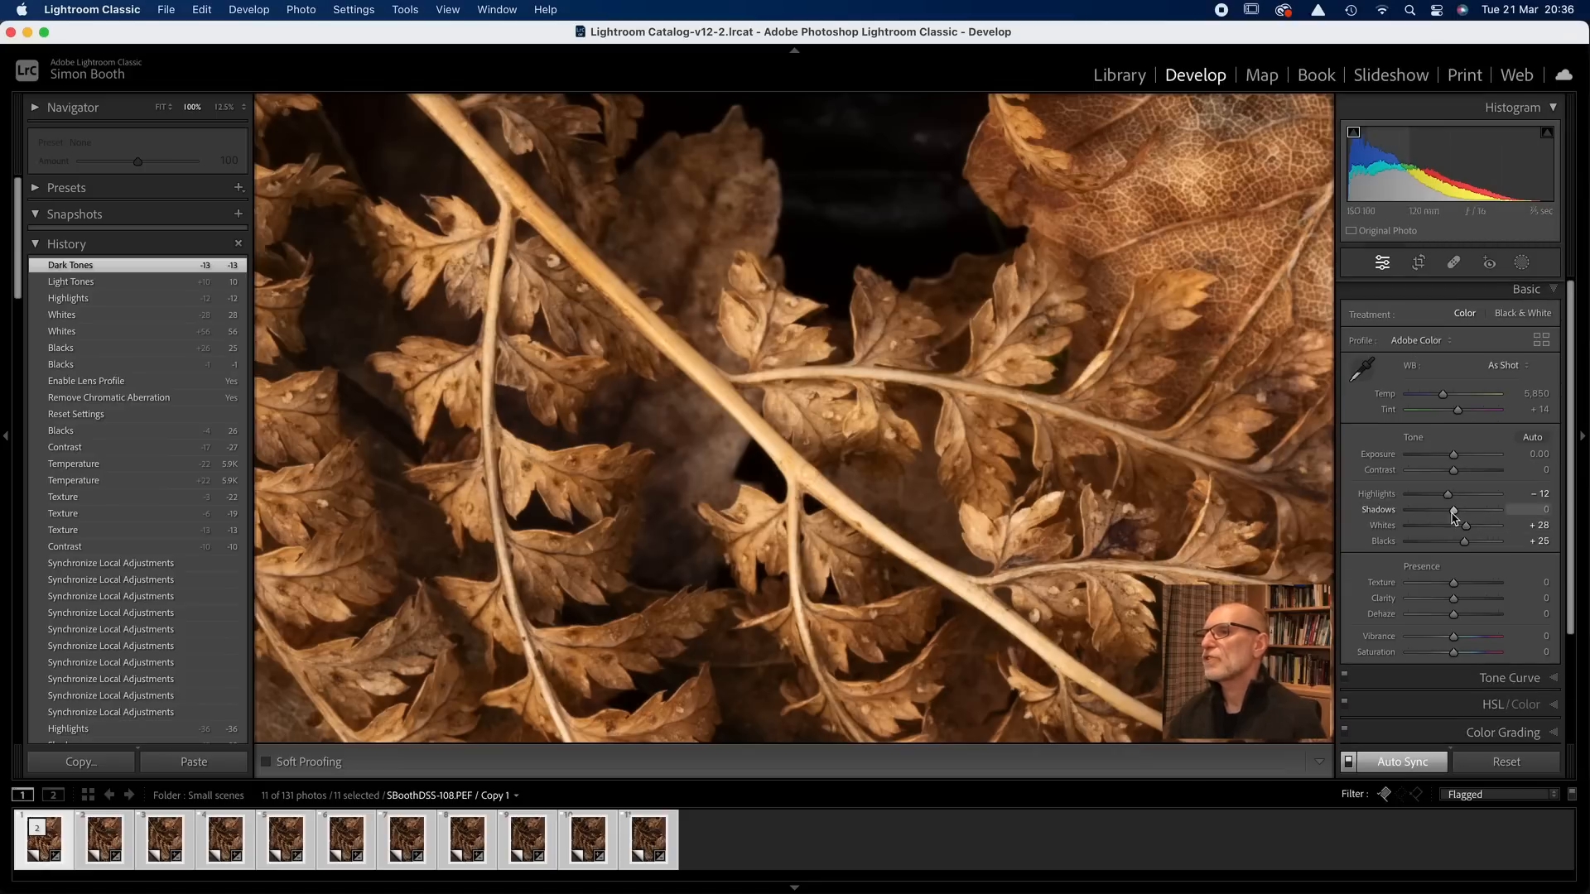
drag(1460, 515, 1495, 514)
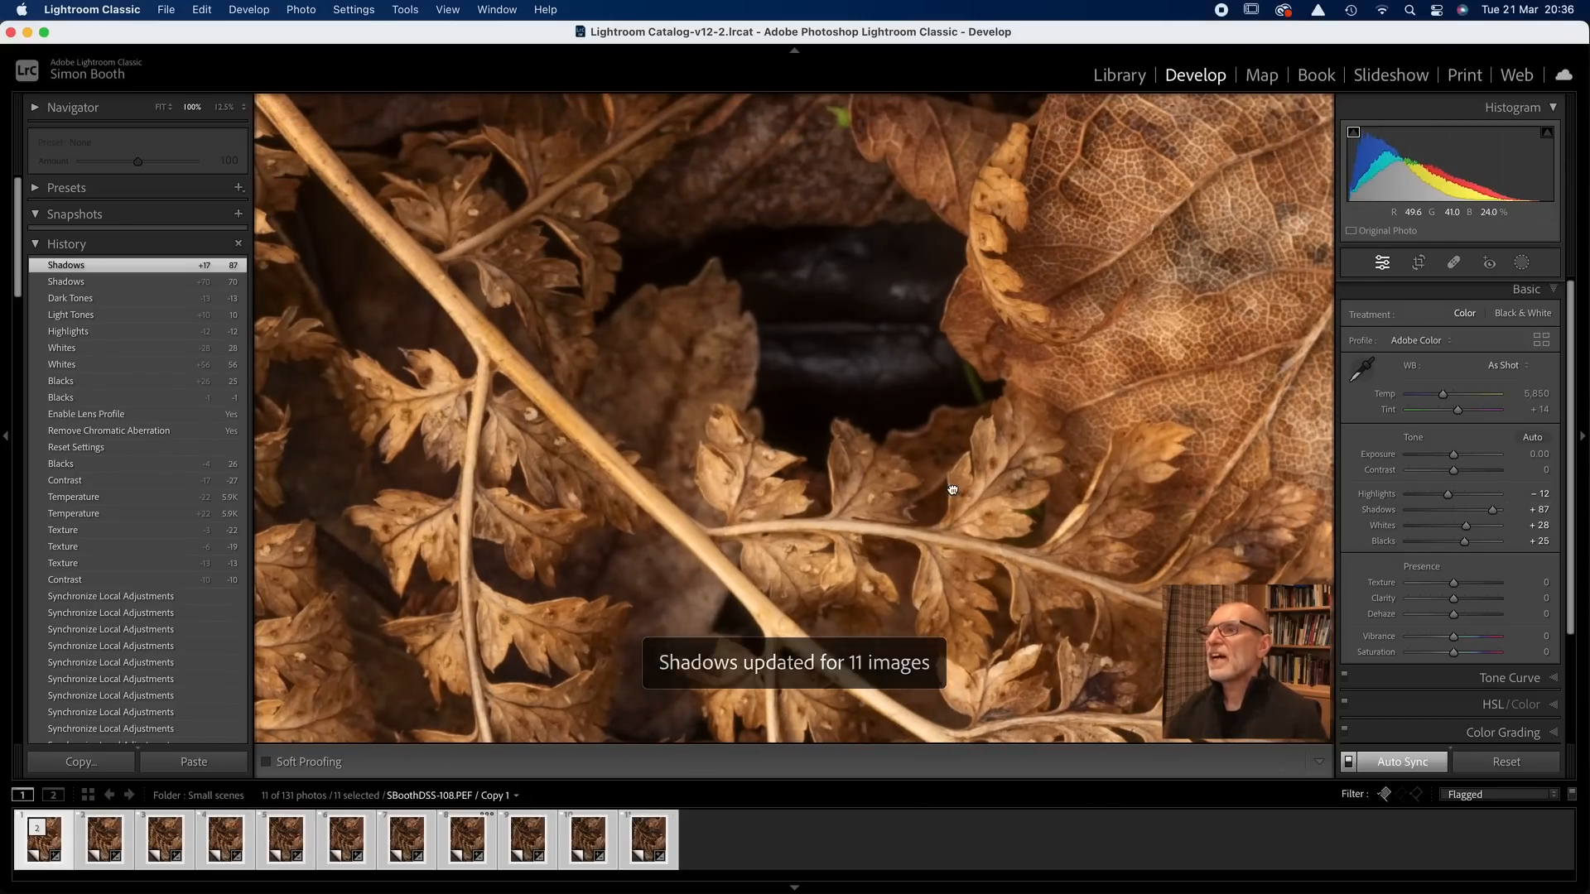
Soften the whole image by setting Texture to -18 and Contrast to -20
click(953, 488)
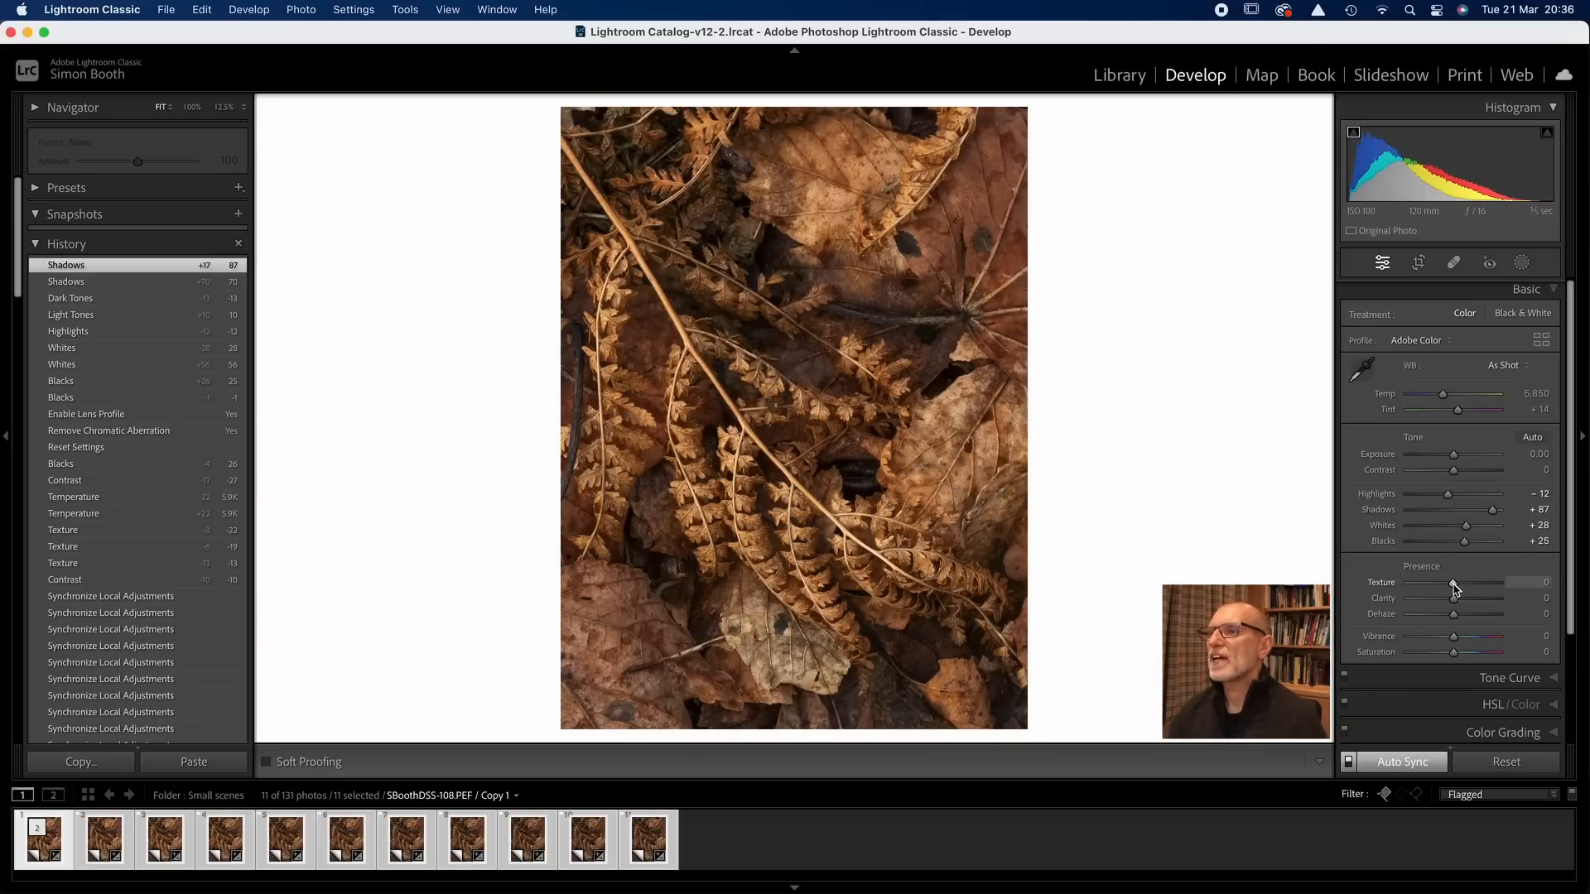
drag(1450, 587, 1447, 588)
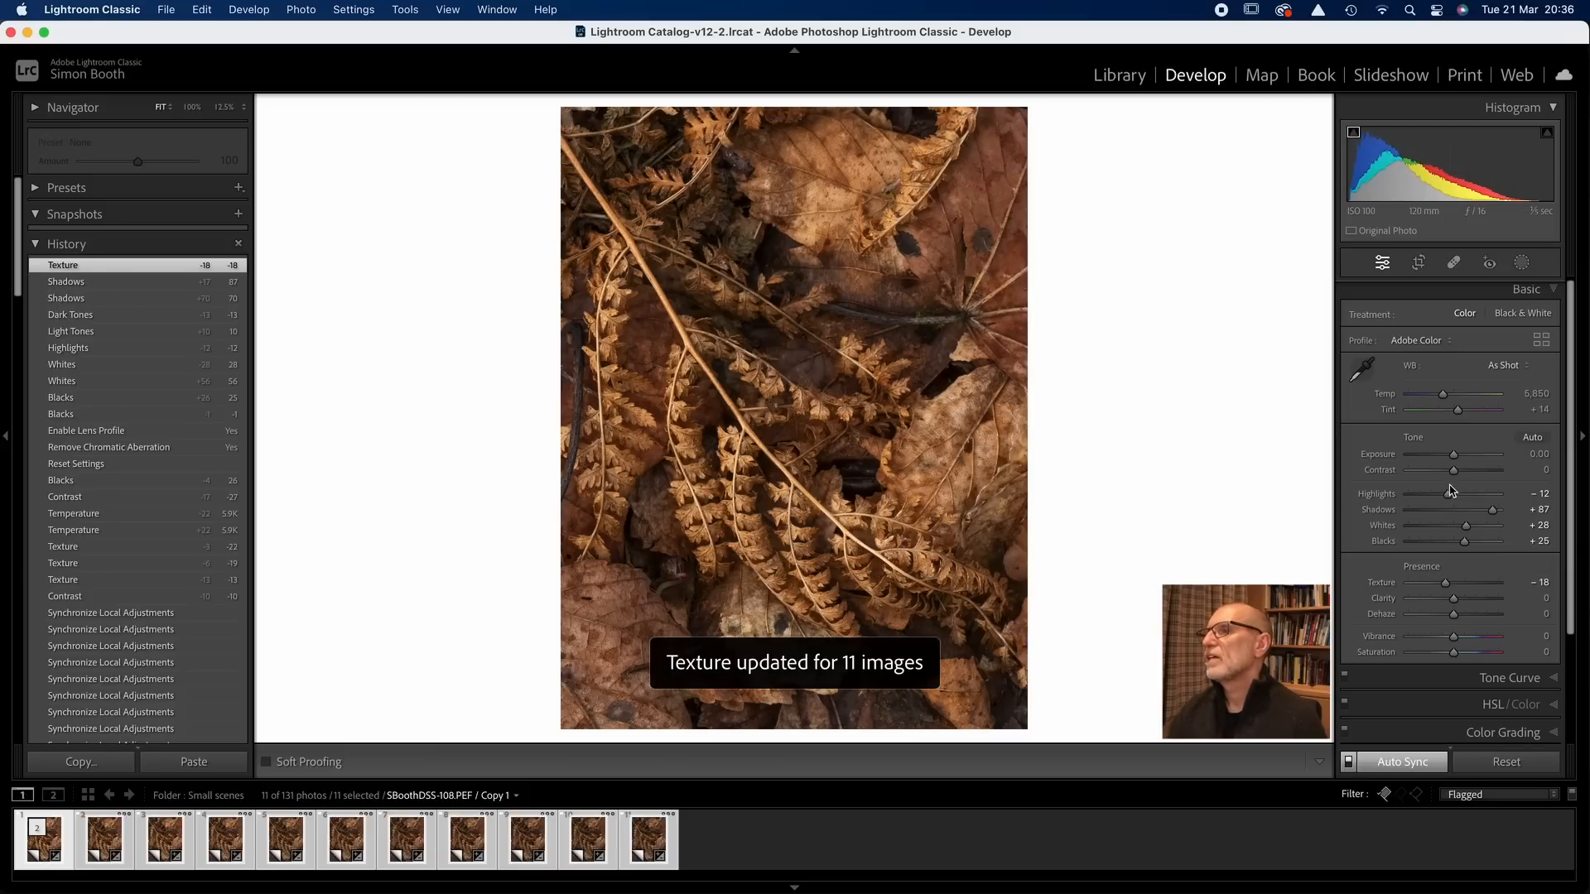
drag(1452, 472, 1445, 473)
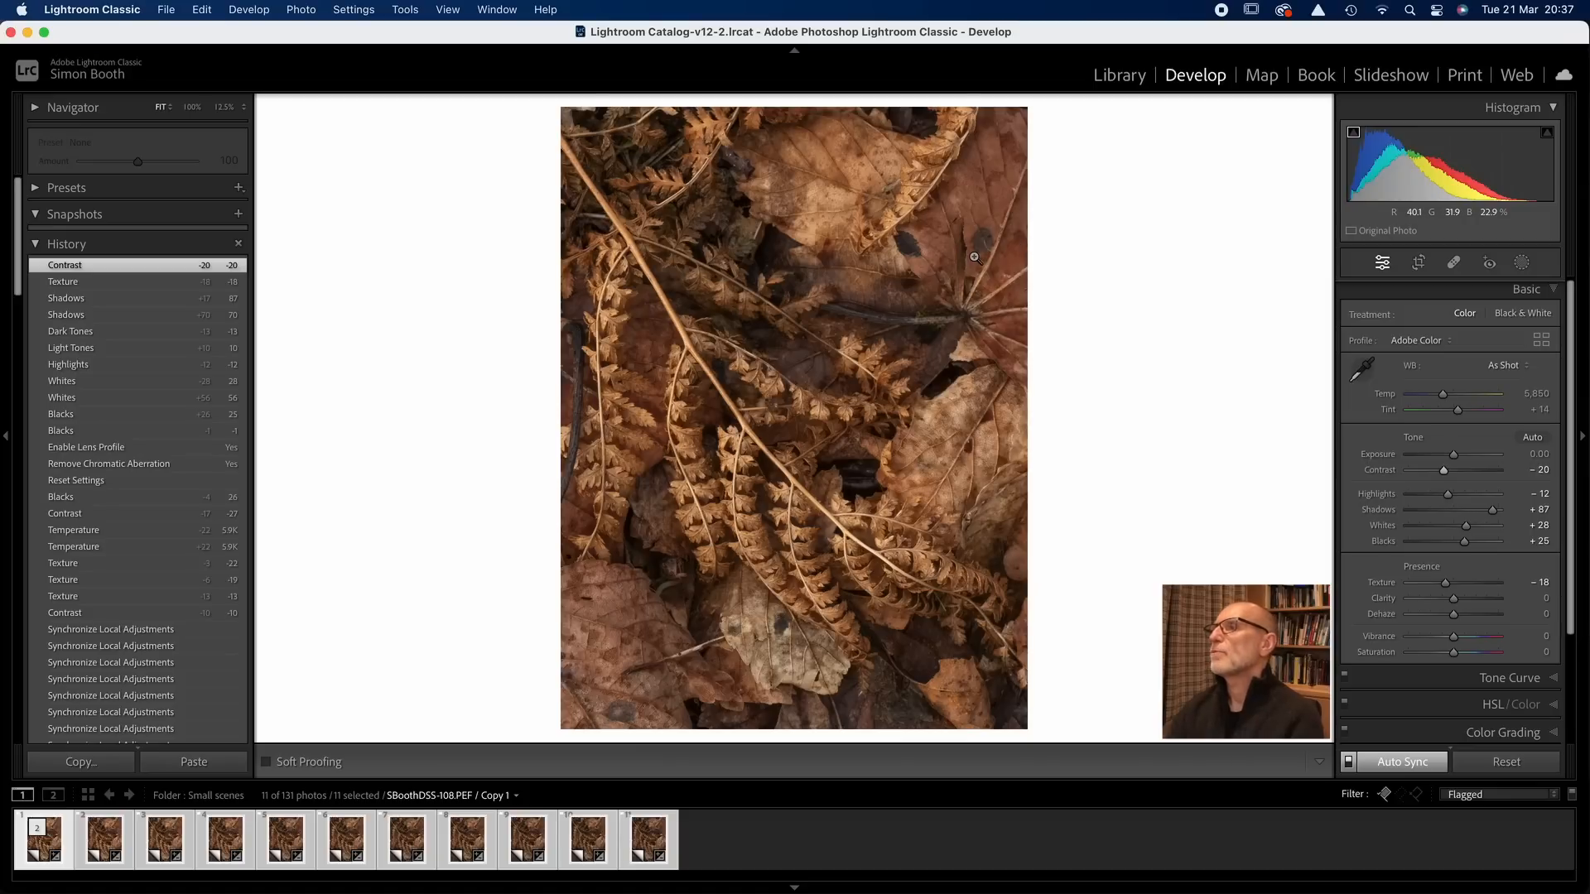
Add a radial gradient mask with feather 48 over the reddish leaf in the photo's upper-right area
click(1522, 264)
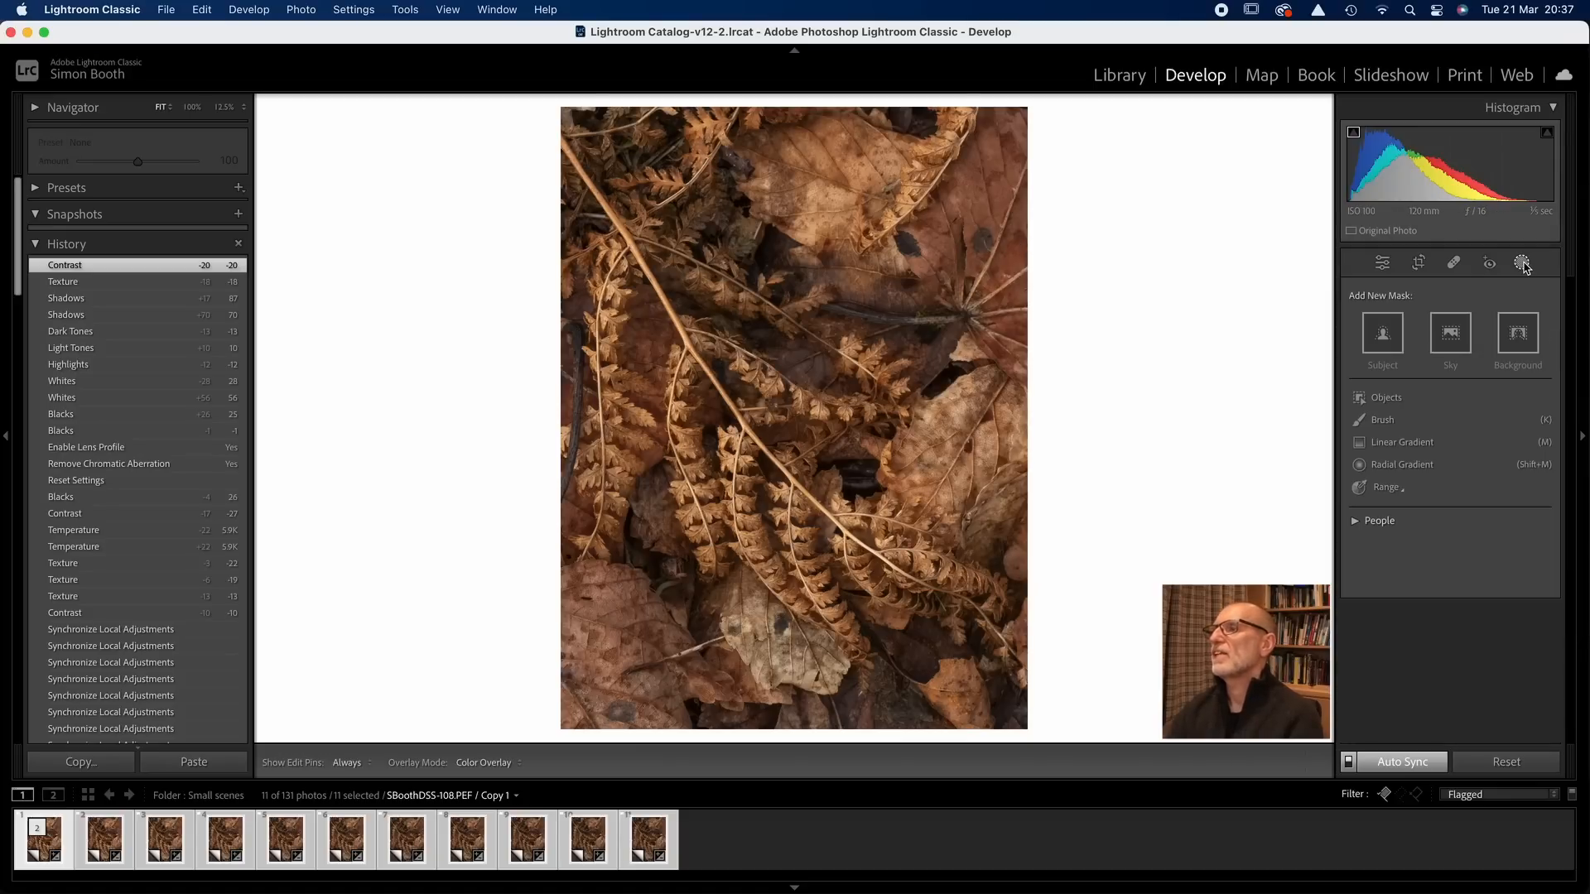
click(1379, 467)
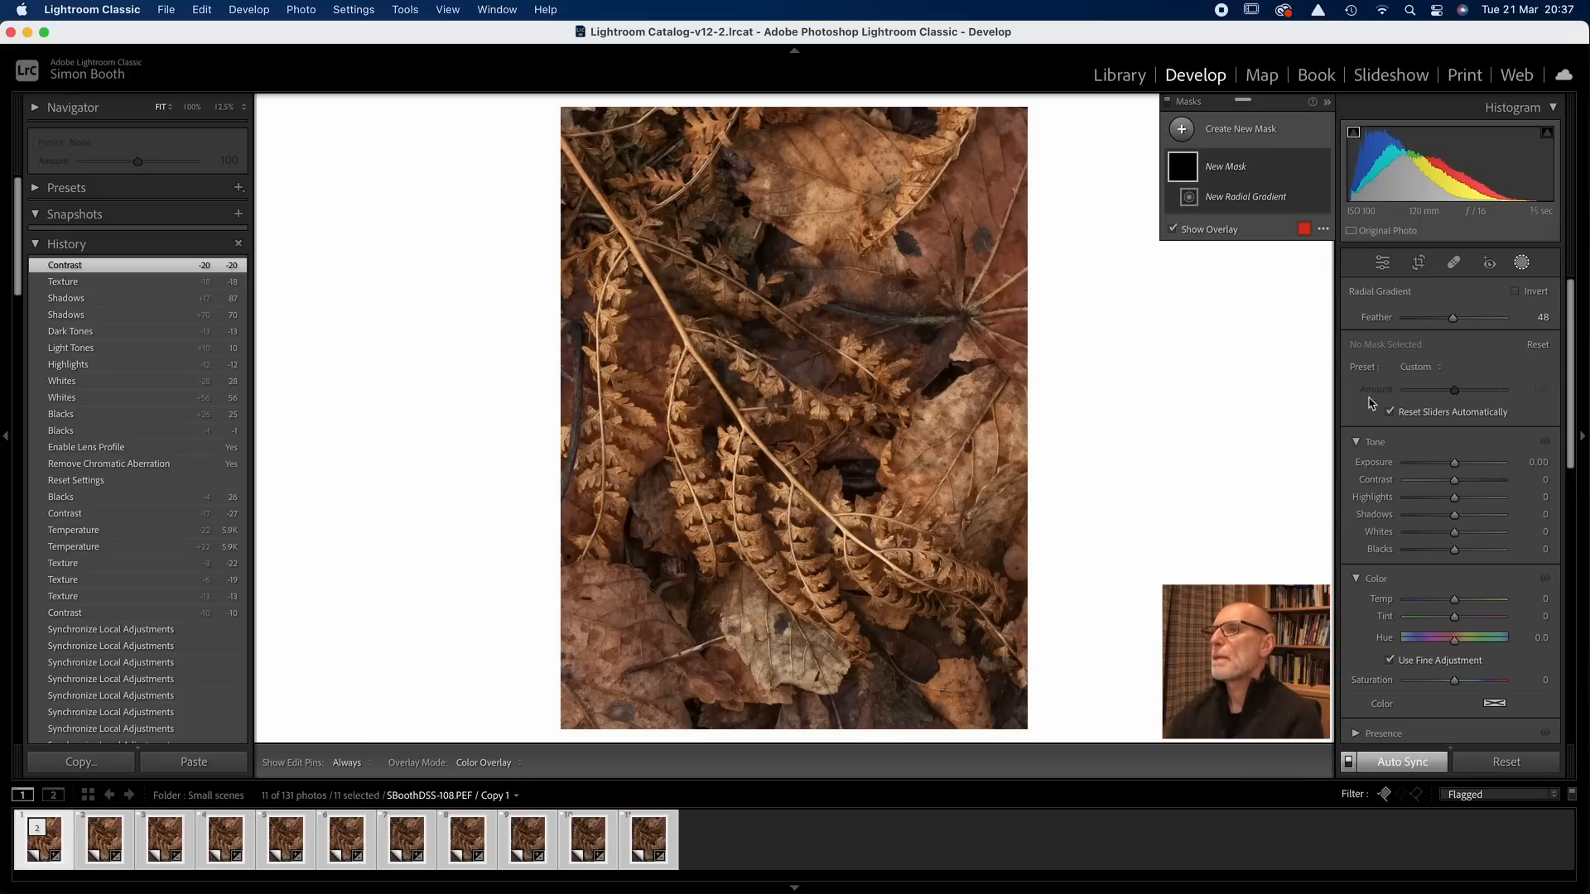
drag(916, 191, 1091, 377)
drag(962, 225, 1035, 287)
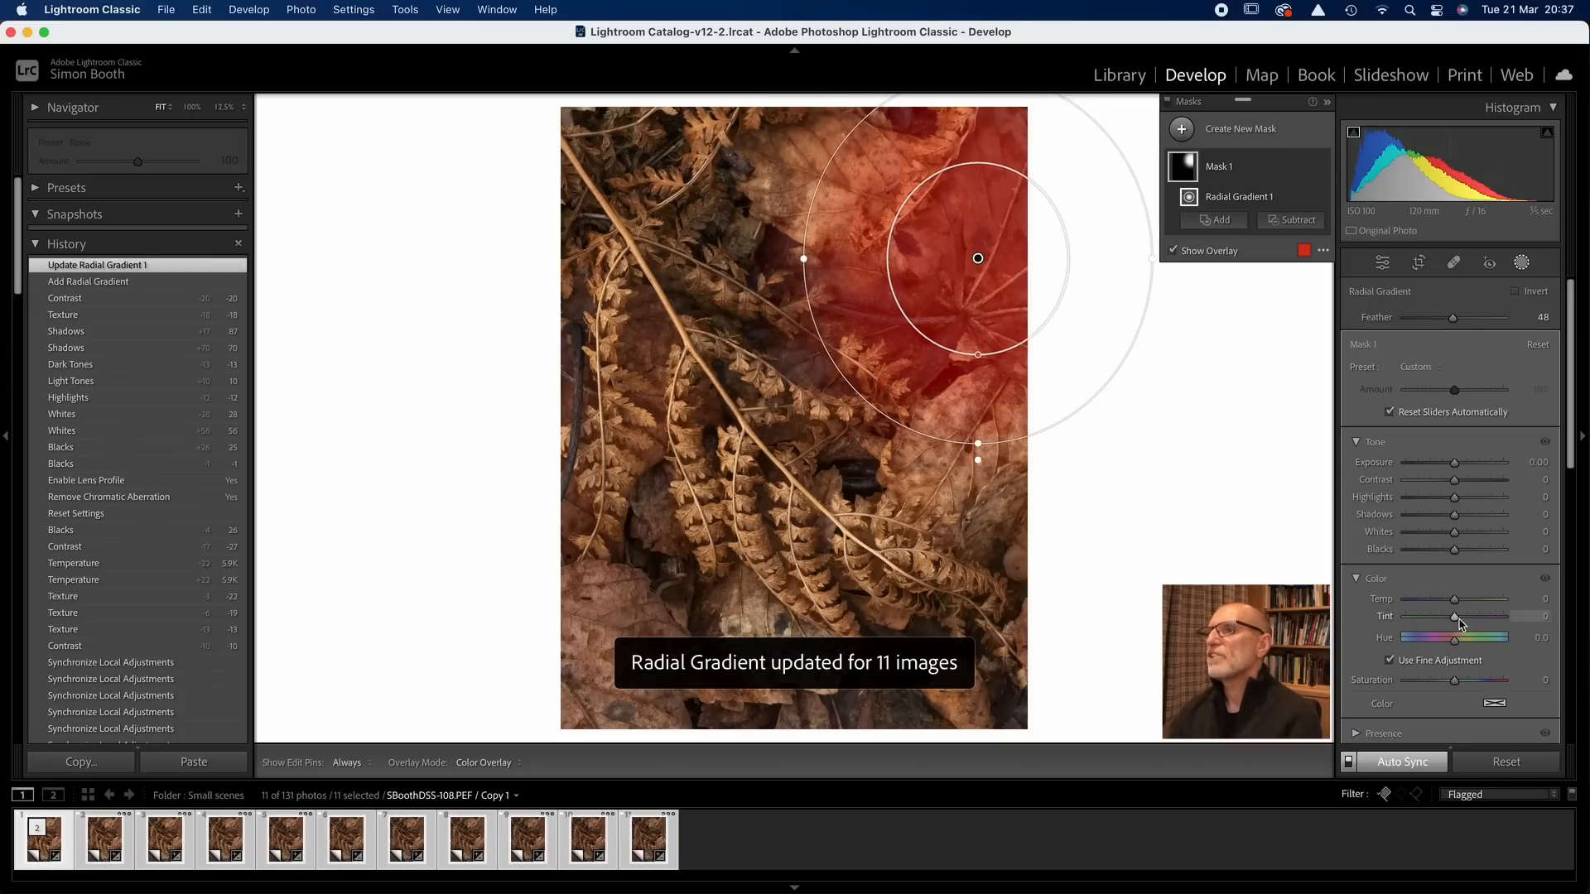
Set the radial mask's Tint to 16 and check its effect on the reddish leaf
drag(1459, 621, 1462, 621)
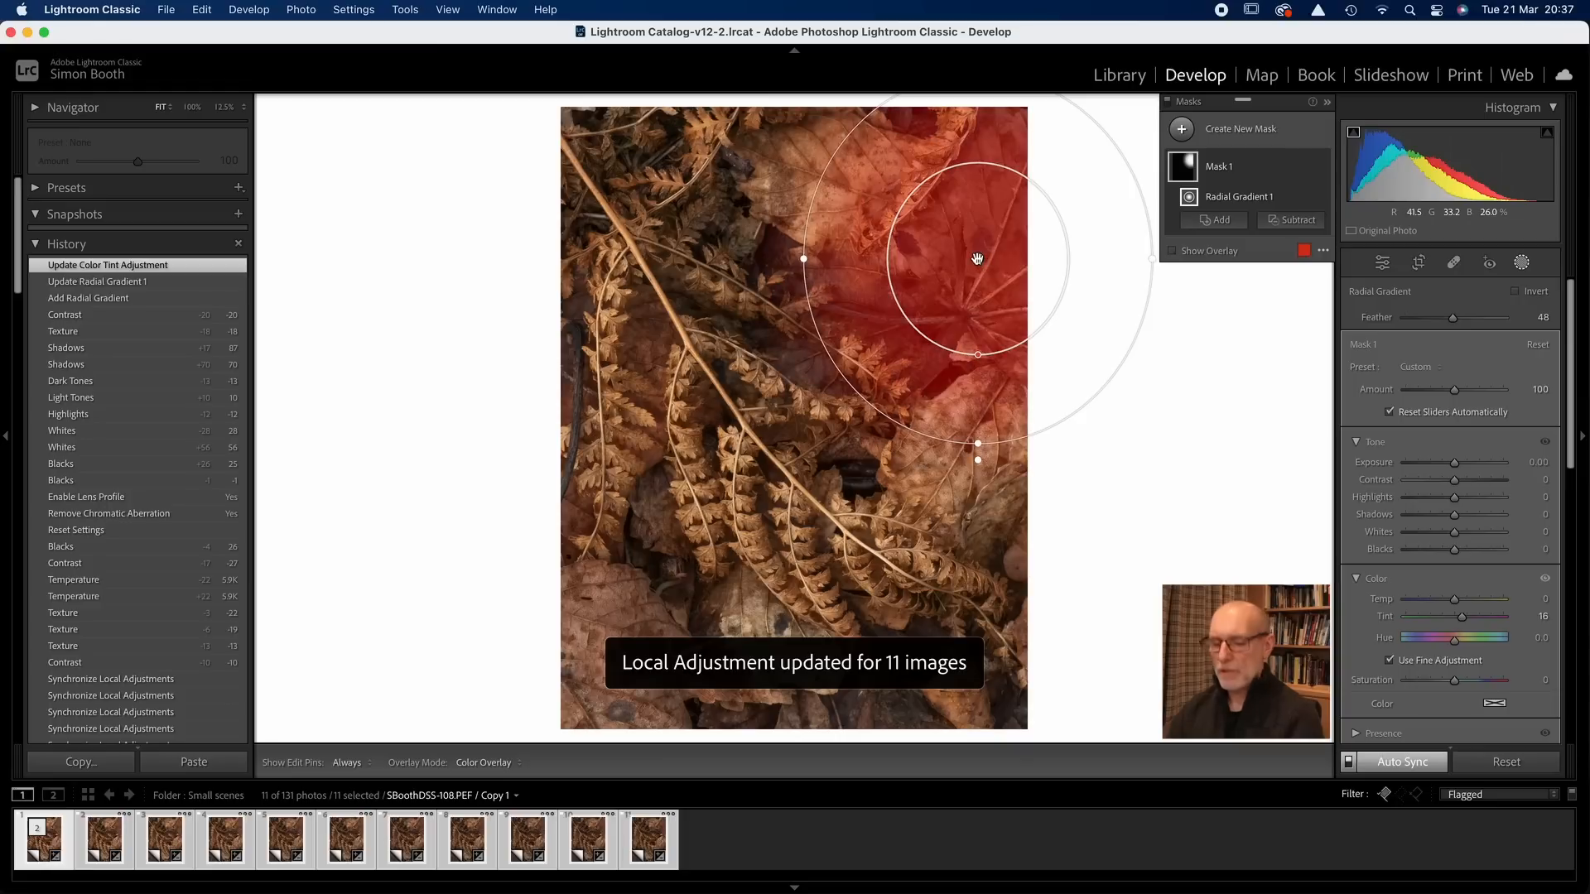
drag(979, 260, 978, 260)
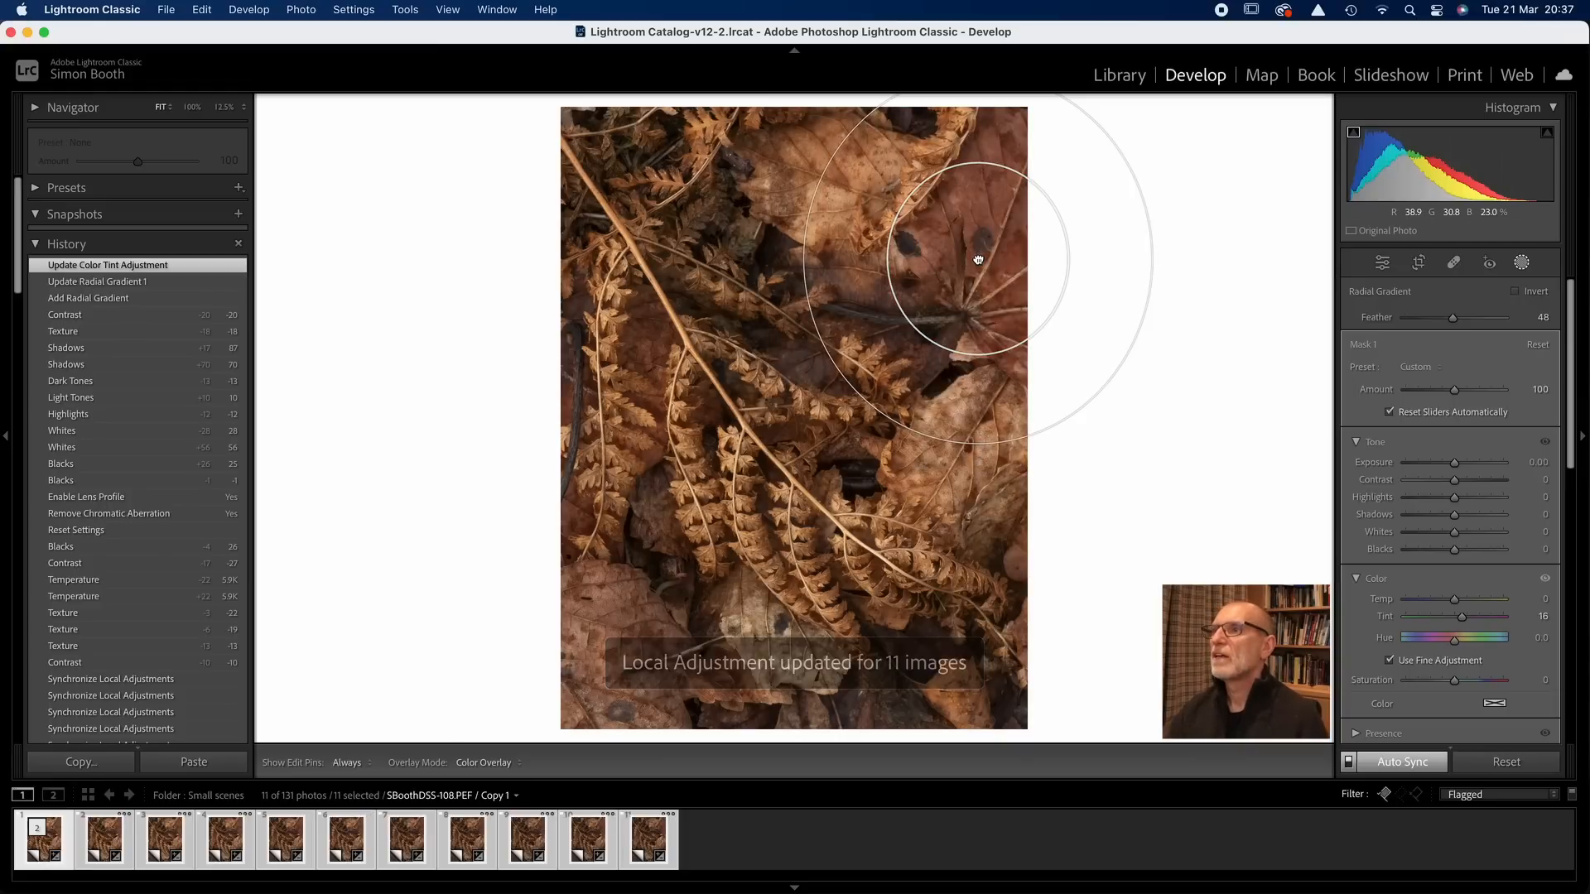
right_click(979, 260)
click(979, 260)
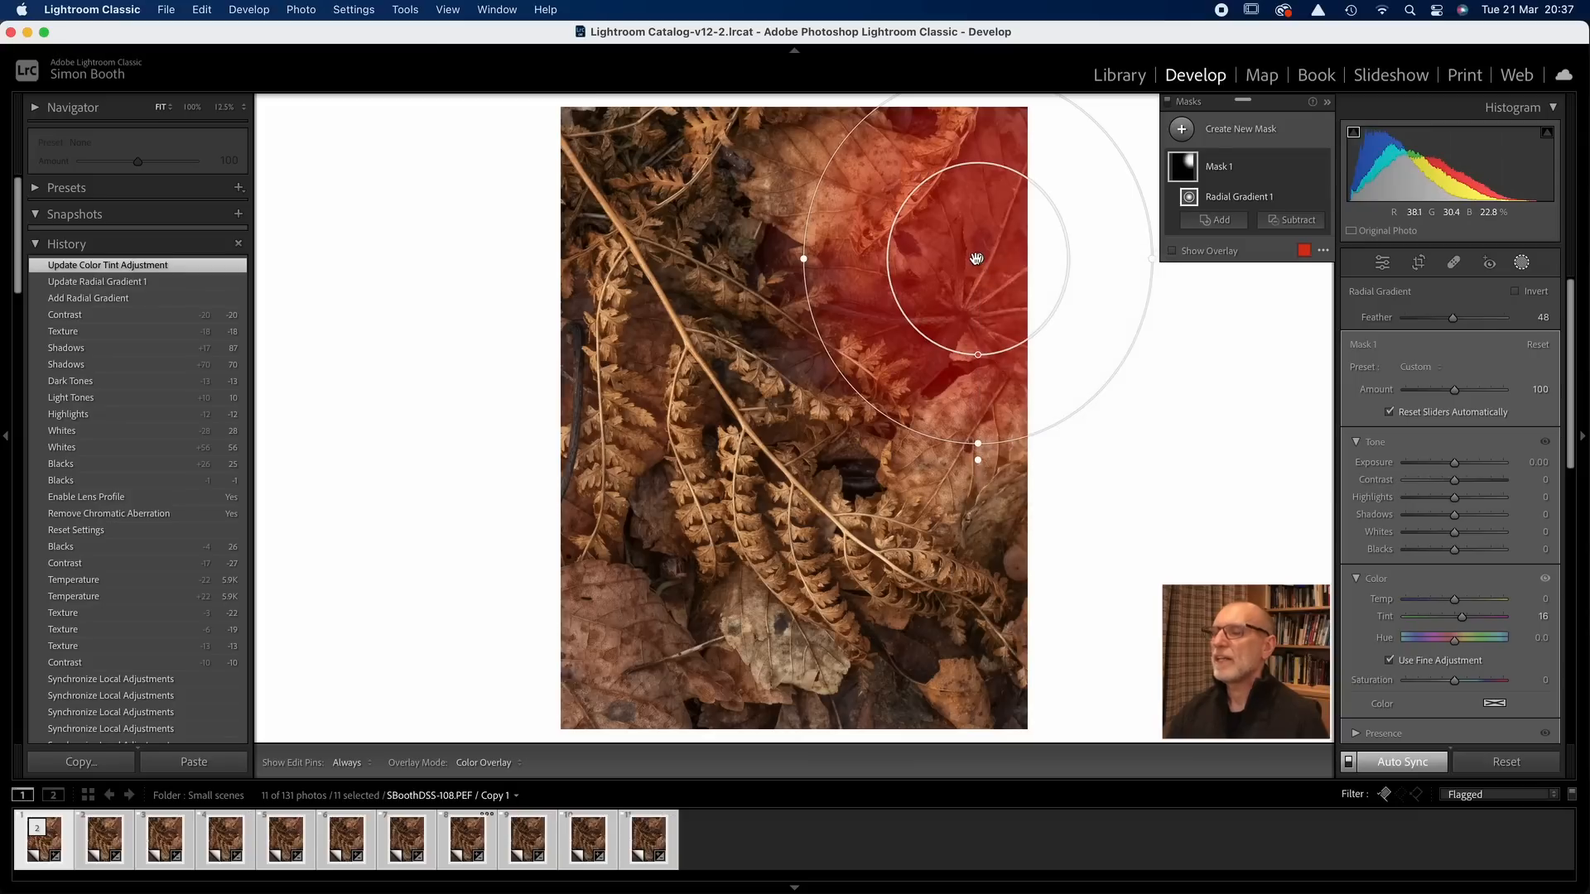
Duplicate the radial gradient of Mask 1 and place the copy over the reddish leaf in the photo's lower-left corner
right_click(976, 261)
click(977, 262)
right_click(977, 262)
click(1045, 322)
drag(979, 259, 599, 660)
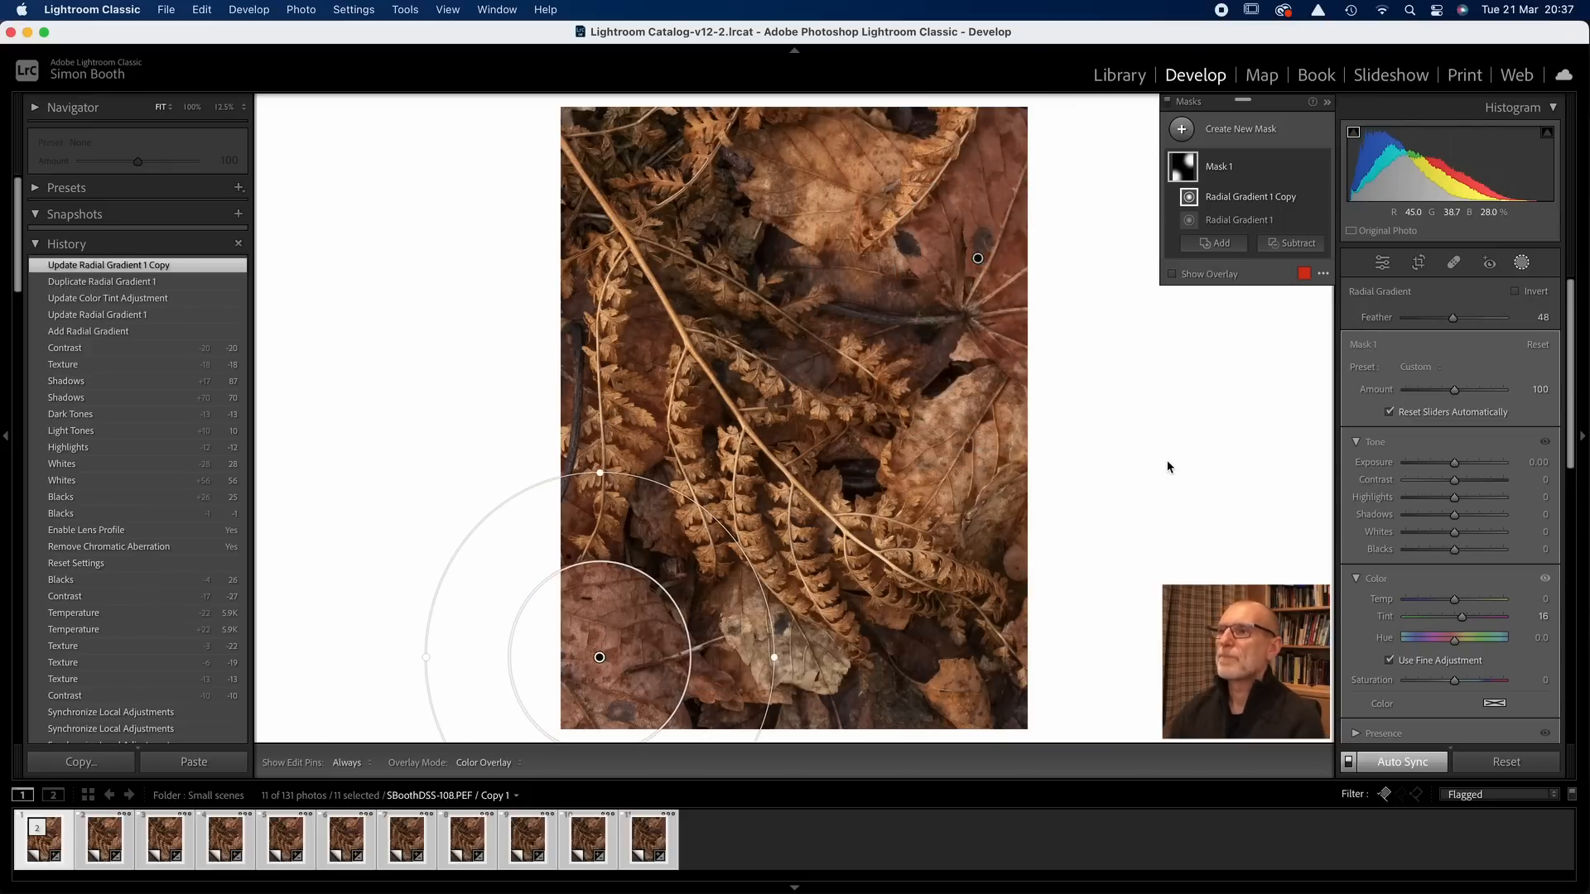
Compare the photo with Mask 1 hidden and shown, then leave masking with the mask switched on
click(1322, 168)
click(1321, 168)
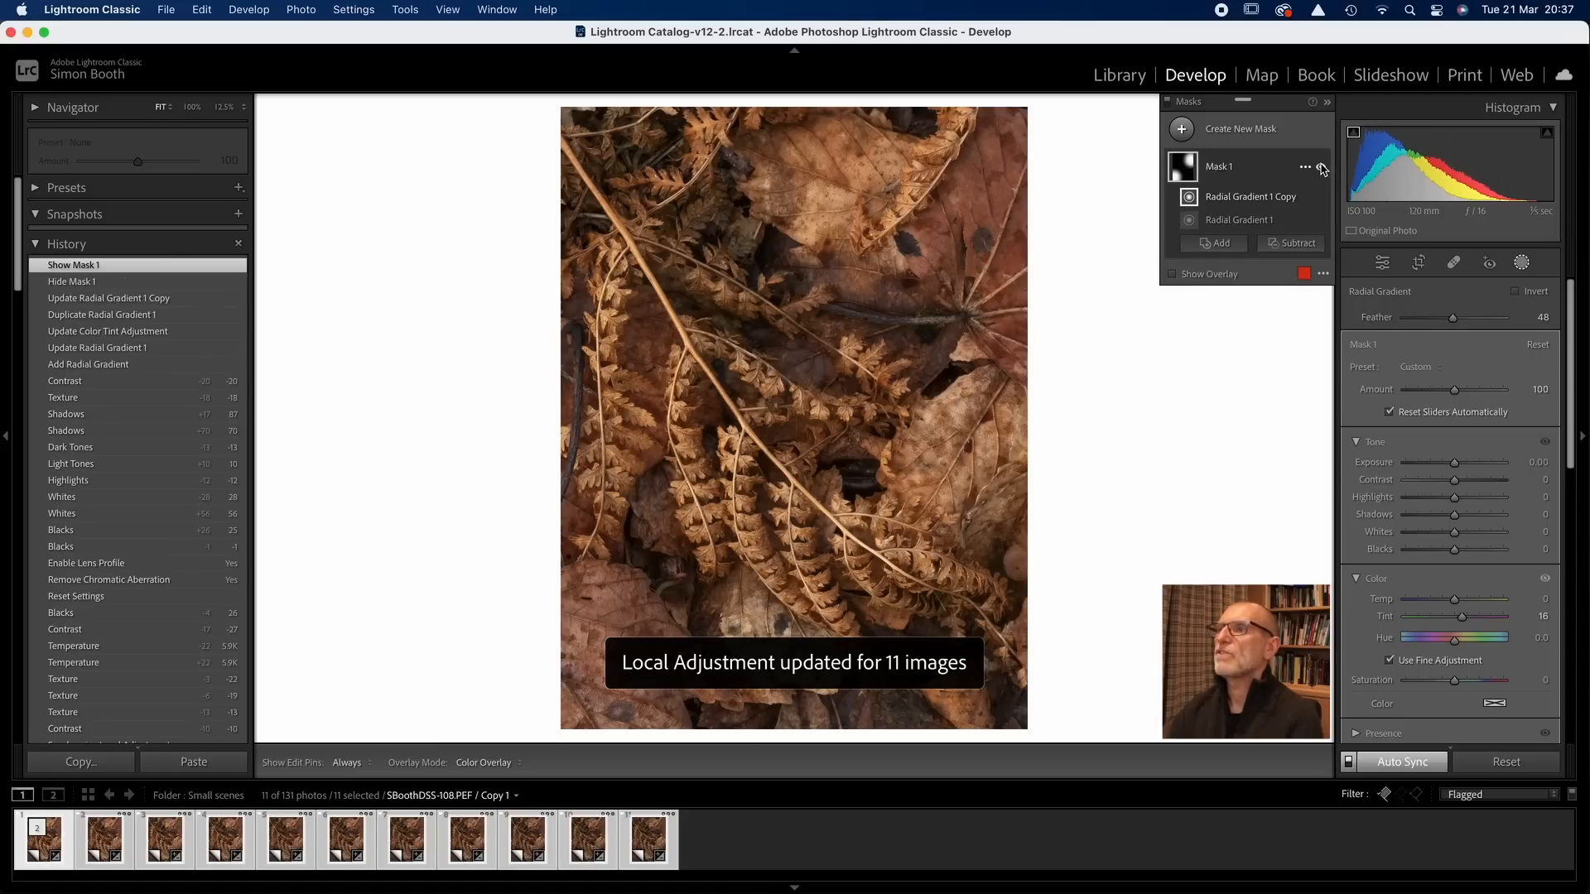
click(1322, 169)
click(1322, 168)
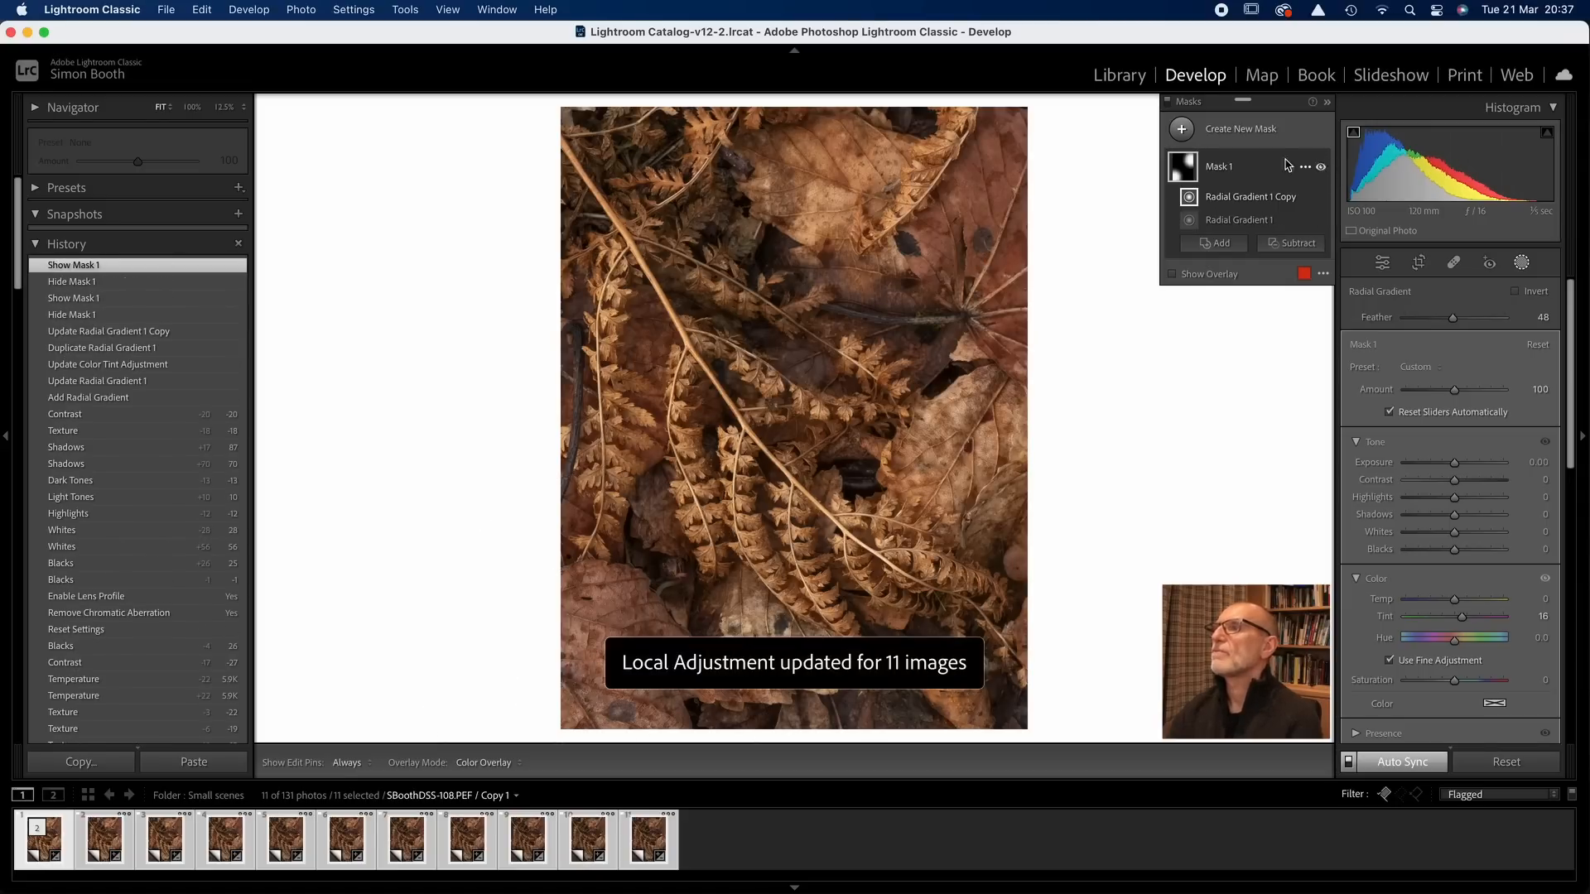
click(1522, 264)
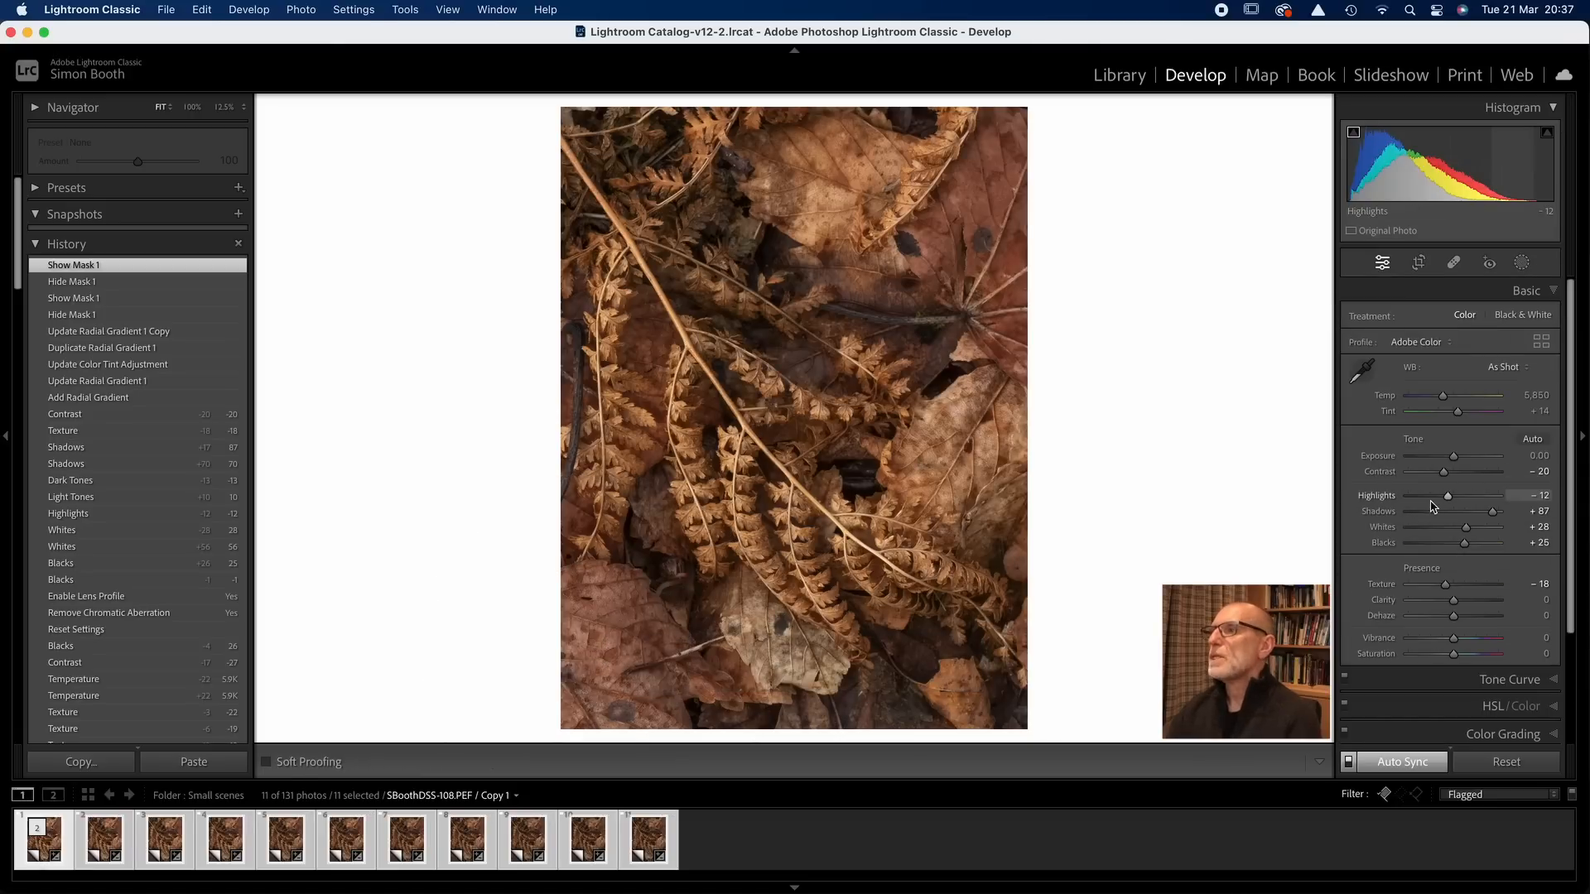
Warm all selected photos to a Temp of 6,041 and set the calibration Shadows Tint to +9
drag(1444, 399, 1448, 400)
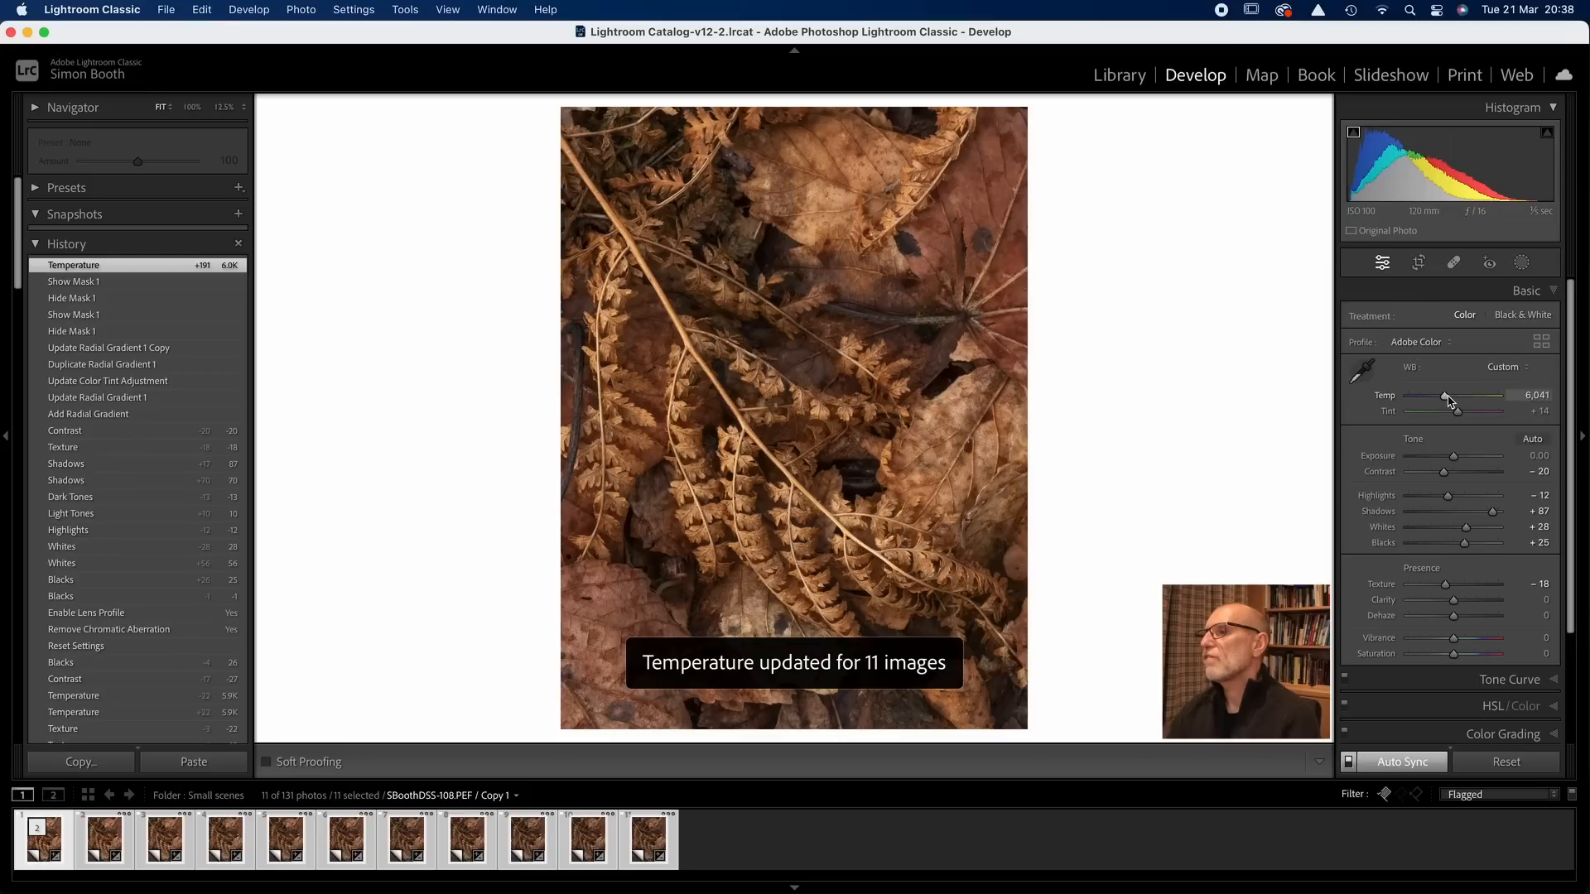
scroll(1505, 659, down, 4)
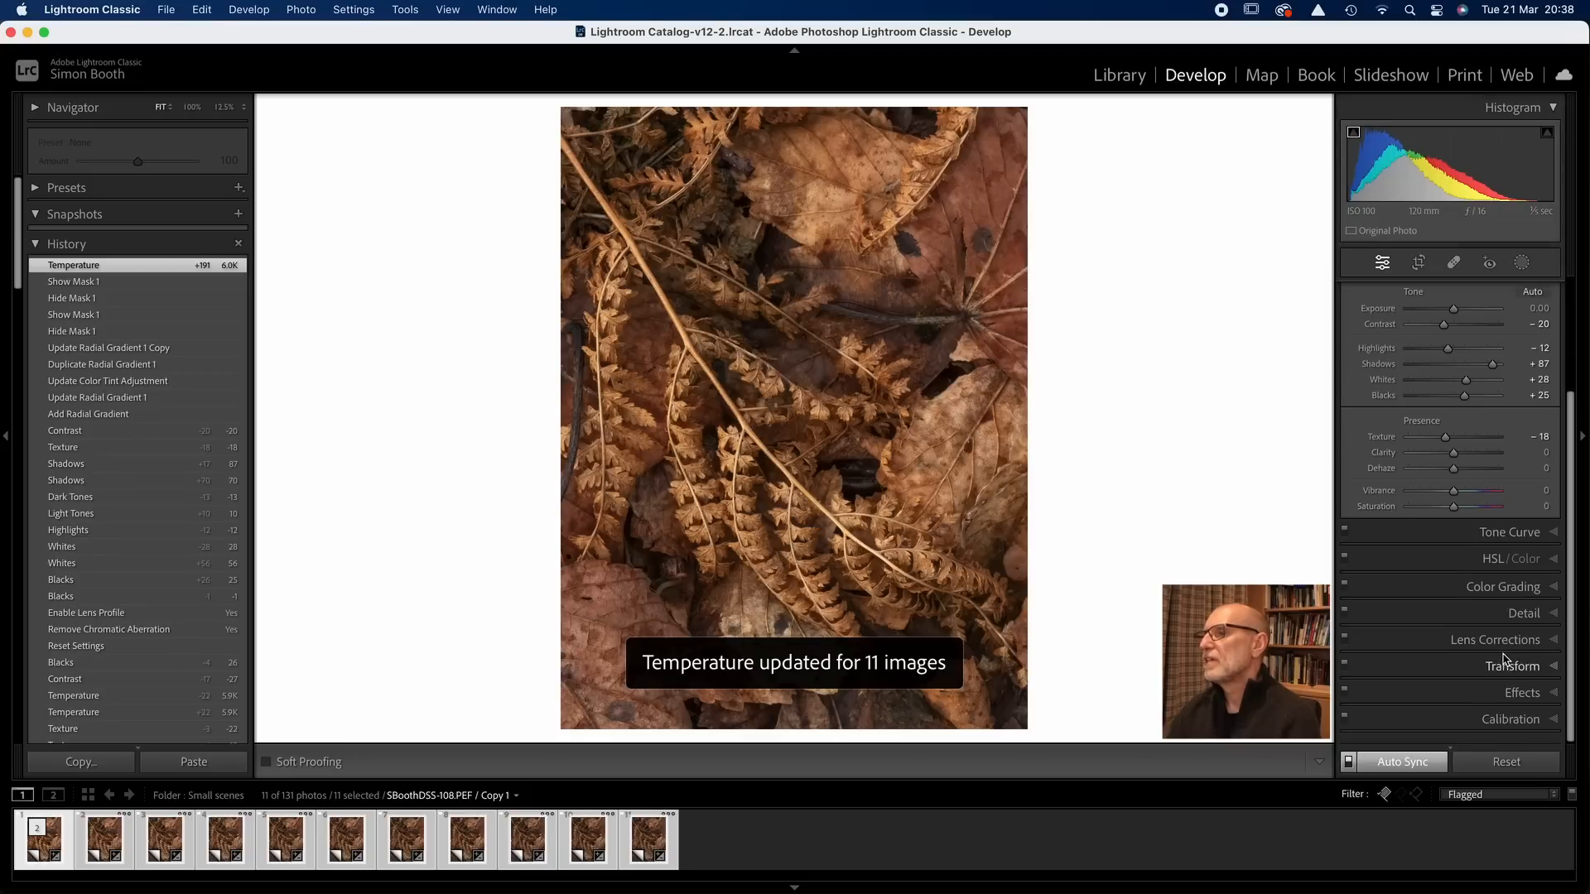
click(1545, 720)
drag(1457, 562, 1467, 561)
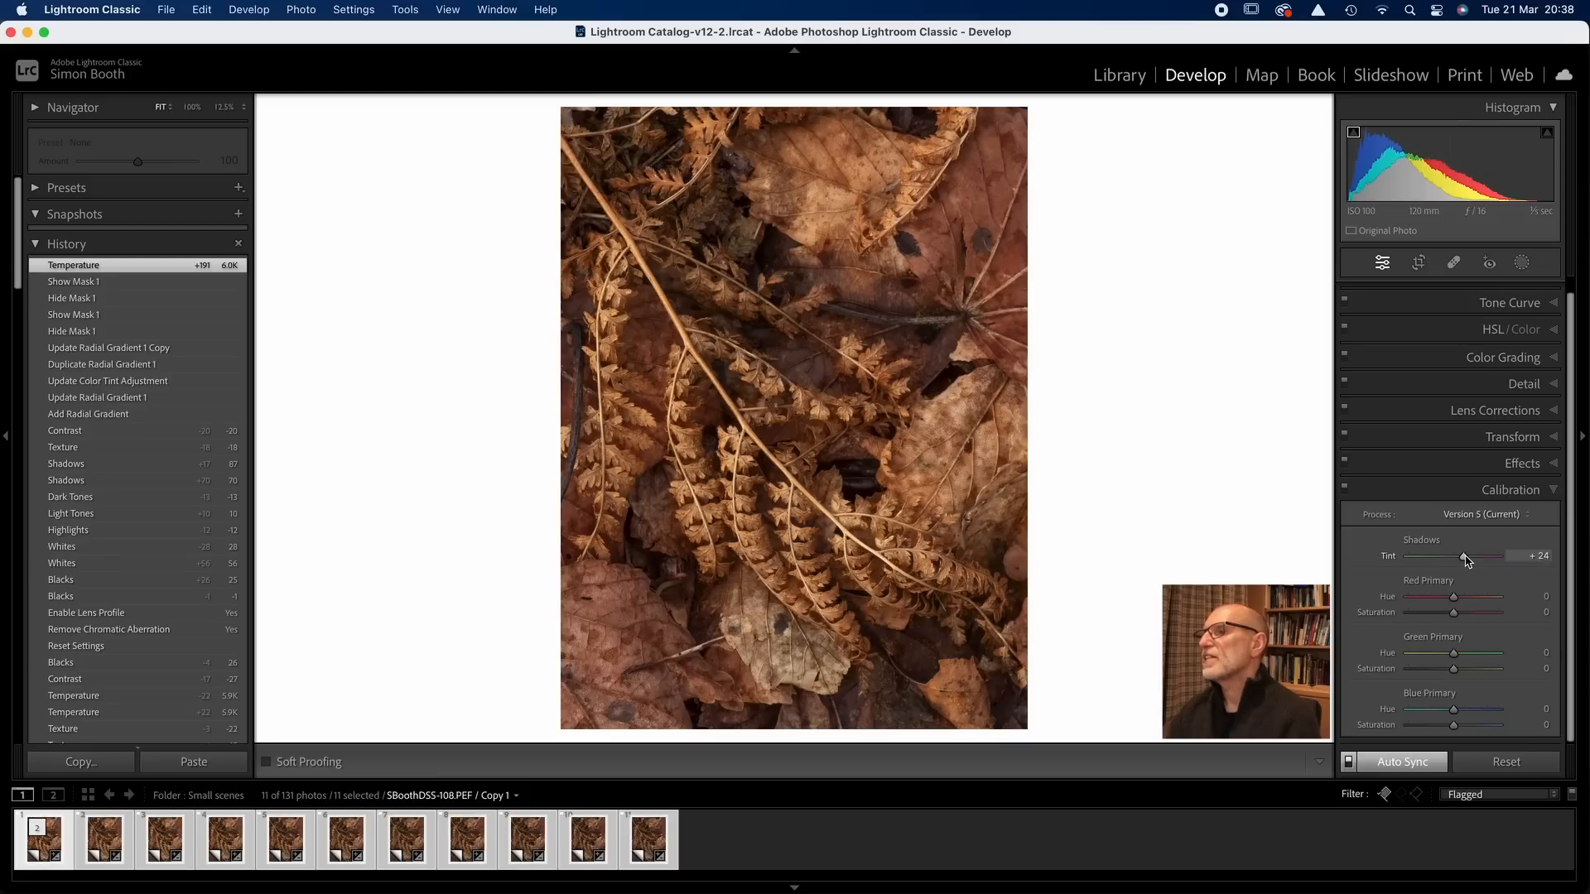
drag(1465, 561, 1463, 561)
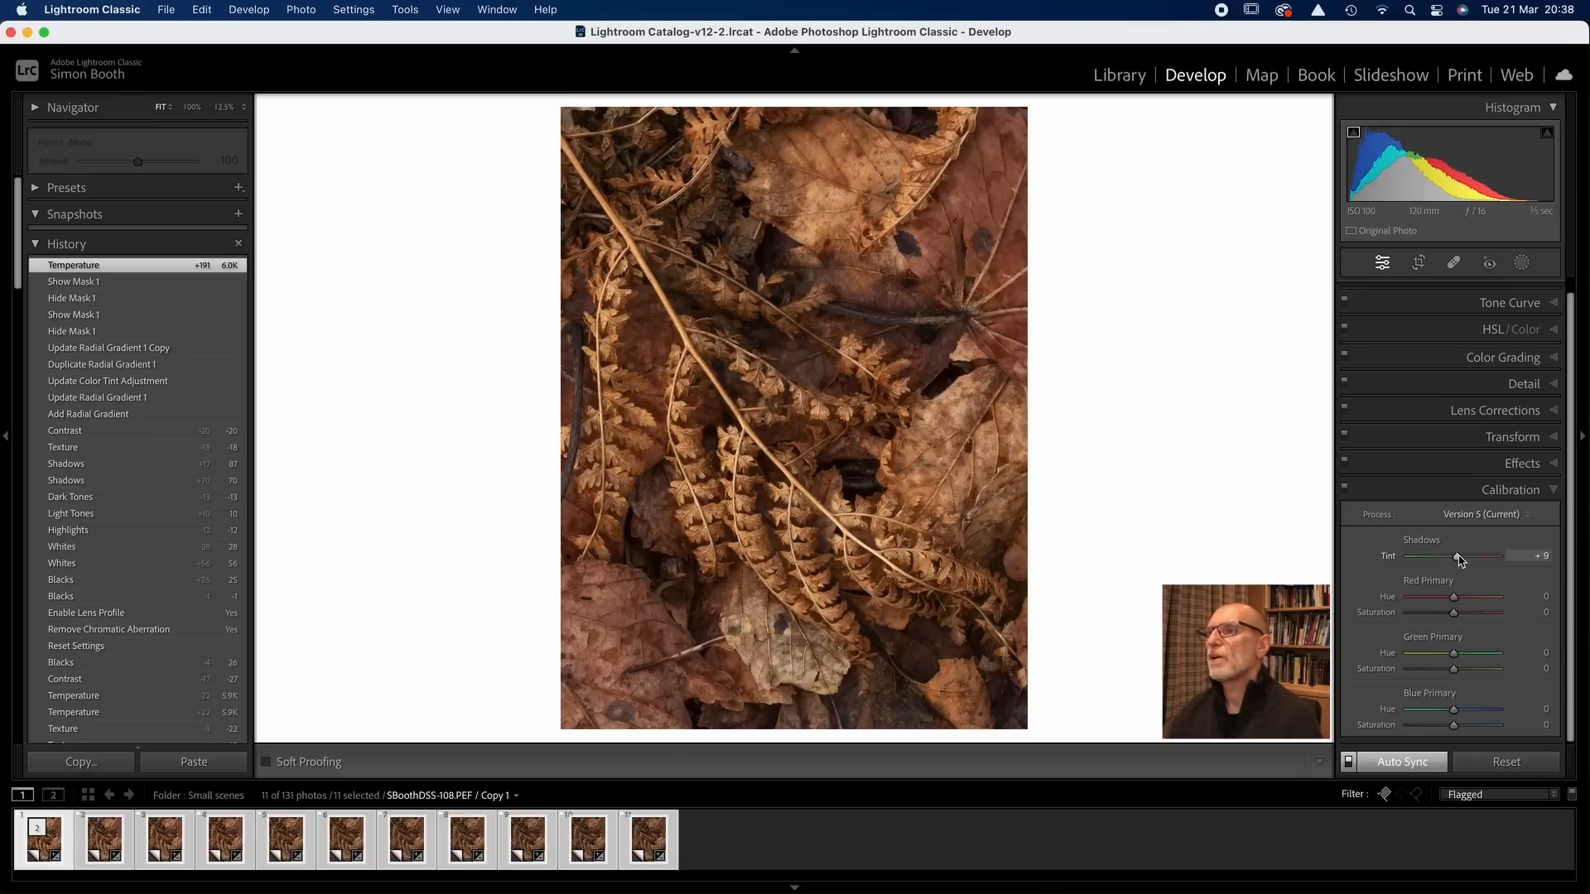
drag(1459, 557, 1459, 558)
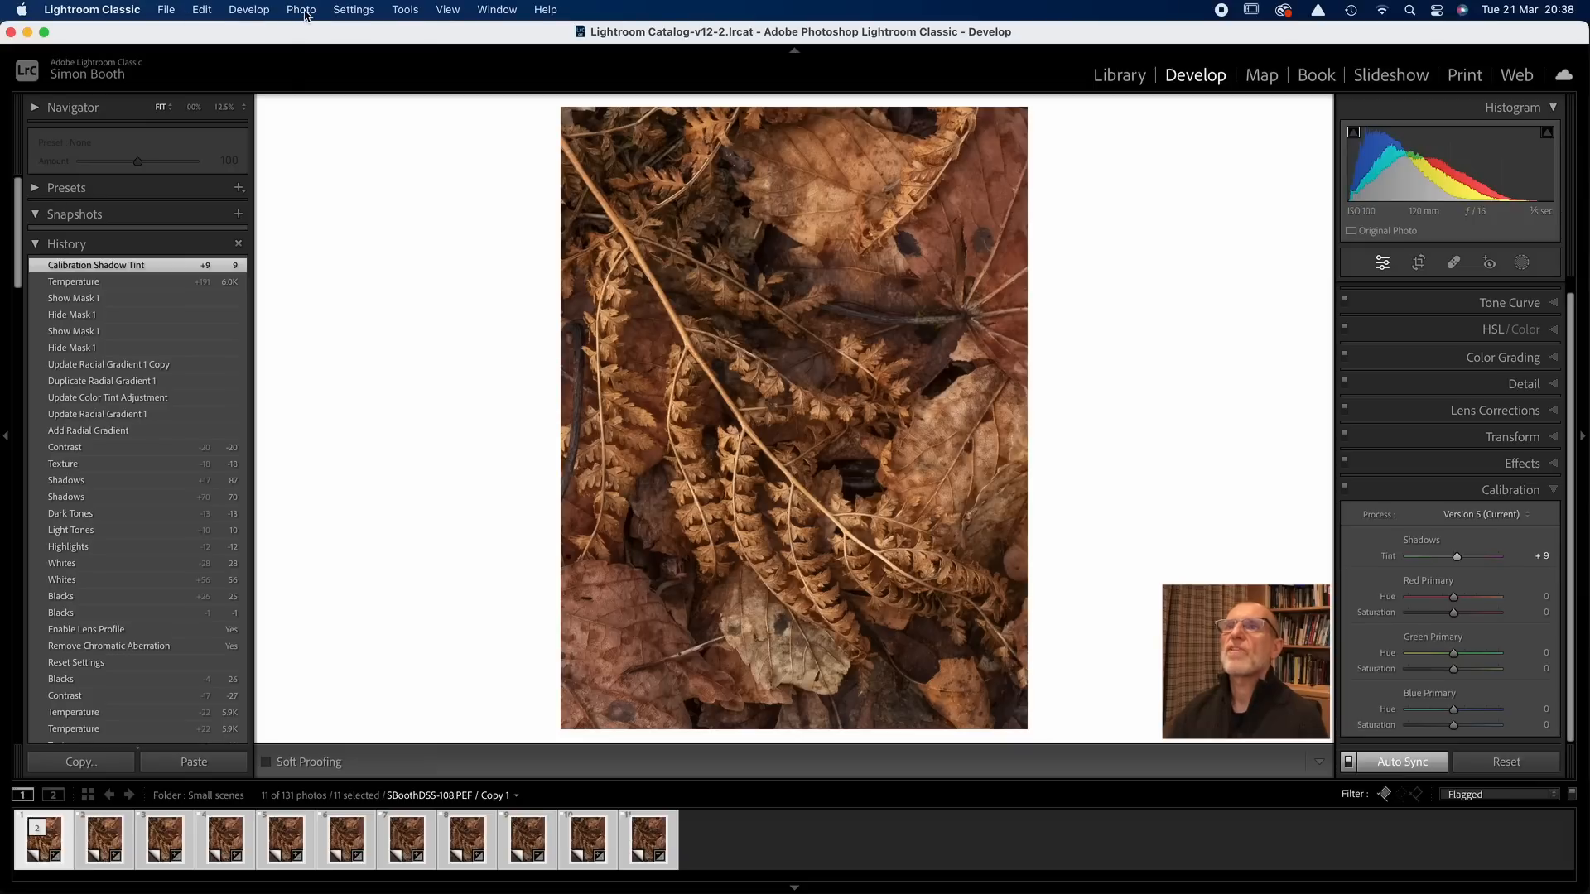
Open the eleven selected photos as layers in one Photoshop document, accepting the Camera Raw compatibility notice
click(202, 10)
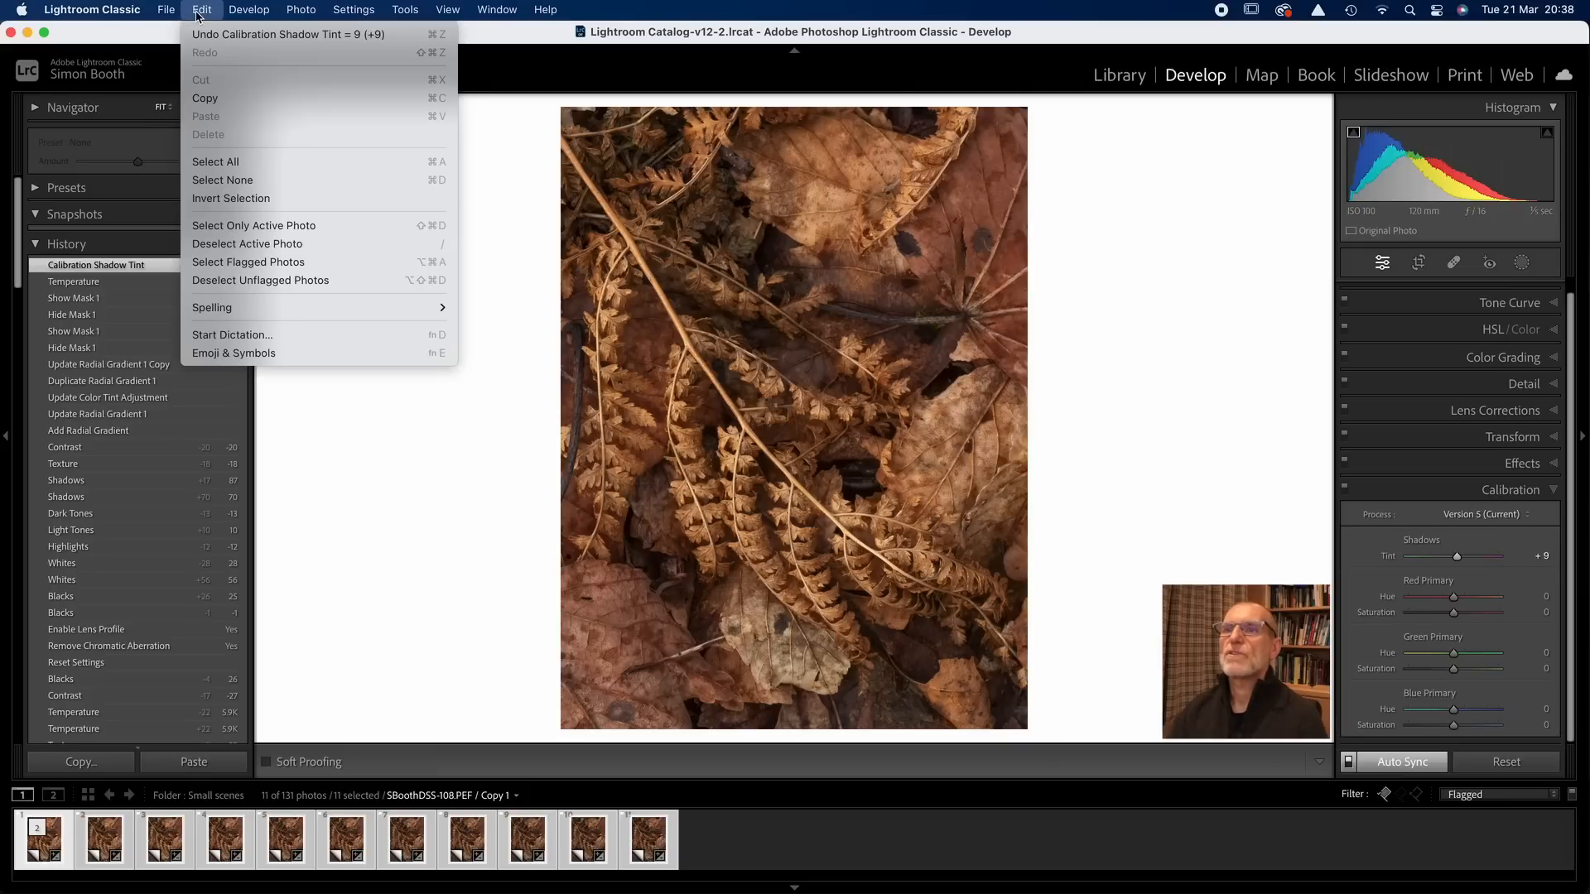
mouse_move(308, 15)
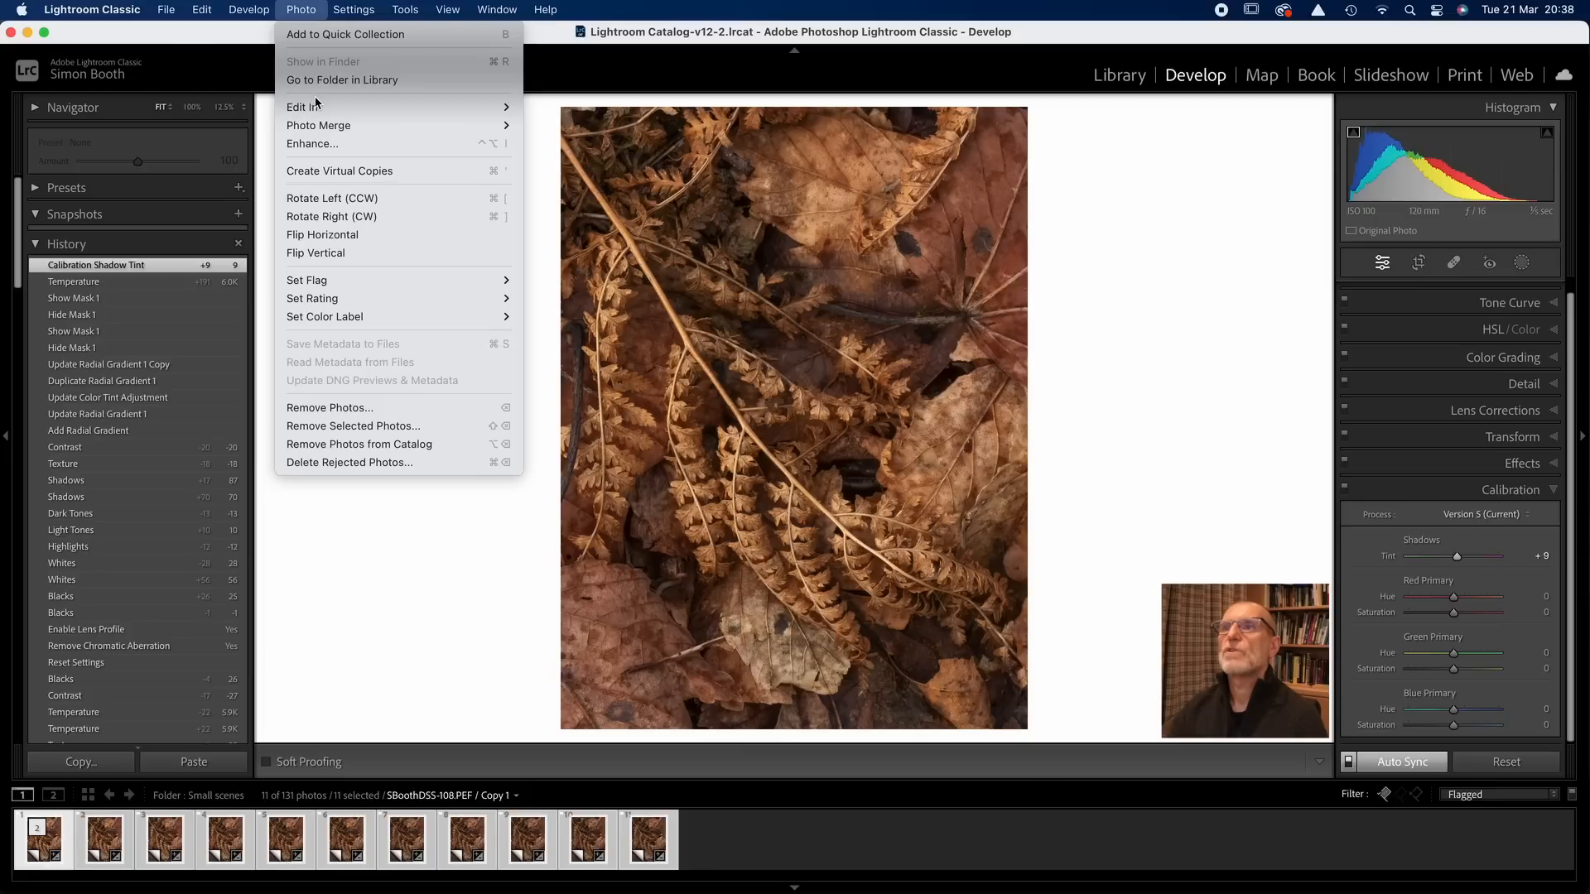
mouse_move(317, 106)
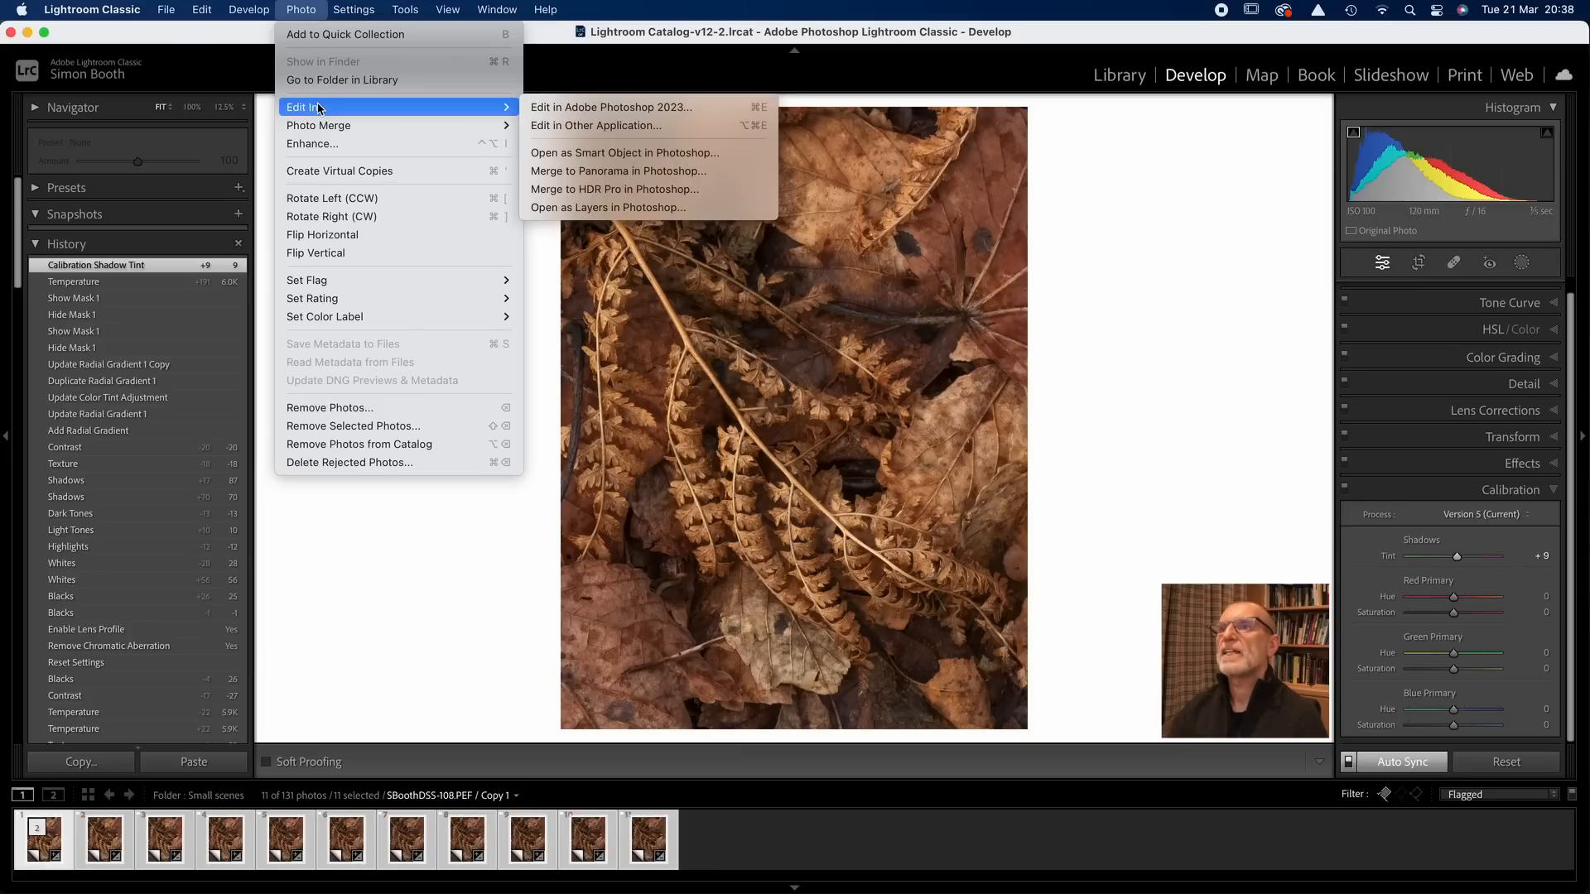
click(592, 210)
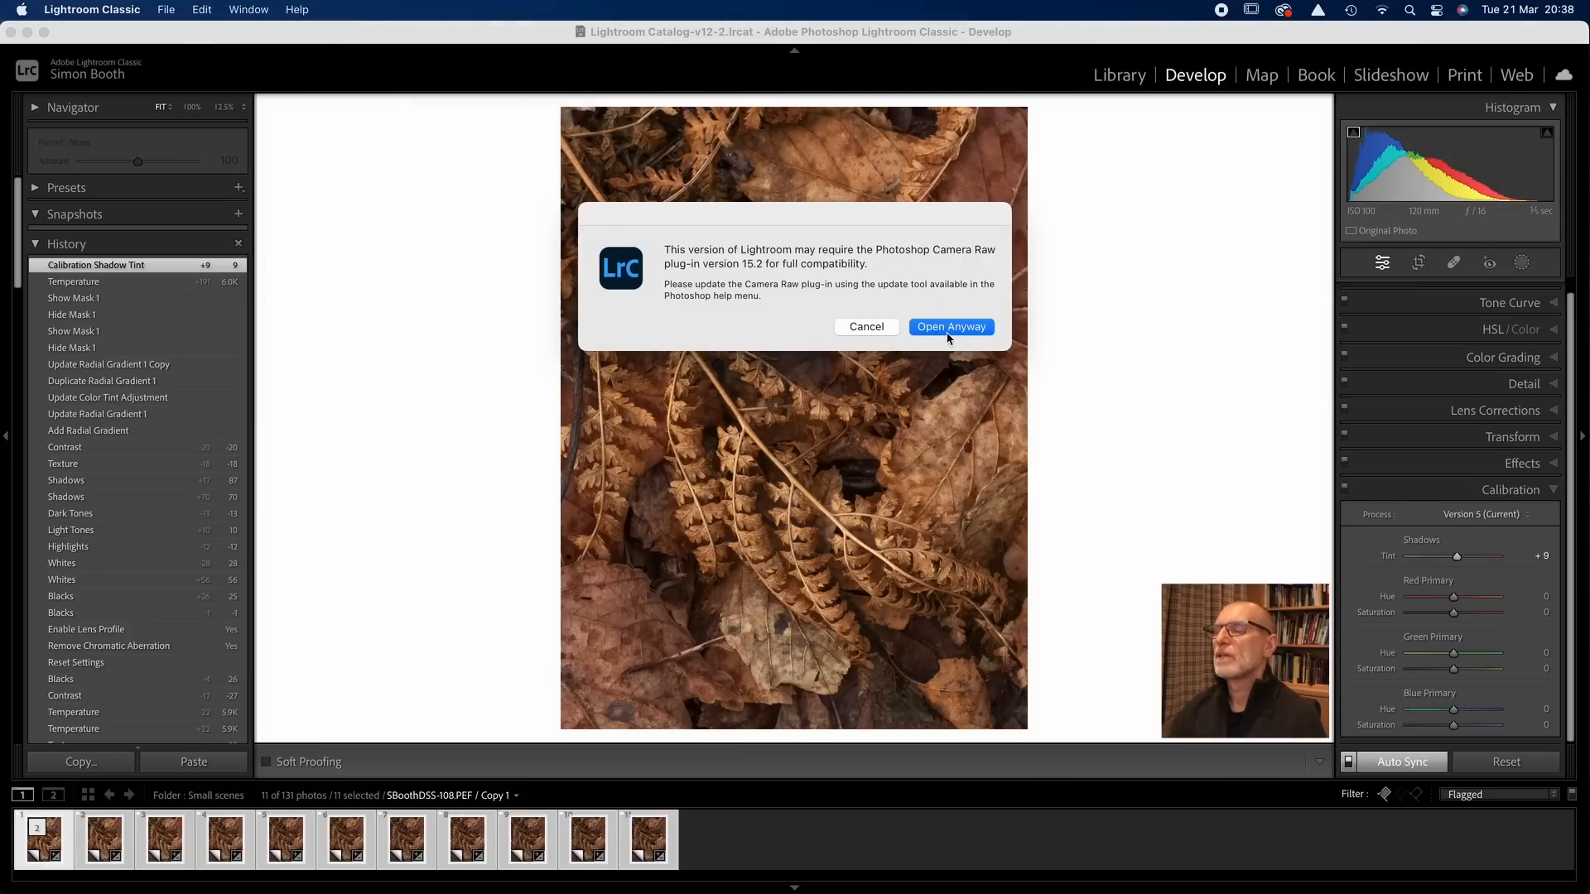
click(951, 328)
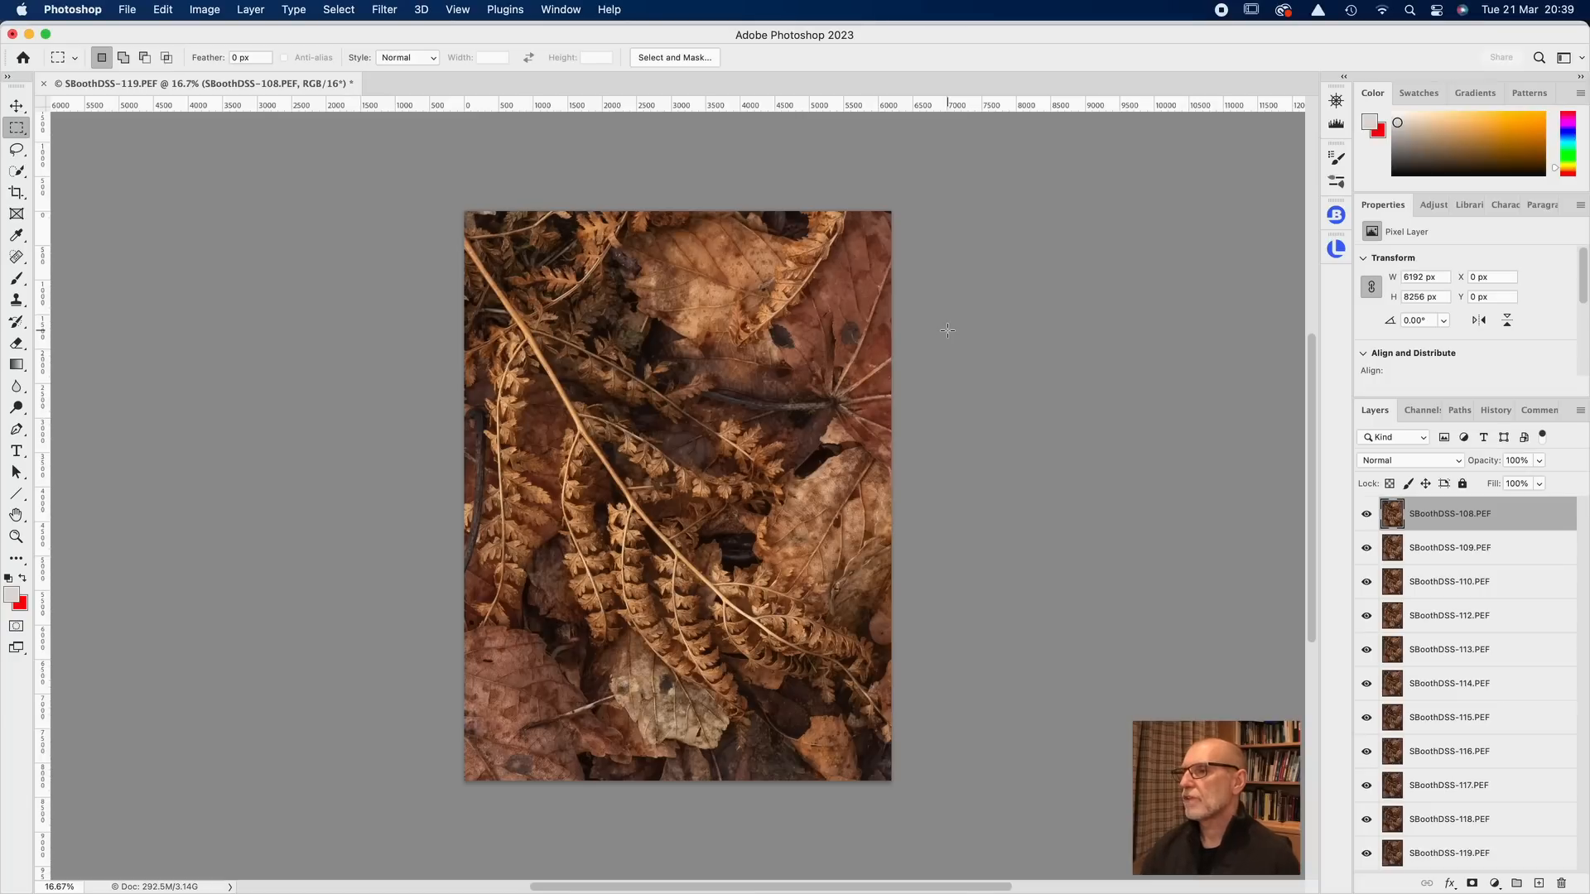
Select all eleven photo layers from SBoothDSS-108 to SBoothDSS-119 and auto-align them with the Auto projection
shift+click(1468, 853)
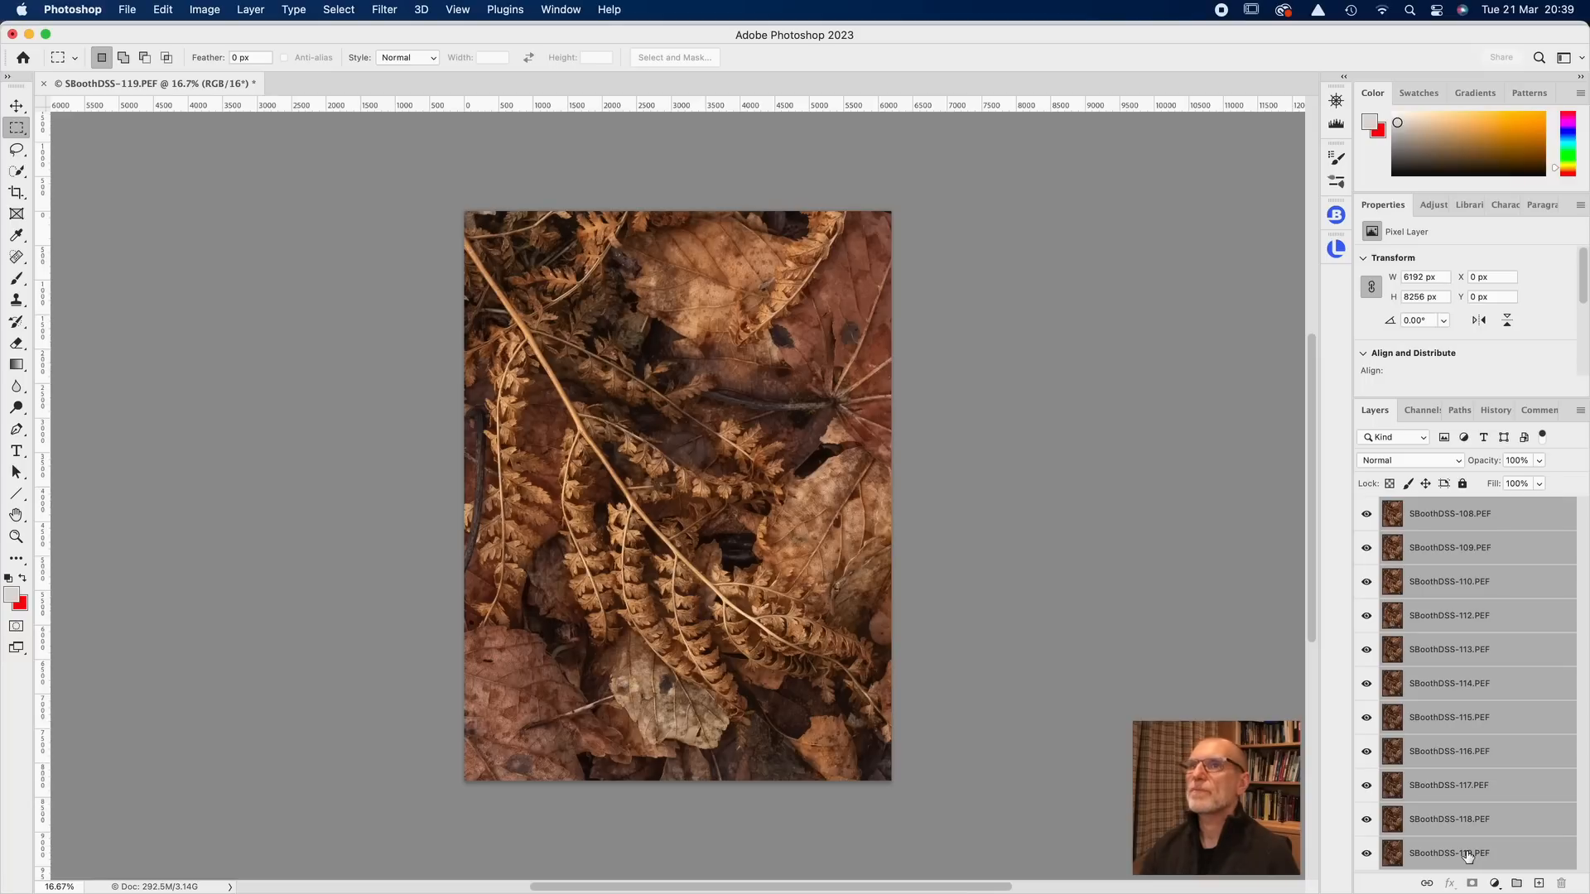
click(165, 11)
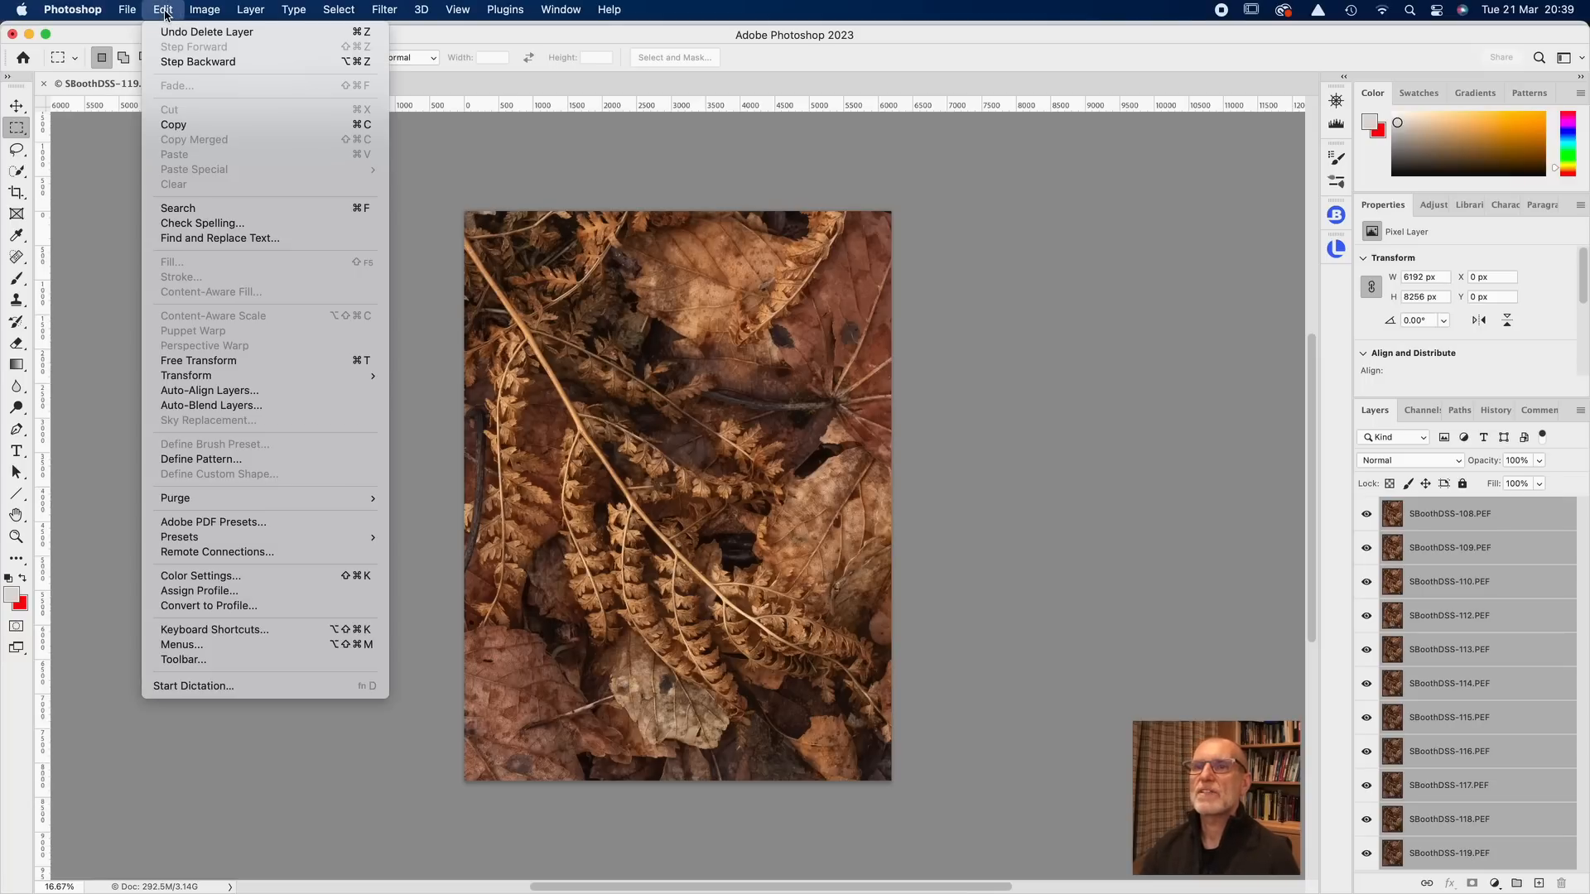
click(253, 394)
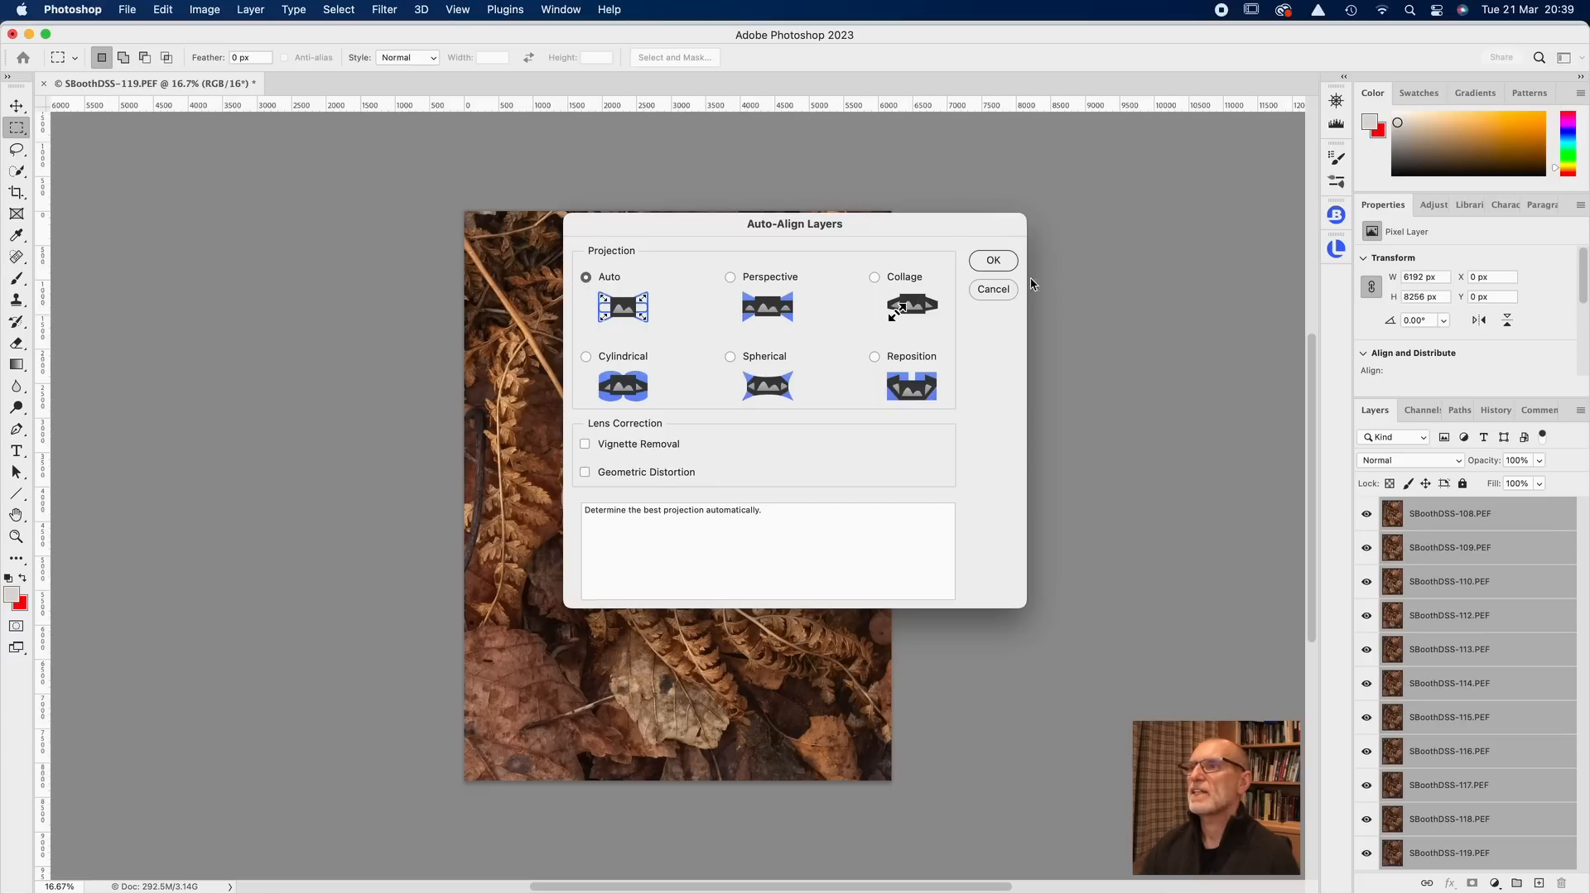
click(997, 263)
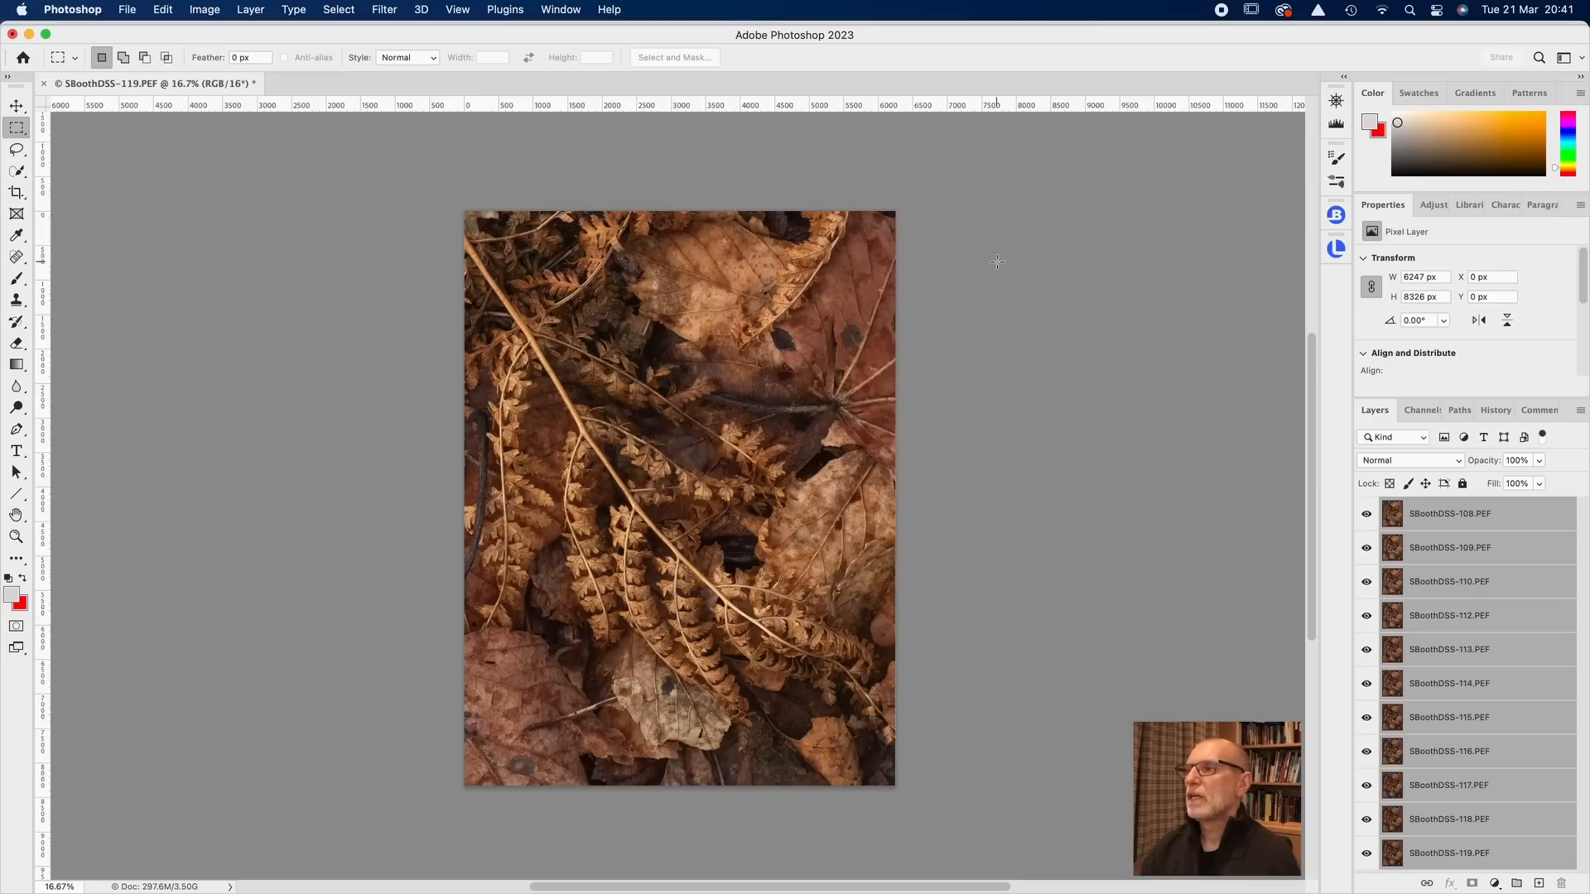
Duplicate all the aligned layers and hide the eleven copies
scroll(999, 261, right, 1)
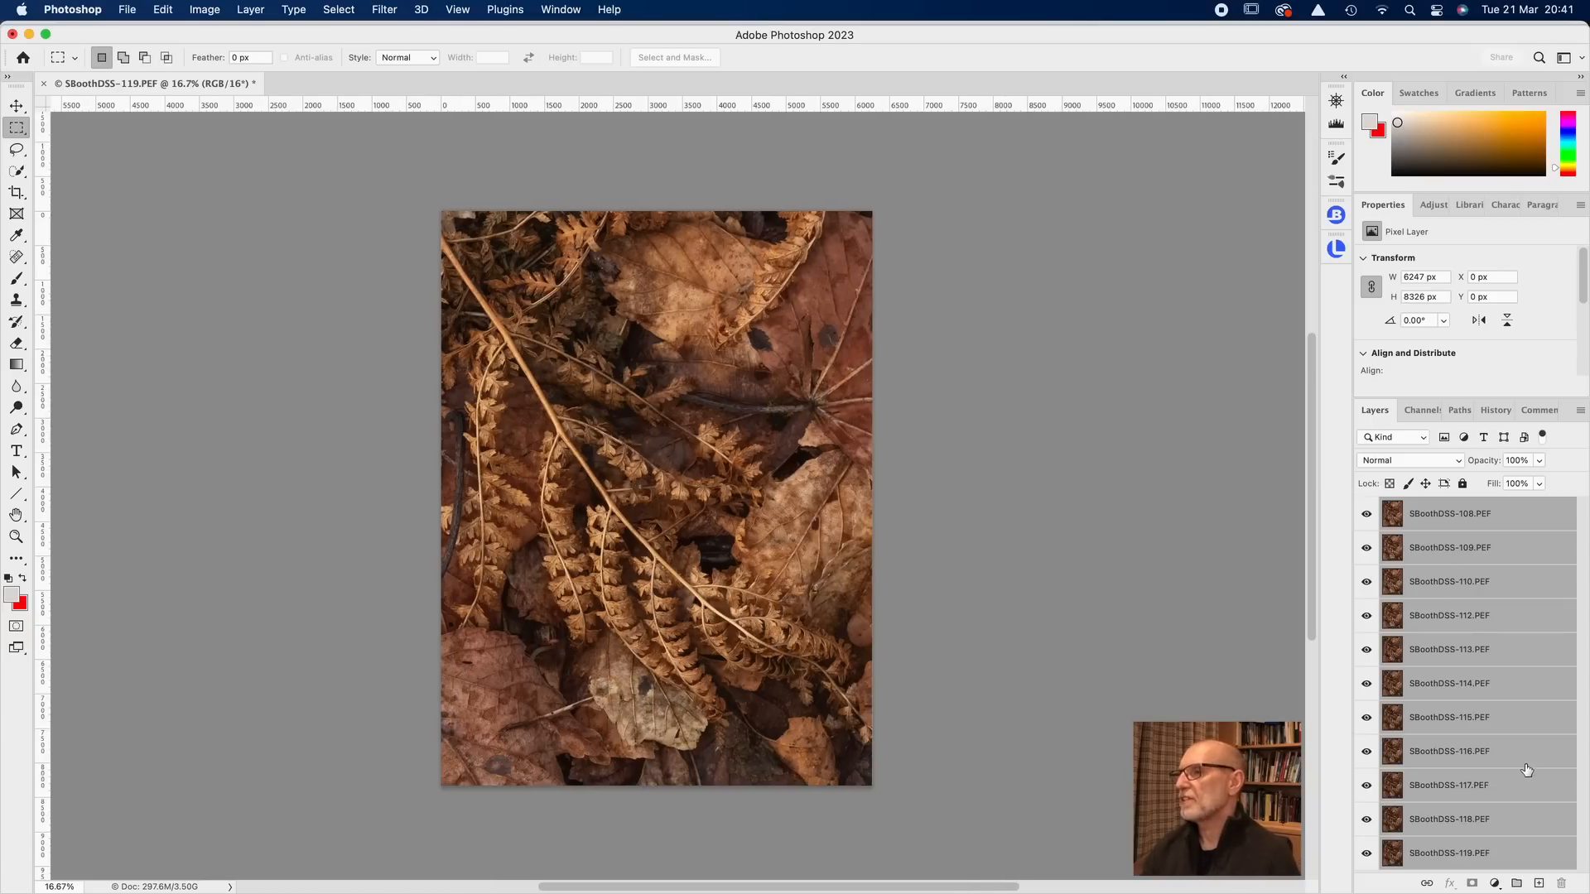
drag(1521, 761, 1539, 884)
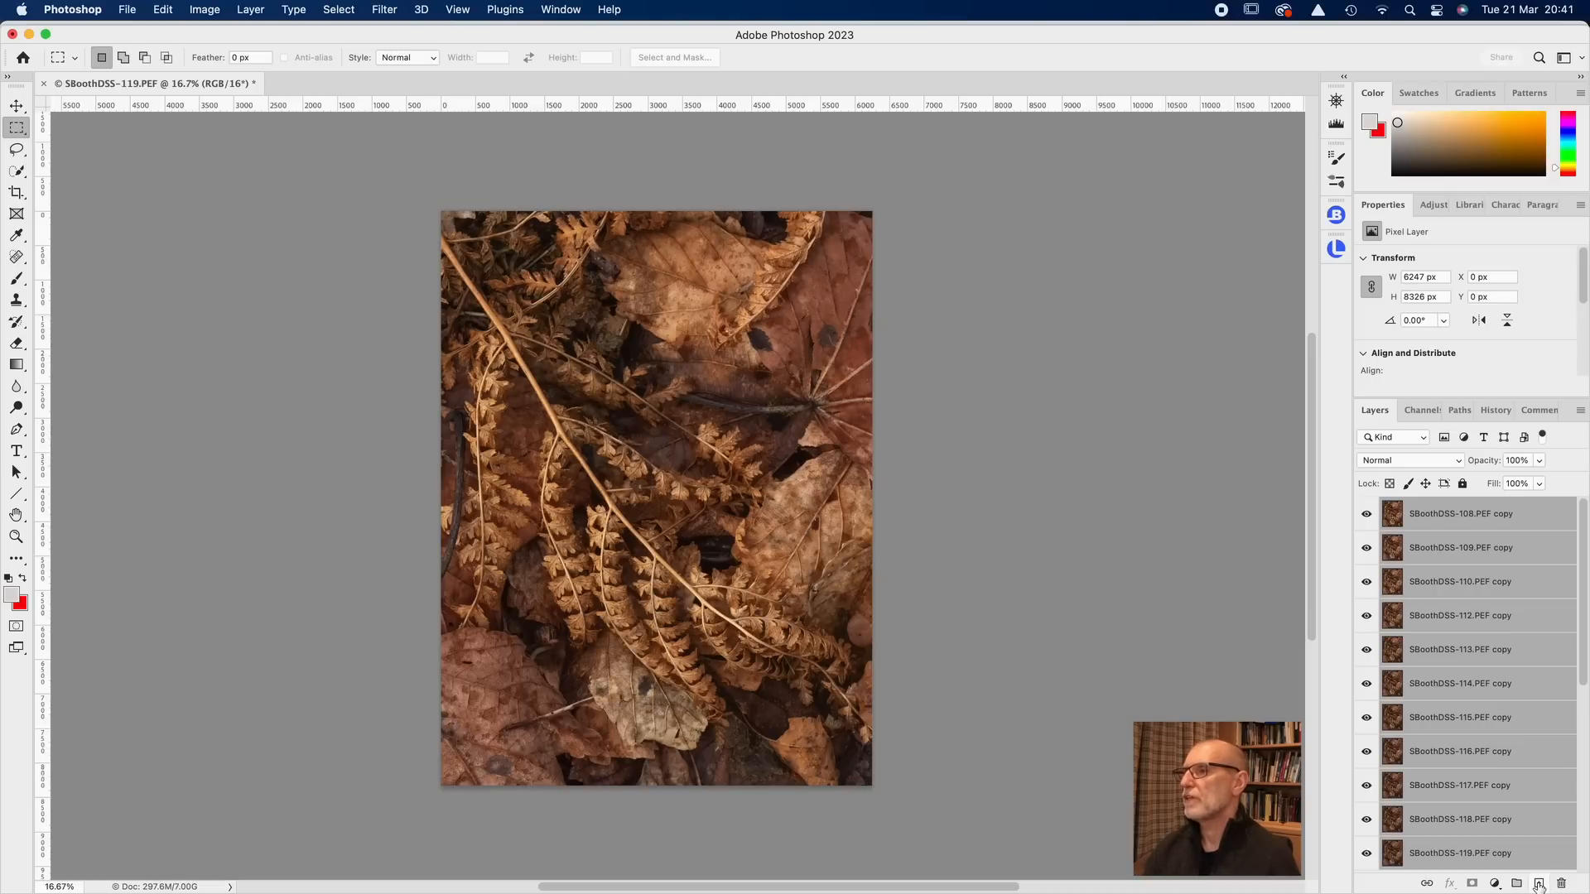
scroll(1525, 781, down, 10)
scroll(1525, 781, up, 9)
scroll(1443, 818, down, 1)
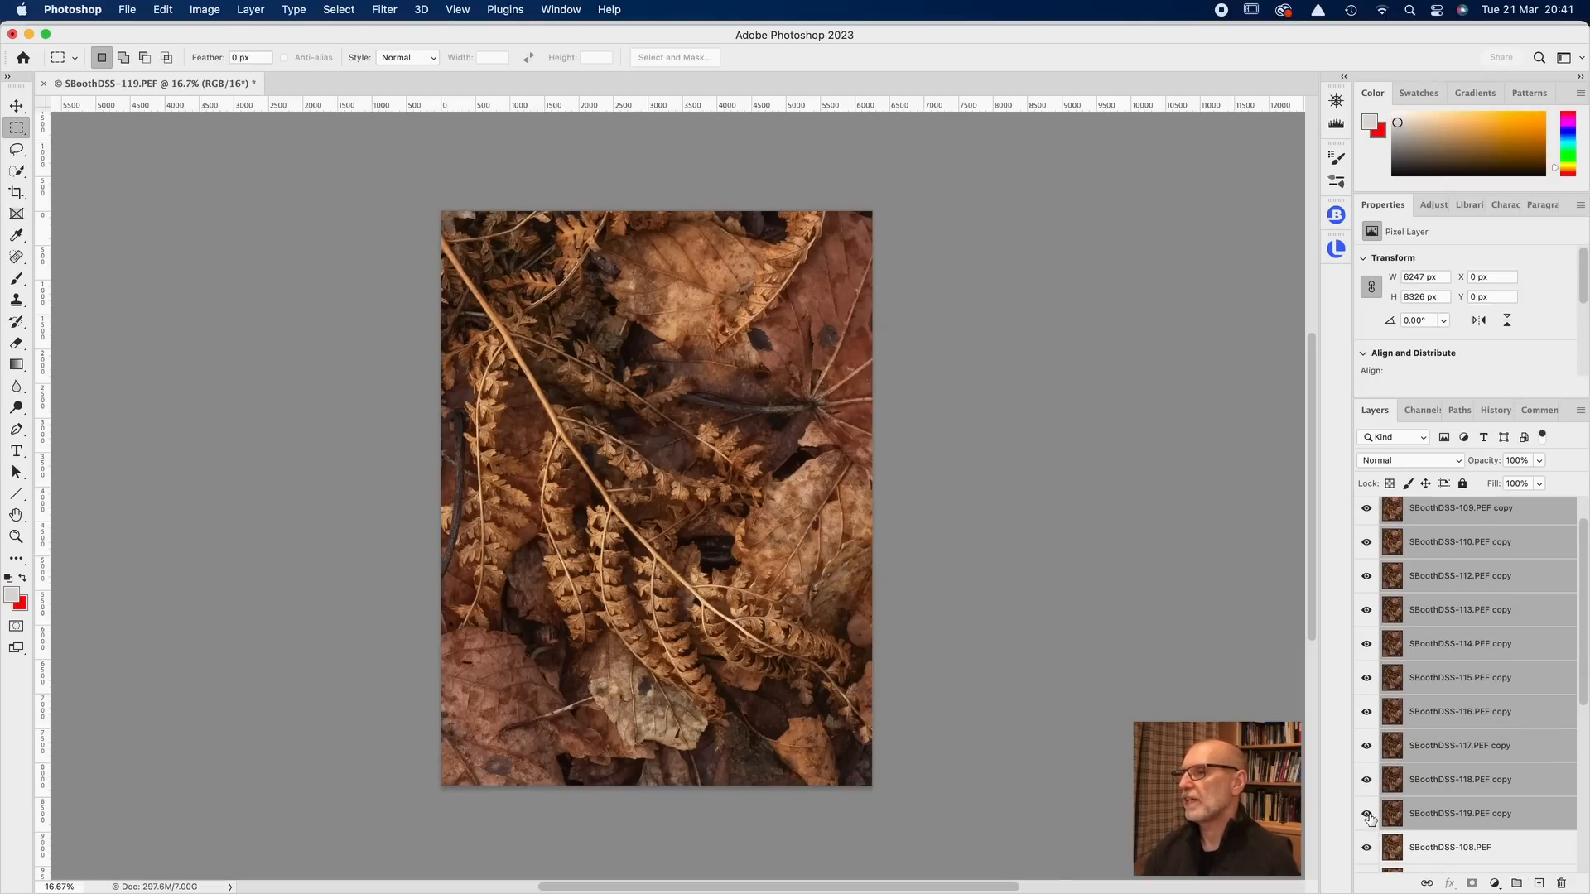
drag(1370, 820, 1374, 525)
key(Delete)
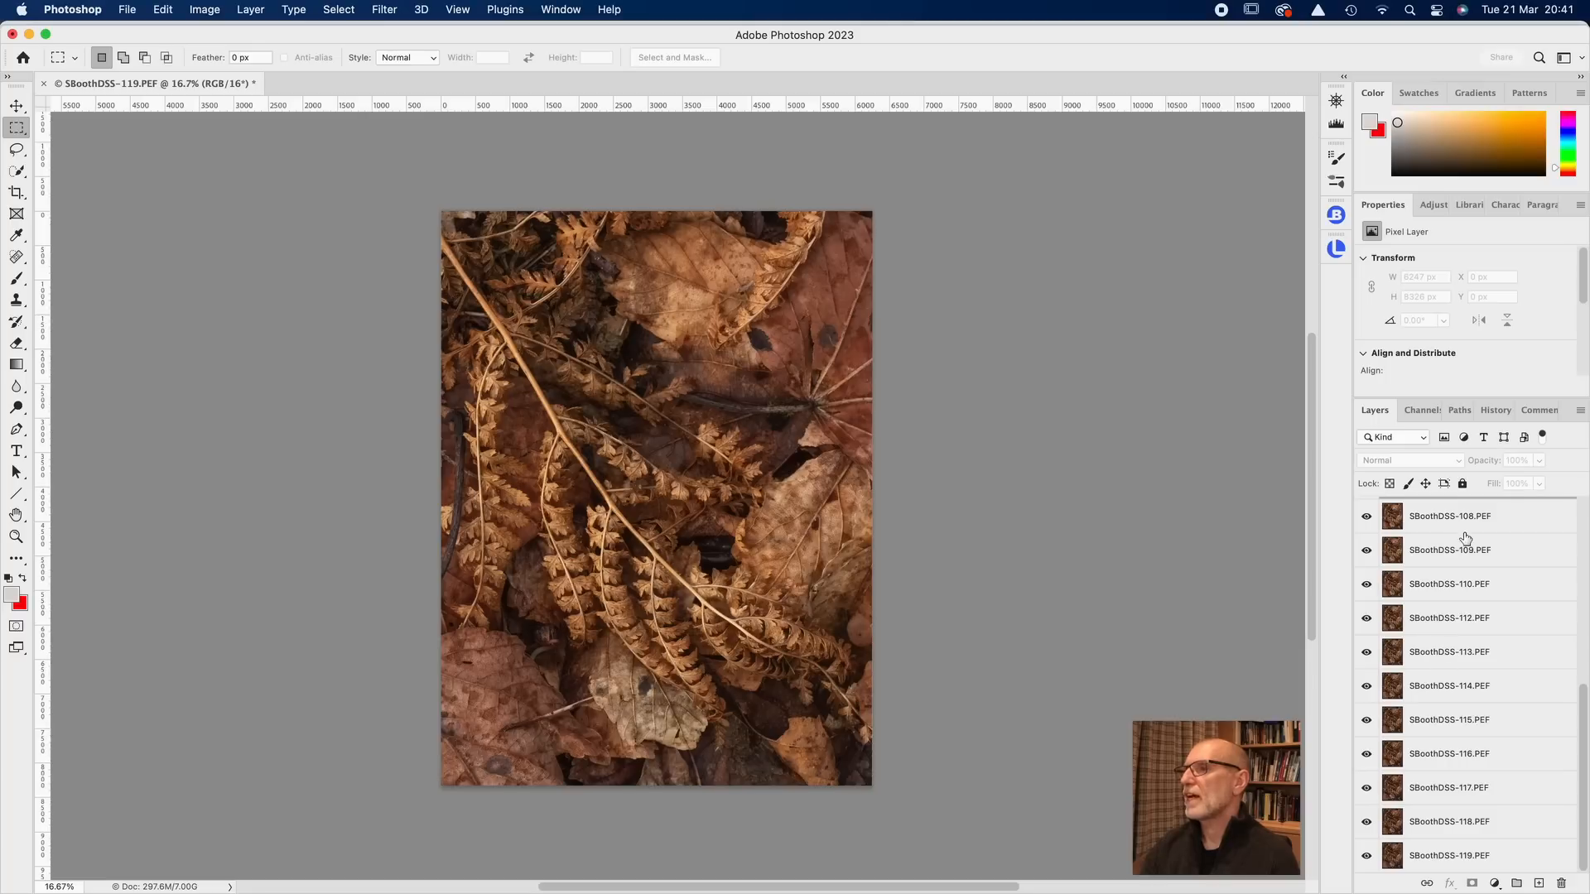
Select the eleven original layers, auto-blend them into a merged layer, and clear the leftover edge selection
click(1466, 526)
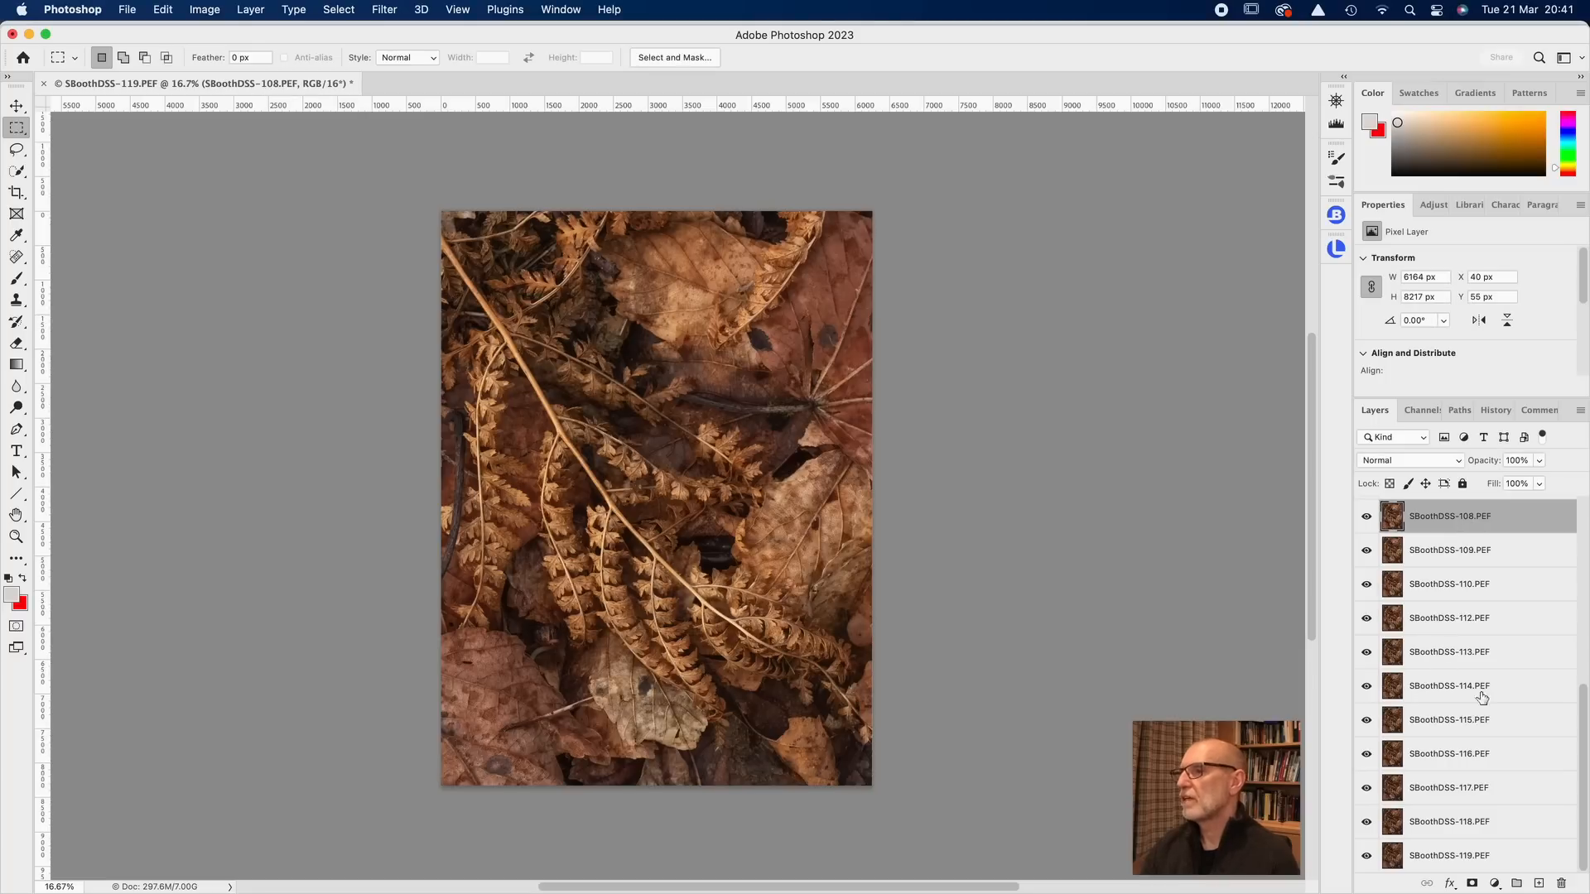
shift+click(1482, 855)
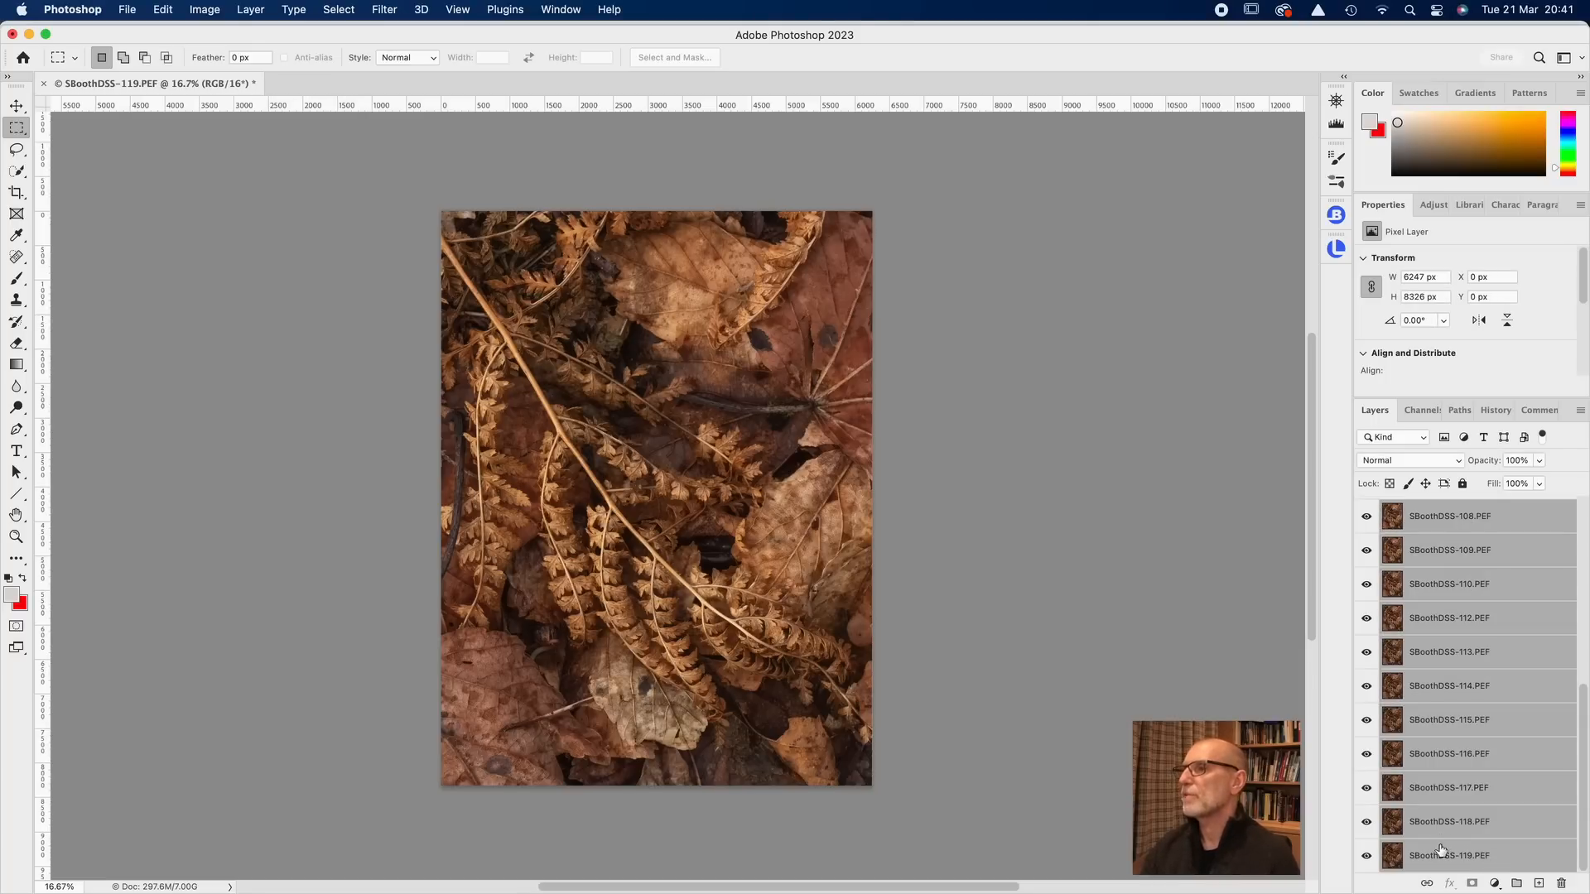
scroll(1446, 840, down, 1)
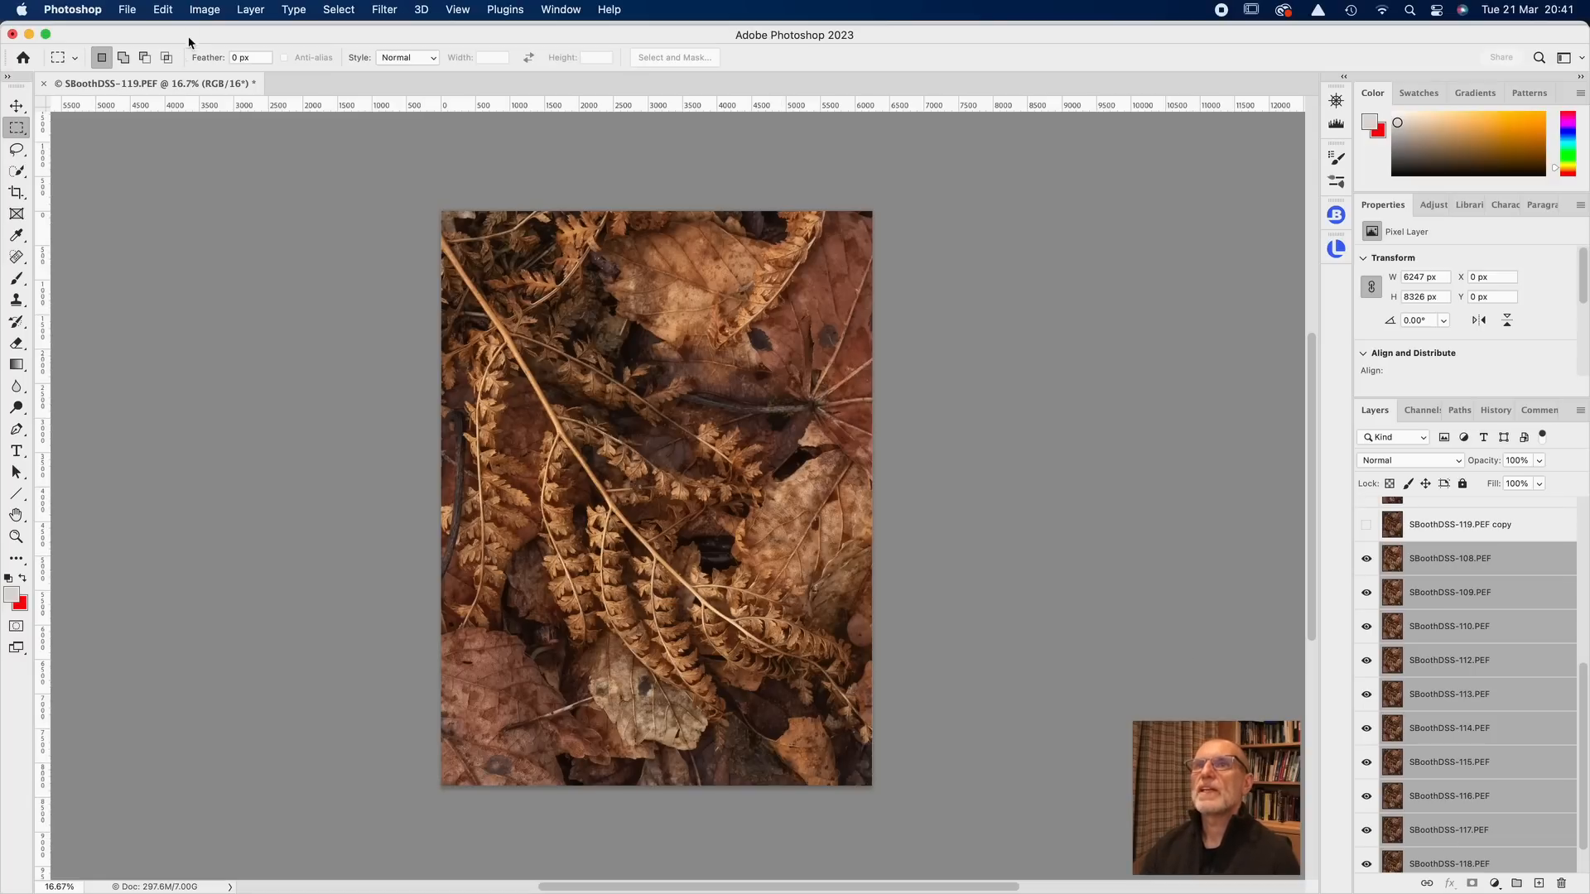
click(163, 10)
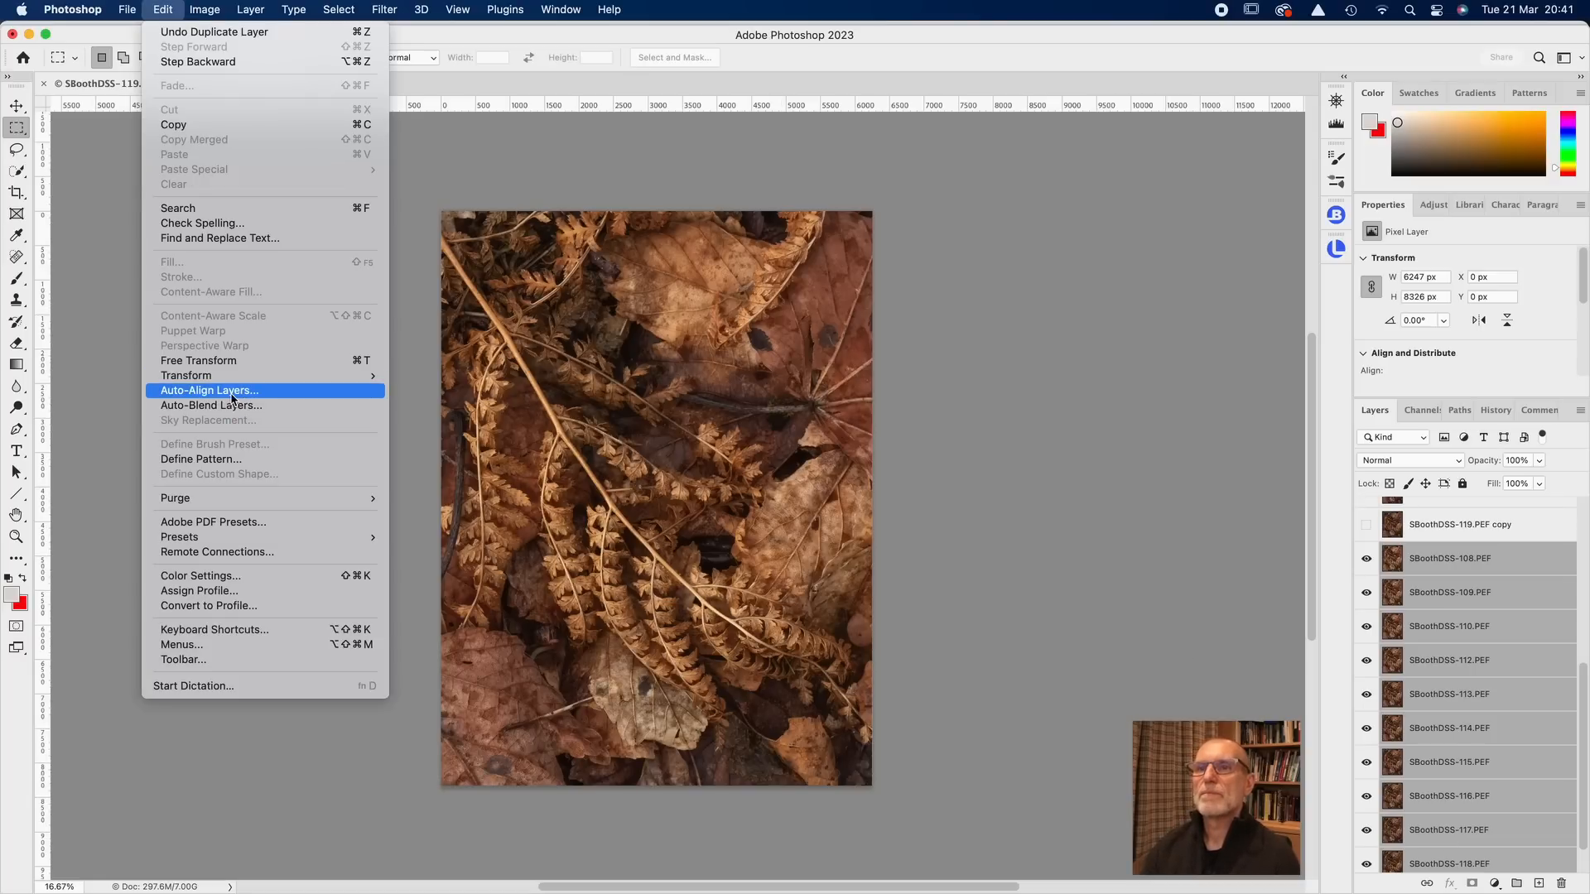
click(230, 408)
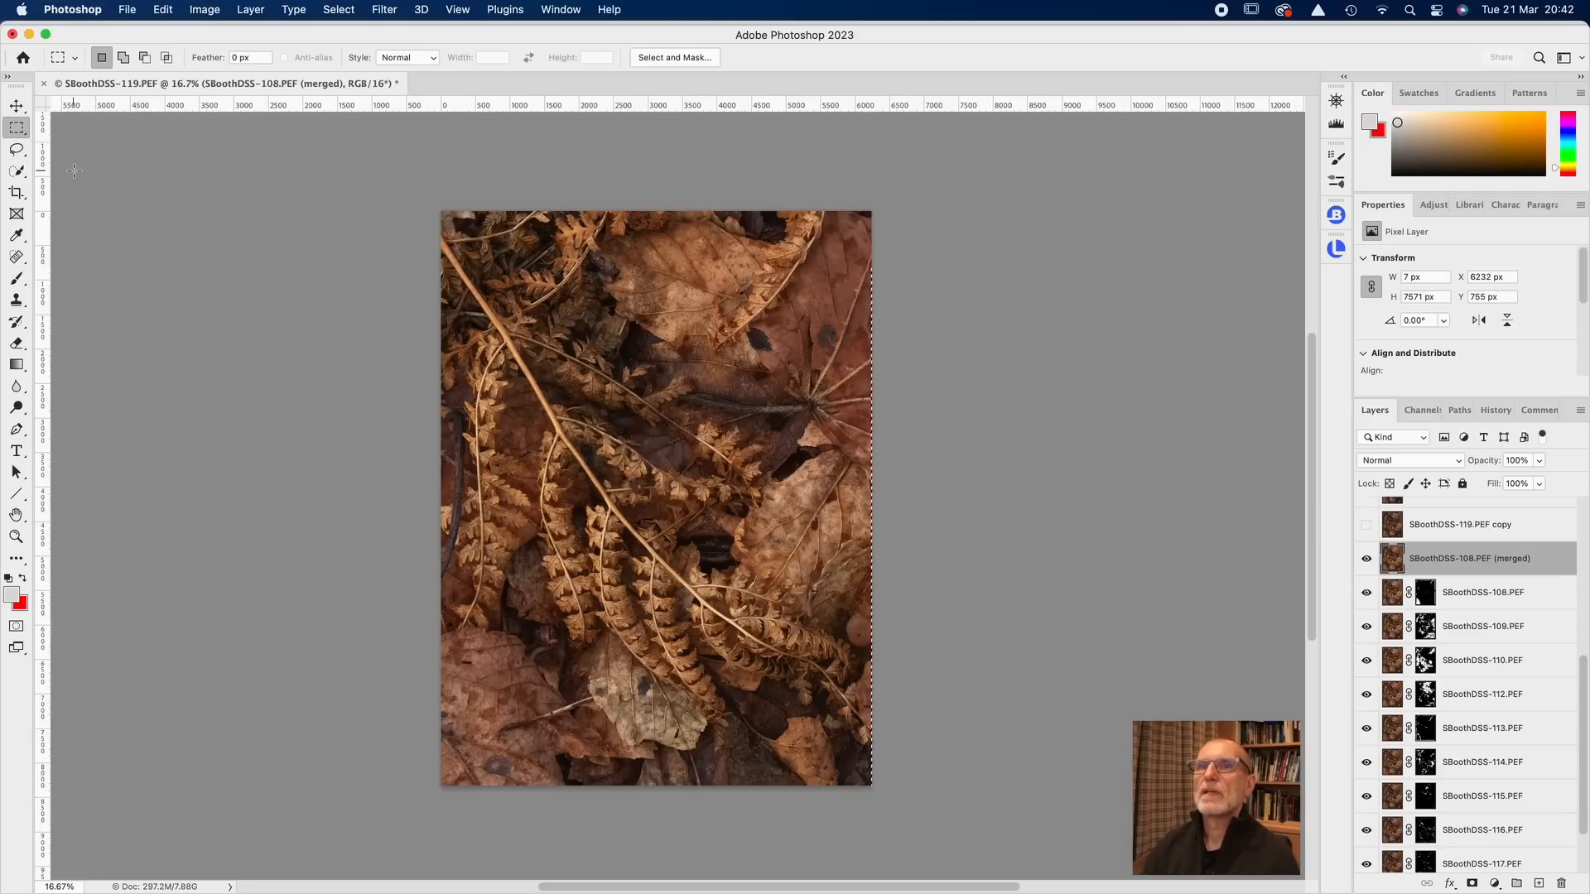
scroll(70, 166, down, 1)
click(225, 194)
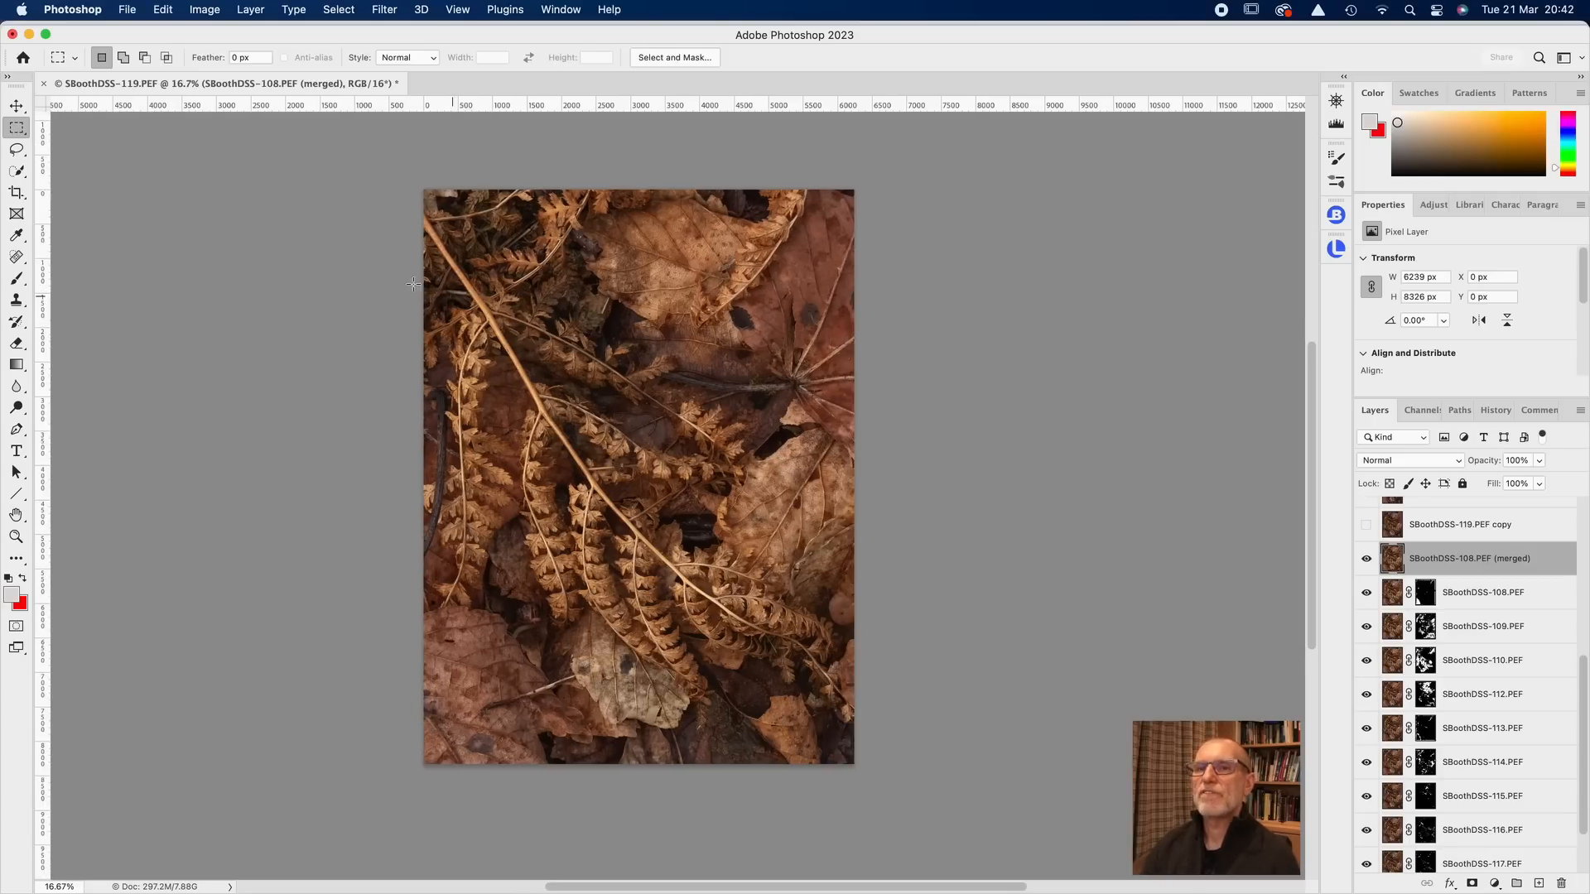
Examine the focus and blending of the merged image at 66.7% zoom across its upper part and along its right edge
click(16, 537)
scroll(259, 457, down, 1)
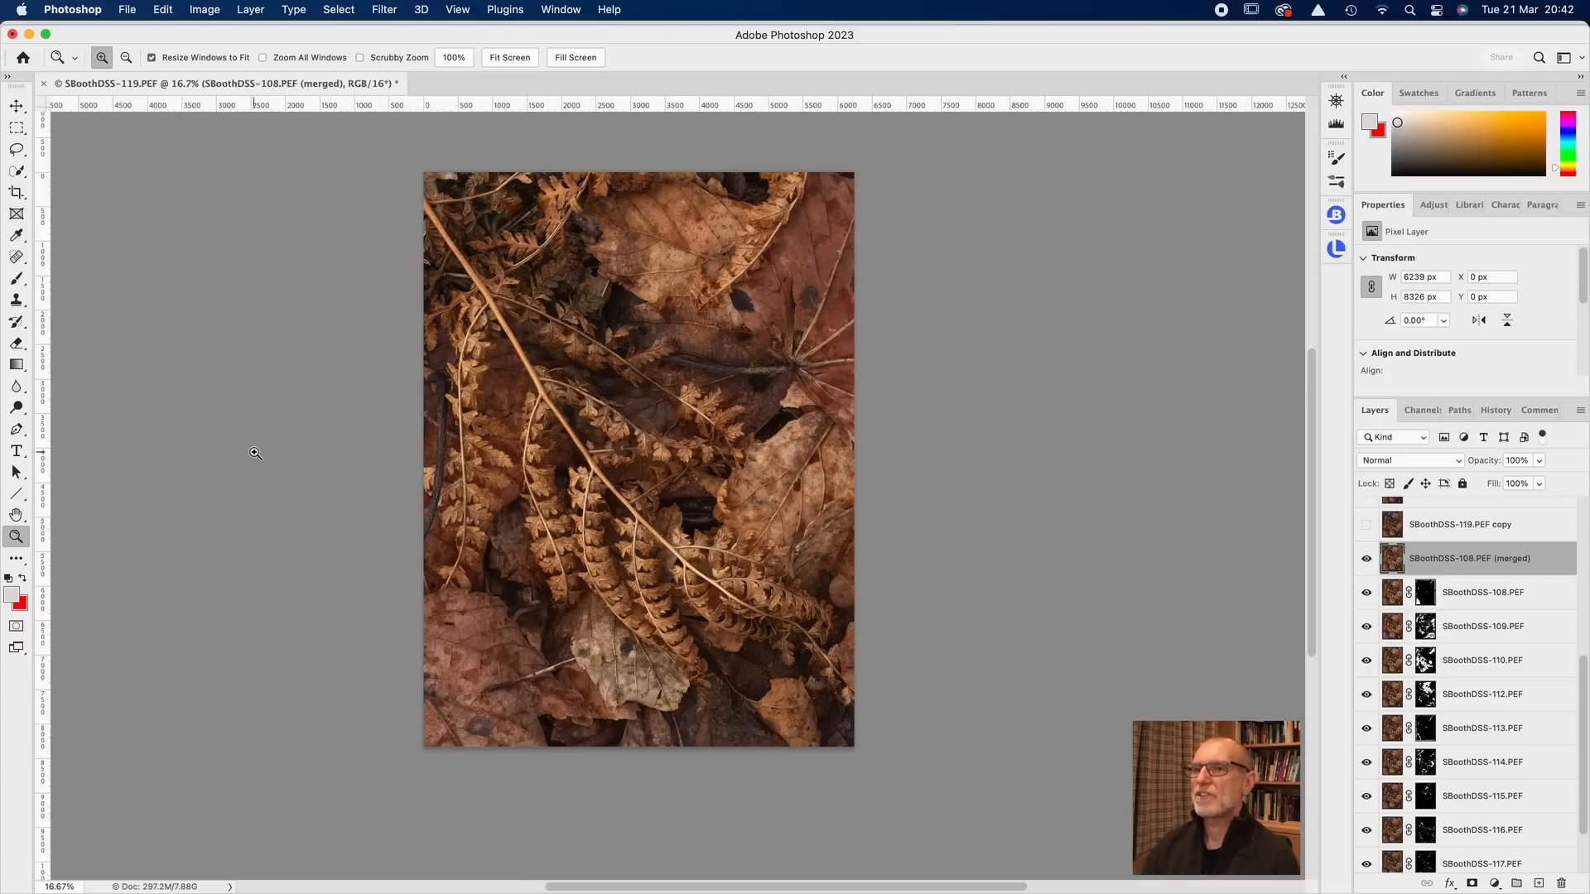
click(436, 398)
scroll(436, 398, up, 10)
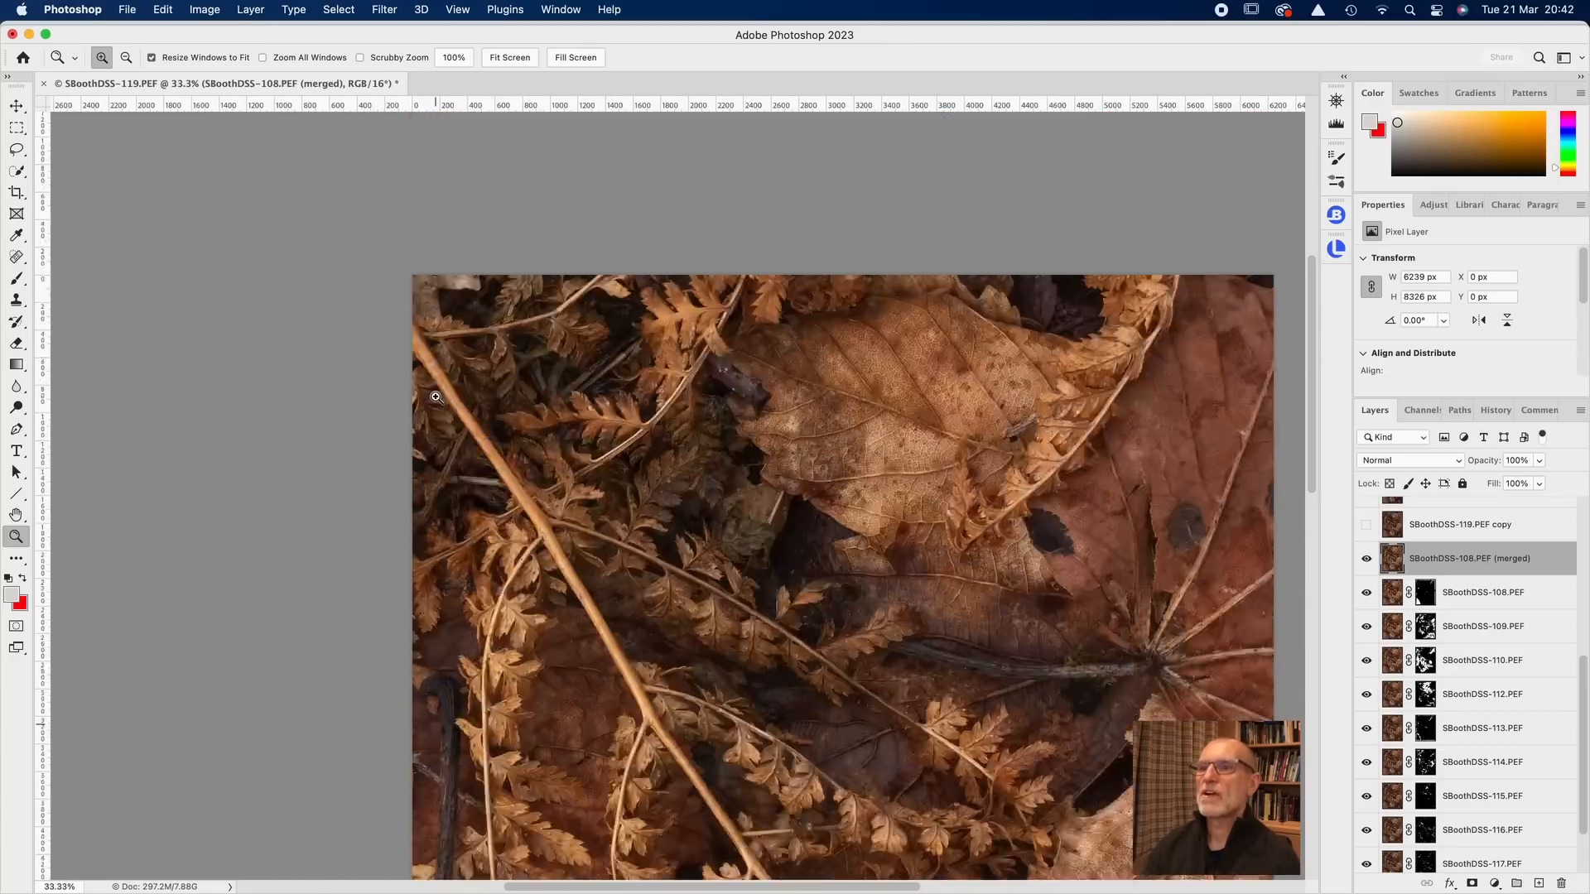
scroll(435, 397, down, 4)
scroll(435, 397, right, 3)
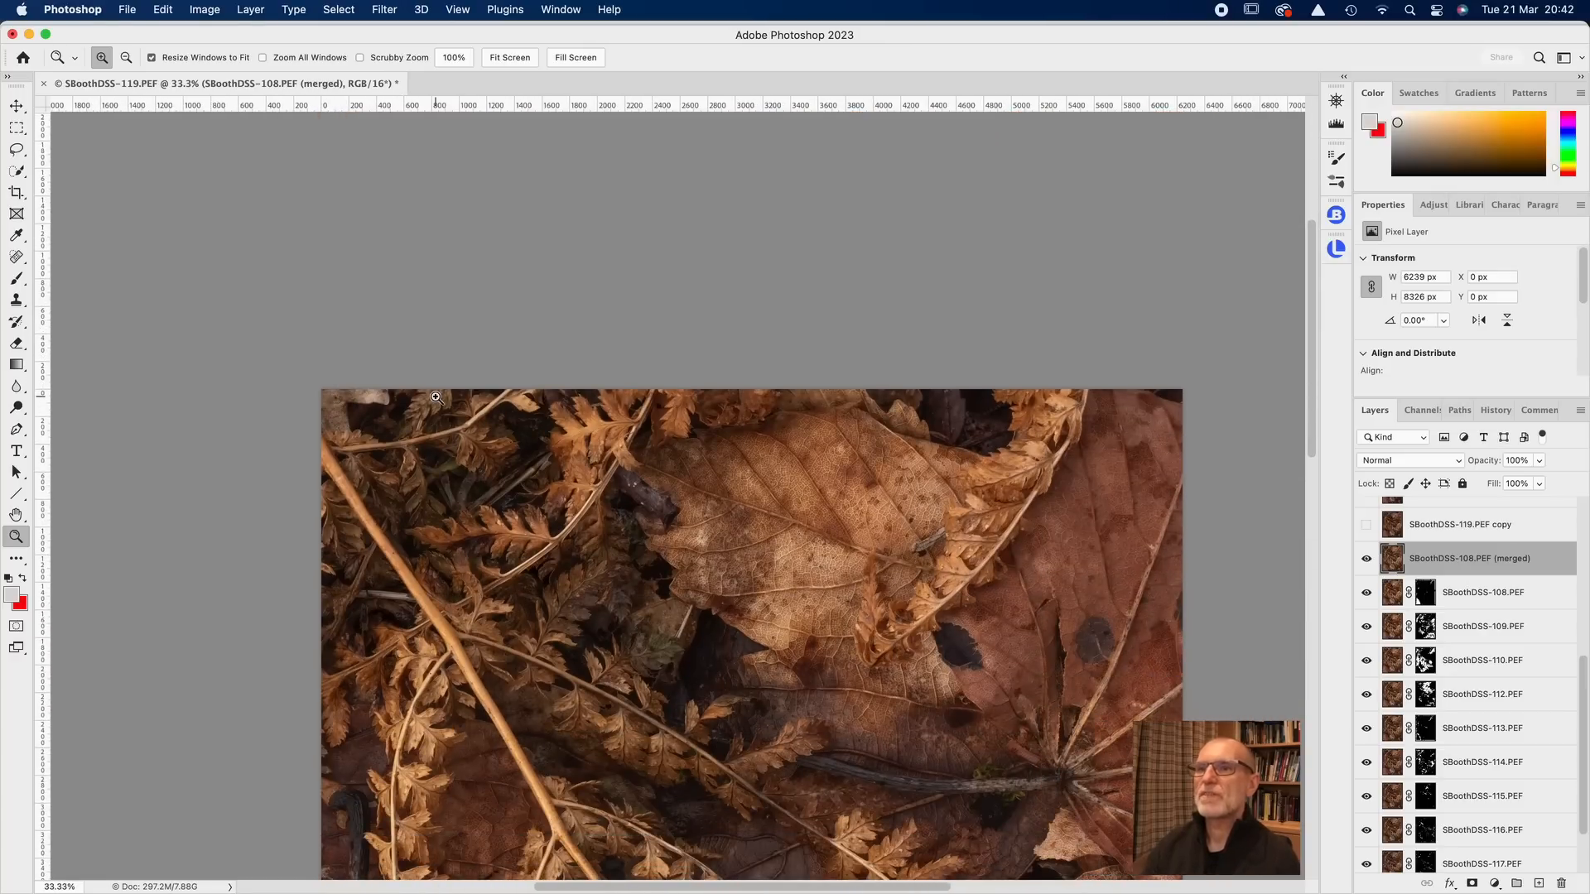
click(409, 434)
click(432, 422)
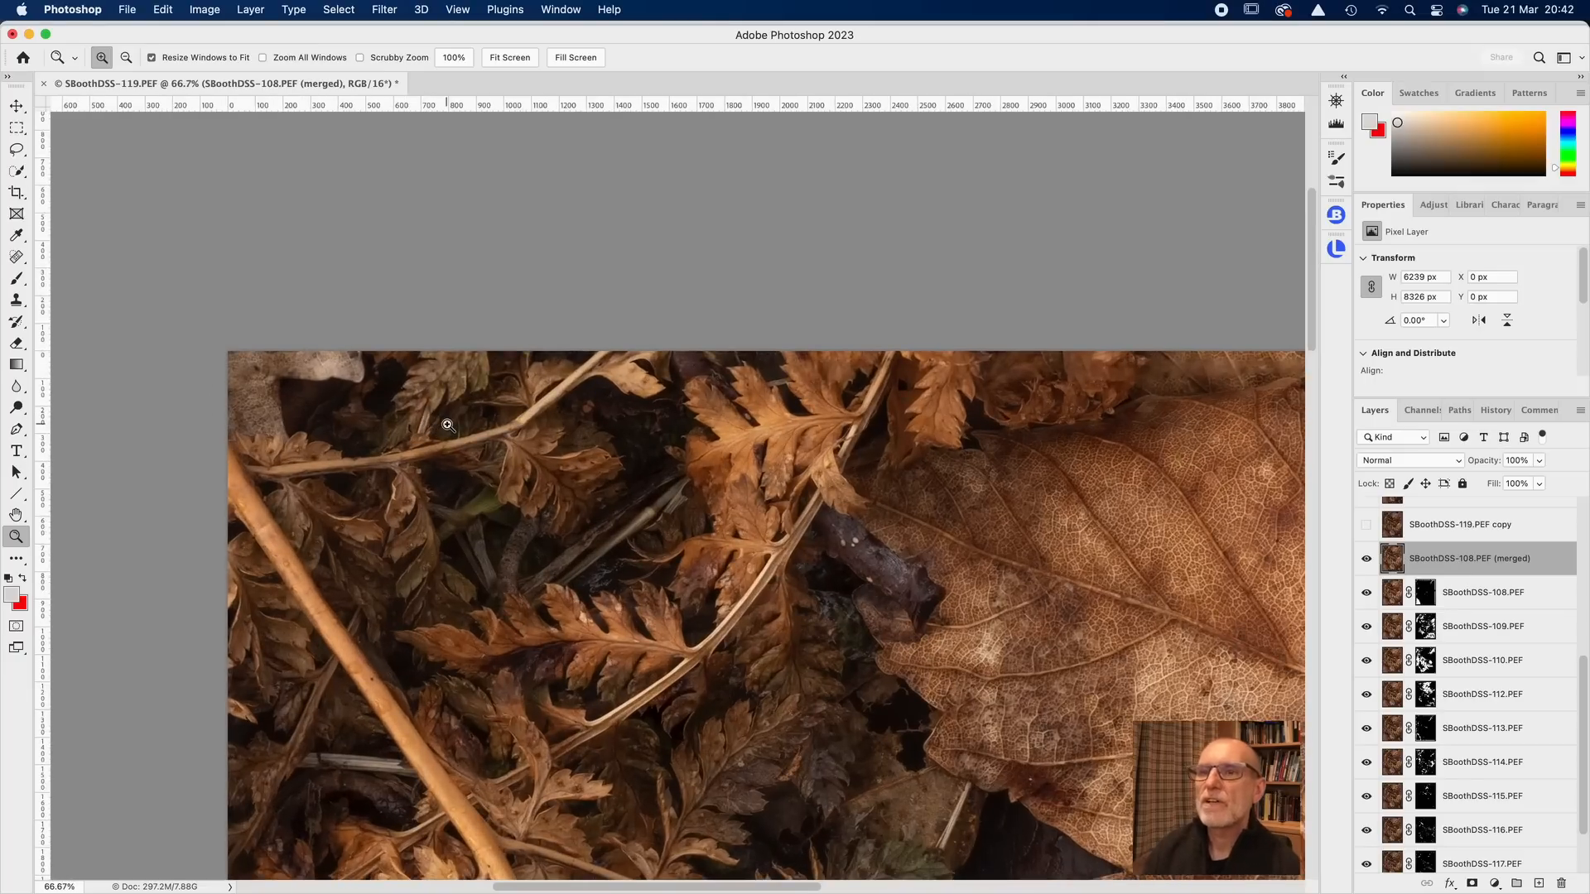
scroll(447, 425, right, 10)
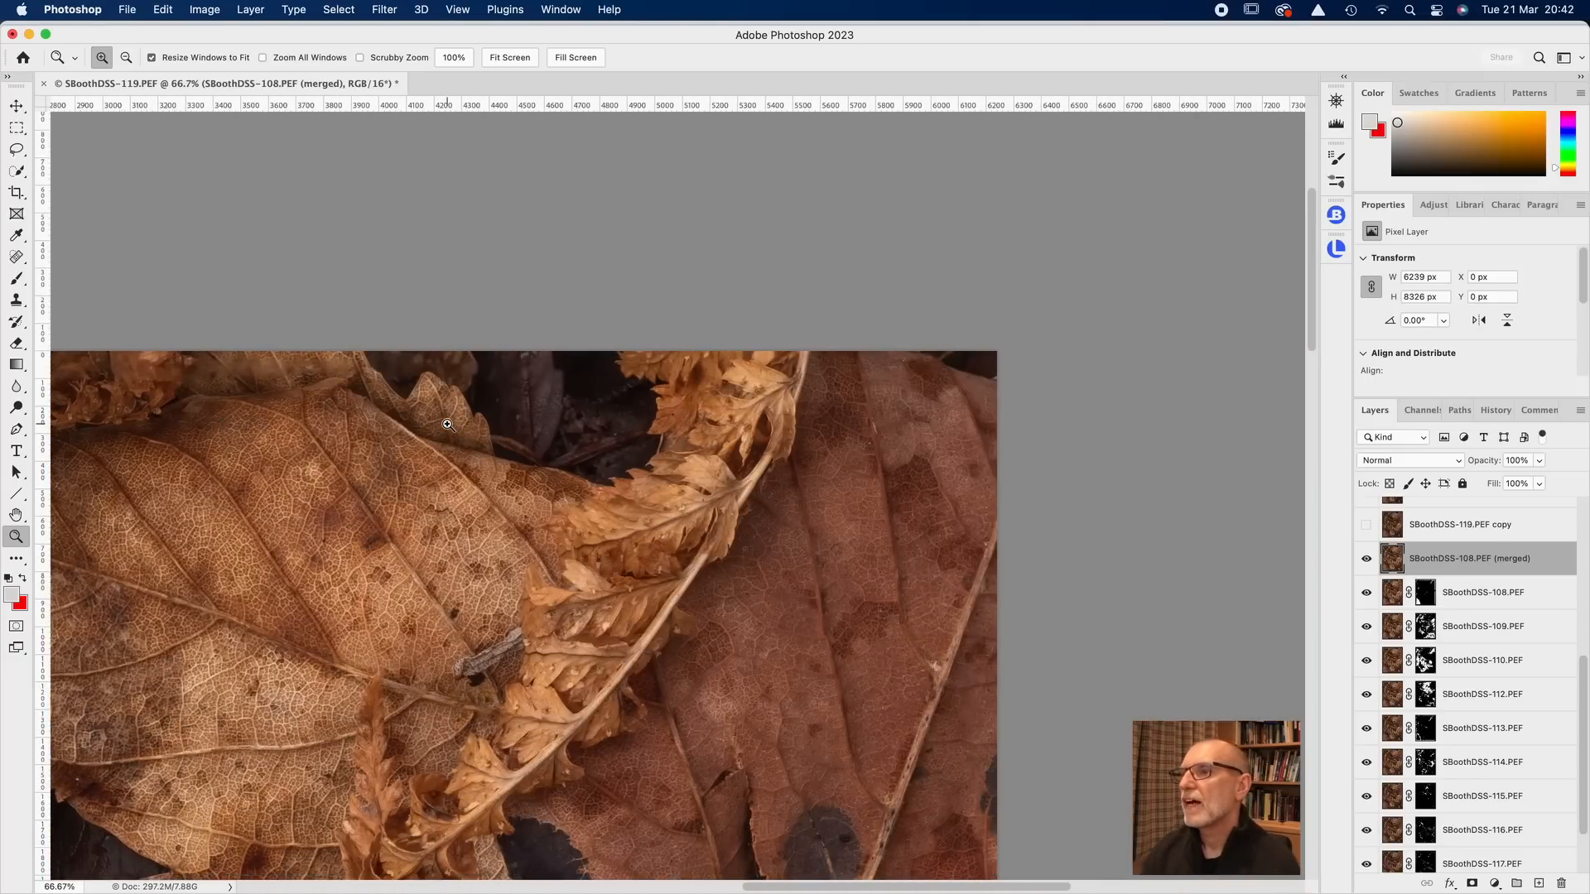
scroll(614, 450, down, 3)
scroll(604, 445, up, 2)
scroll(604, 445, right, 1)
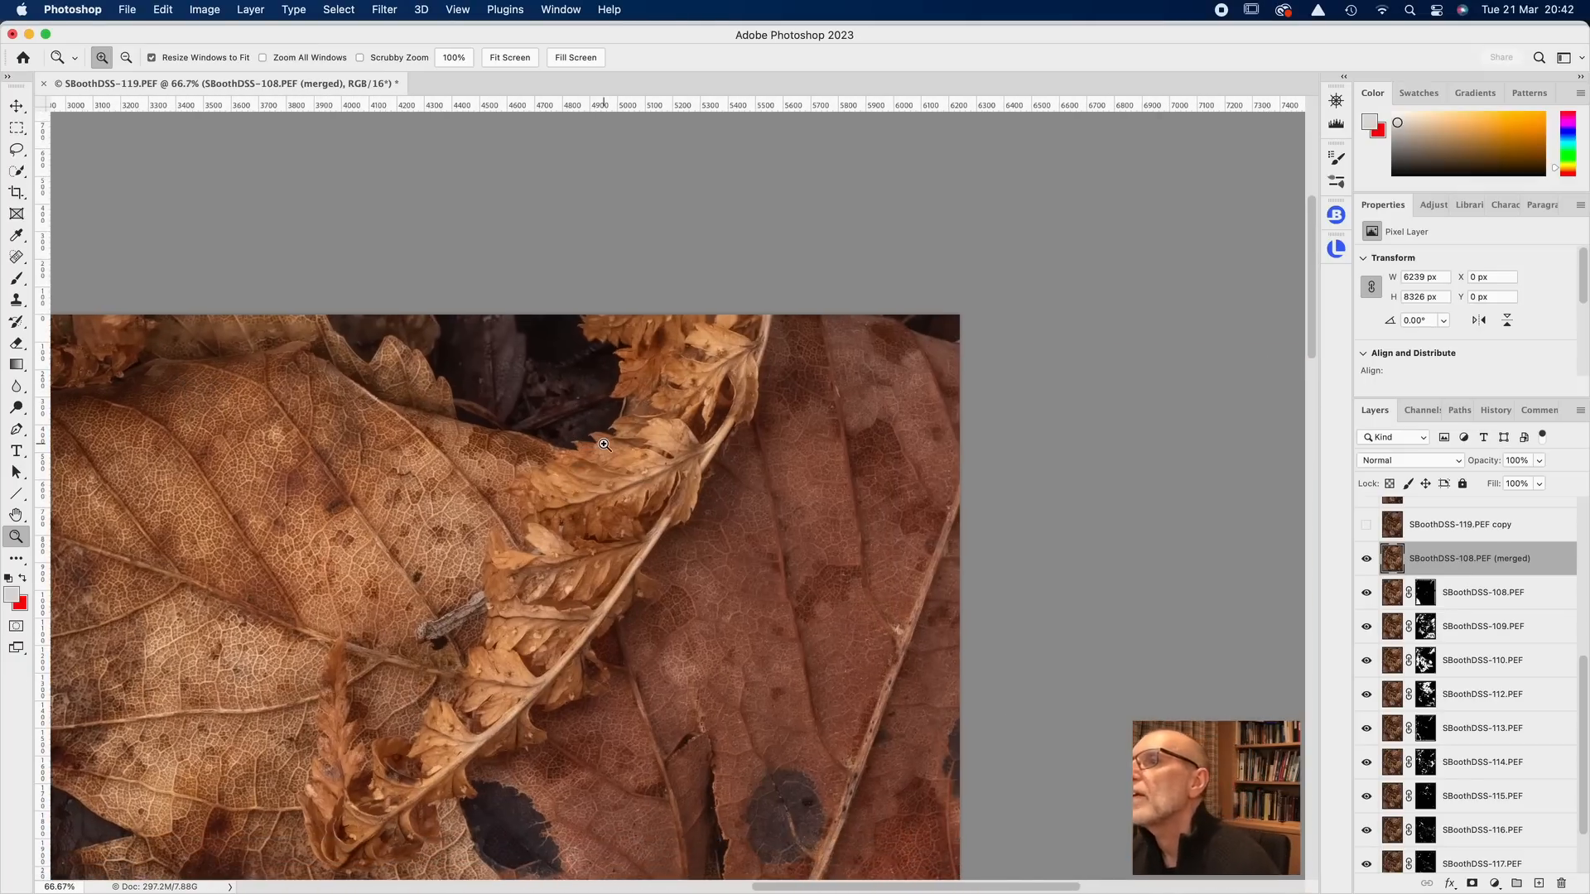
scroll(603, 445, down, 5)
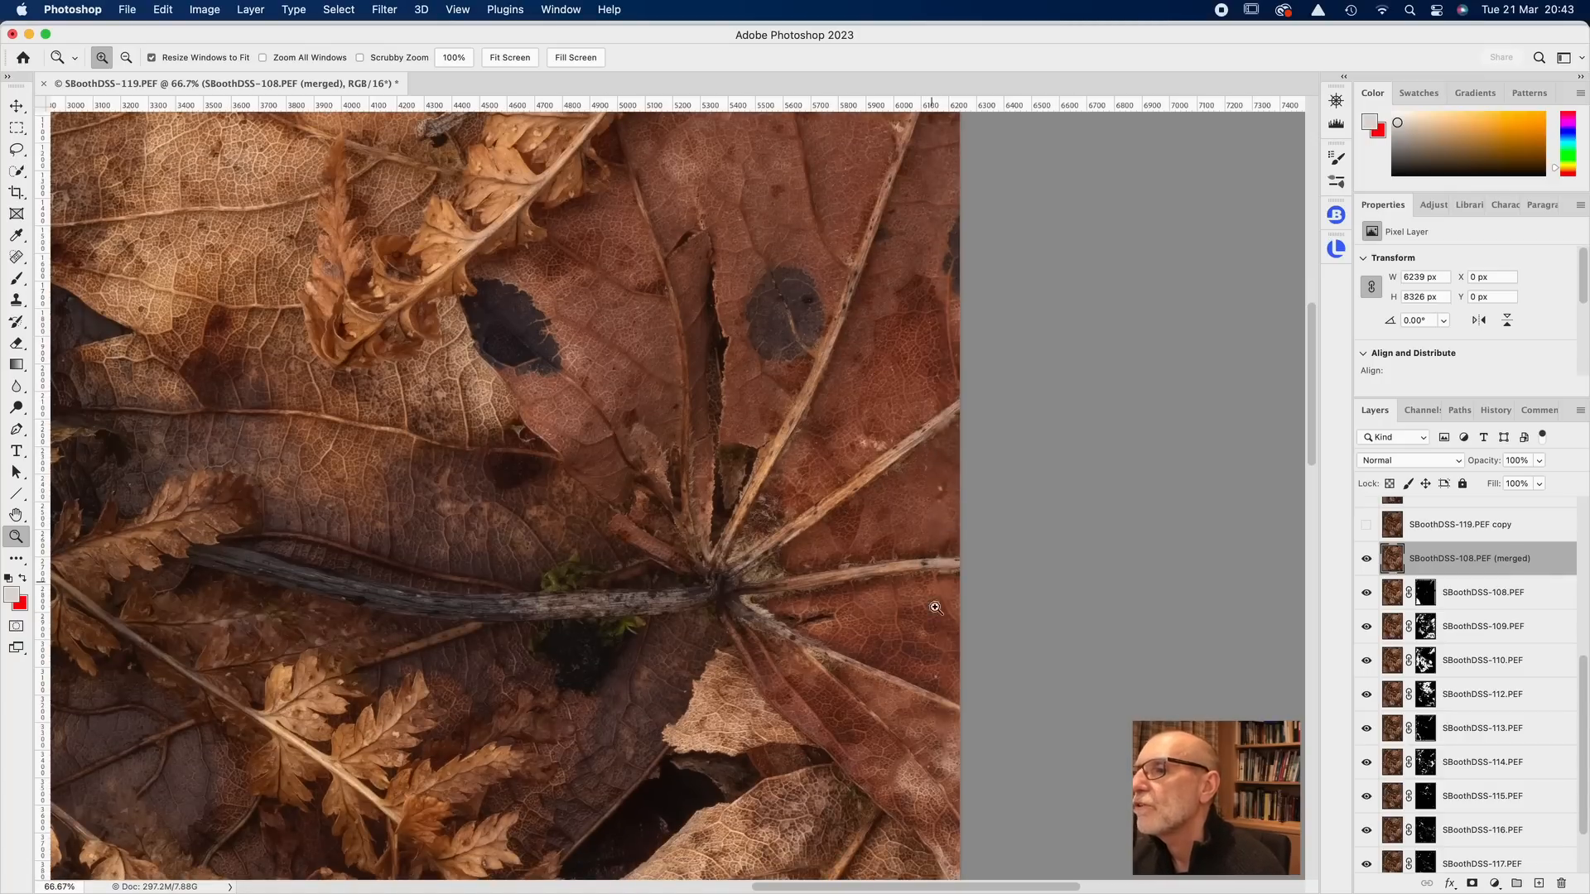
Select a rectangle of about 5963 × 8081 px just inside the merged image's edges and crop the image to it
scroll(864, 717, down, 10)
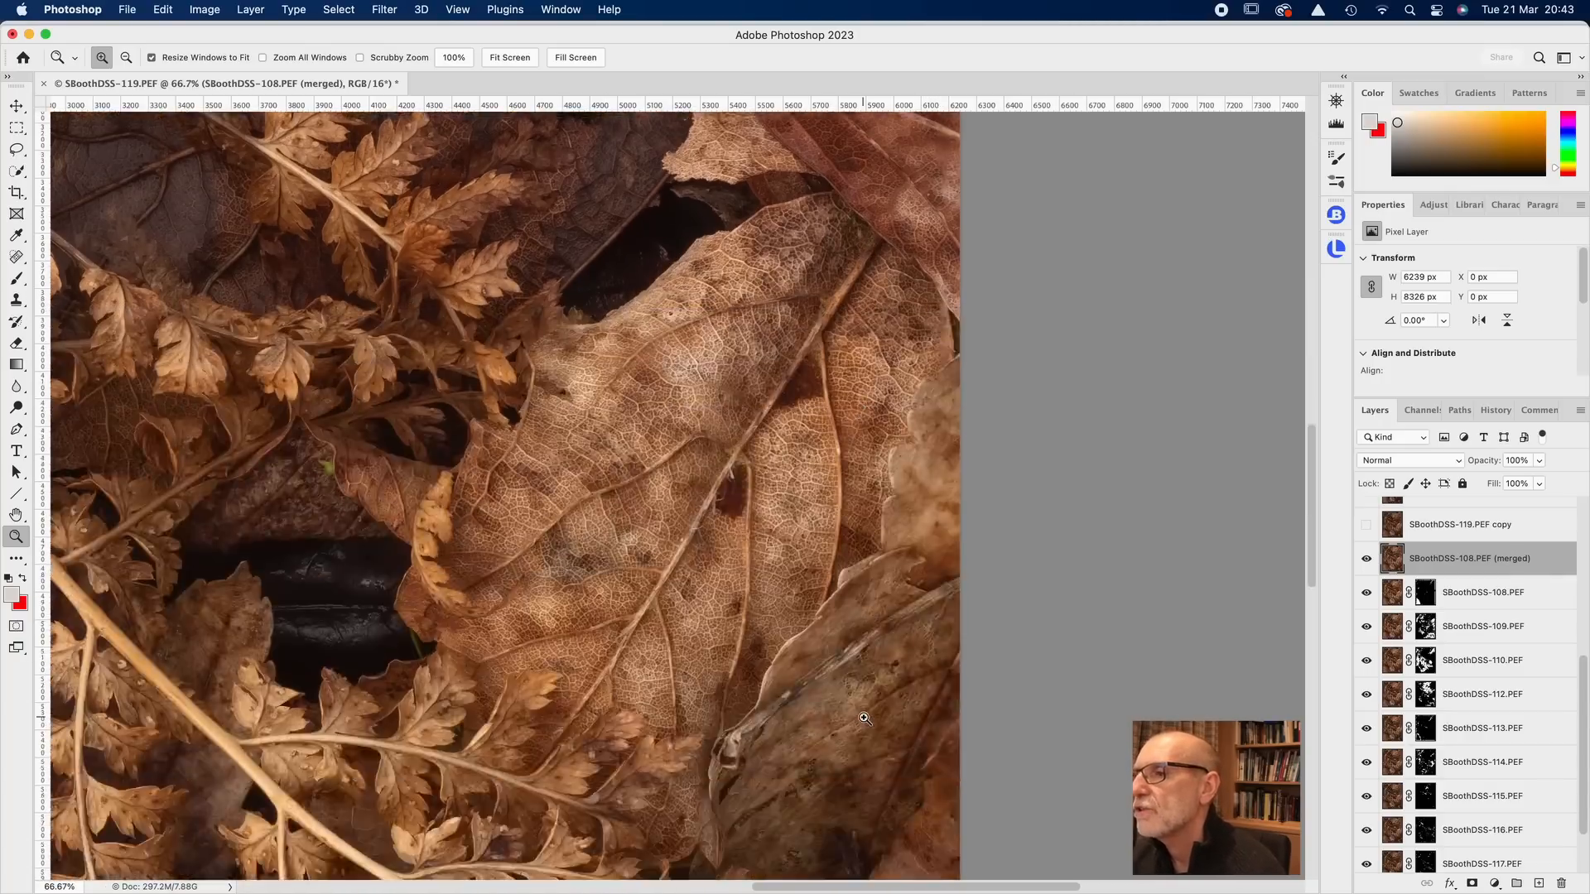
scroll(864, 717, down, 15)
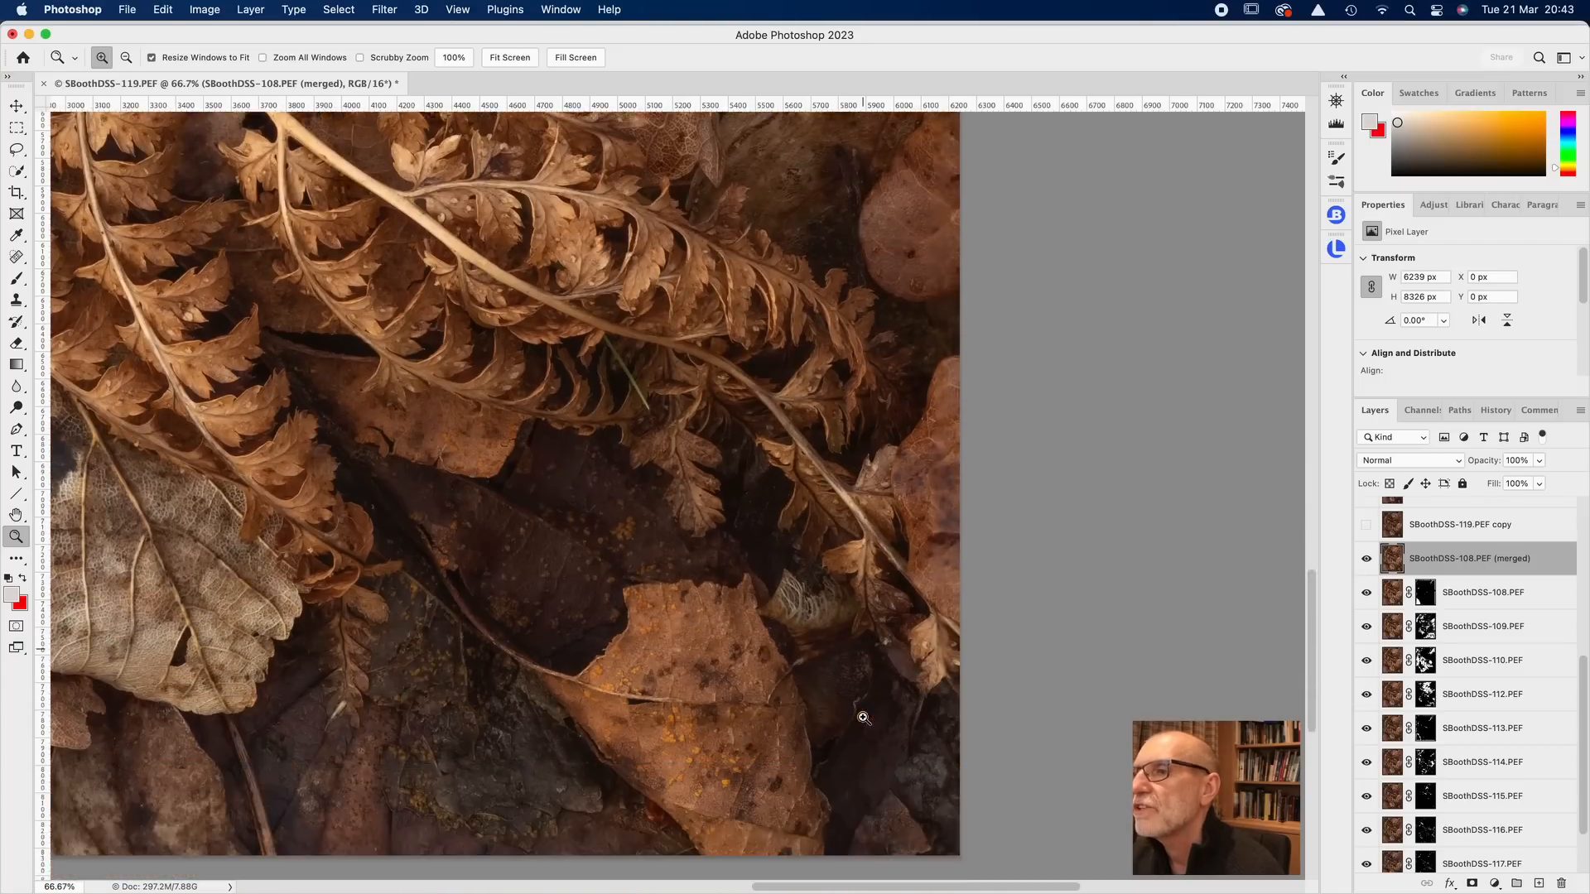
scroll(730, 656, left, 2)
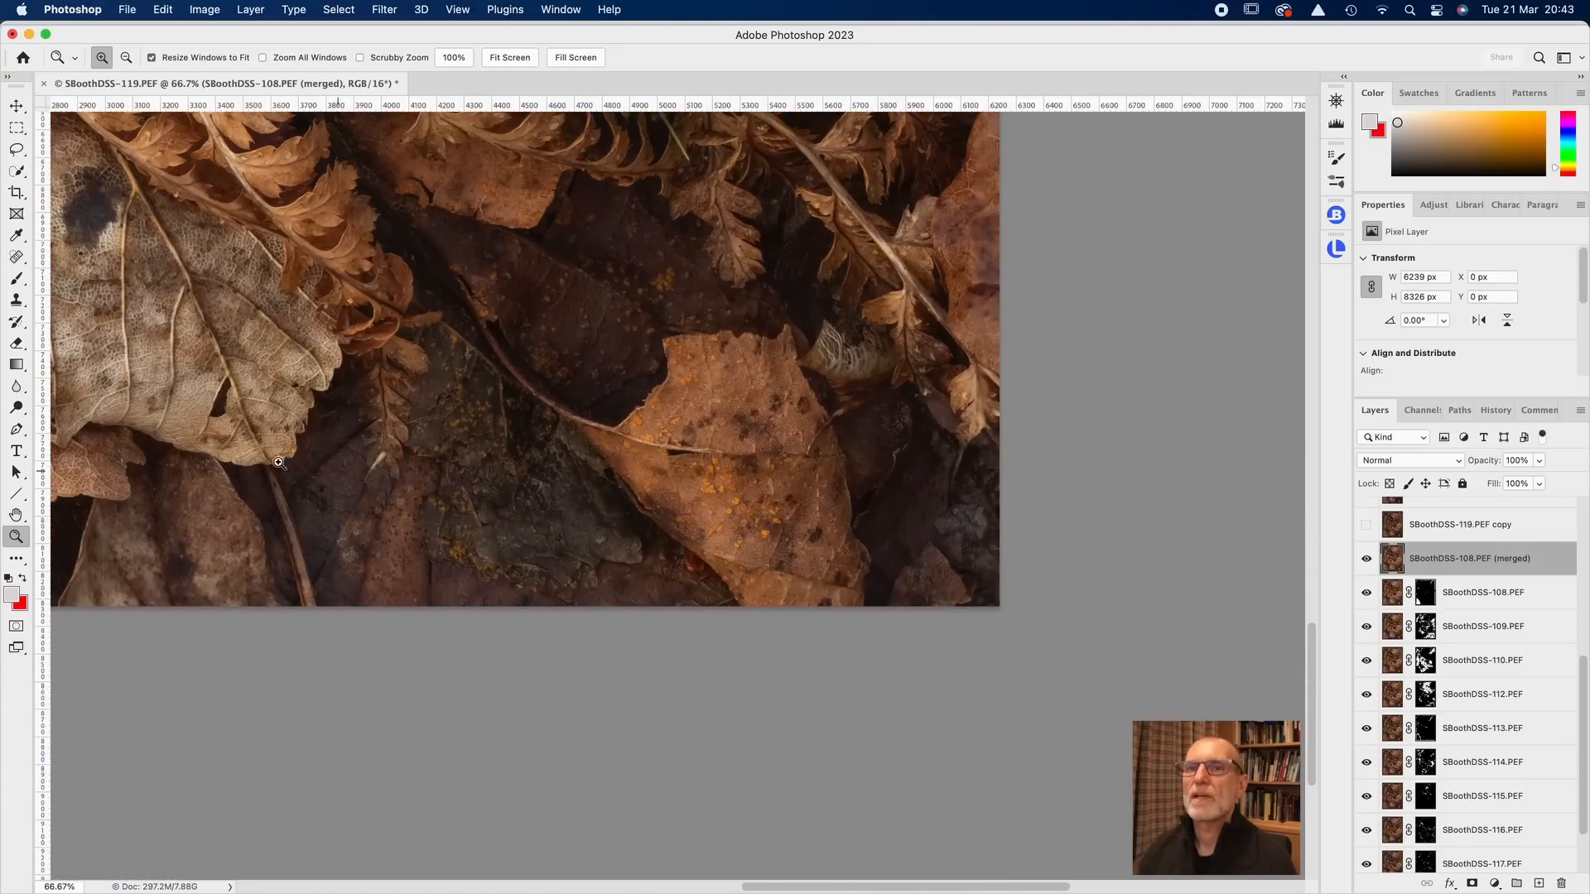
click(15, 127)
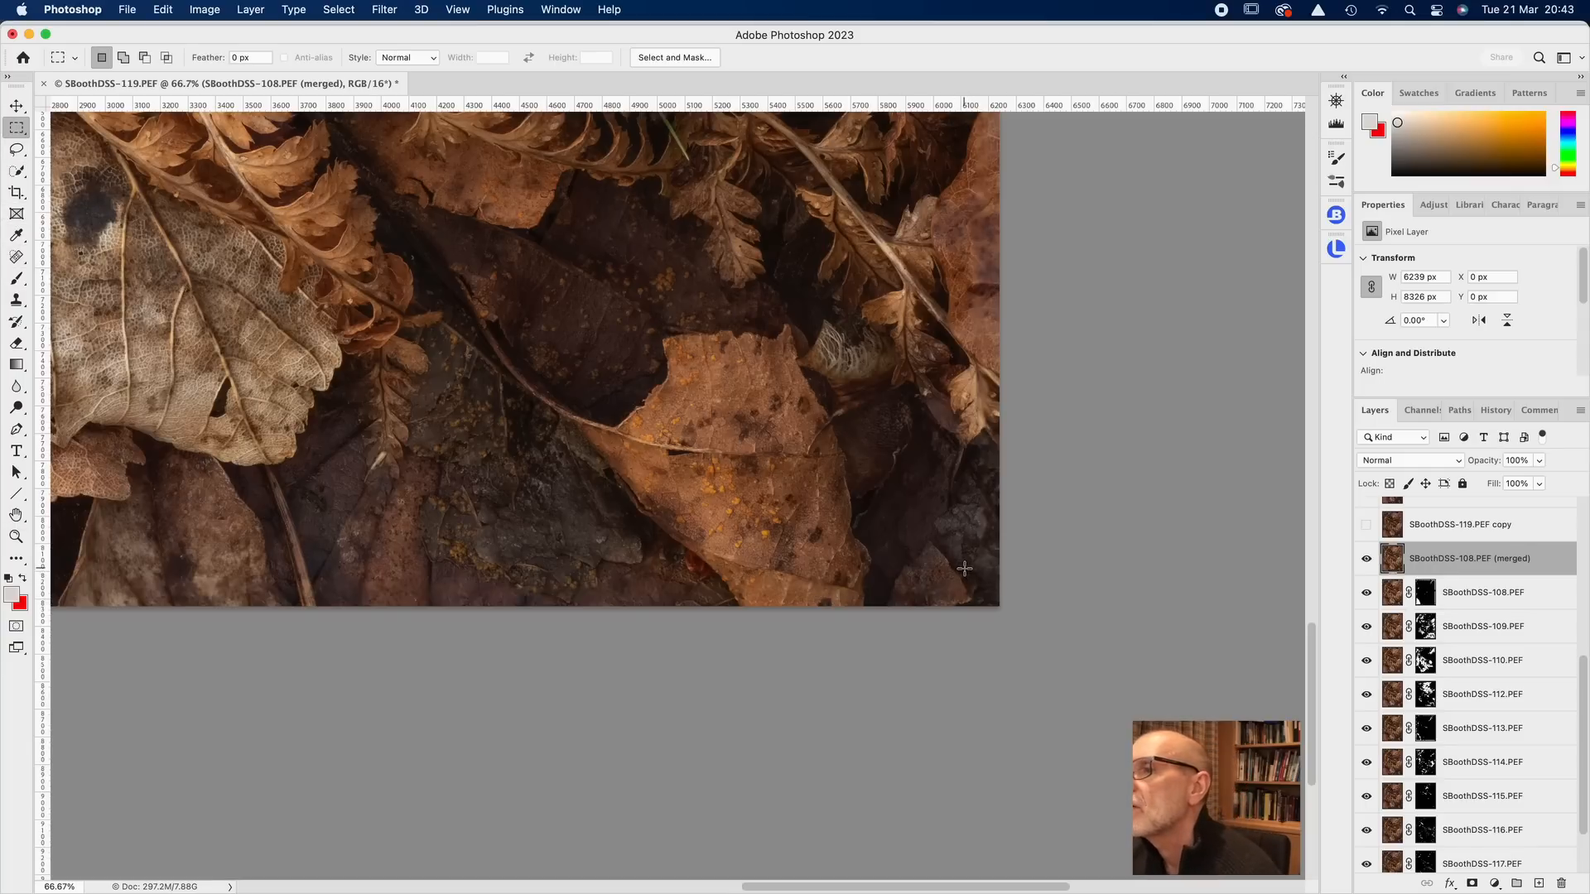
drag(955, 569, 136, 34)
drag(264, 589, 286, 669)
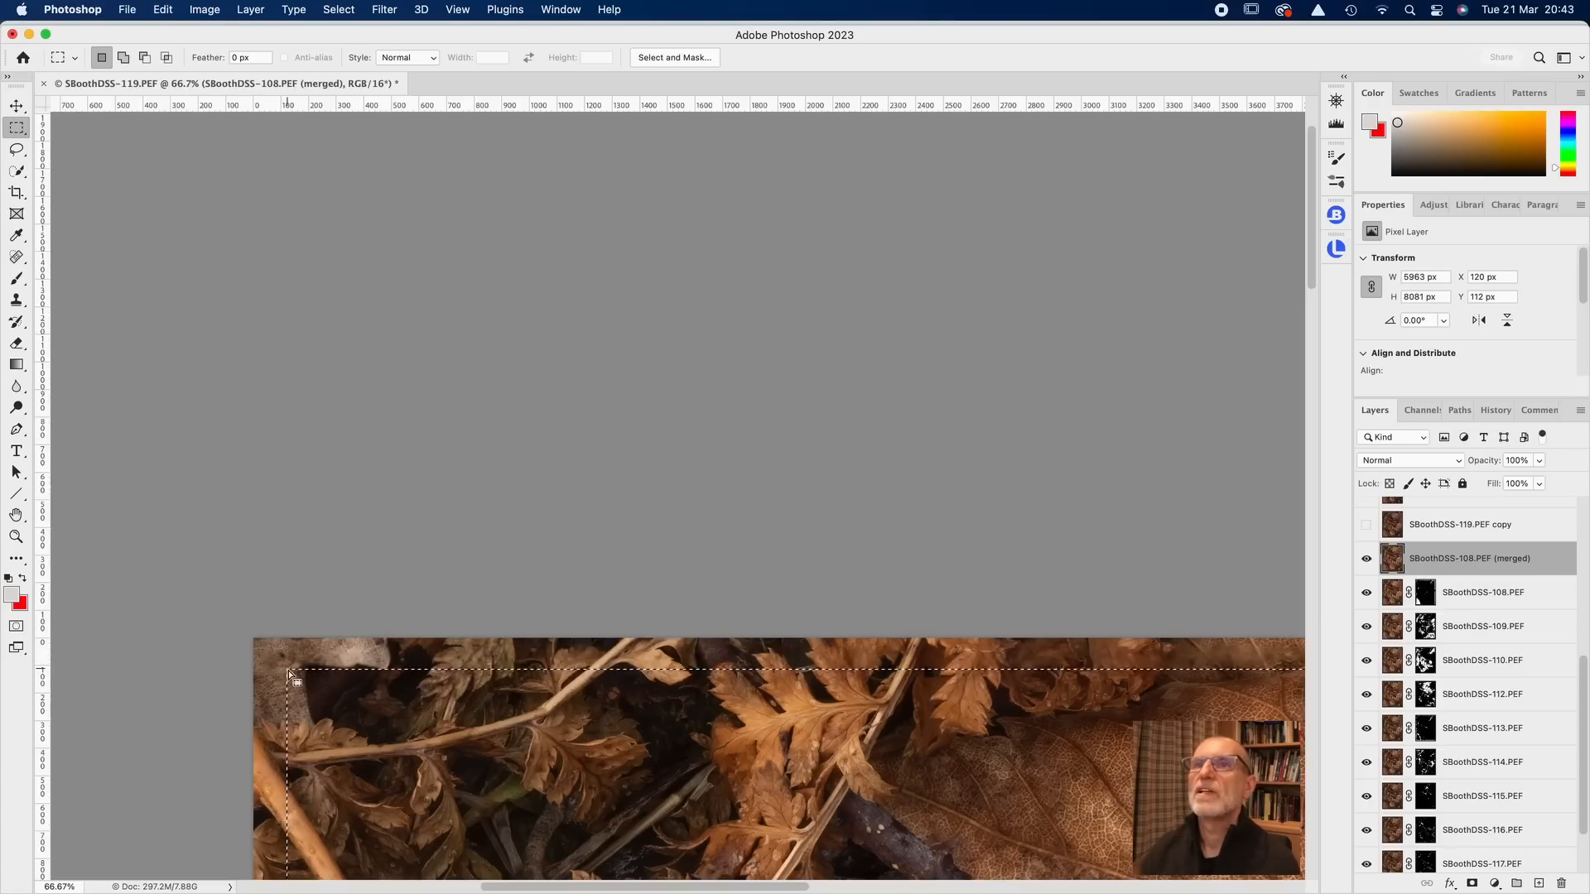
click(204, 10)
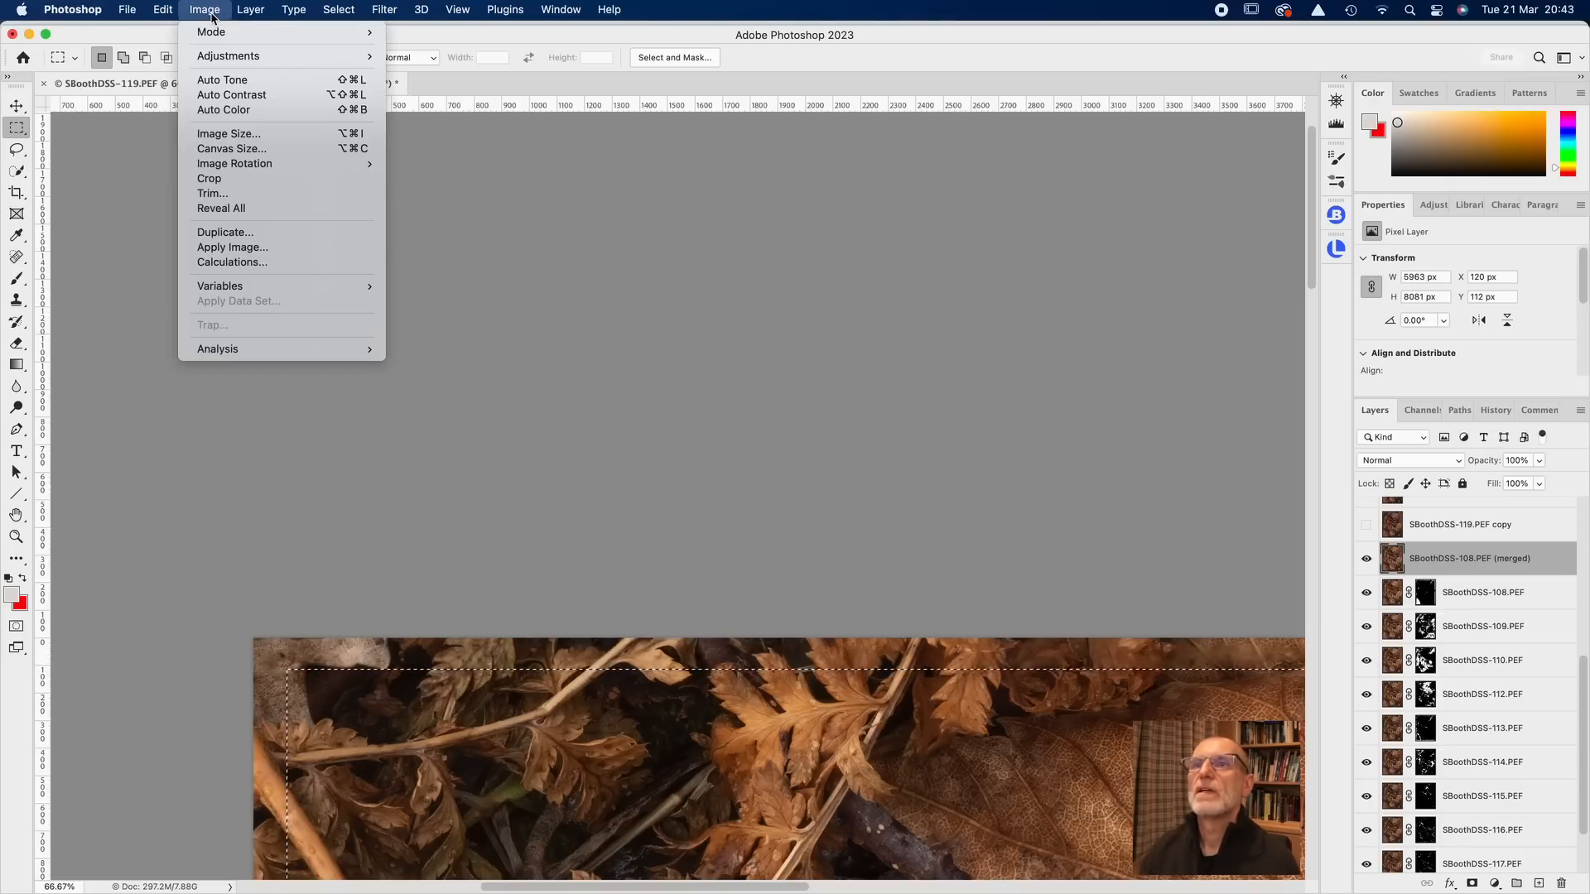
click(224, 180)
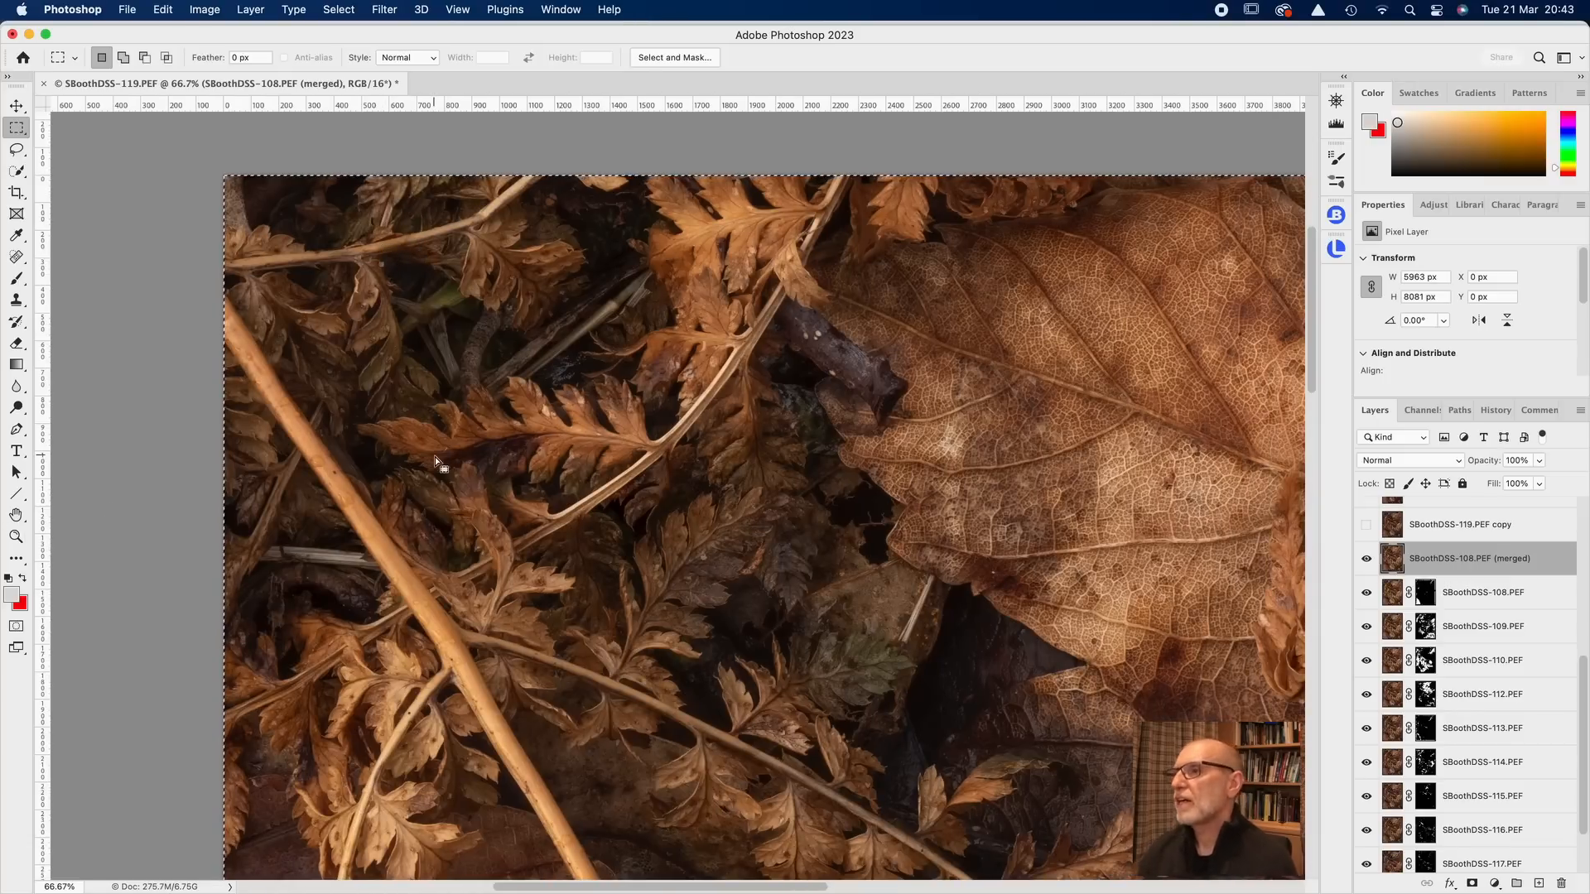
Hide the eleven masked source layers from SBoothDSS-108 to SBoothDSS-119, leaving only the merged layer visible
scroll(1448, 587, up, 2)
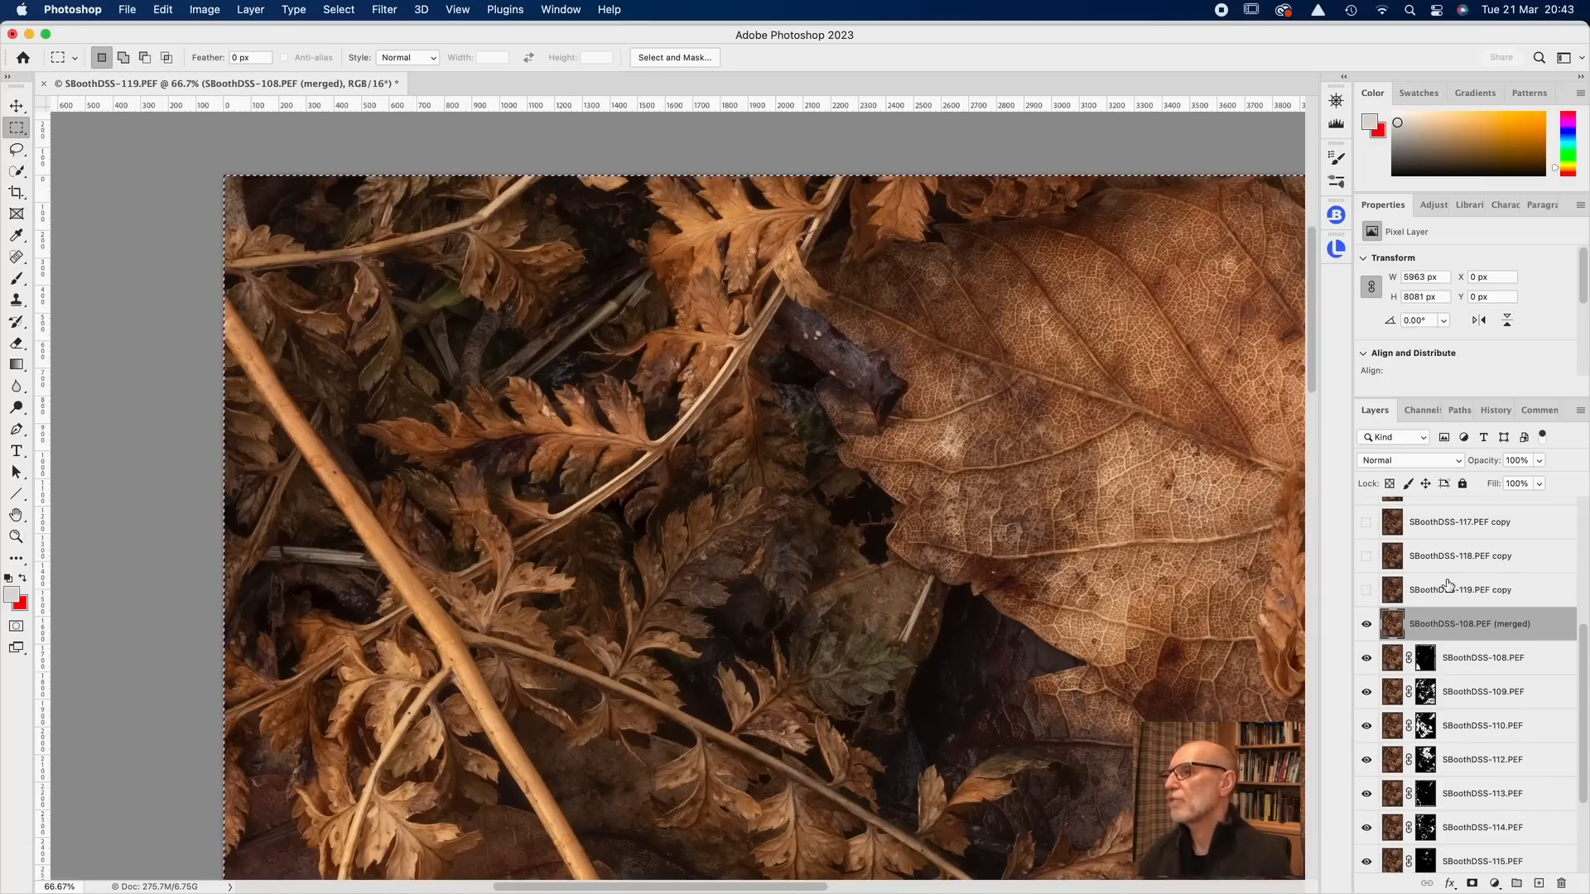
click(1366, 725)
scroll(1435, 807, down, 3)
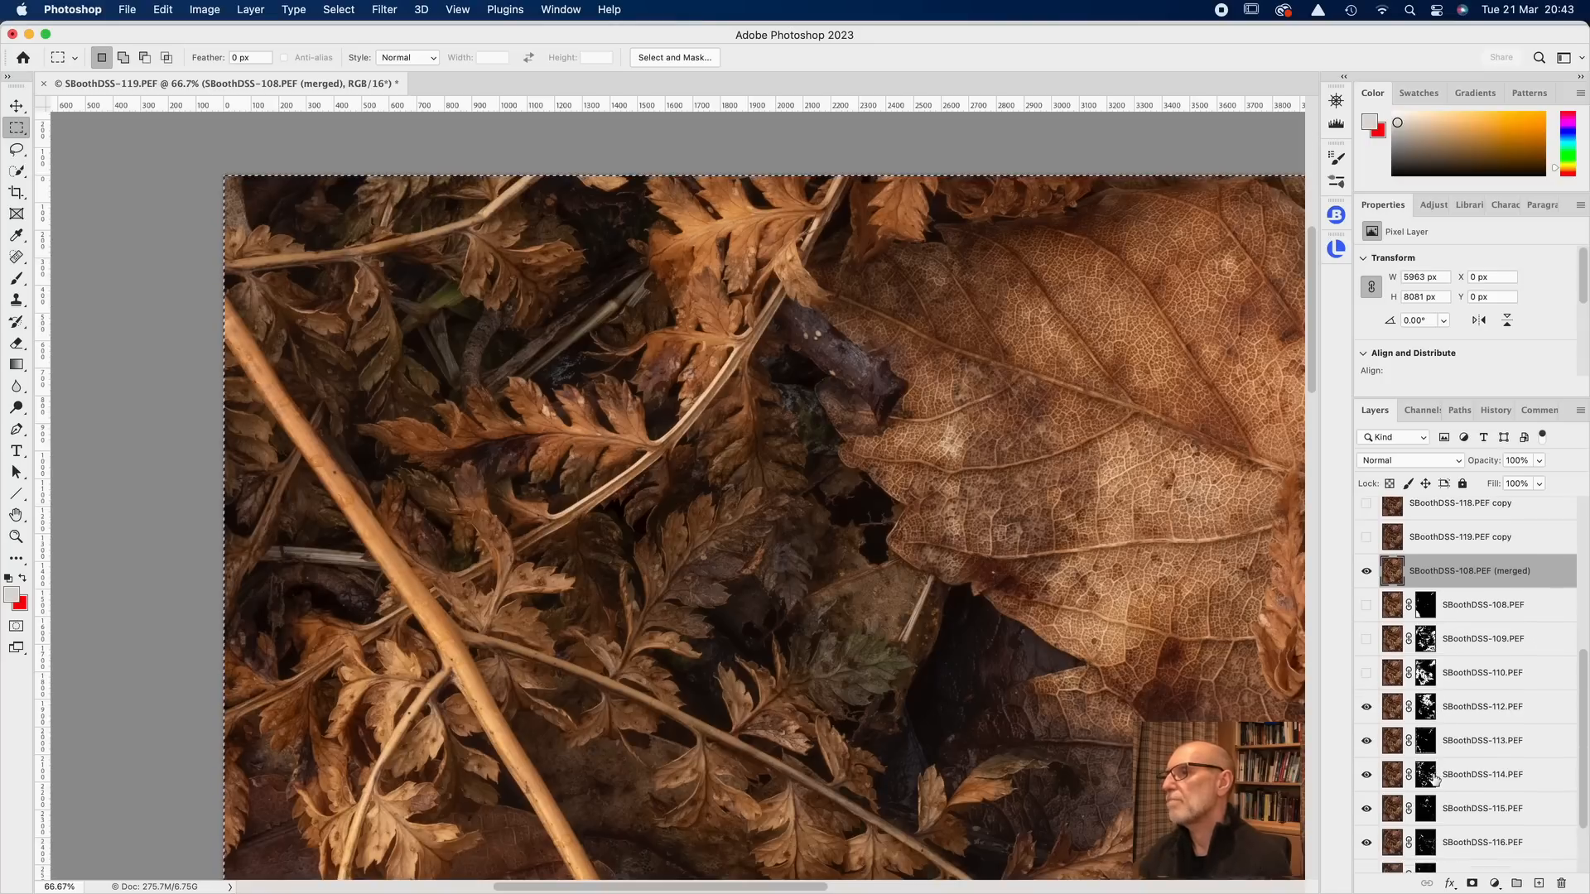
click(1366, 674)
click(1367, 708)
click(1366, 742)
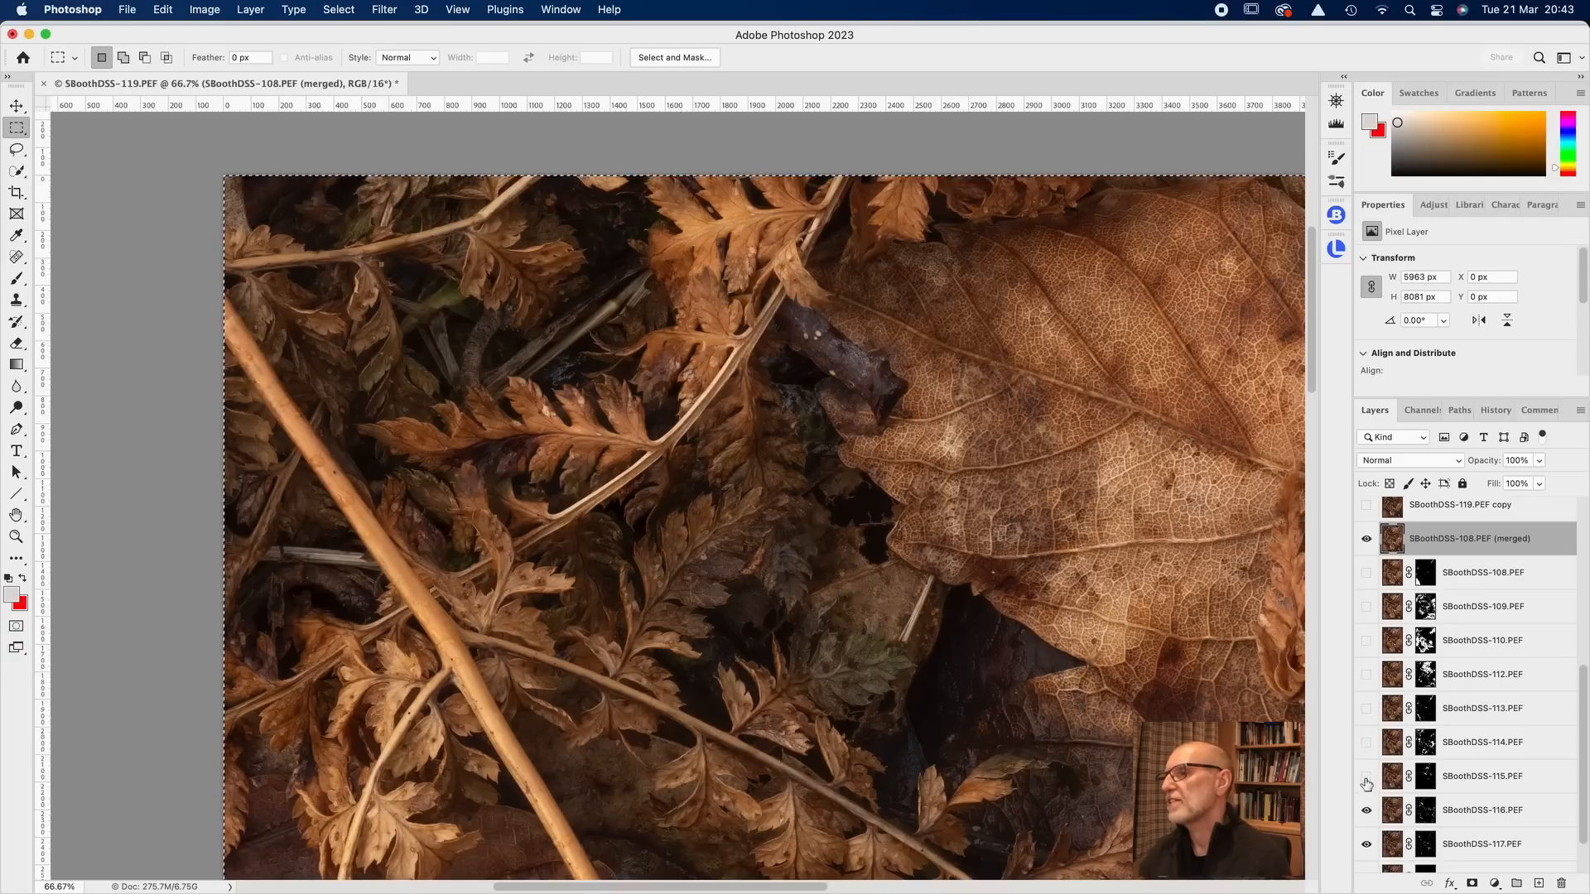
click(1367, 844)
scroll(1372, 821, down, 2)
click(1367, 822)
click(1367, 856)
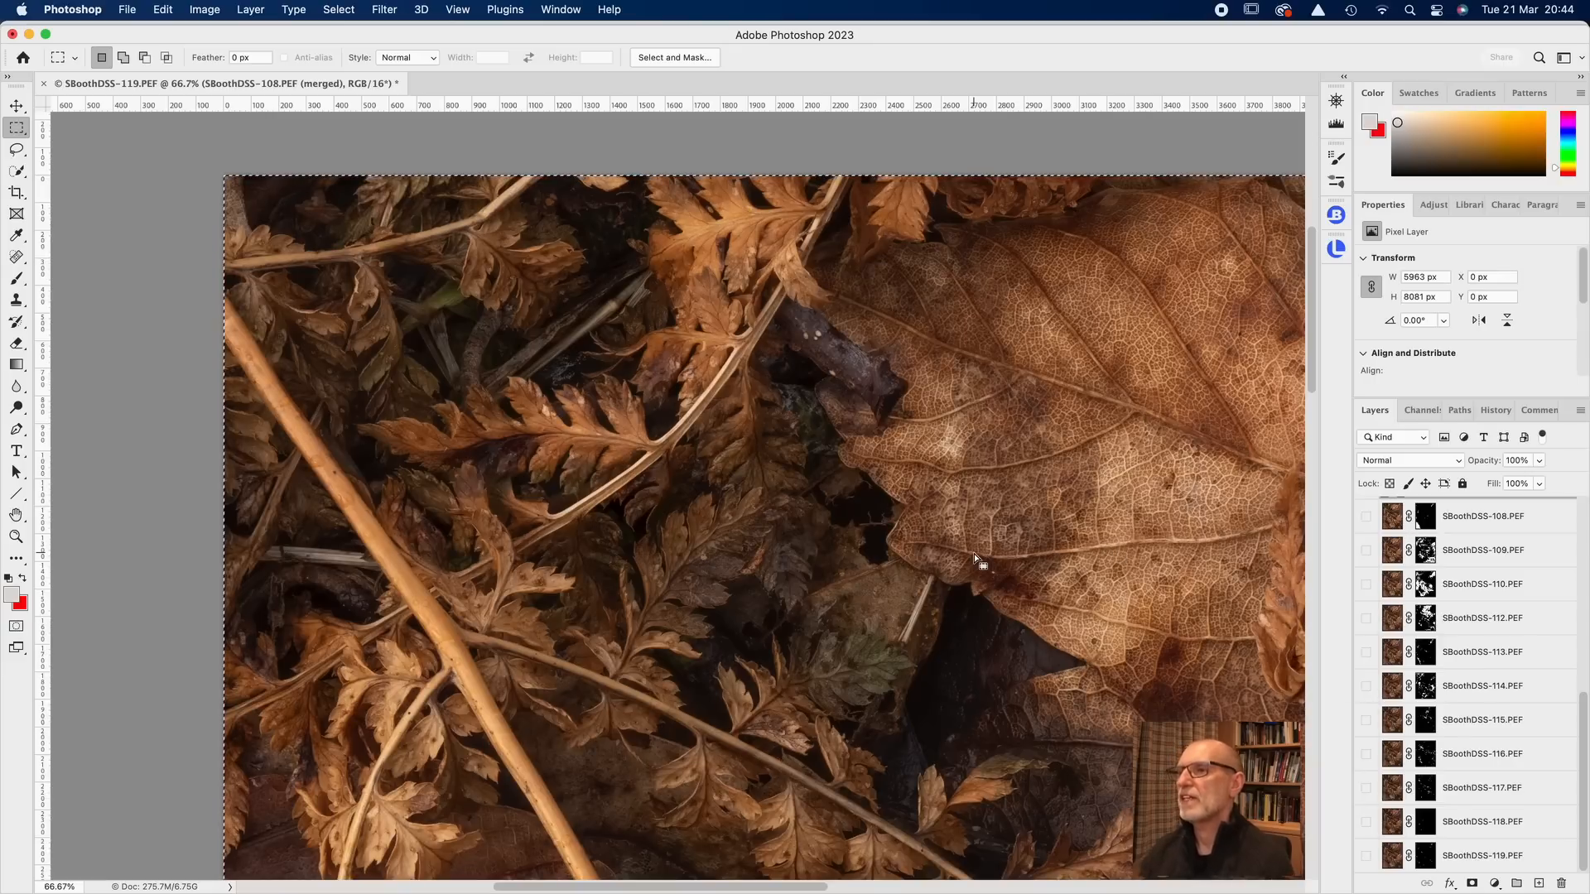
Examine the sharpness of the cropped merged image at 100% zoom along its upper and right edges and across the central and lower ferns
click(16, 536)
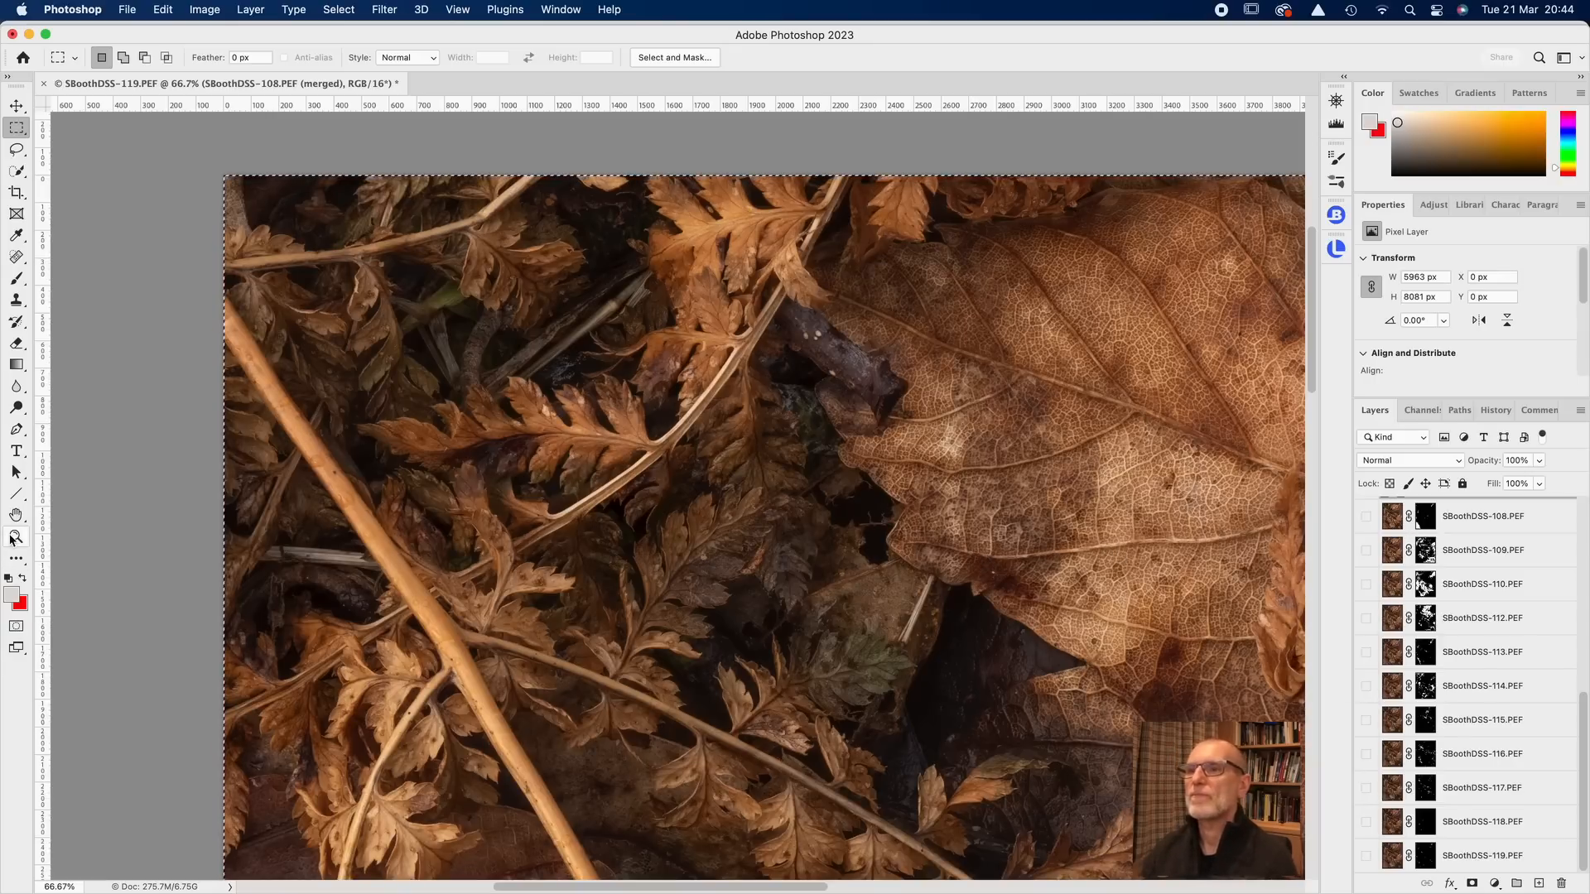
click(600, 465)
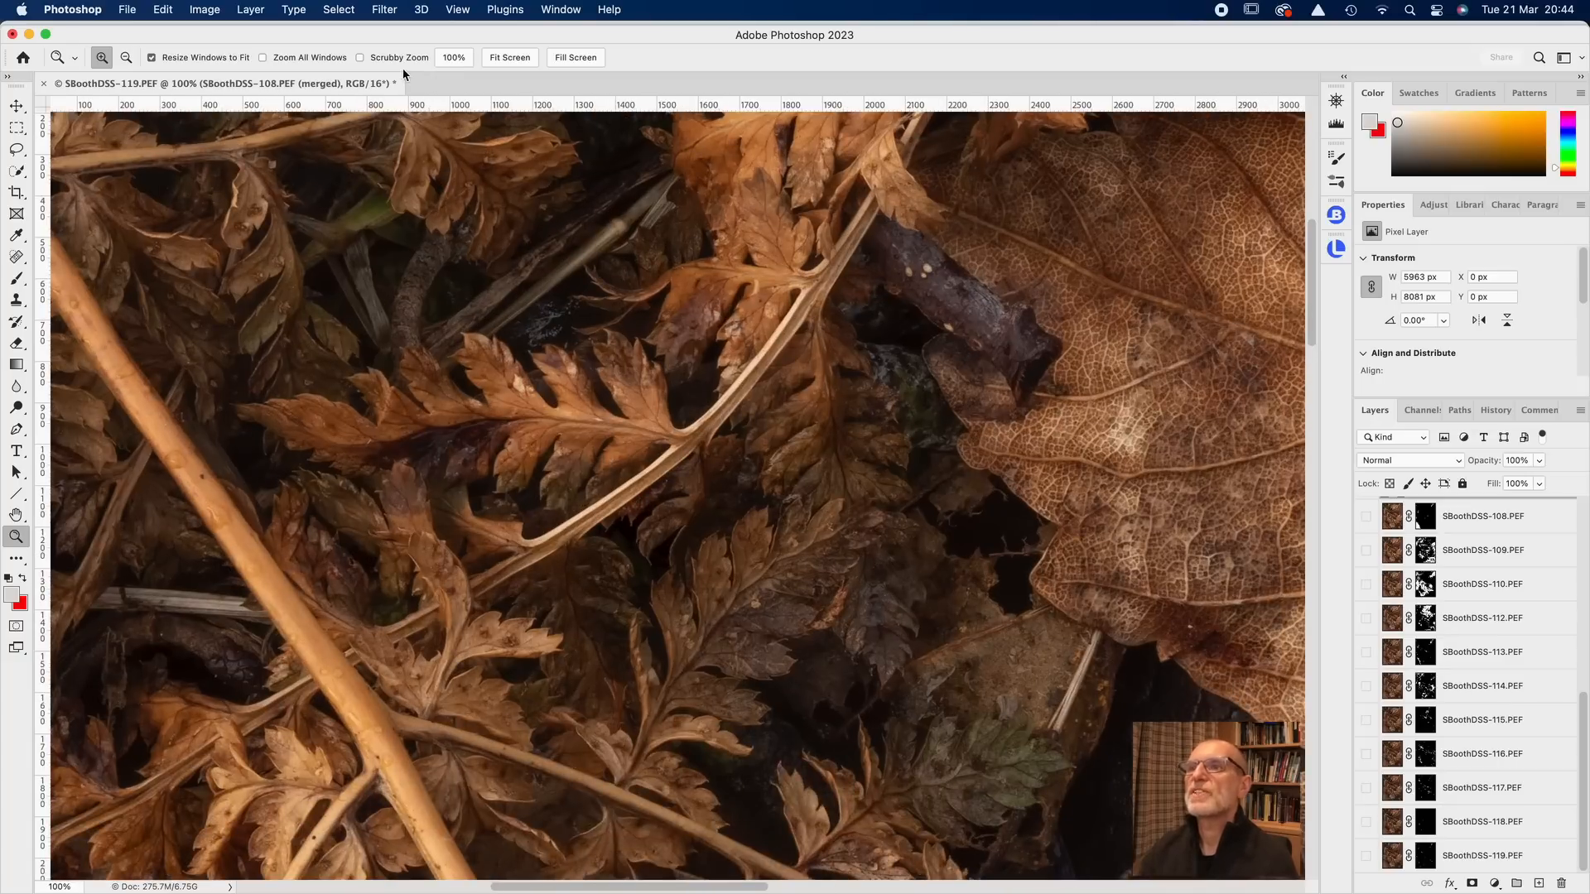
scroll(542, 241, up, 5)
scroll(541, 240, down, 2)
scroll(542, 240, left, 3)
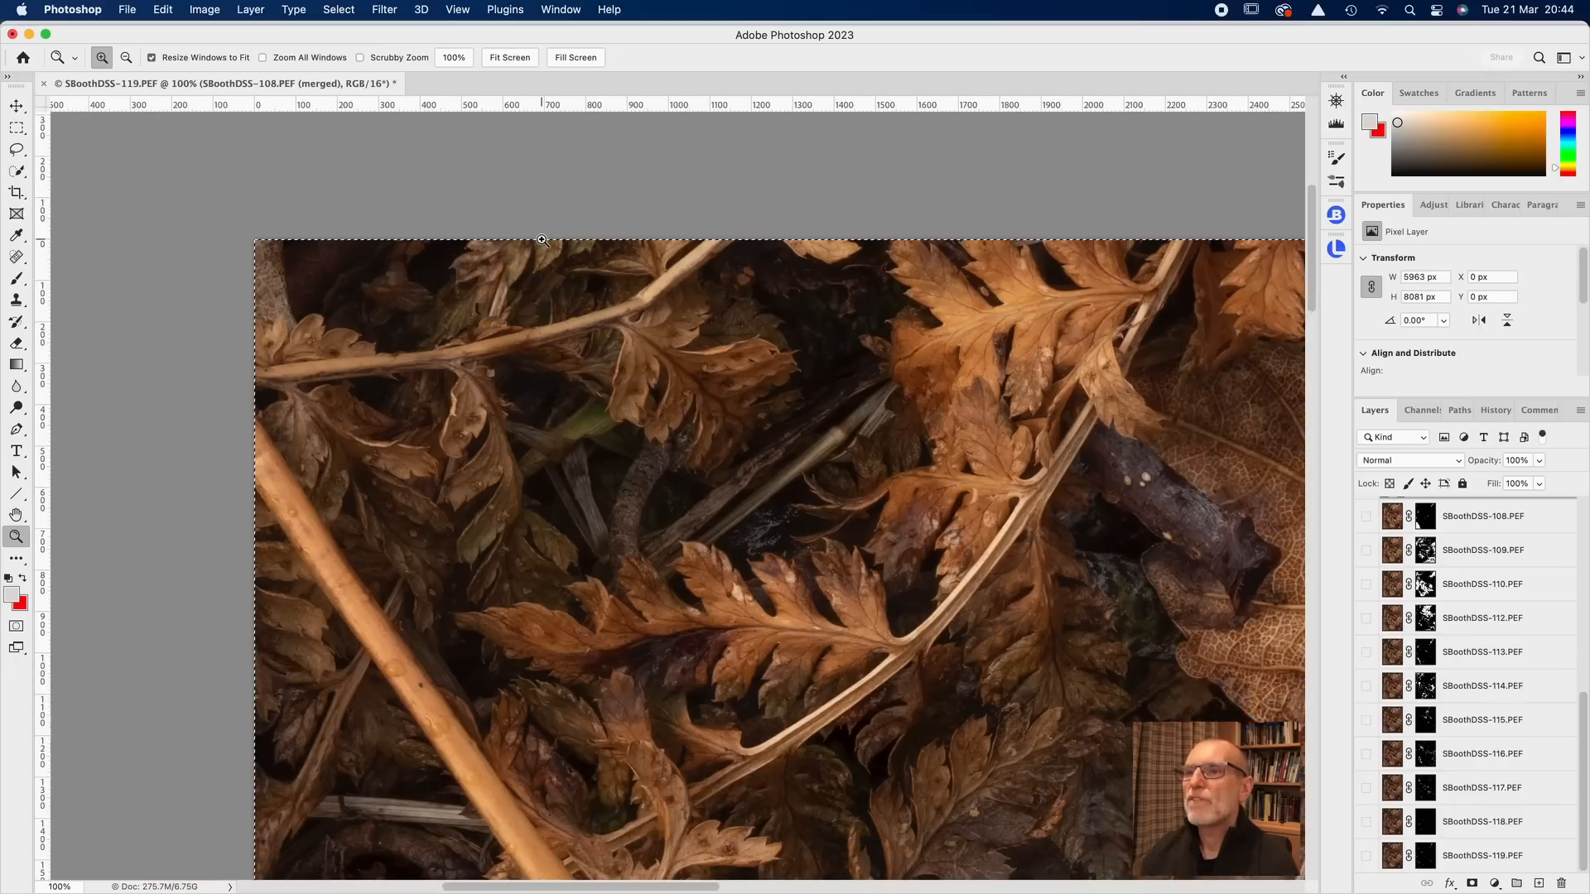
scroll(542, 240, right, 3)
scroll(541, 241, right, 5)
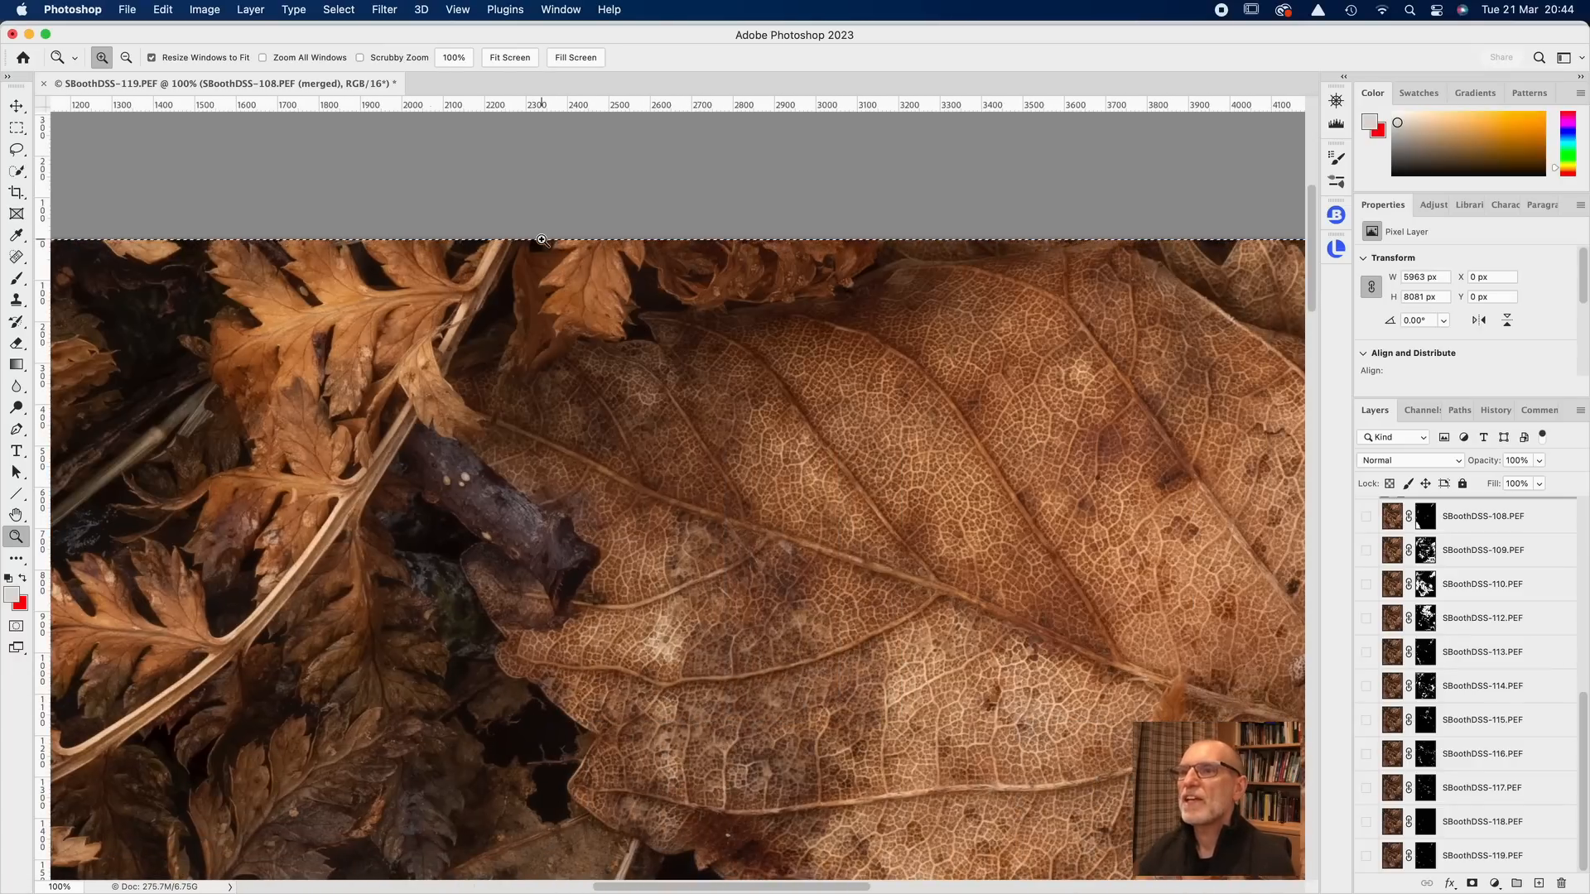
scroll(541, 241, right, 5)
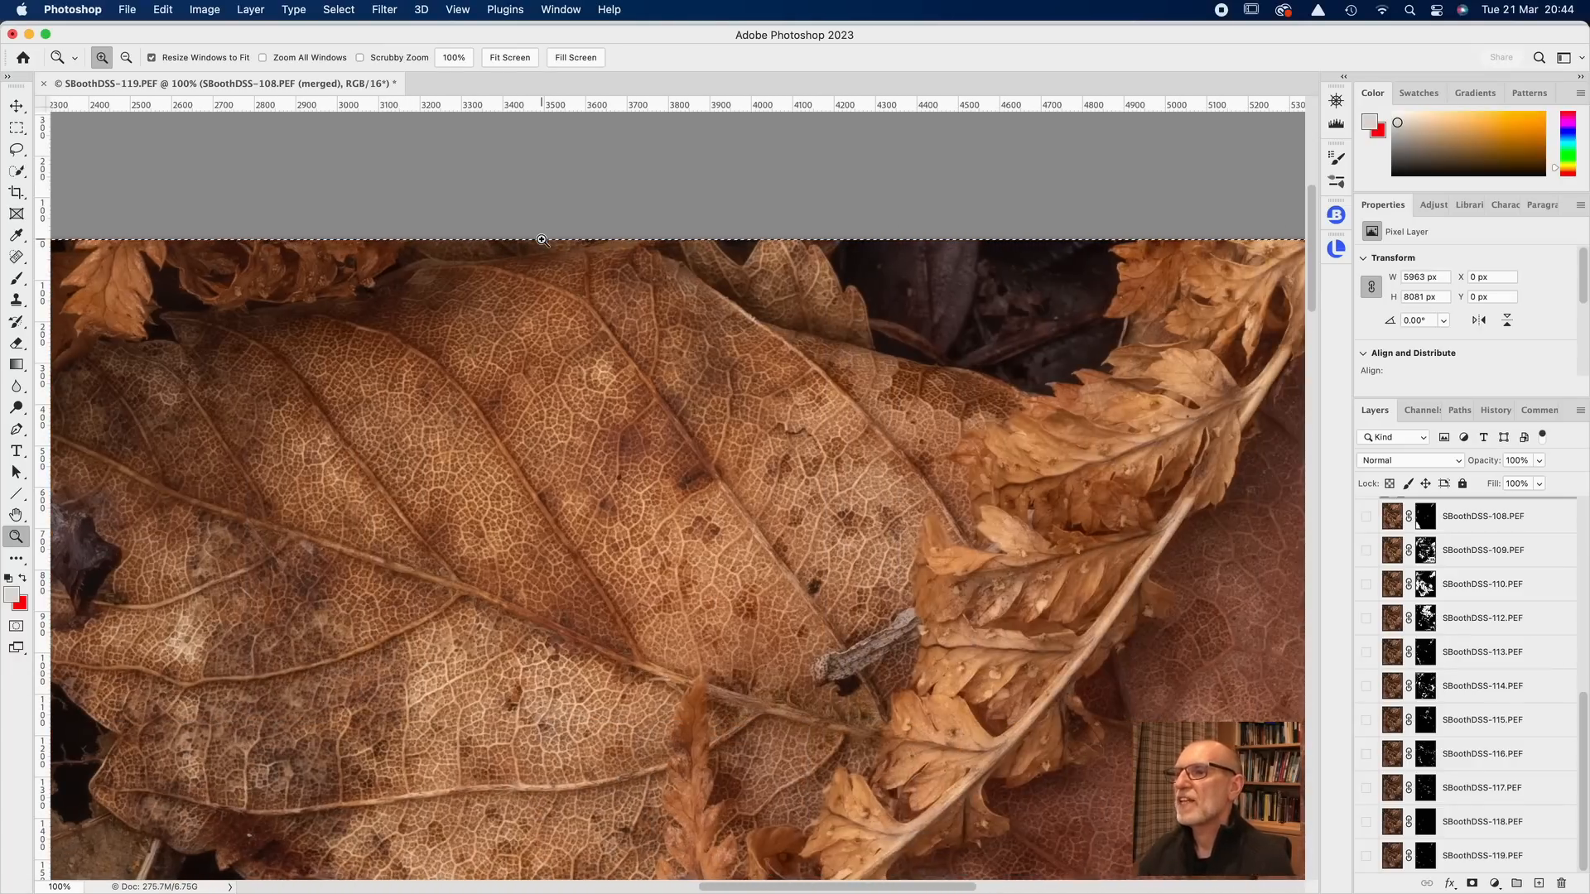
scroll(541, 240, right, 5)
scroll(541, 240, down, 3)
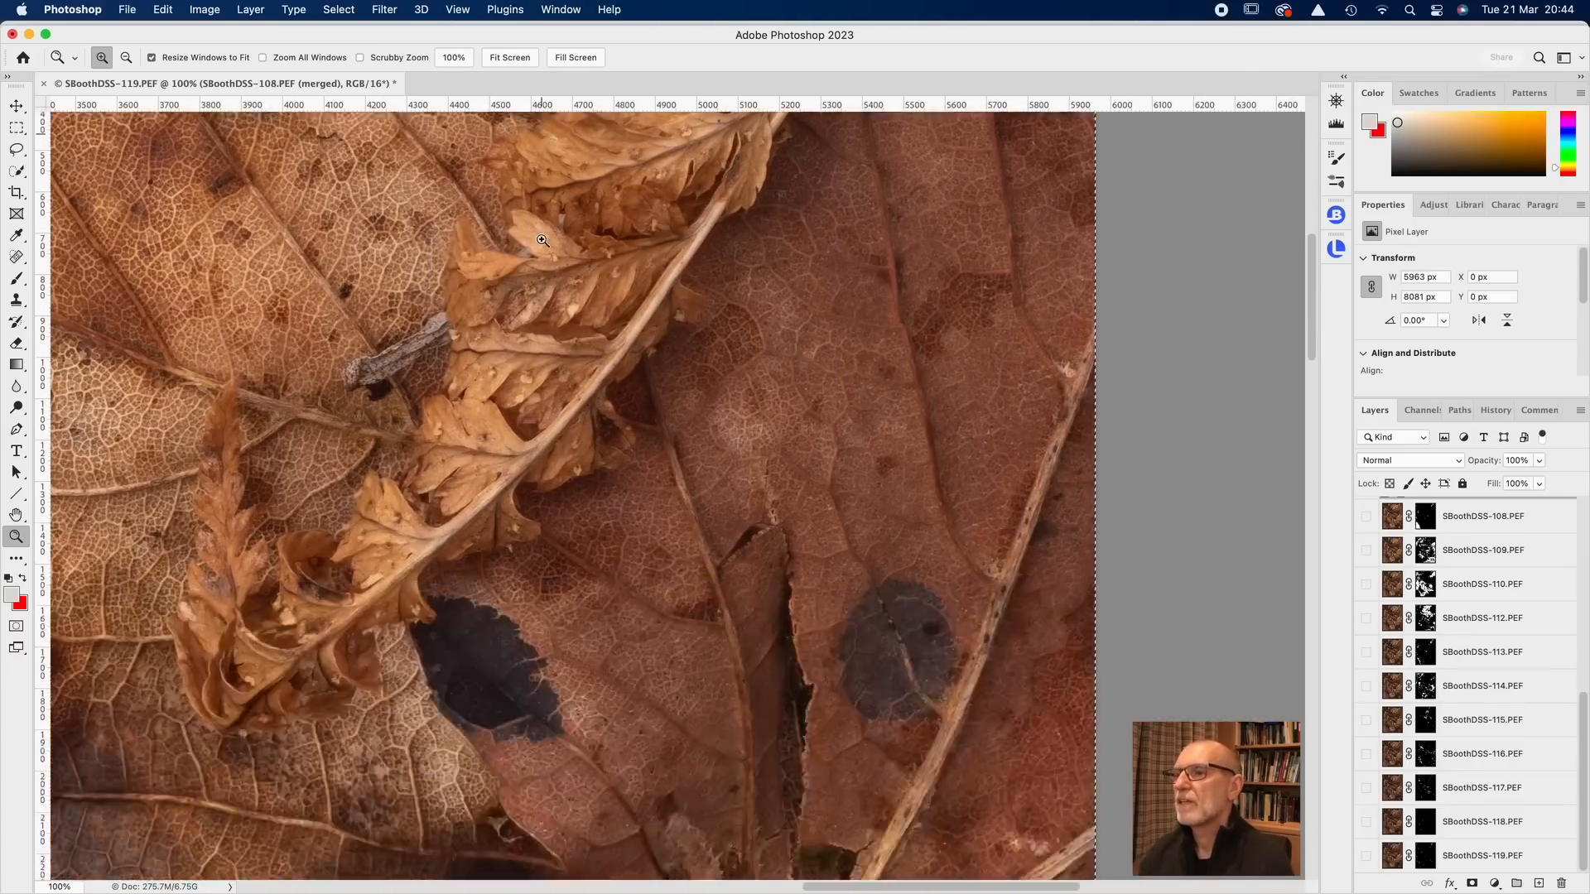
scroll(541, 240, down, 10)
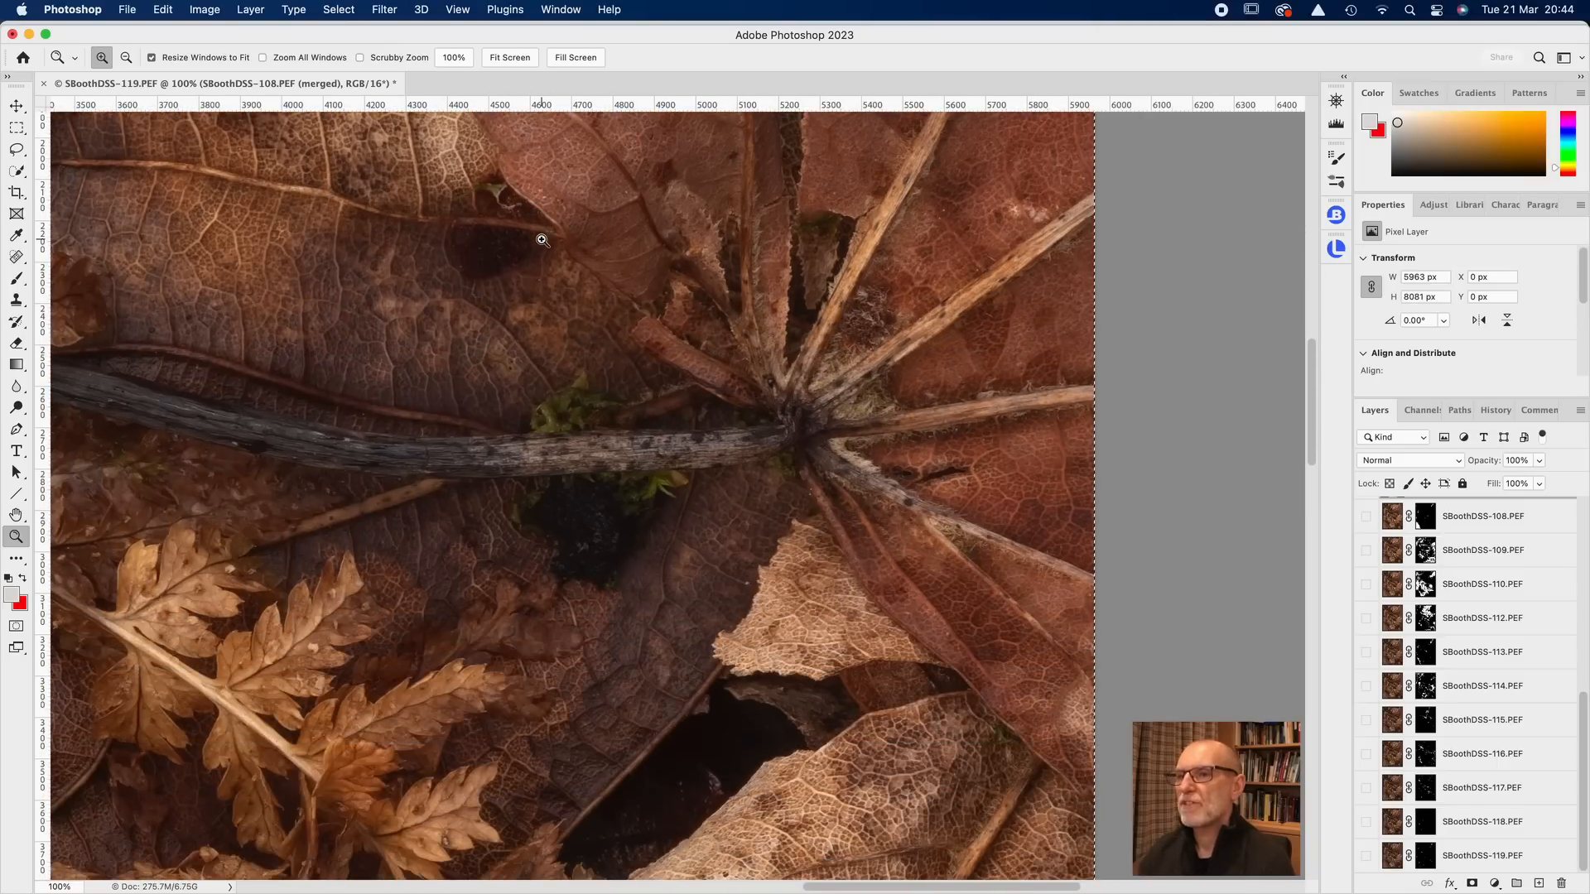
scroll(541, 240, down, 6)
scroll(542, 241, left, 4)
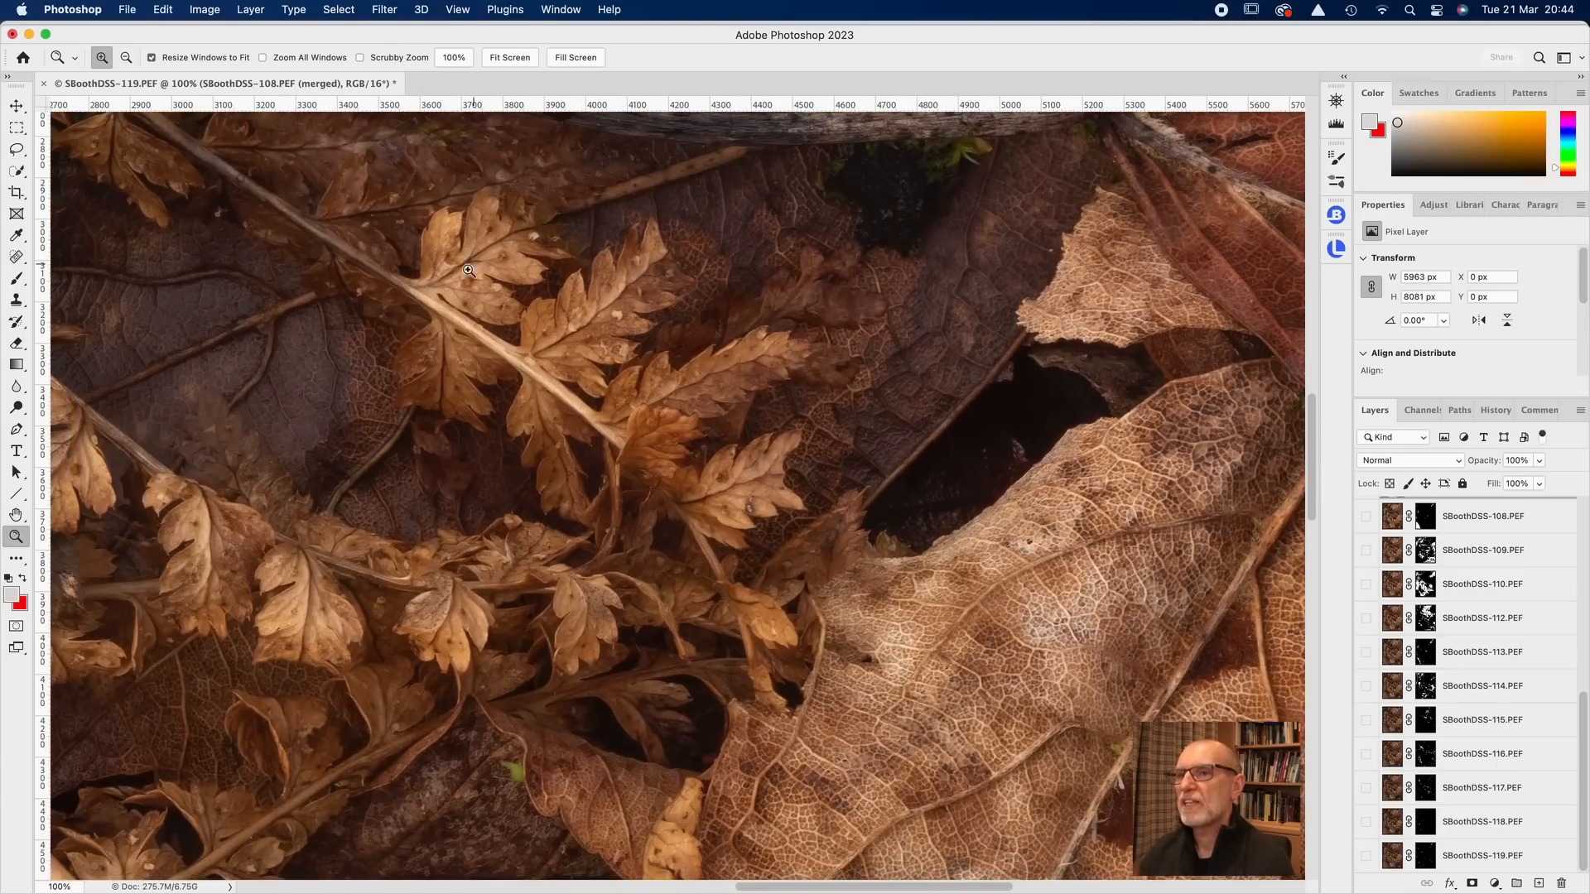
scroll(468, 271, left, 7)
scroll(468, 271, down, 2)
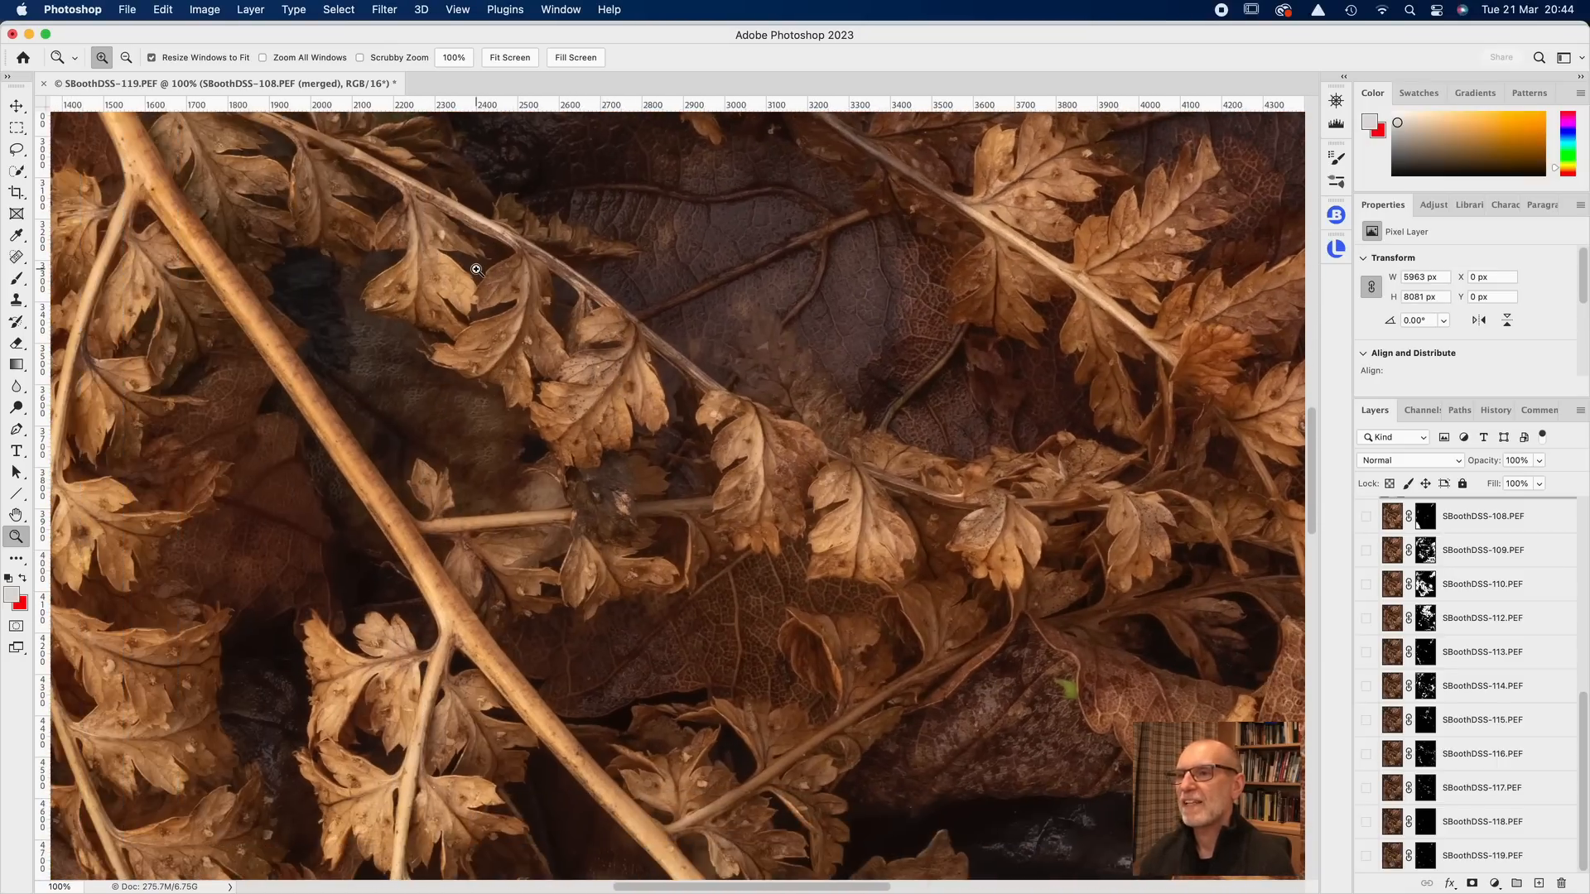
scroll(476, 270, down, 9)
scroll(476, 270, left, 3)
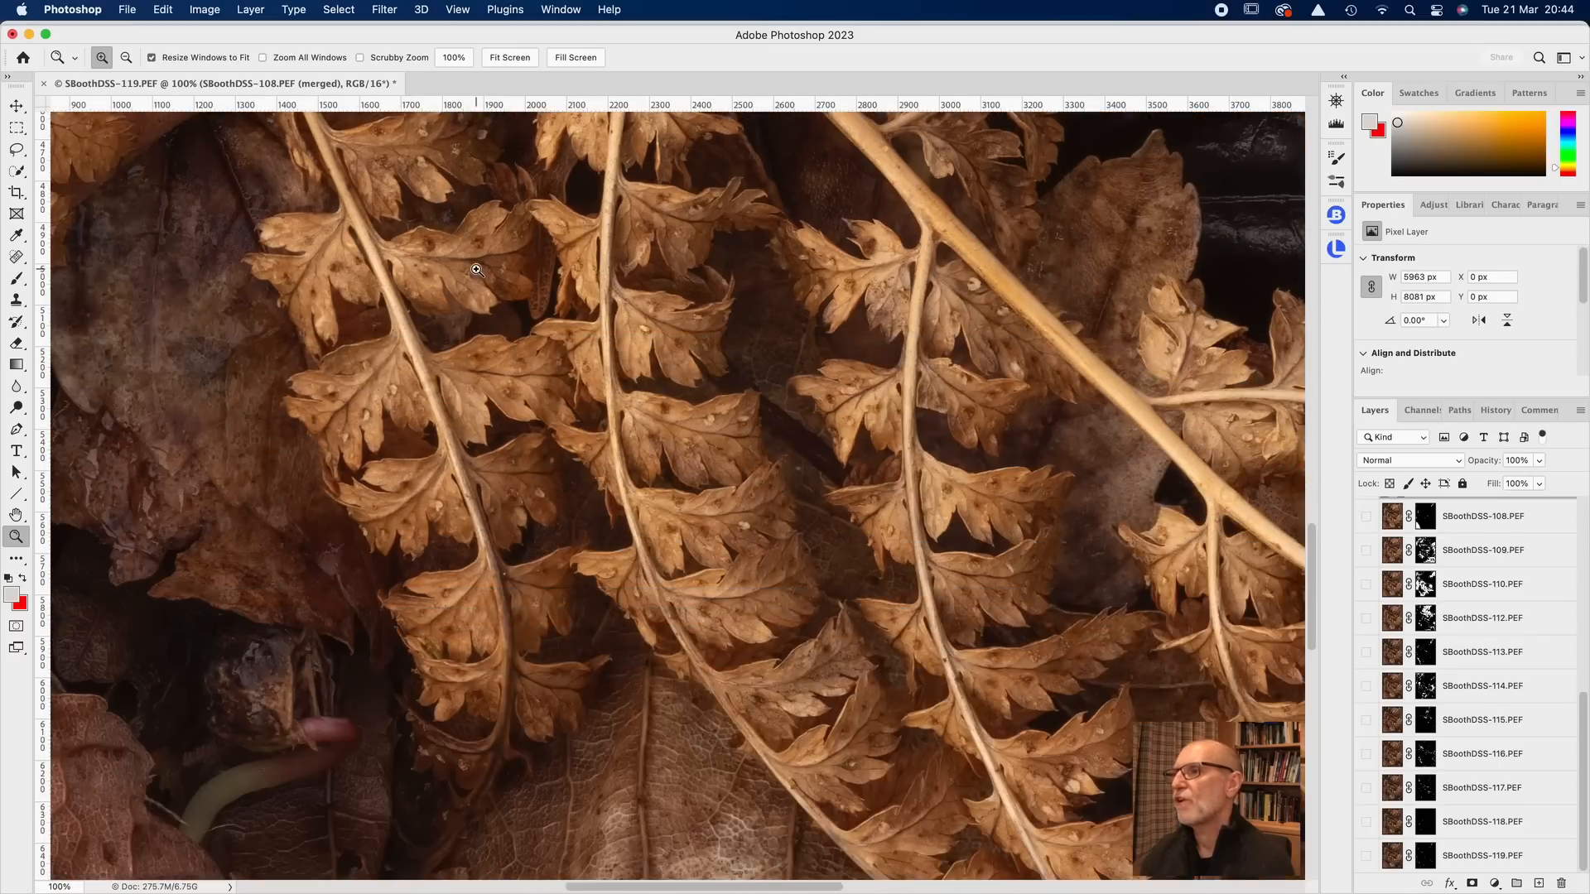
Compare the merged image with the SBoothDSS-109.PEF copy at 100% zoom by repeatedly showing and hiding that copy layer
scroll(1394, 617, up, 10)
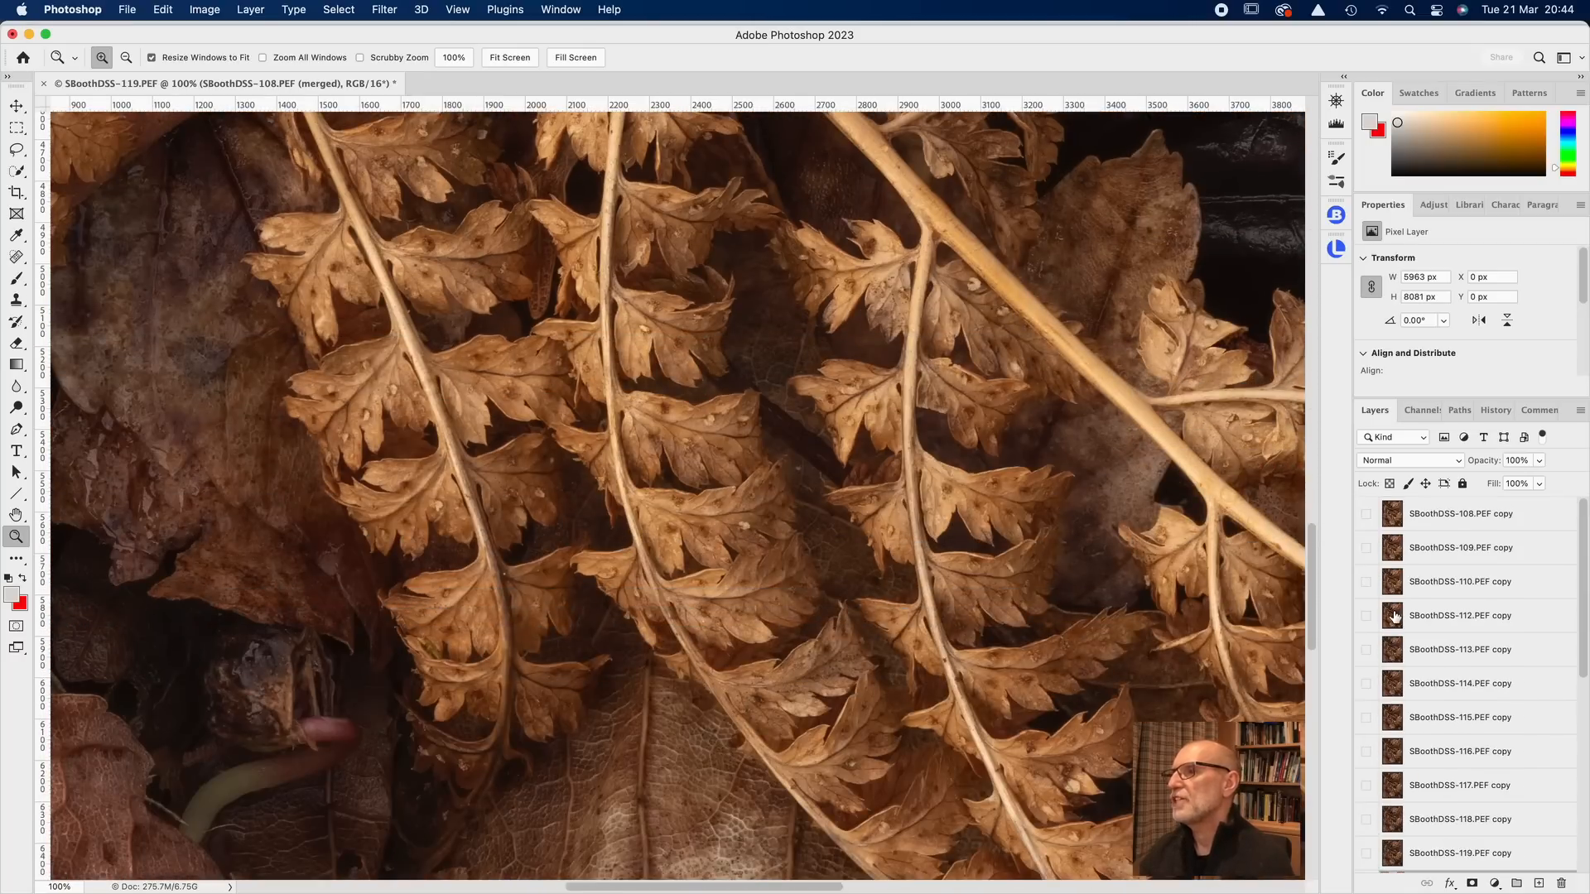
click(1366, 550)
click(1366, 550)
click(1367, 551)
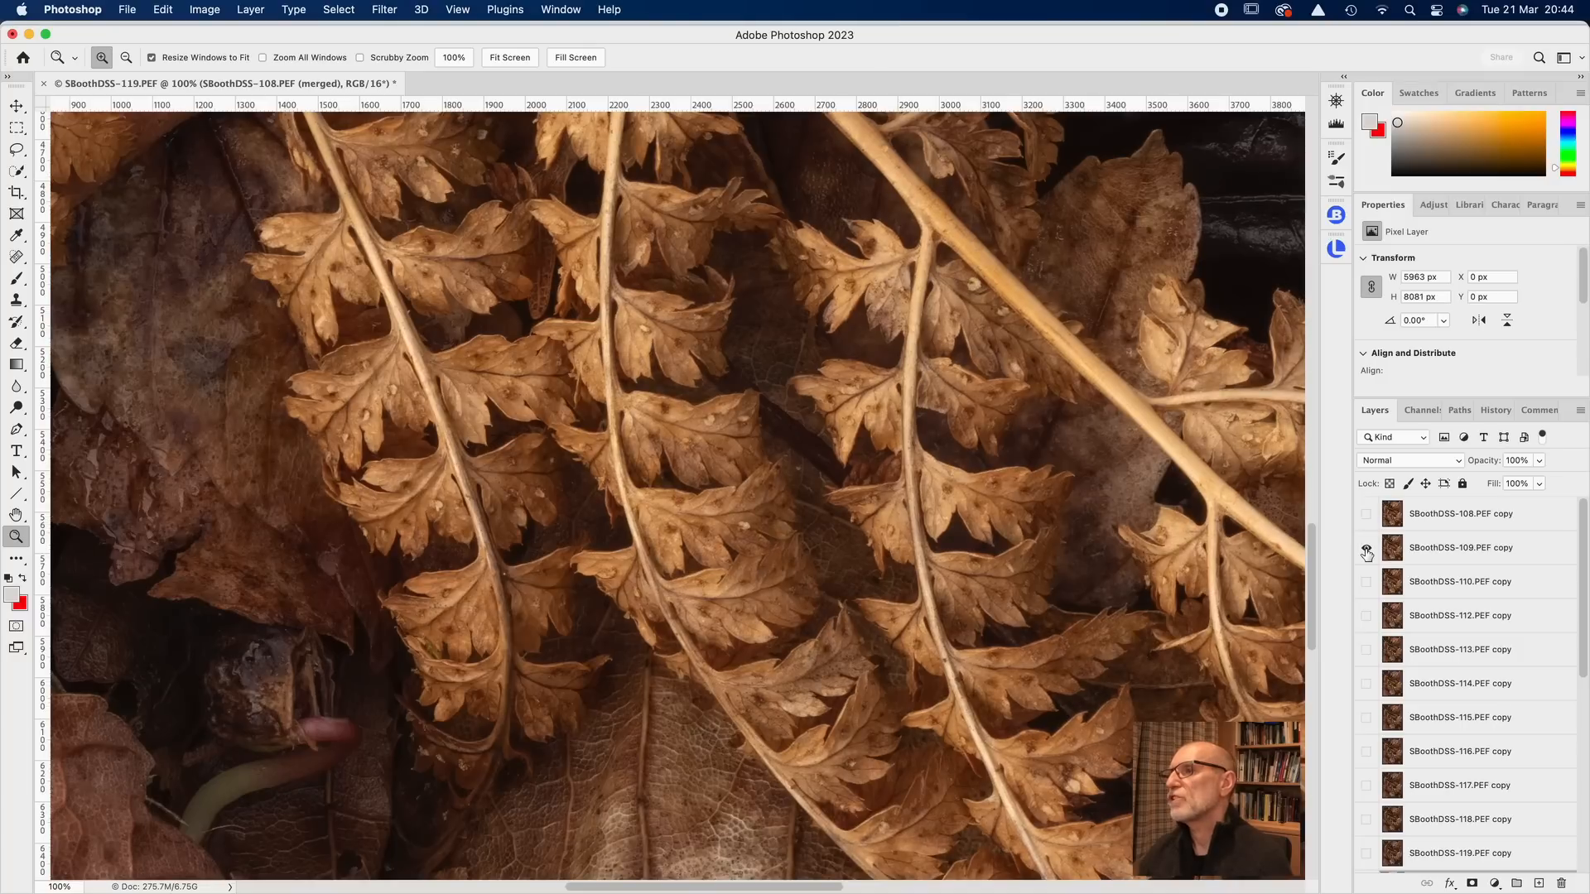
drag(1170, 420, 1232, 413)
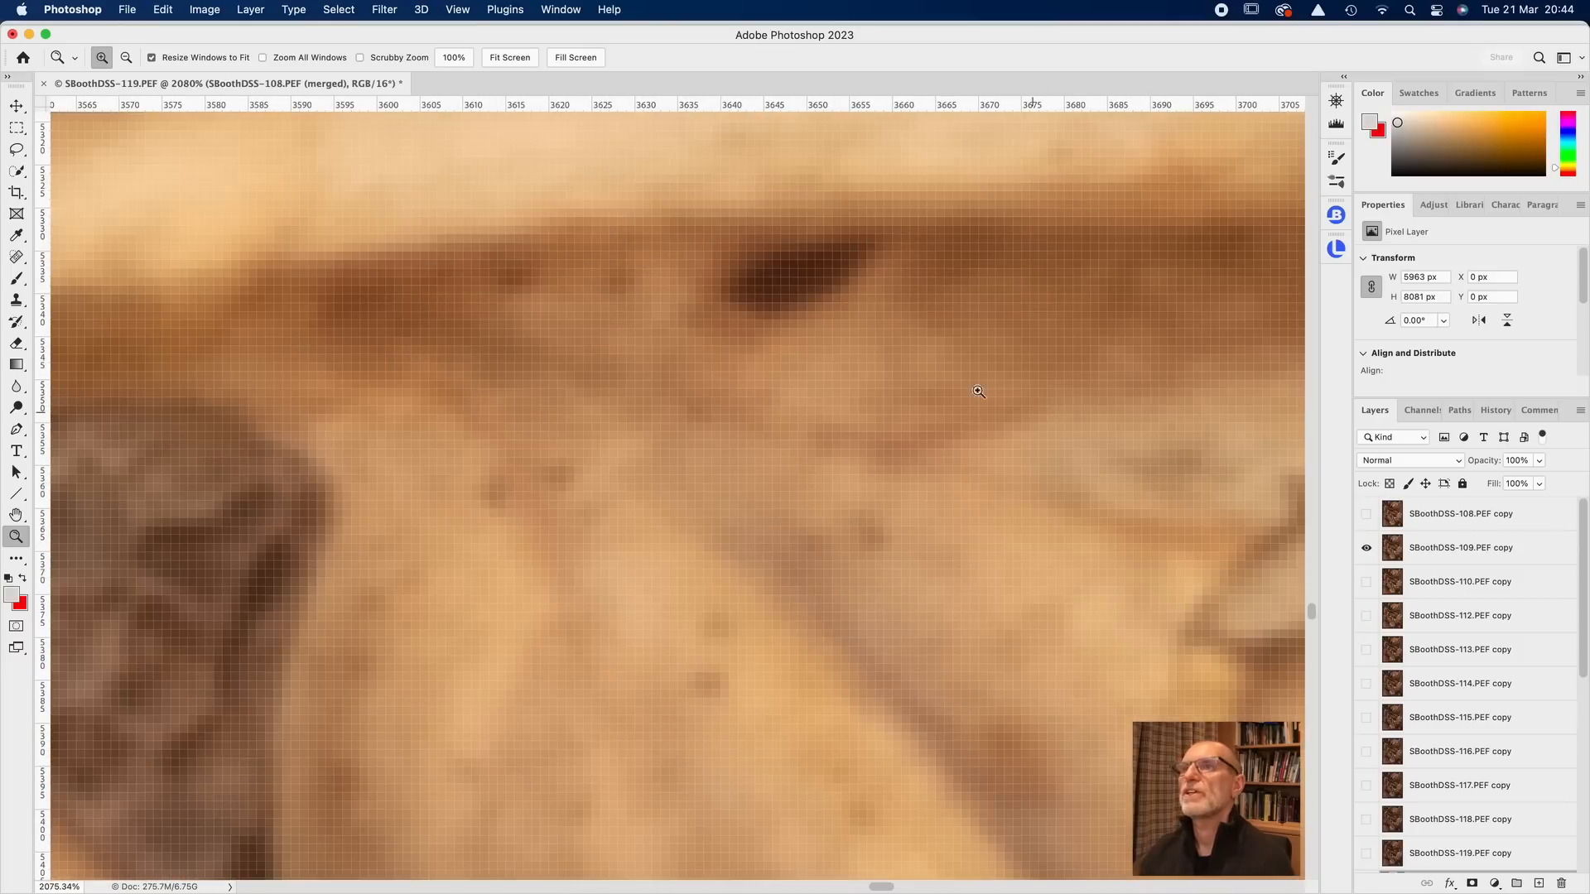
click(454, 57)
scroll(1251, 433, right, 3)
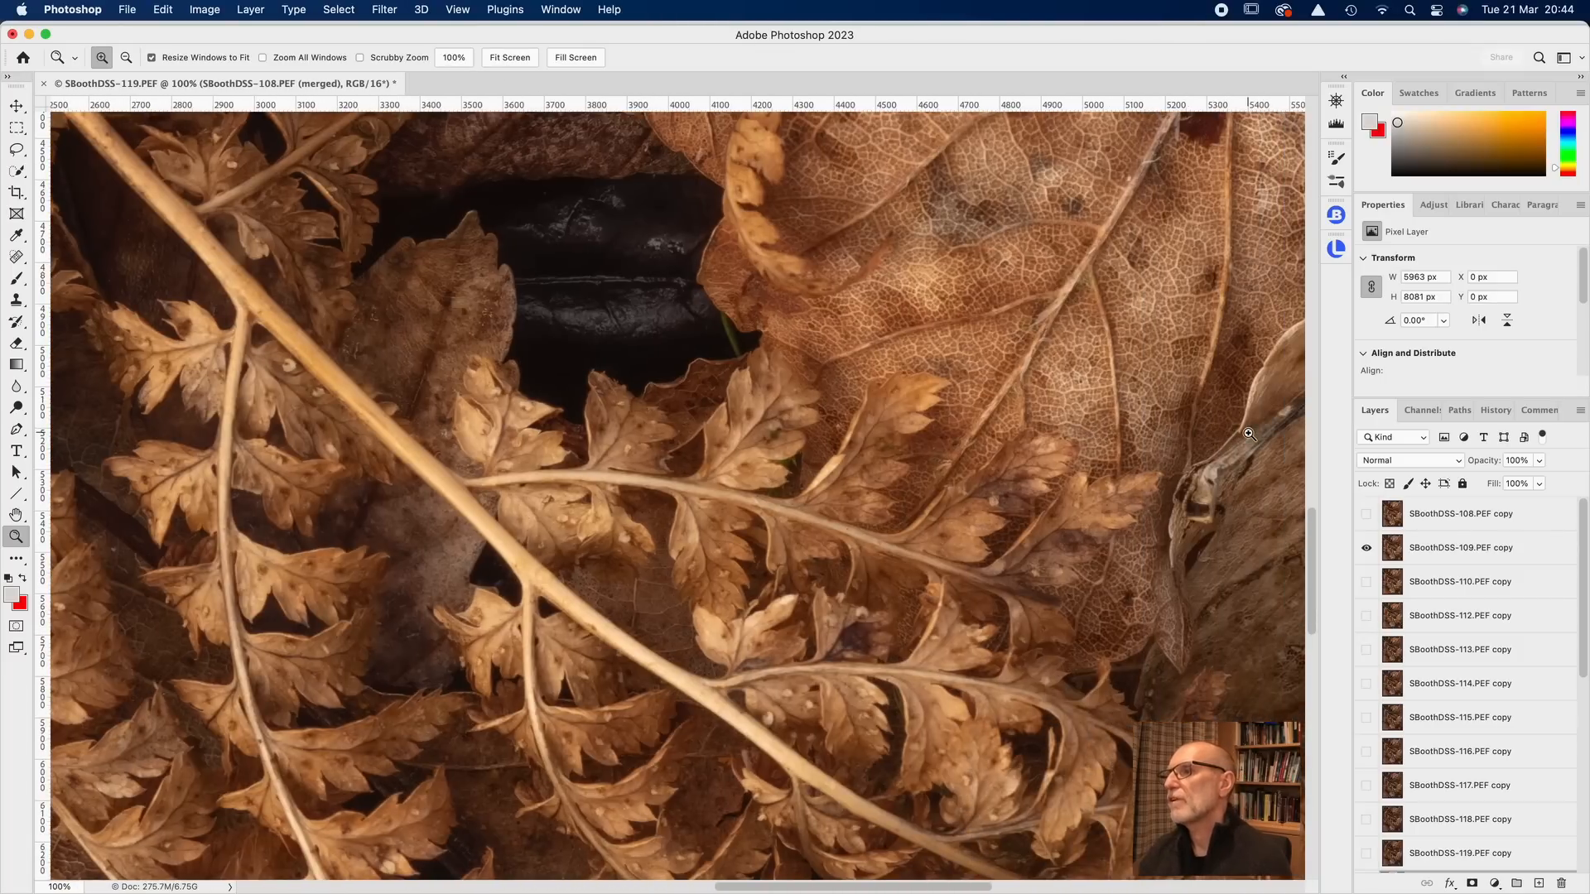
click(1366, 549)
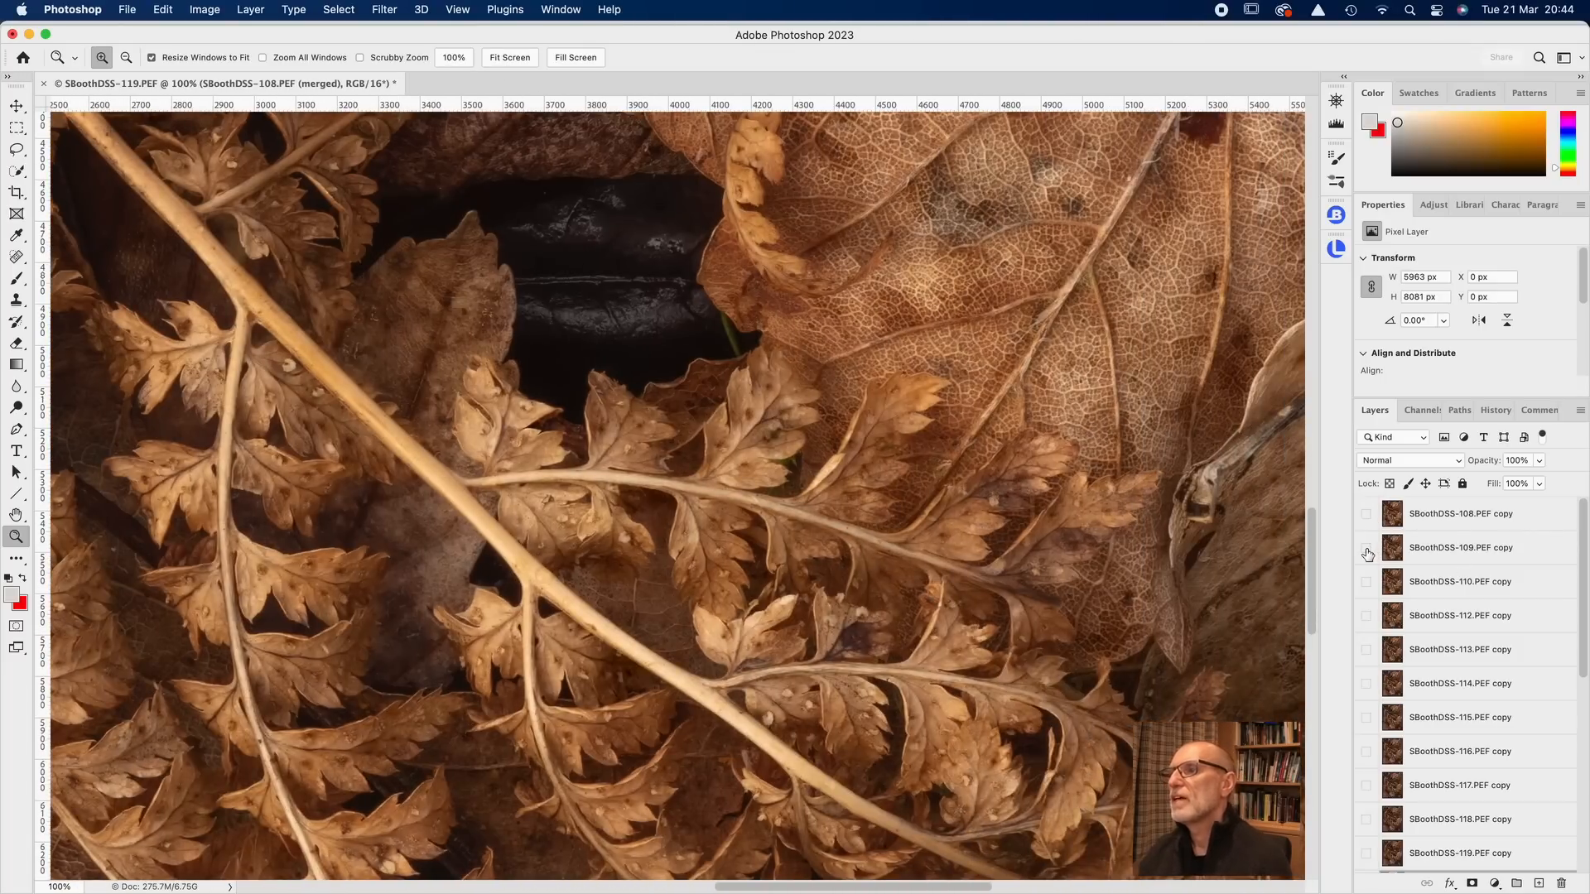
click(1367, 550)
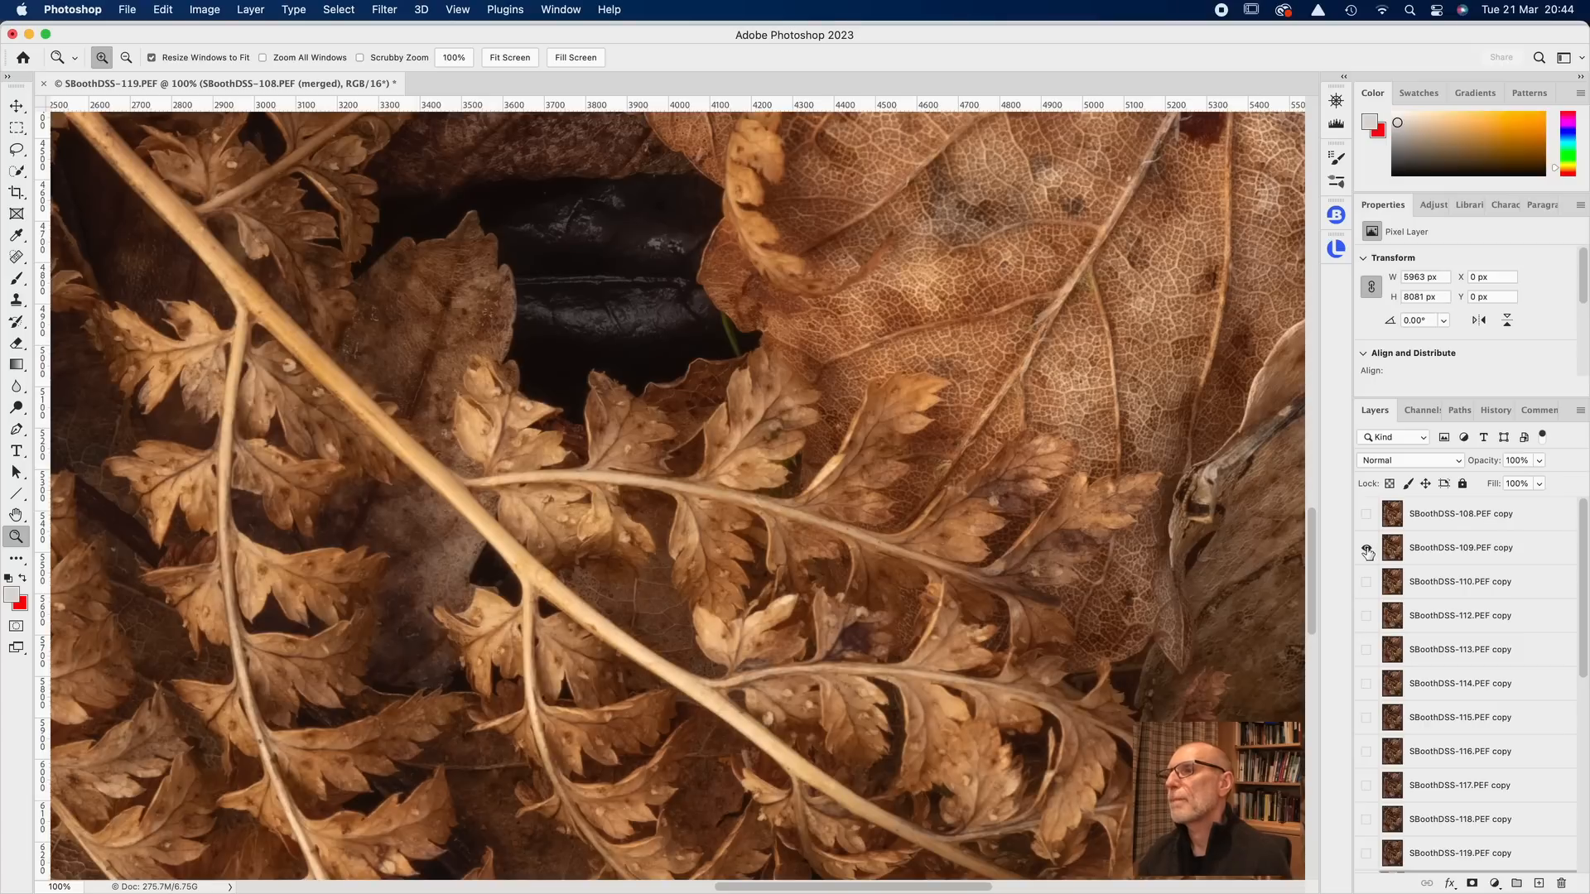
click(1367, 550)
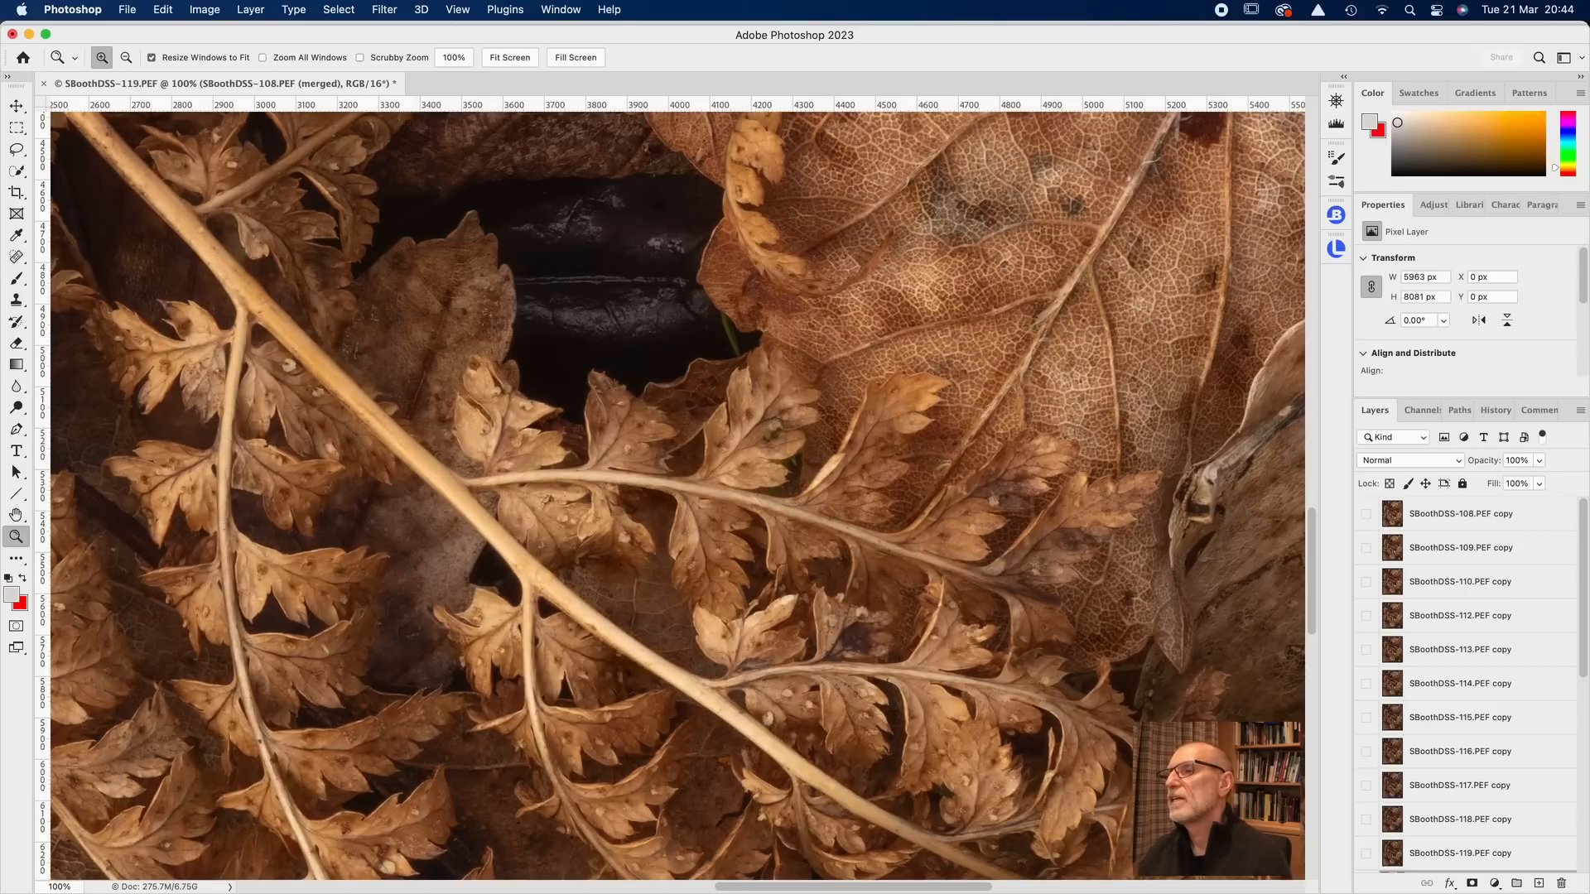
click(1367, 550)
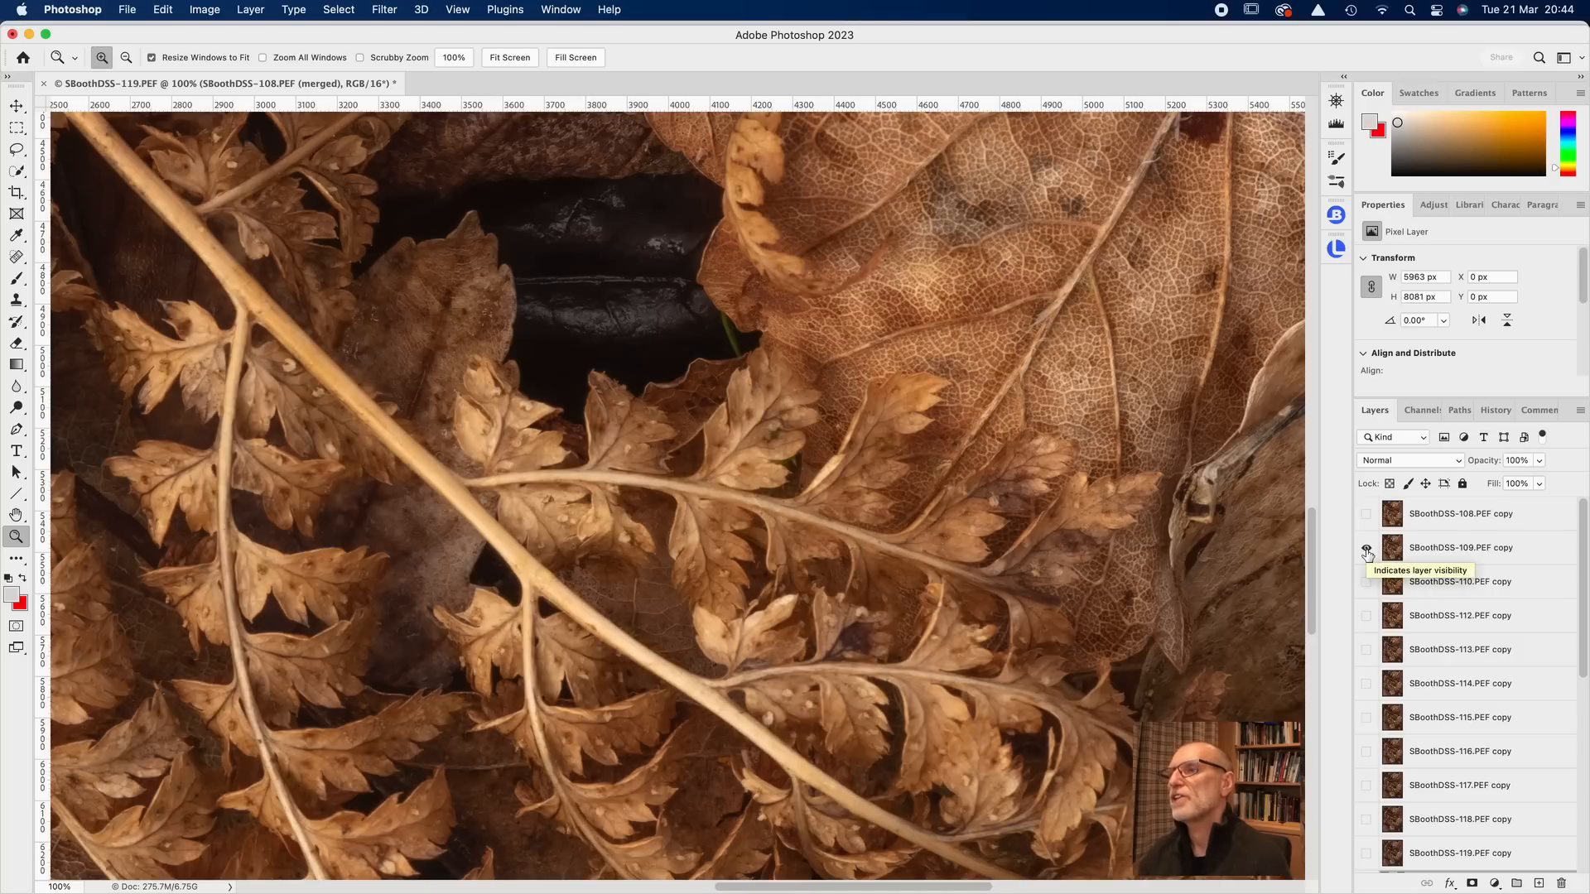
click(1367, 550)
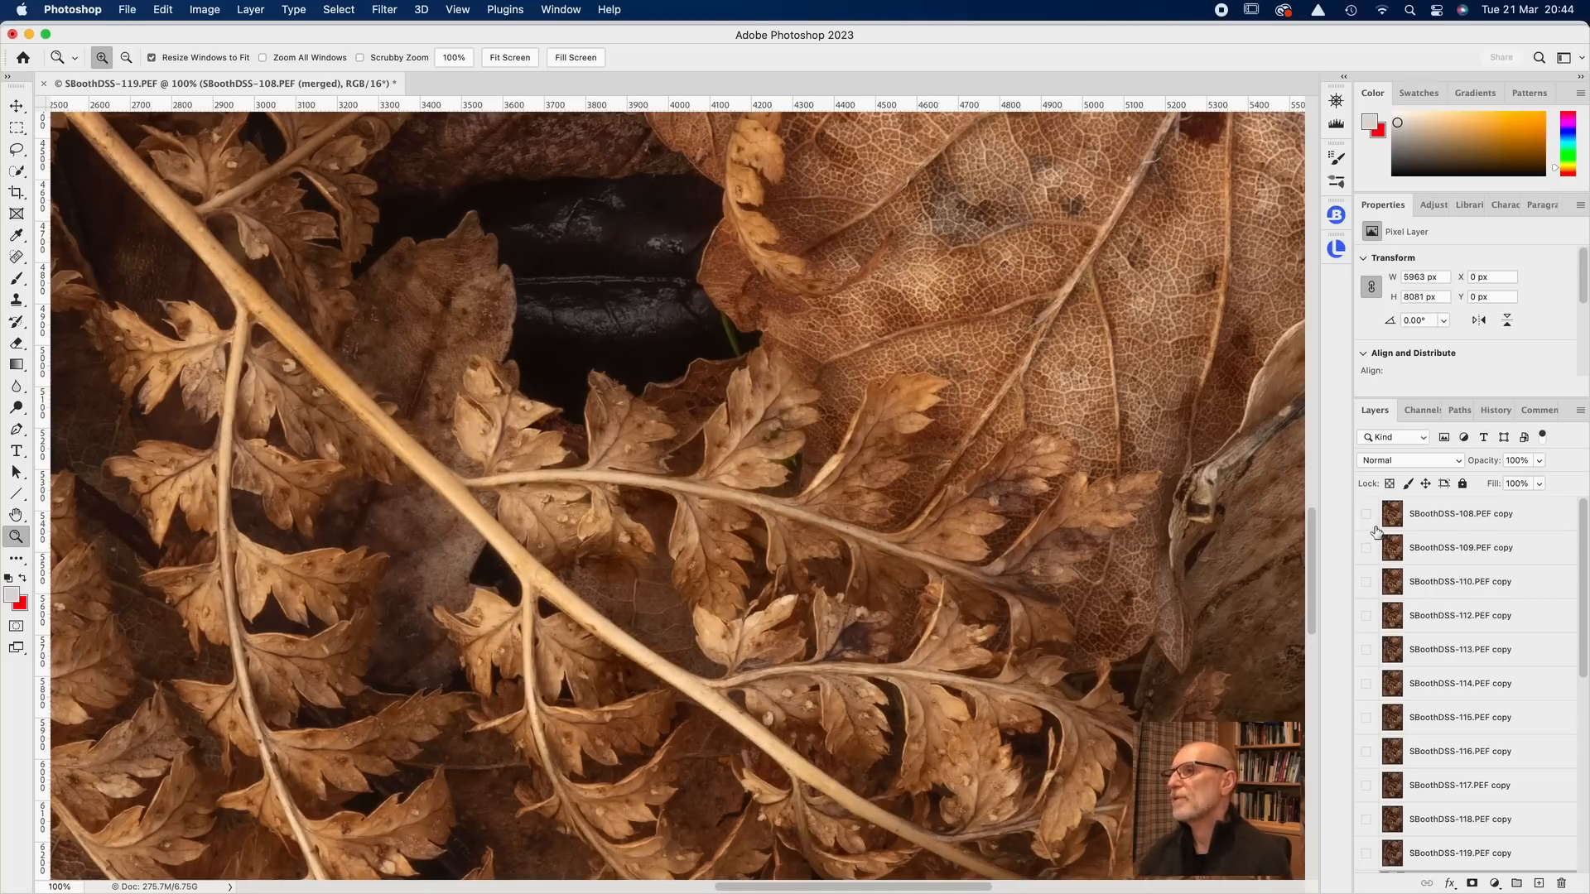
Delete the eleven hidden copy layers from SBoothDSS-108.PEF copy to SBoothDSS-119.PEF copy
click(1465, 518)
scroll(1464, 629, down, 3)
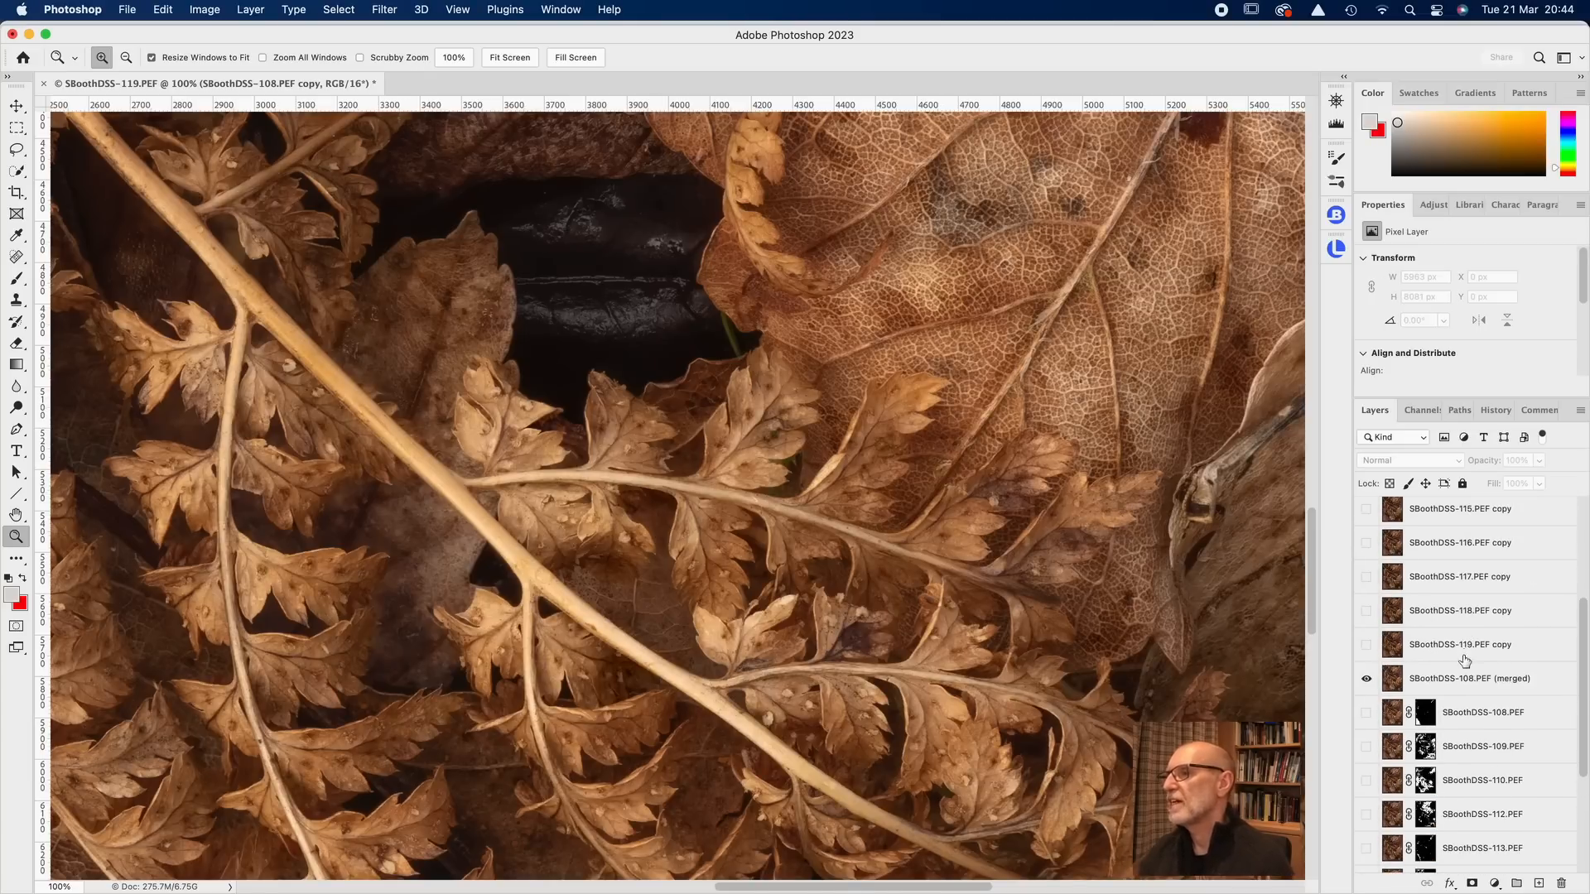
shift+click(1460, 652)
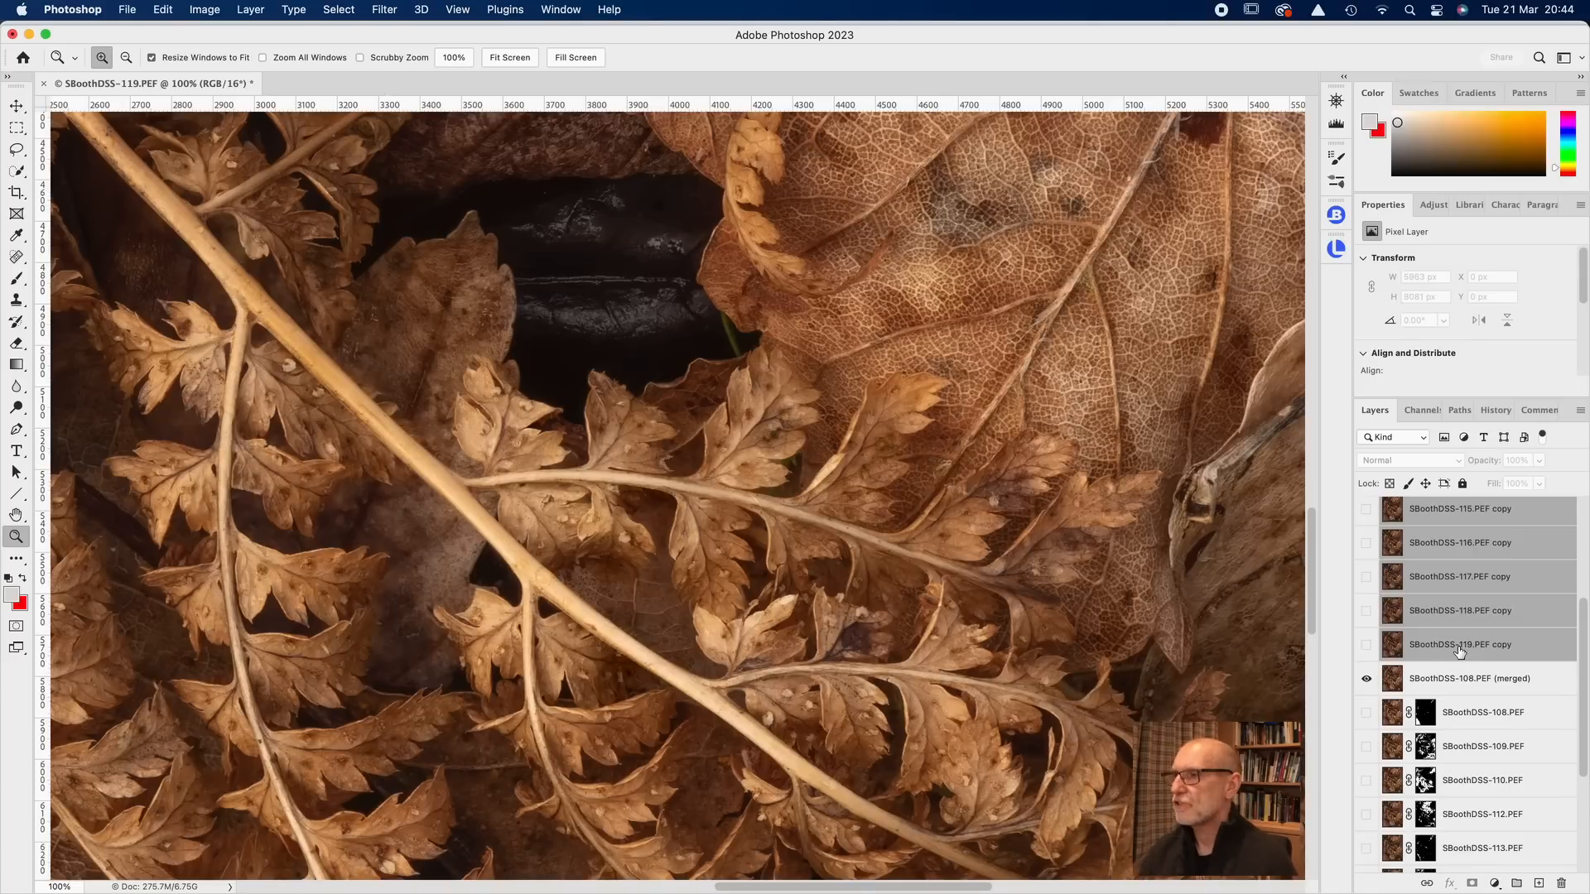
drag(1459, 652, 1563, 883)
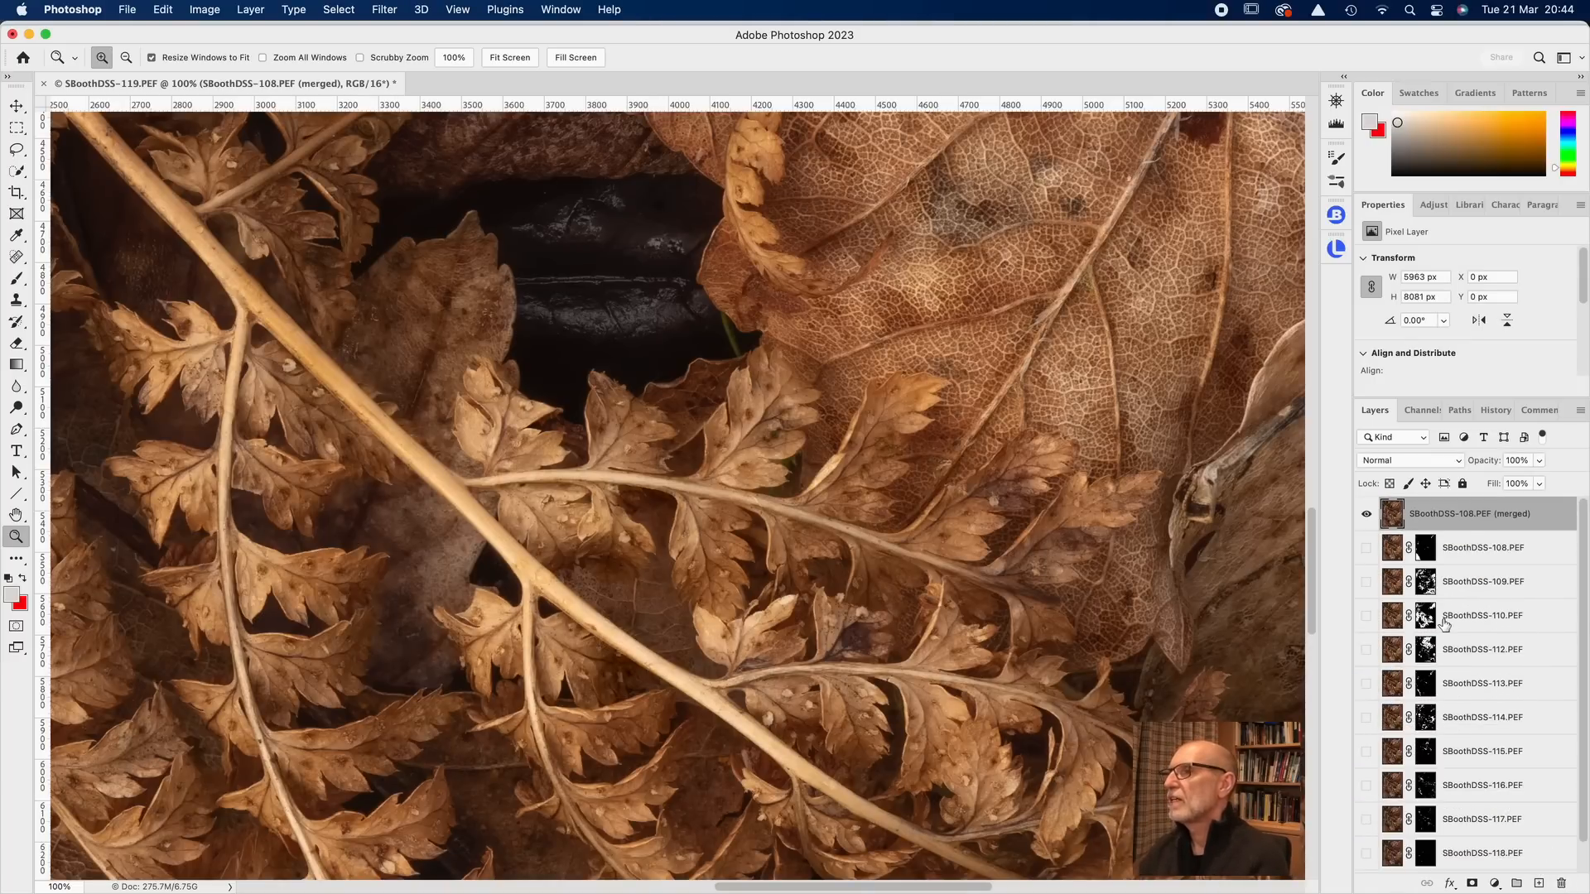
Delete the eleven hidden masked source layers from SBoothDSS-108.PEF to SBoothDSS-119.PEF, keeping only the merged layer
click(1465, 551)
scroll(1499, 818, down, 1)
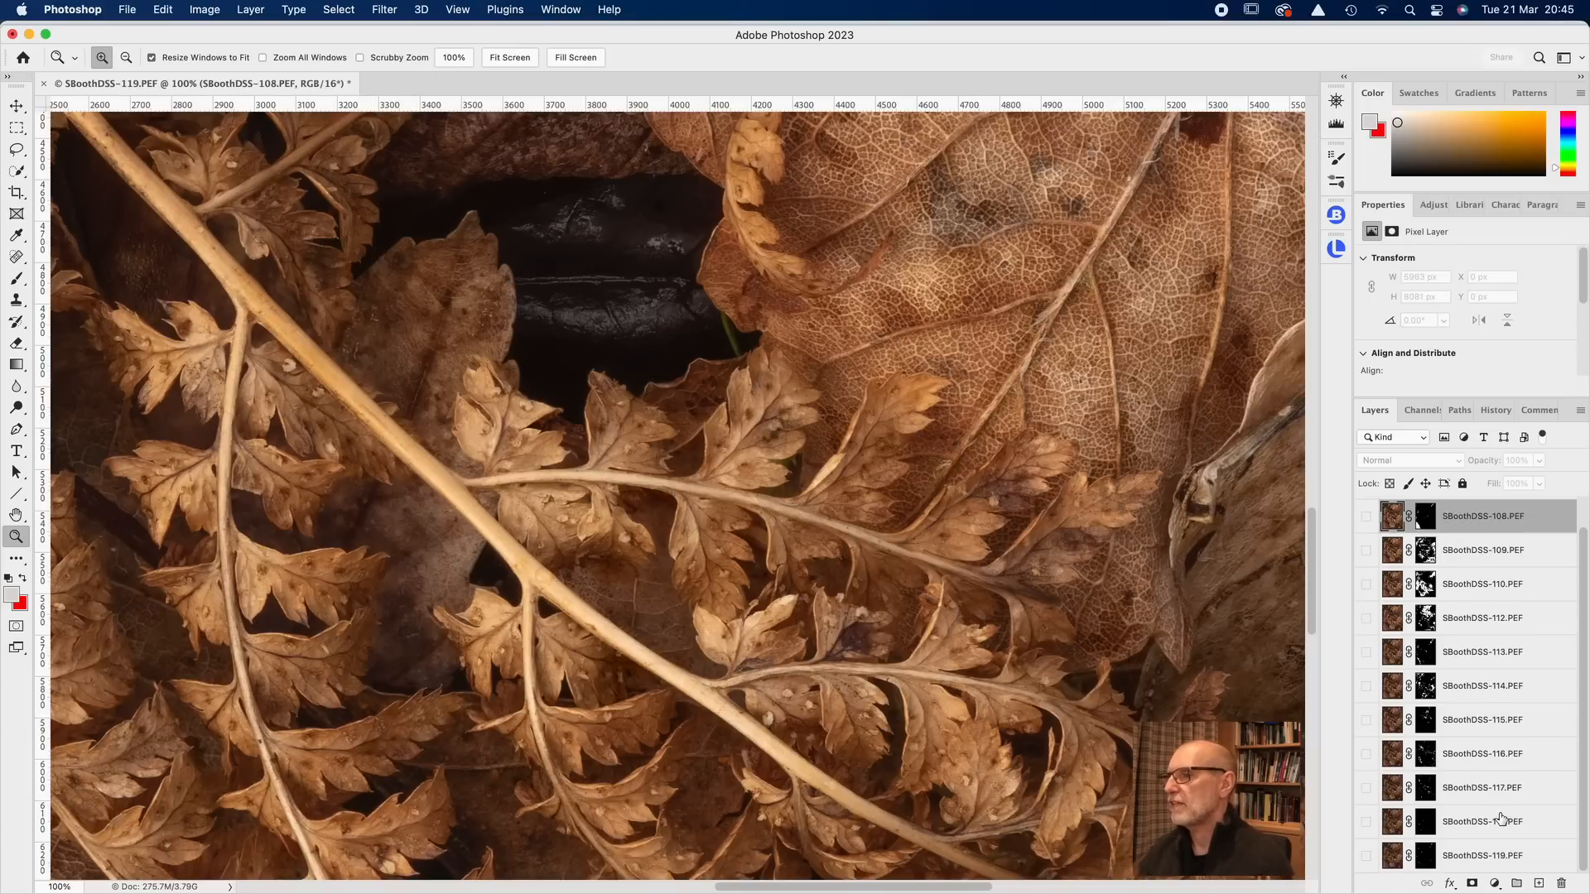
shift+click(1484, 862)
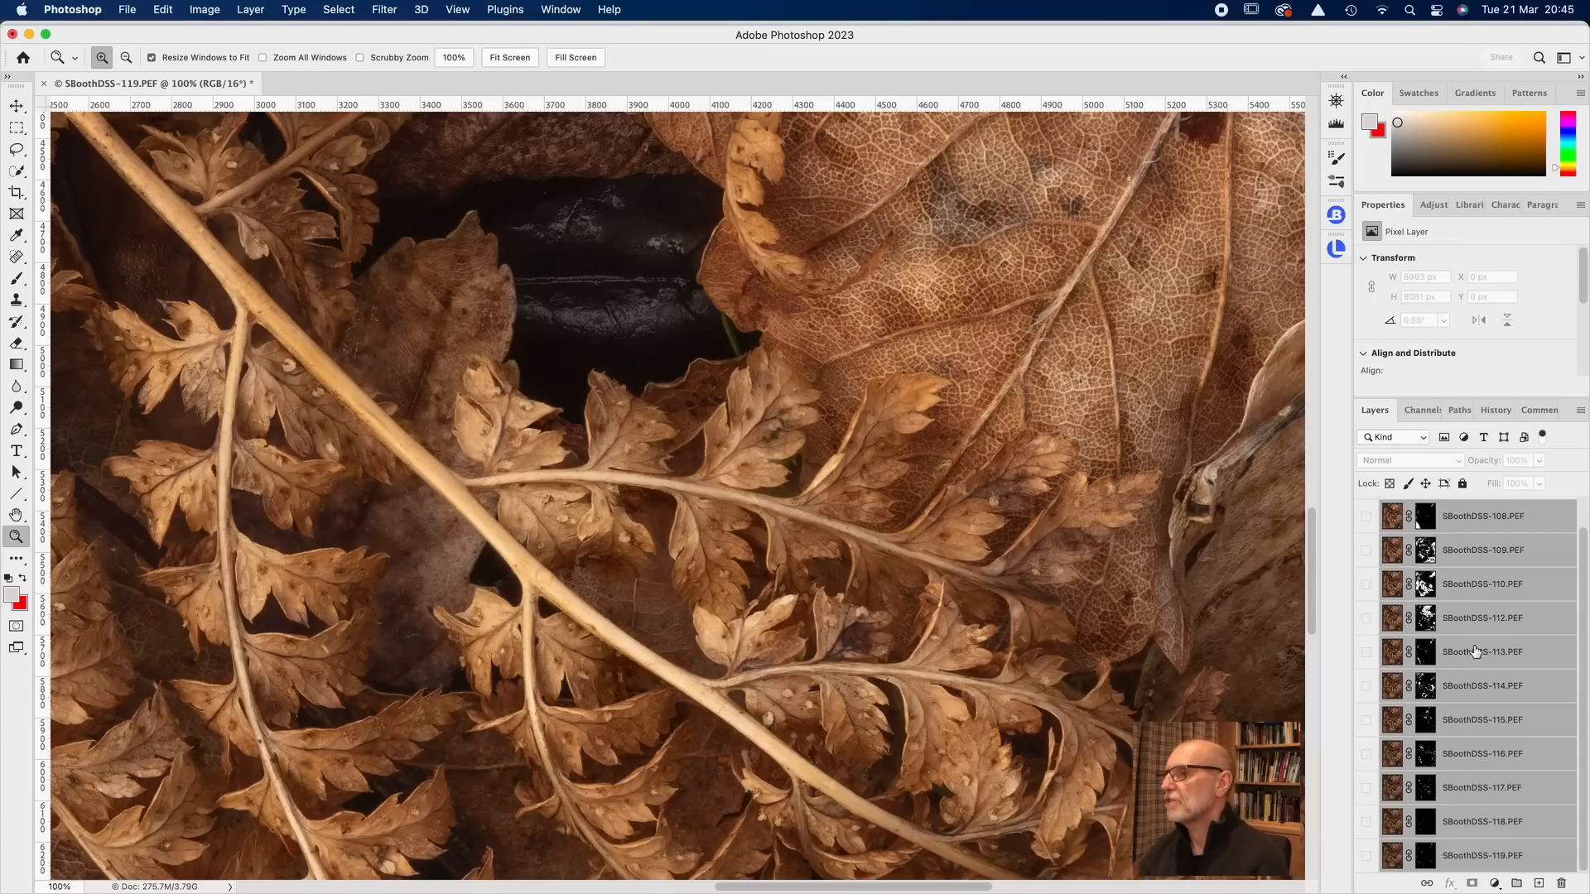
key(super+e)
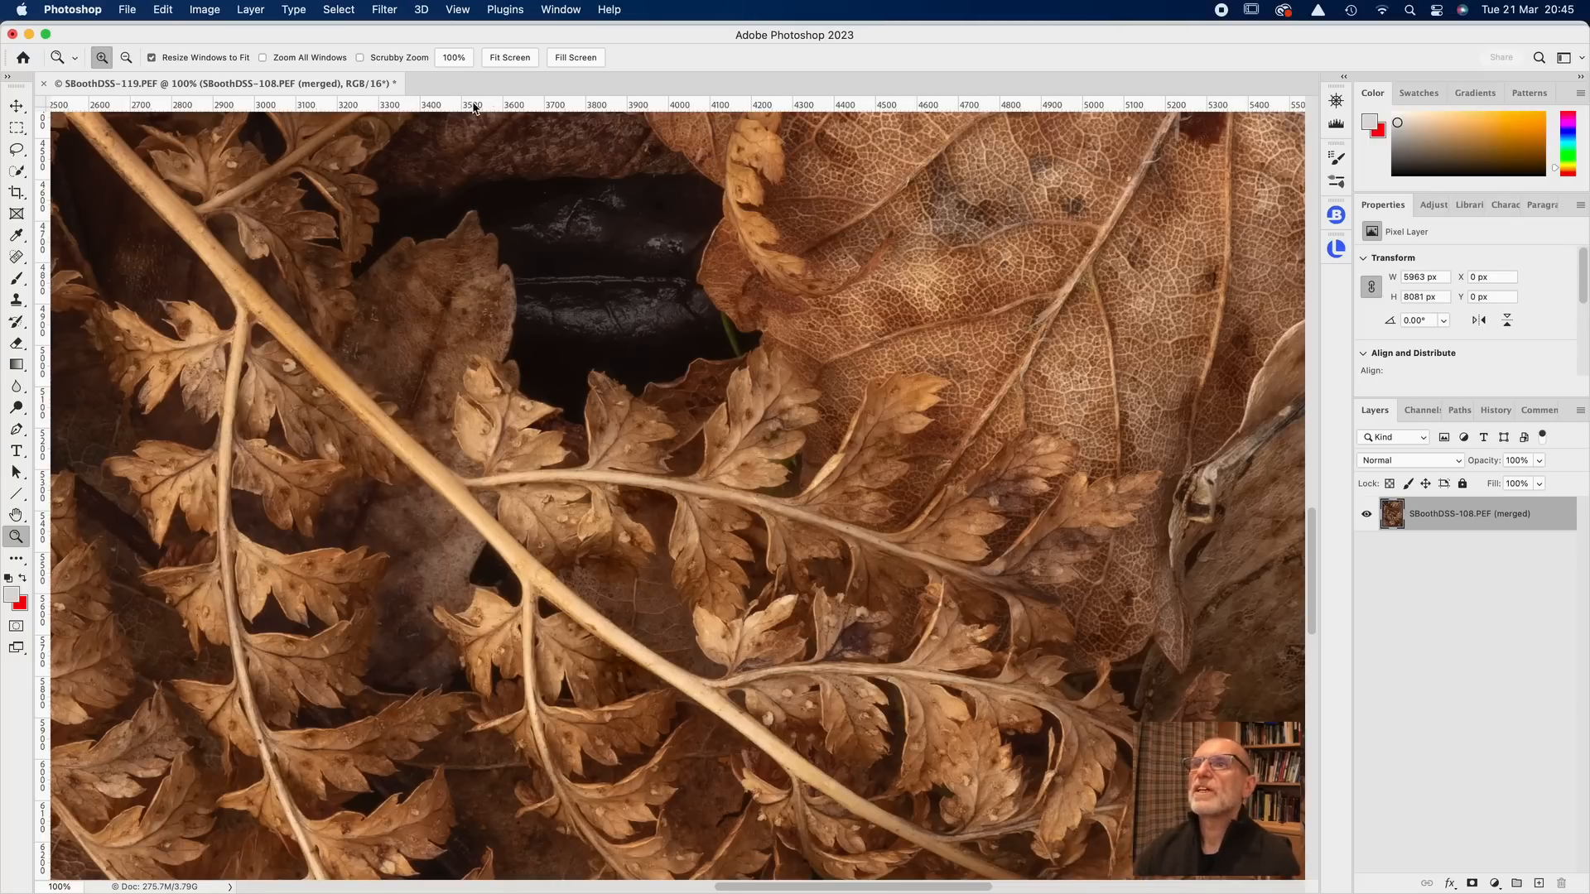
Fit the whole image in the window and clear the selection around its edges
click(514, 58)
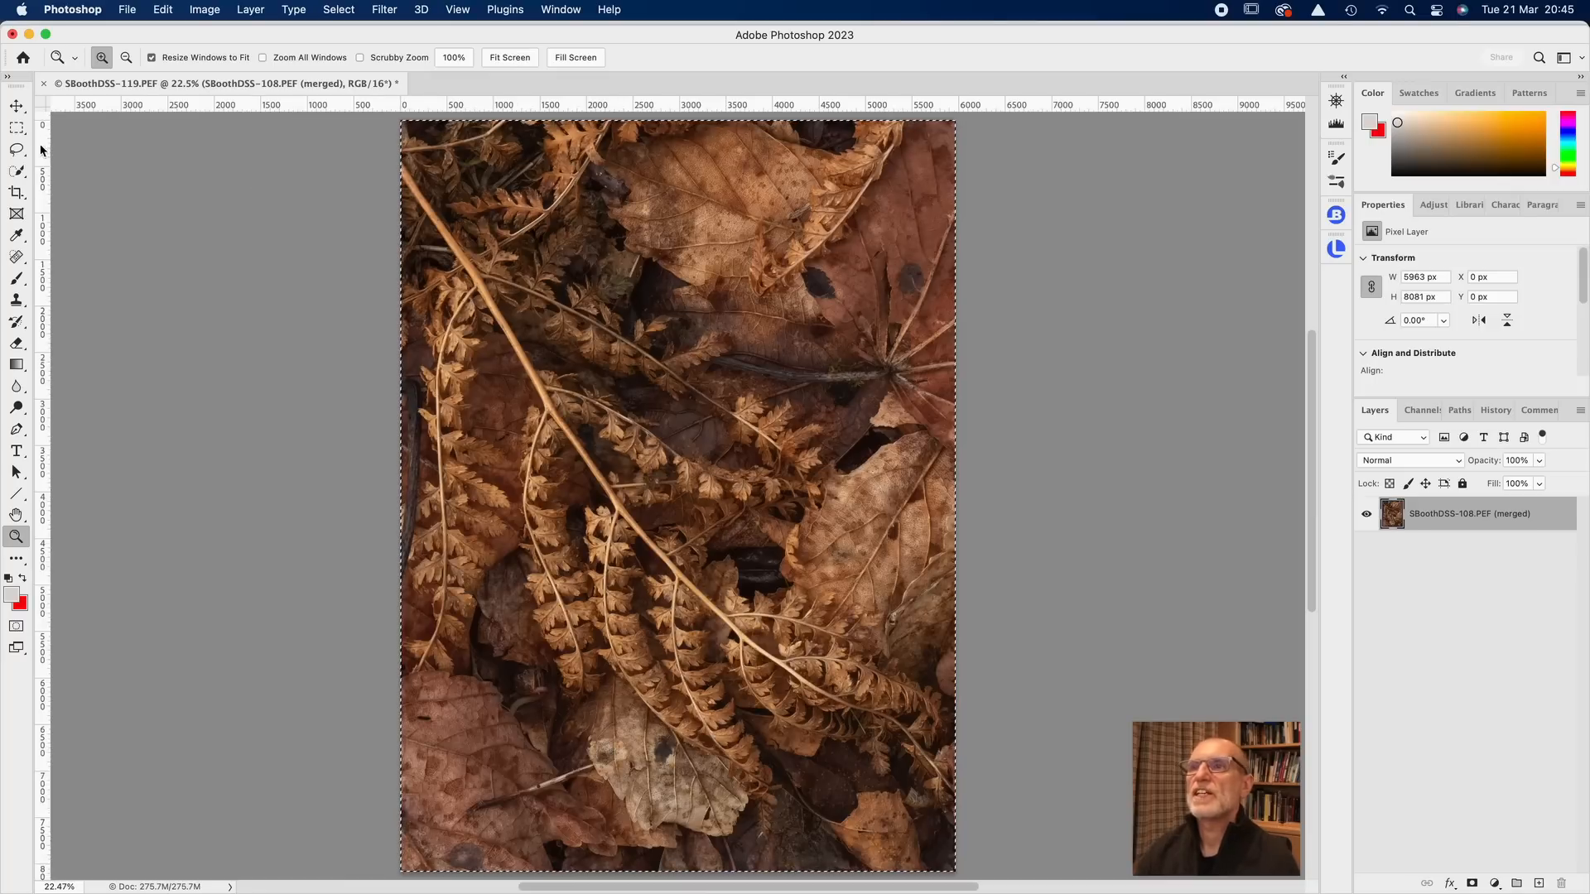
key(m)
click(208, 201)
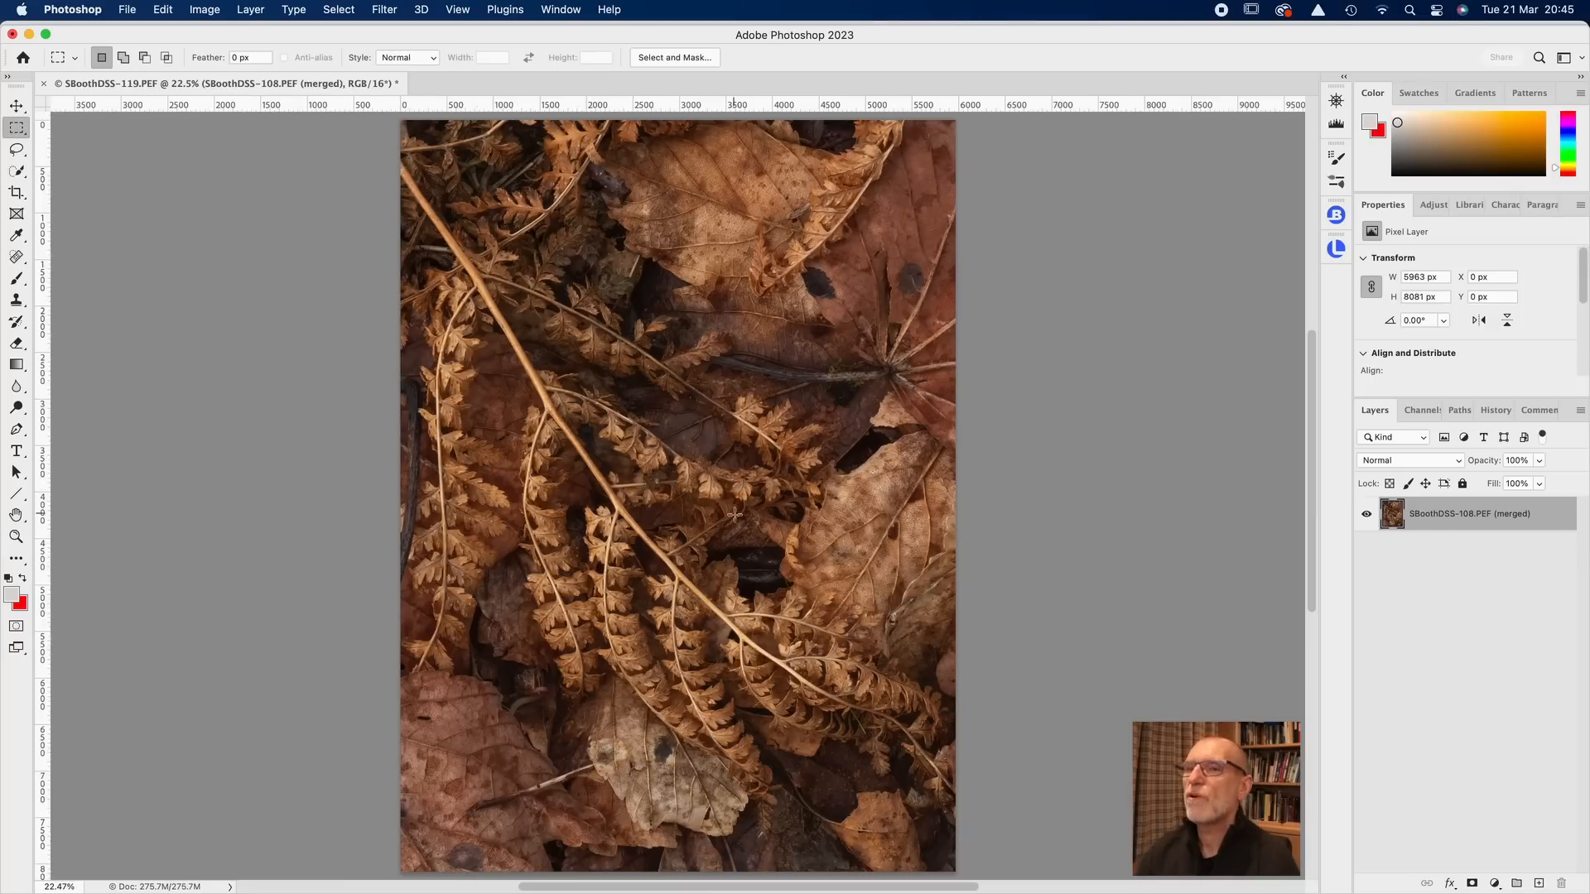
Remove the small green speck on the dark leaf above the black gap with the content-aware Spot Healing Brush at 100% zoom
click(16, 536)
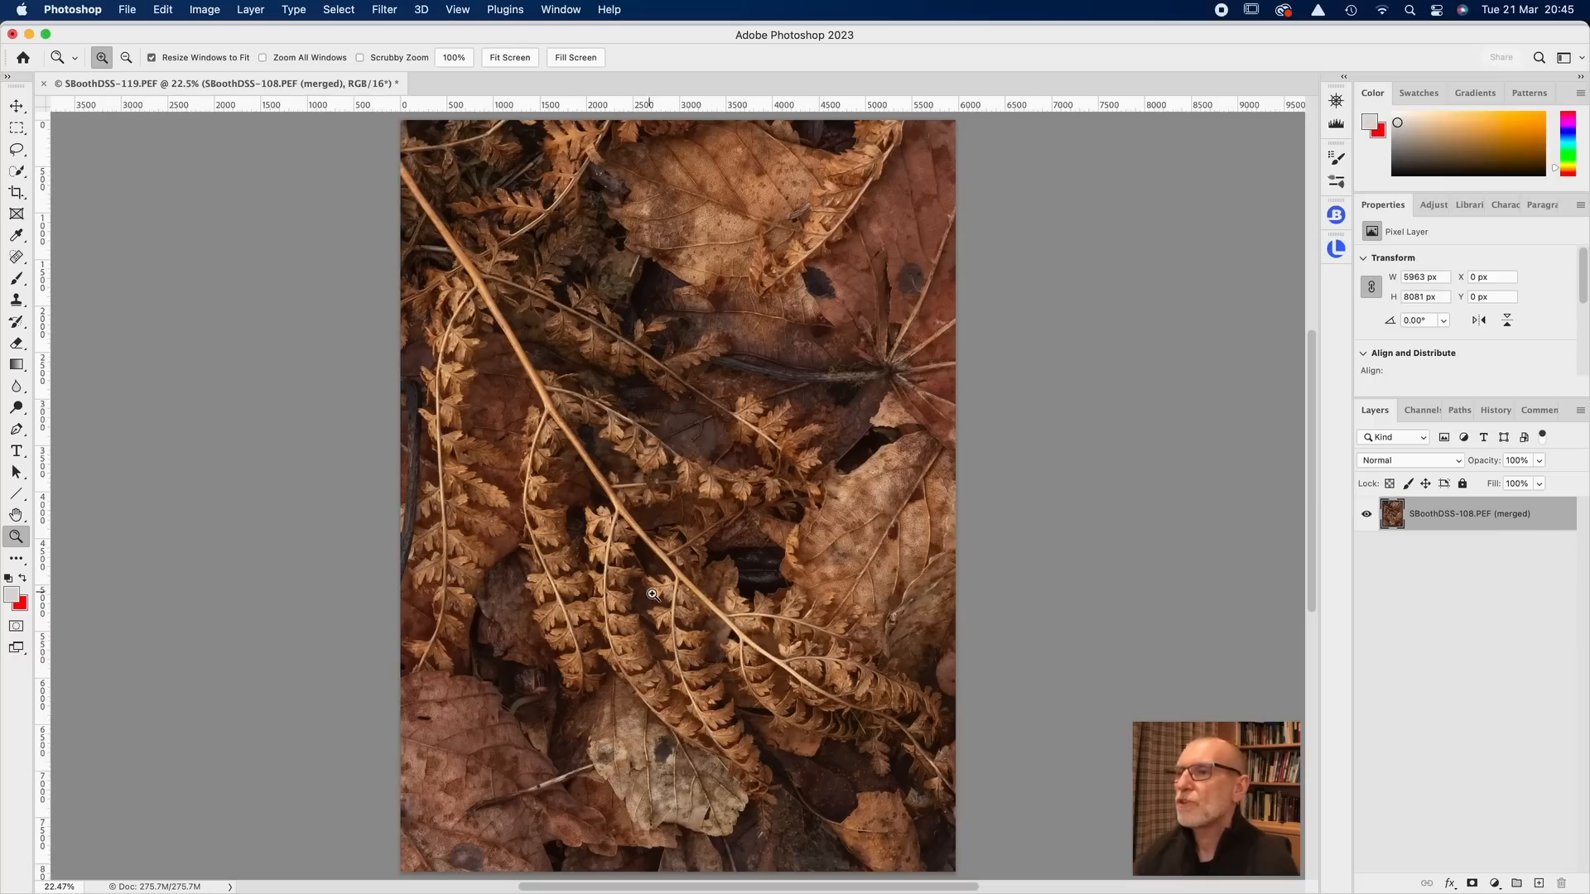
click(649, 595)
click(714, 598)
scroll(714, 597, up, 3)
scroll(714, 597, right, 3)
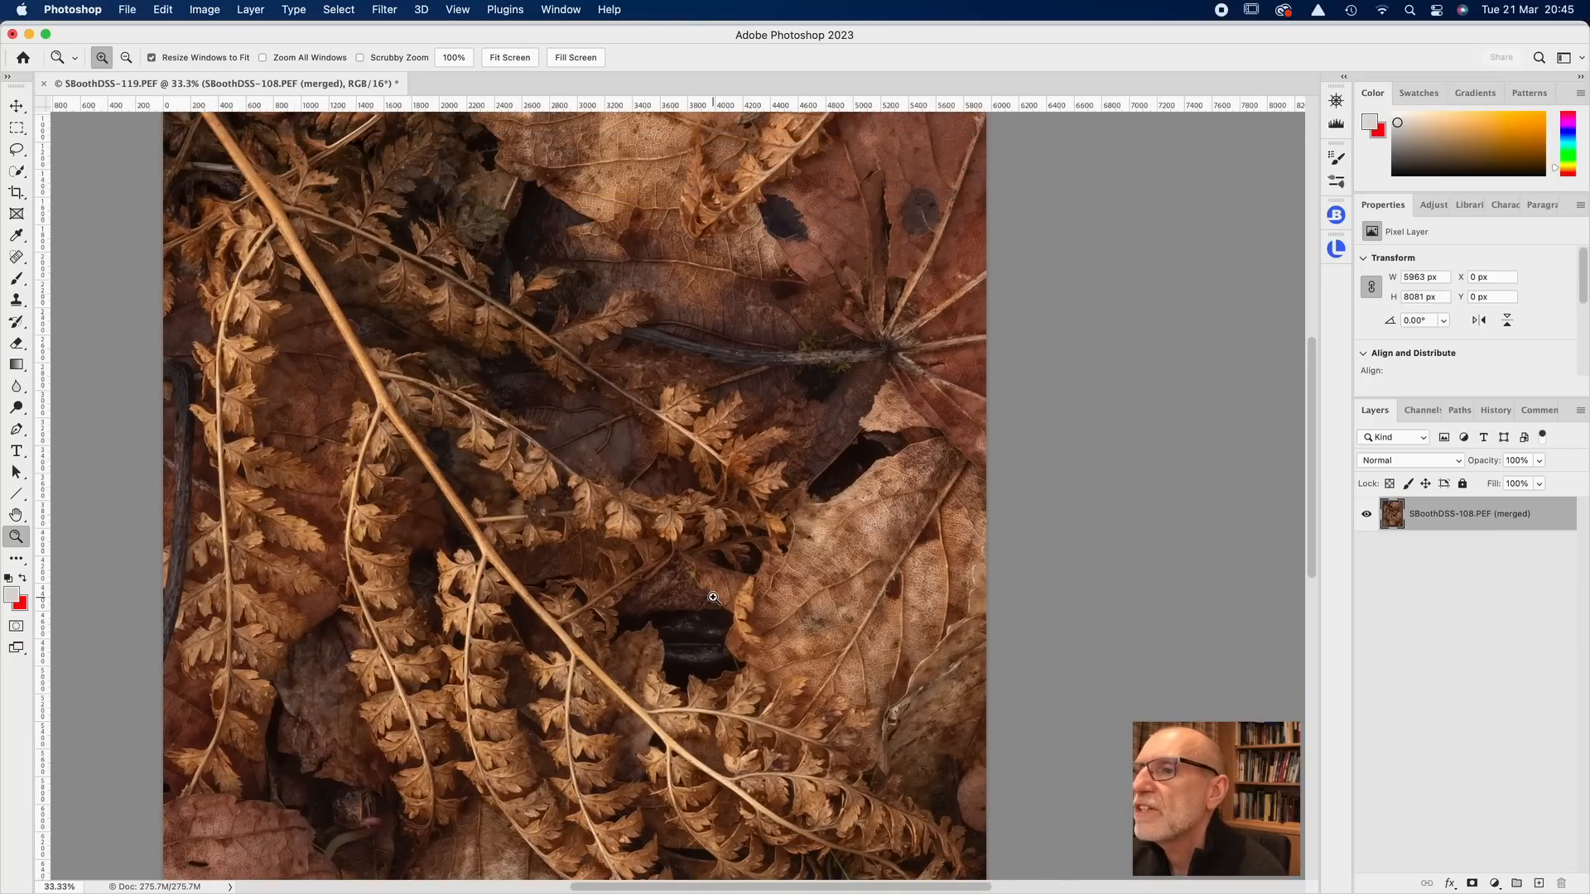
click(712, 594)
click(703, 590)
click(652, 586)
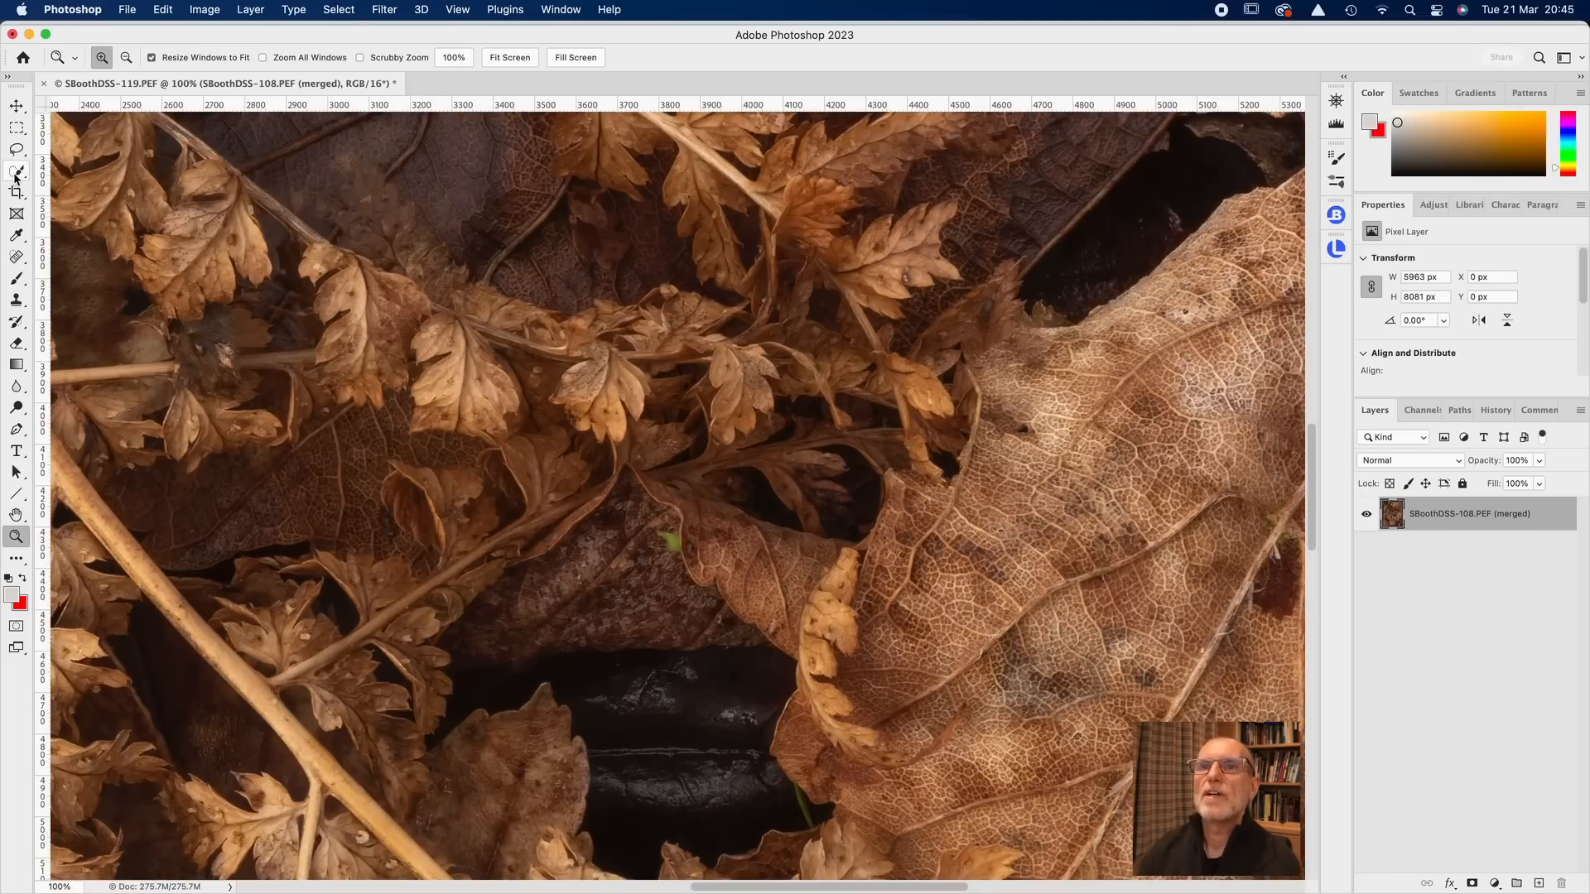
click(15, 258)
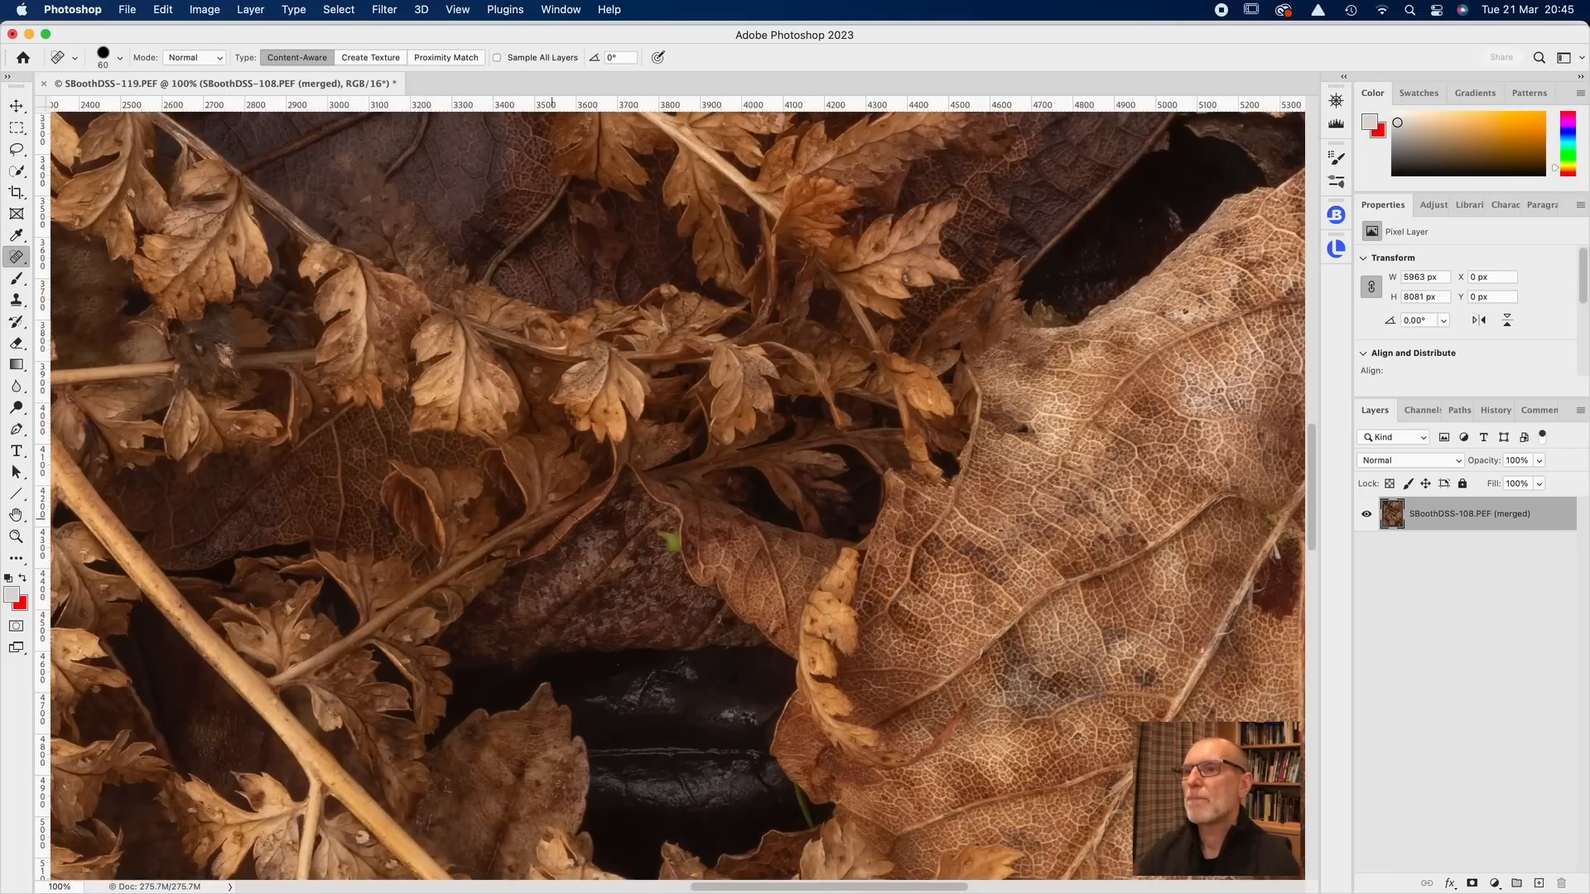
click(666, 543)
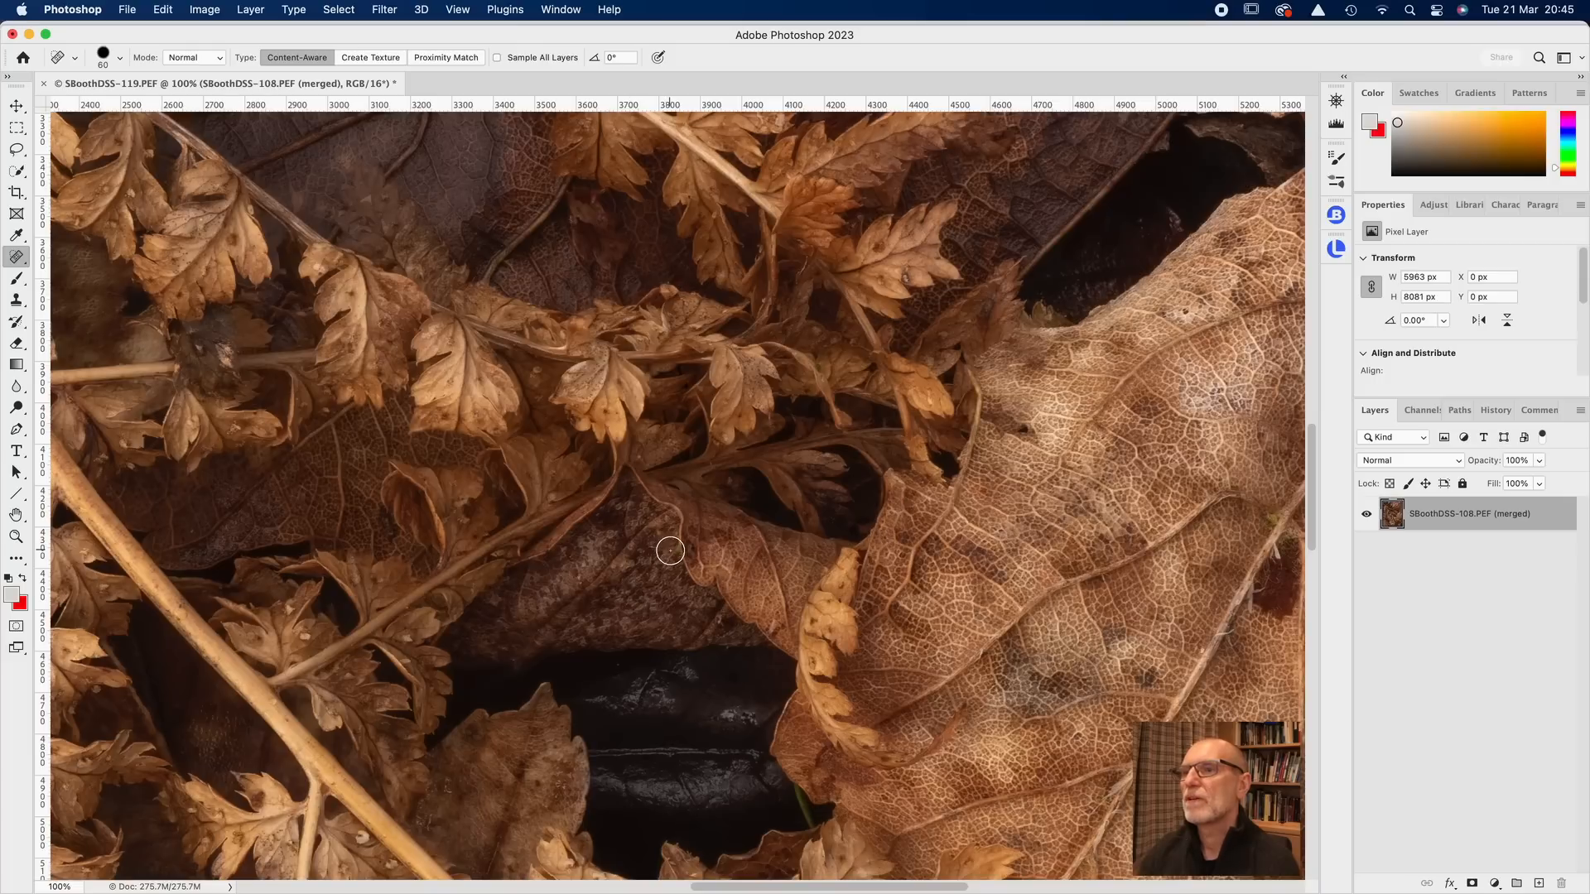
Heal away the short pale stalk beside the greenish fern leaf, just left of the large veined leaf in the upper part
scroll(630, 572, up, 3)
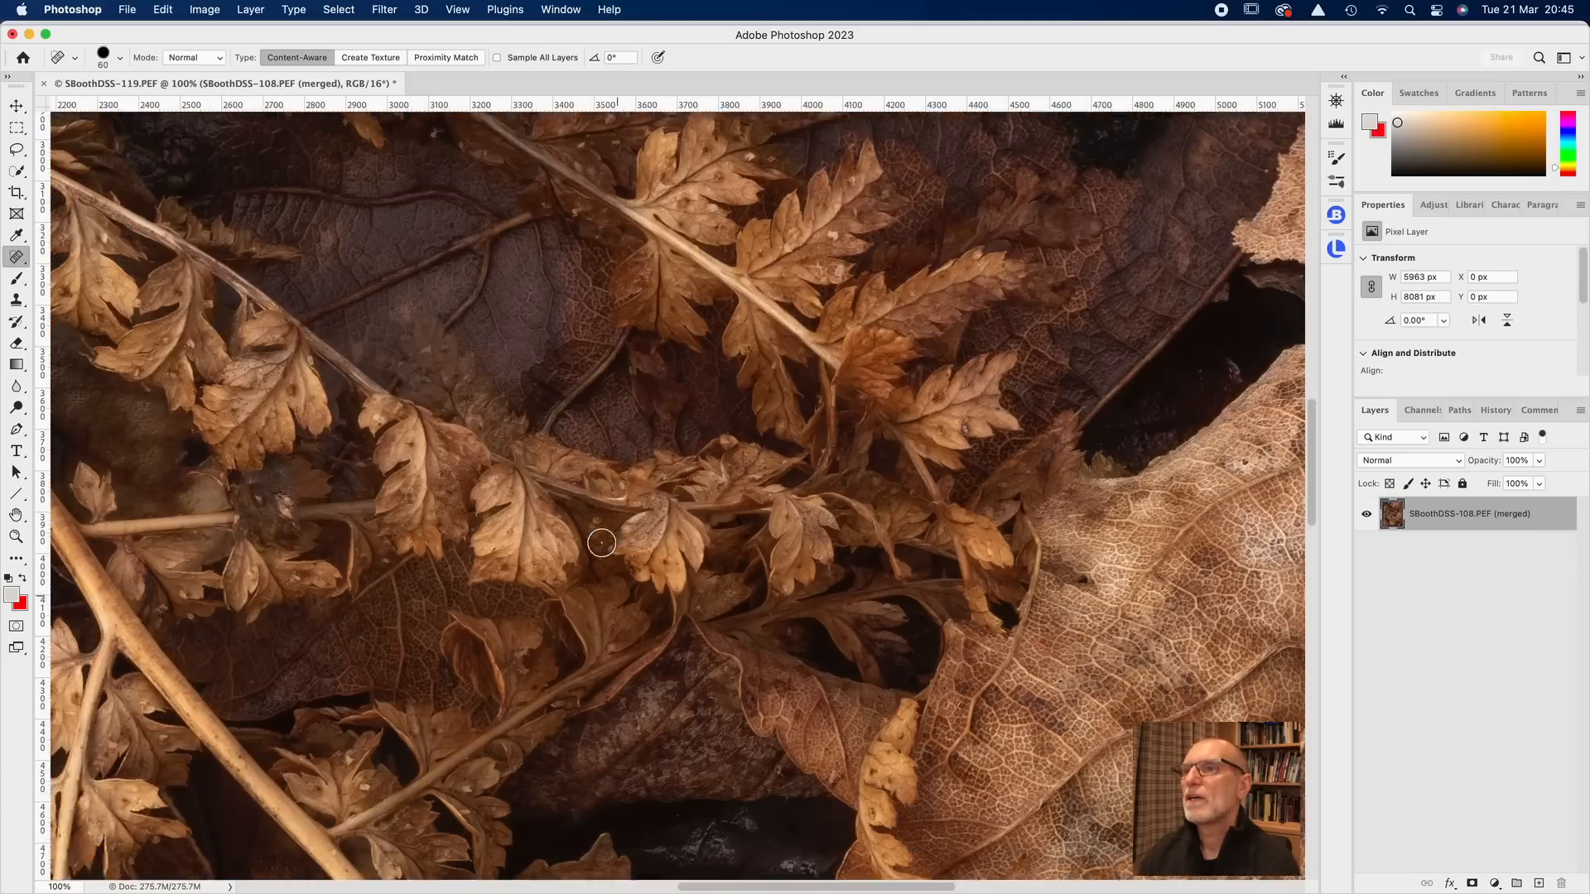
scroll(601, 544, up, 5)
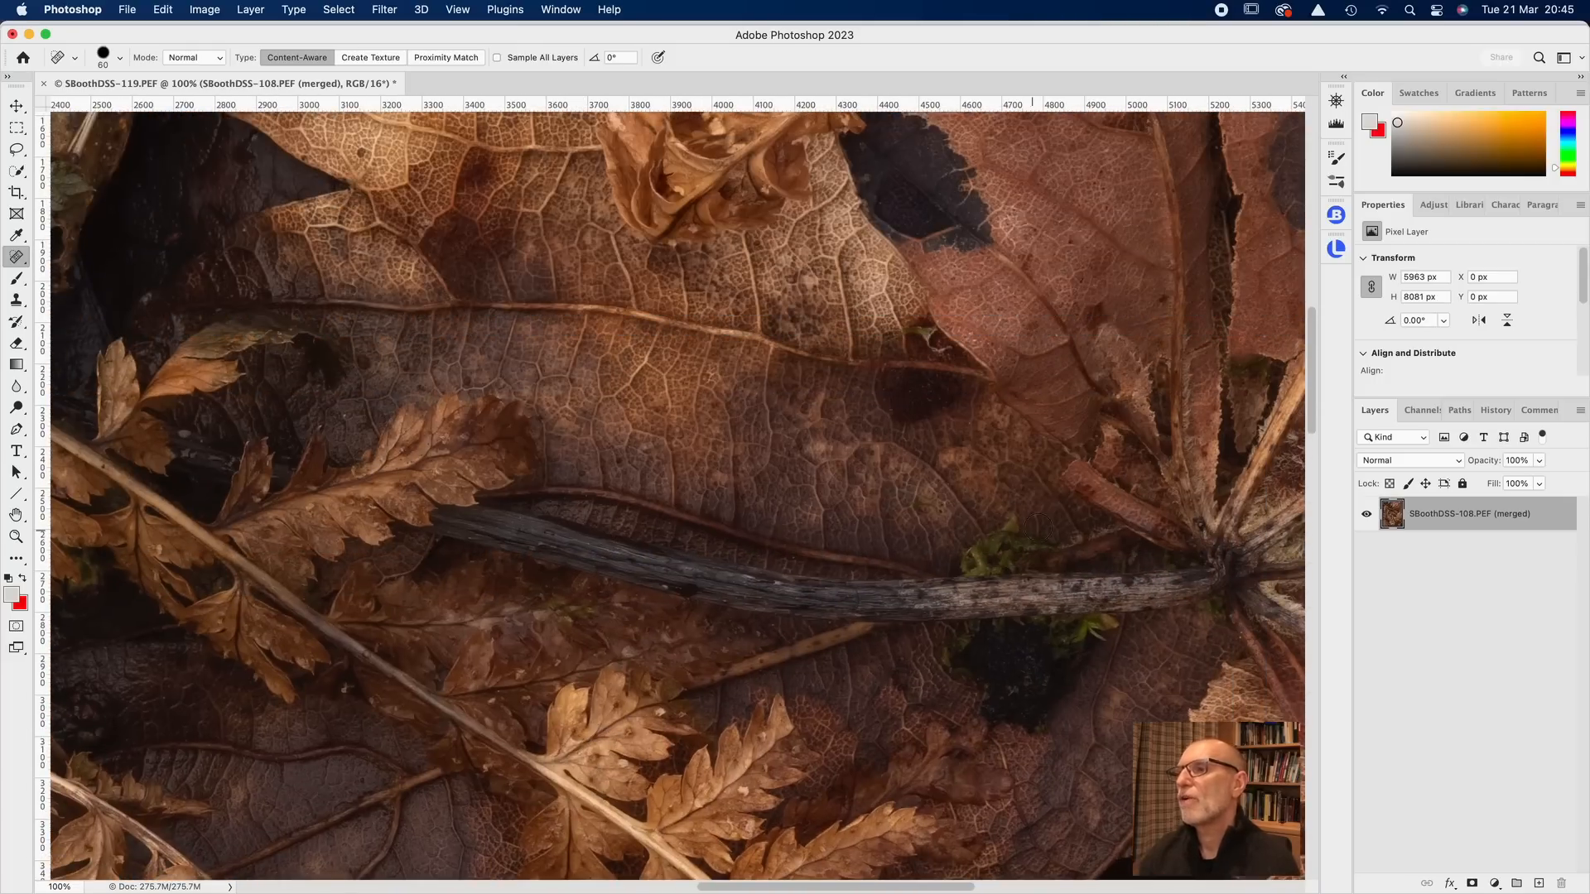
scroll(479, 426, left, 10)
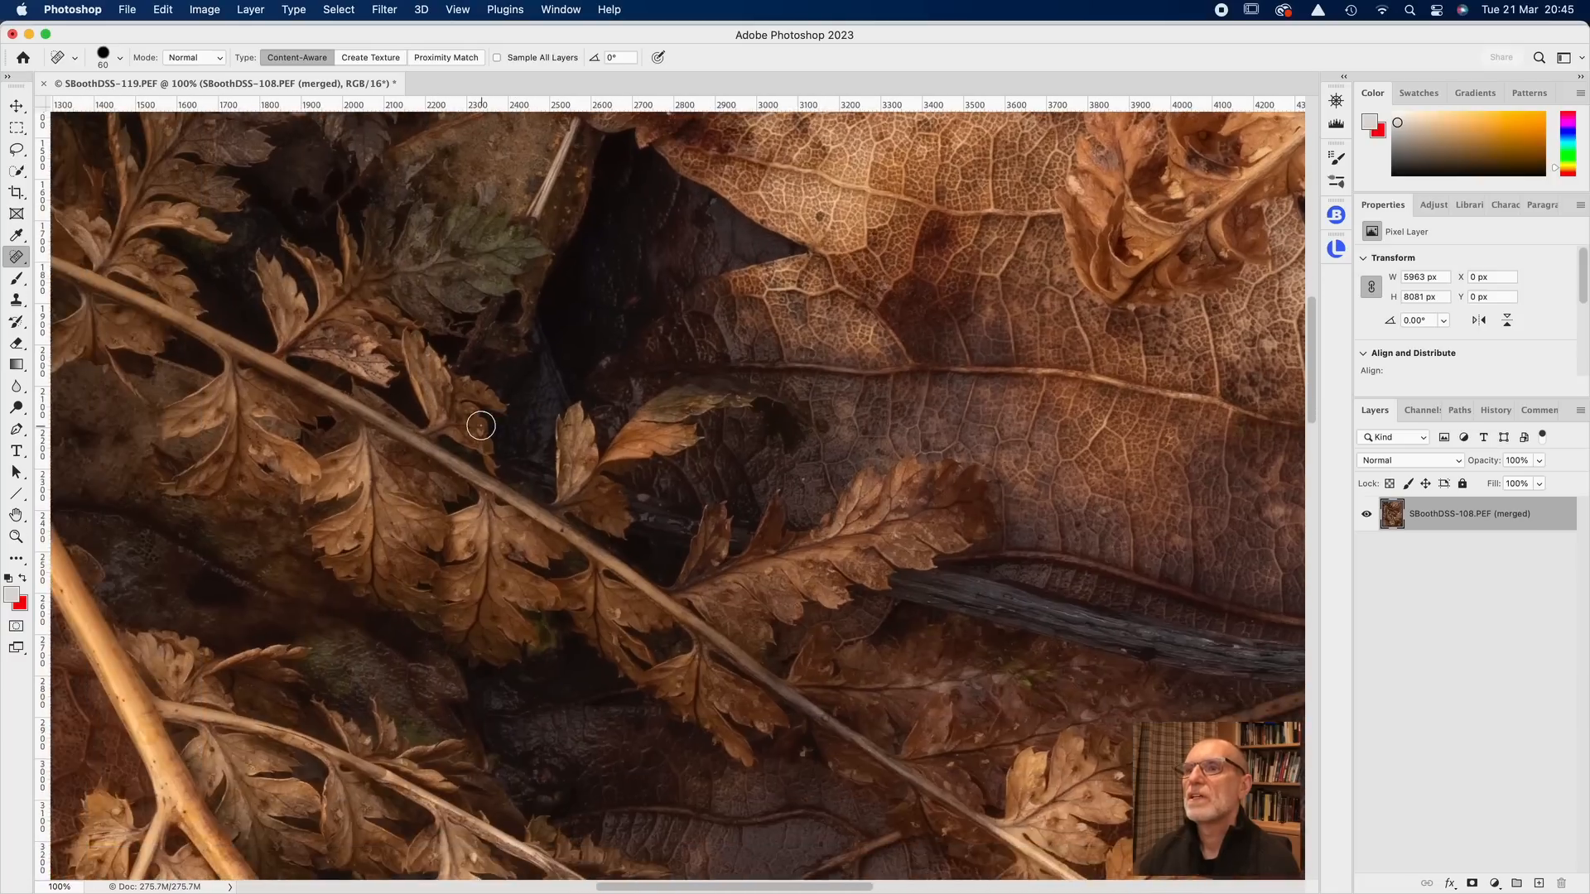
scroll(480, 426, up, 8)
drag(524, 380, 556, 323)
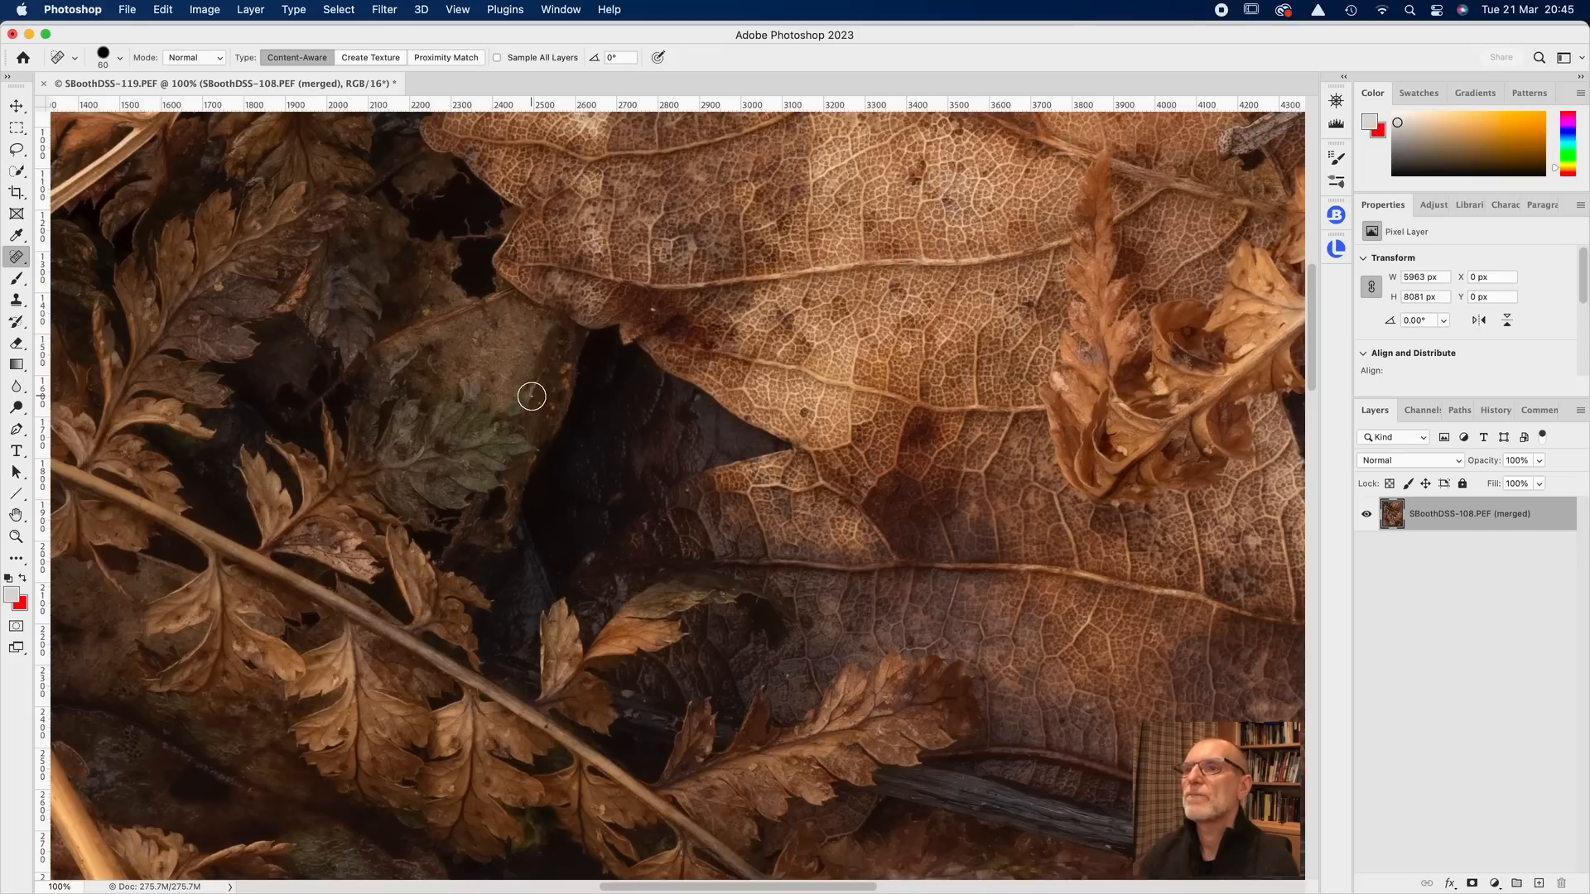
Heal away the pale horizontal stalk left of the thick diagonal stem near the image's upper left edge
scroll(533, 418, left, 10)
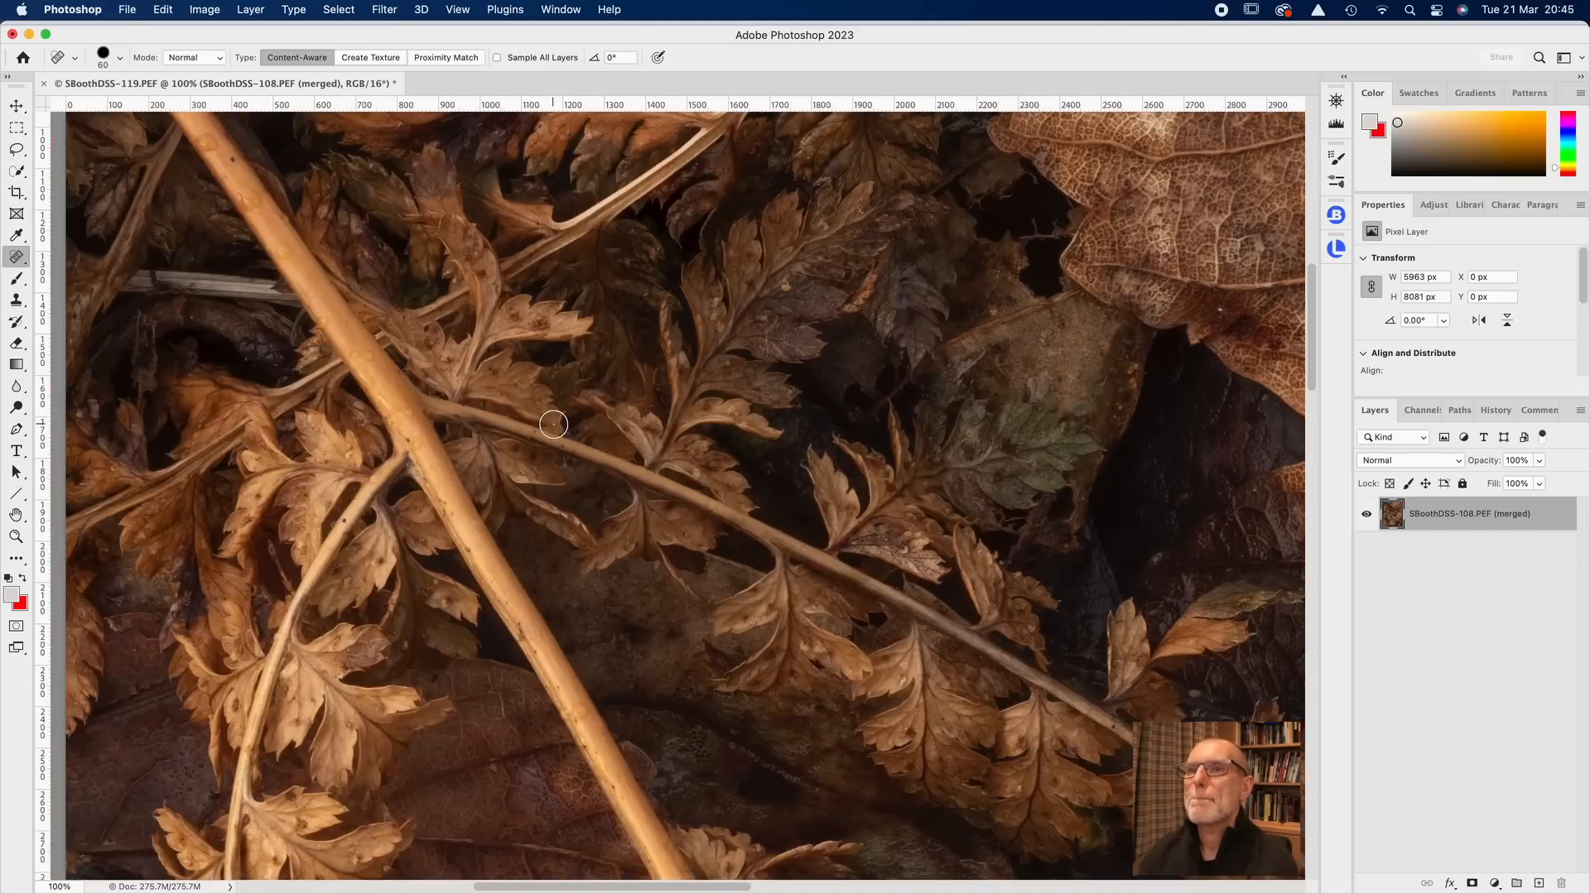
scroll(553, 424, left, 4)
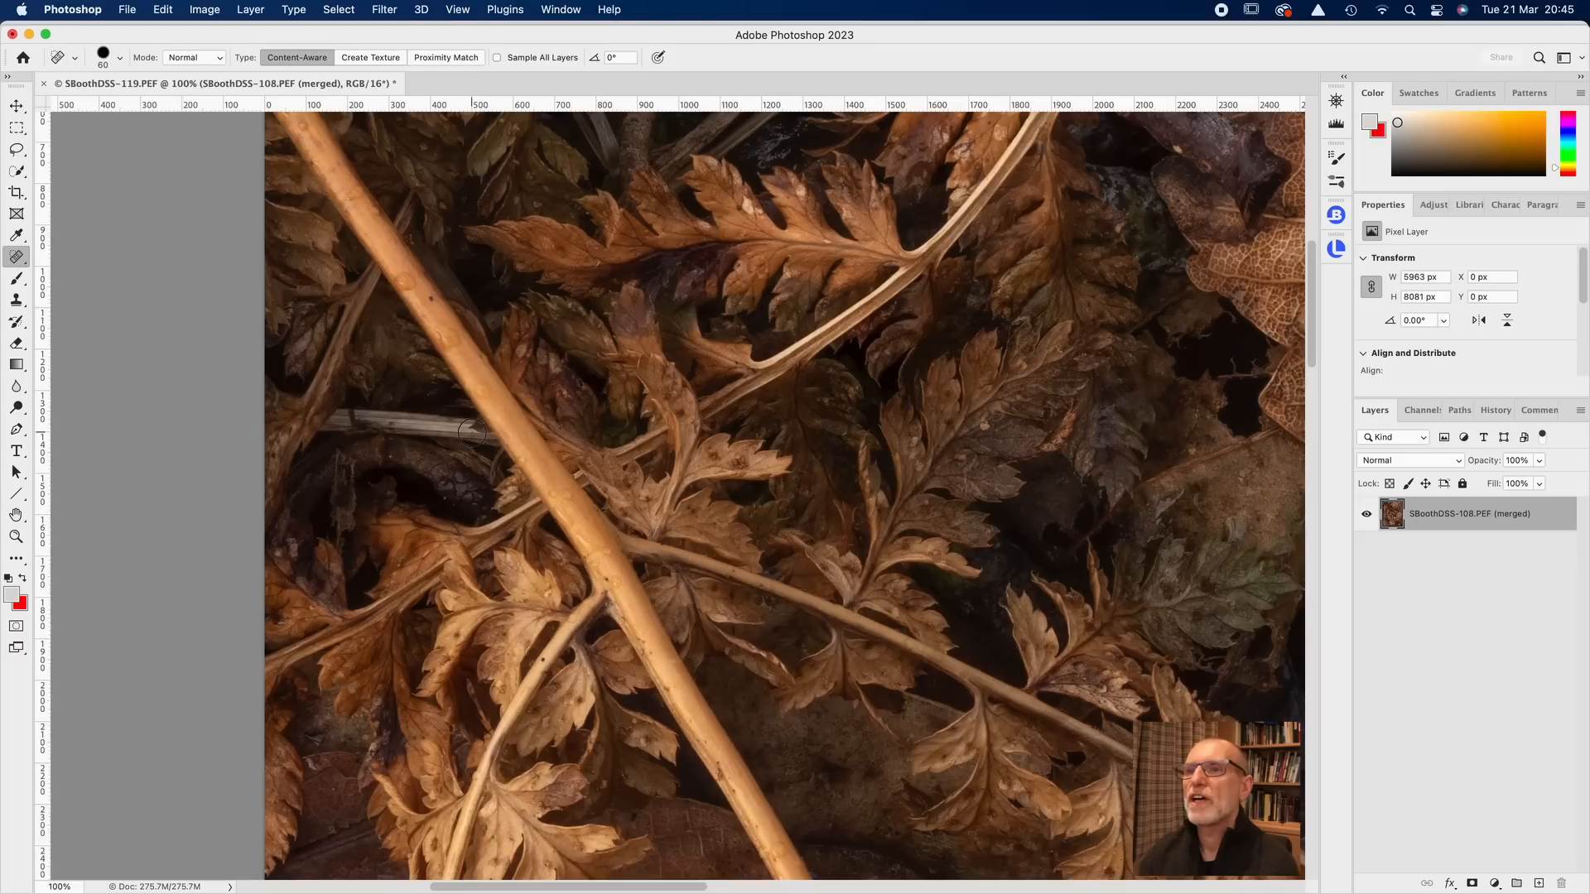
drag(446, 429, 338, 422)
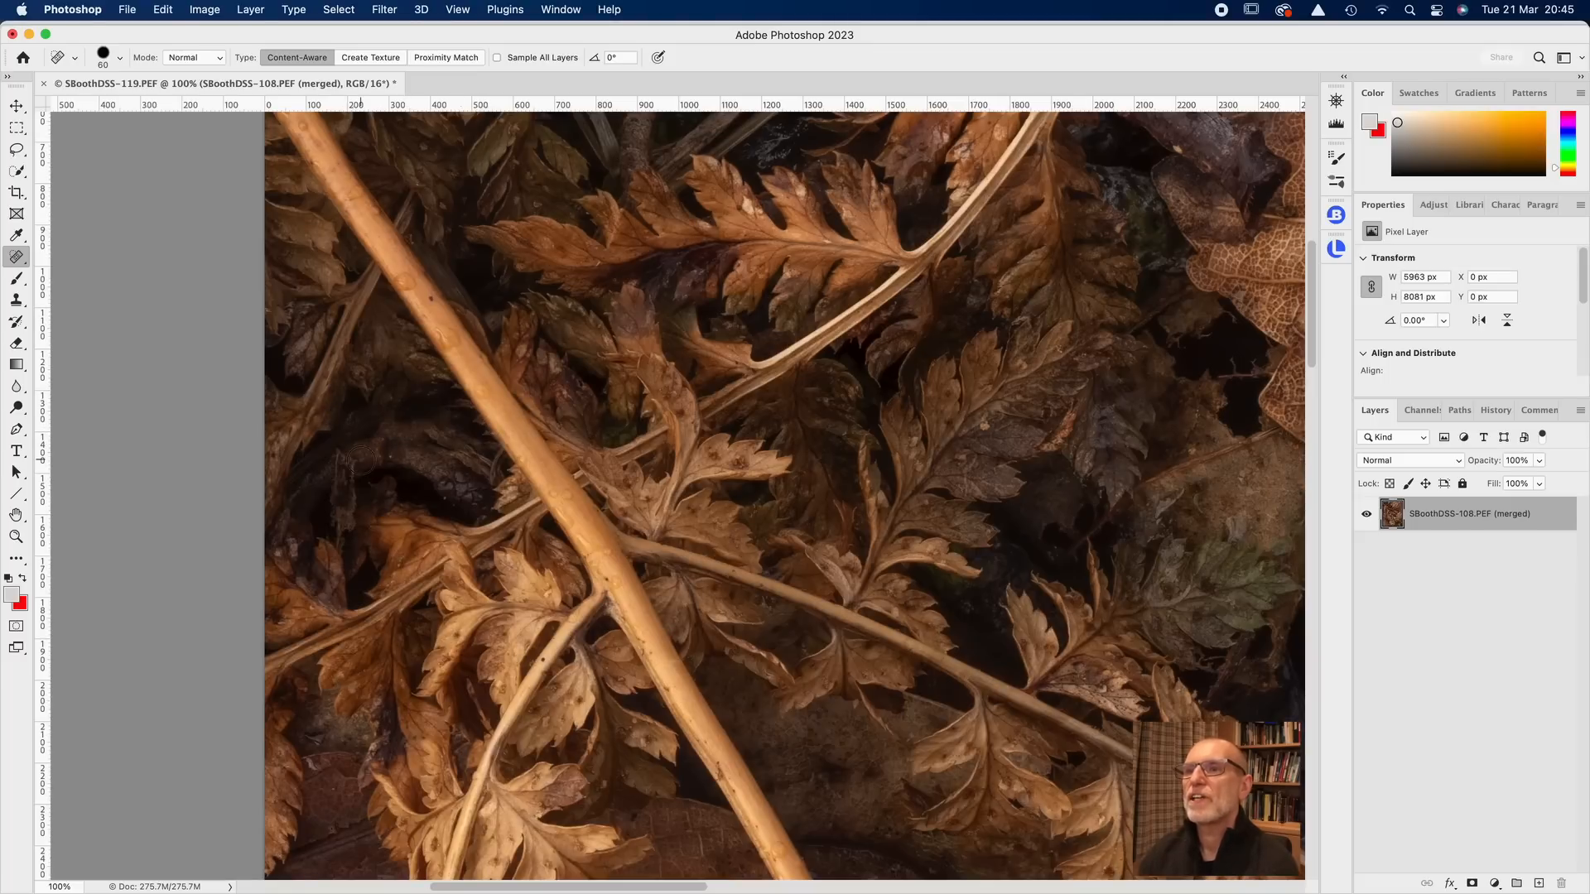
Examine the left side, lower leaves and right side of the image at 100% zoom for further distracting spots
scroll(708, 479, down, 2)
scroll(708, 479, down, 15)
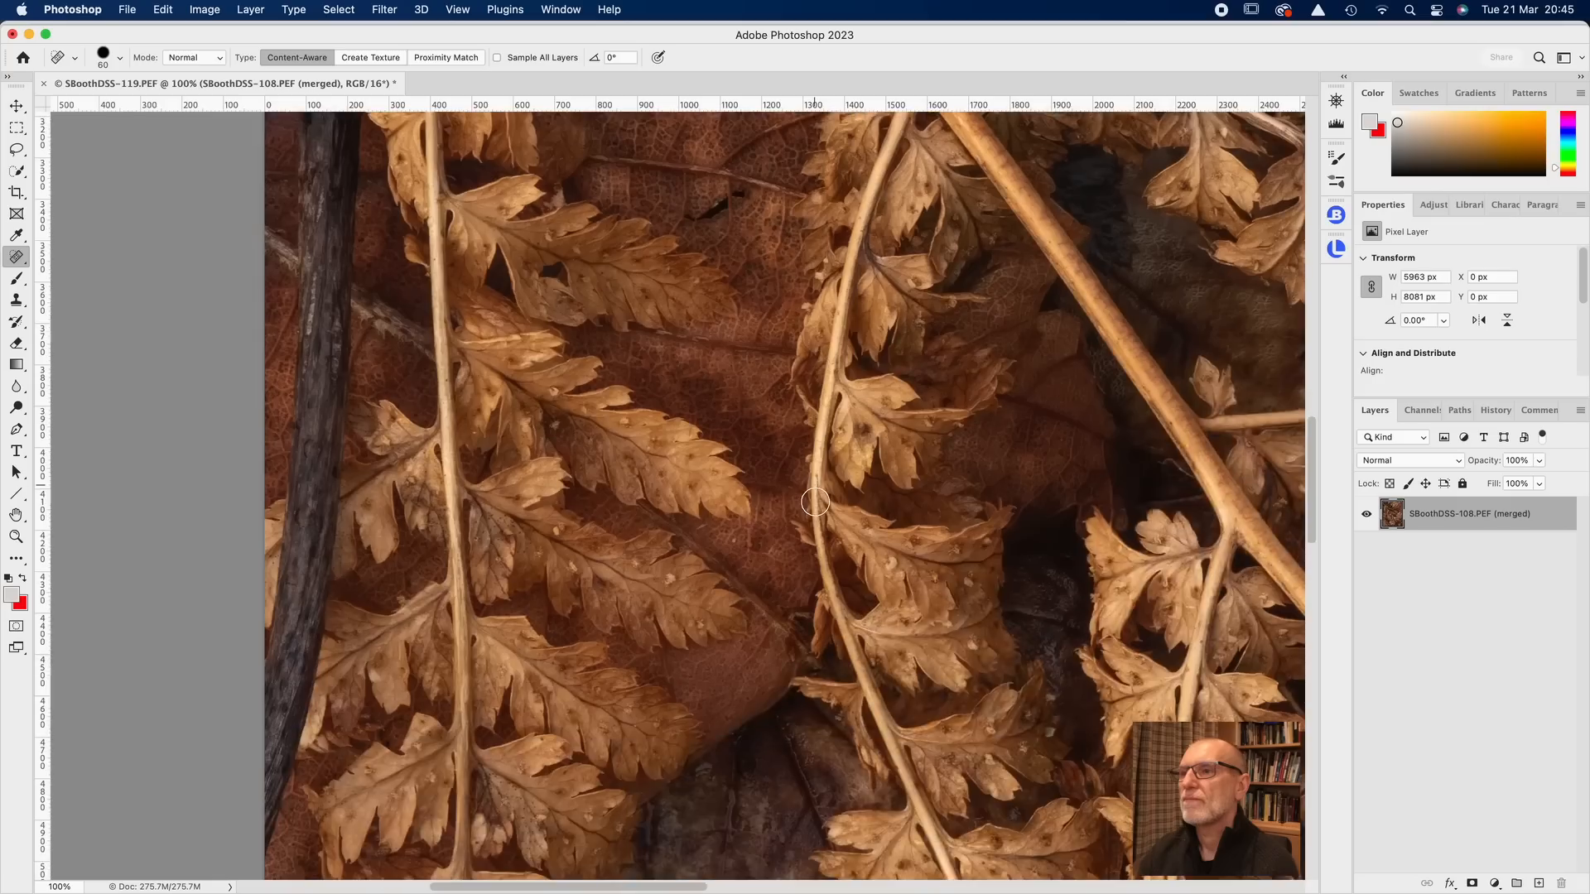
scroll(815, 501, down, 15)
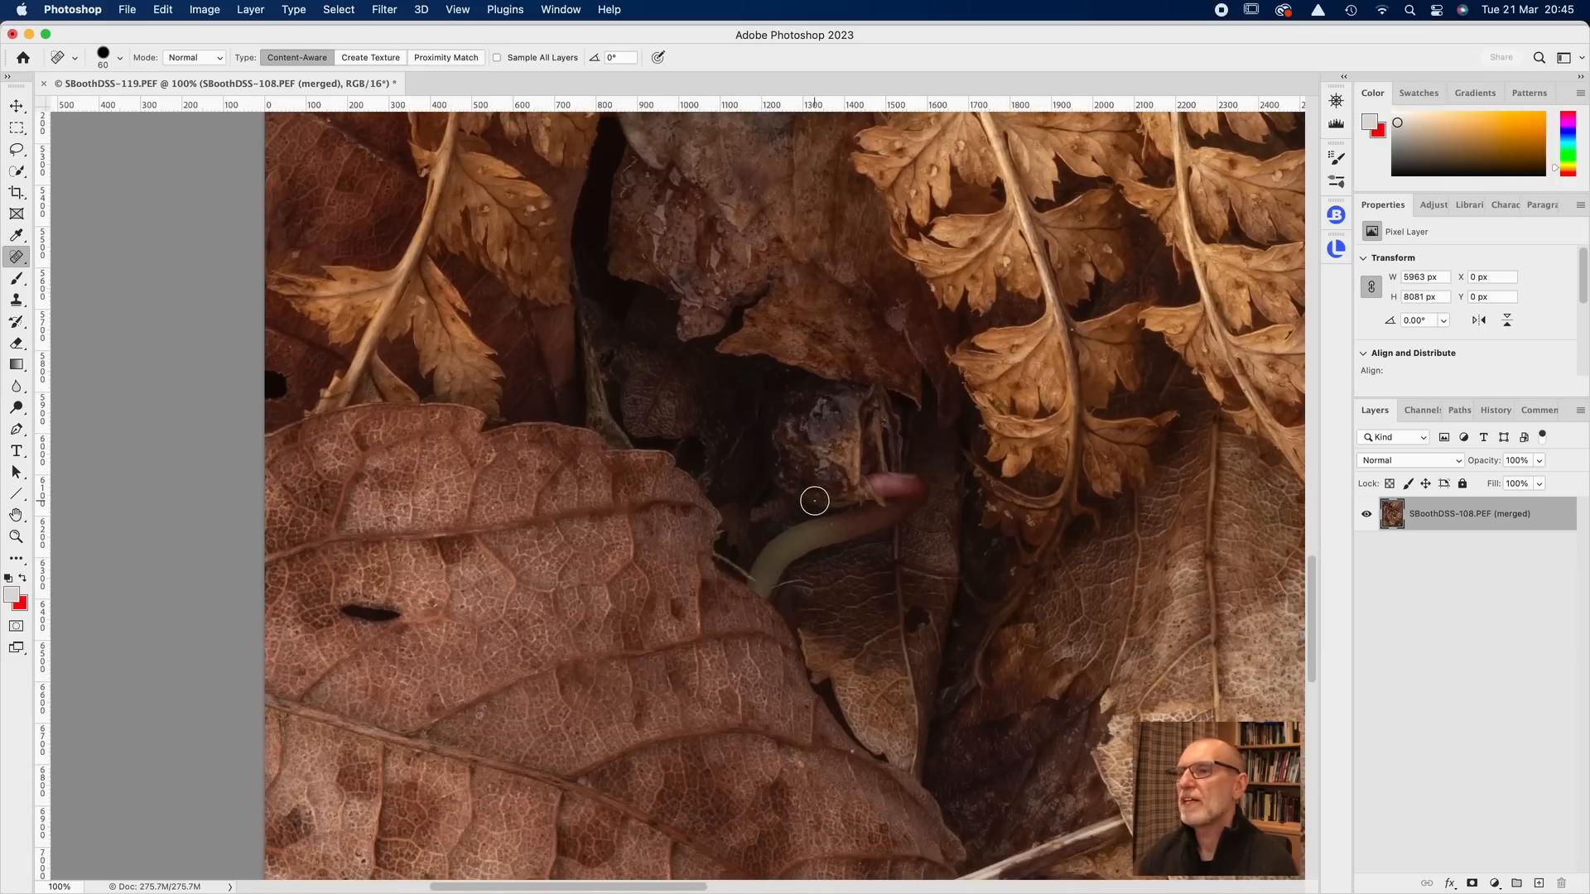
scroll(815, 501, right, 4)
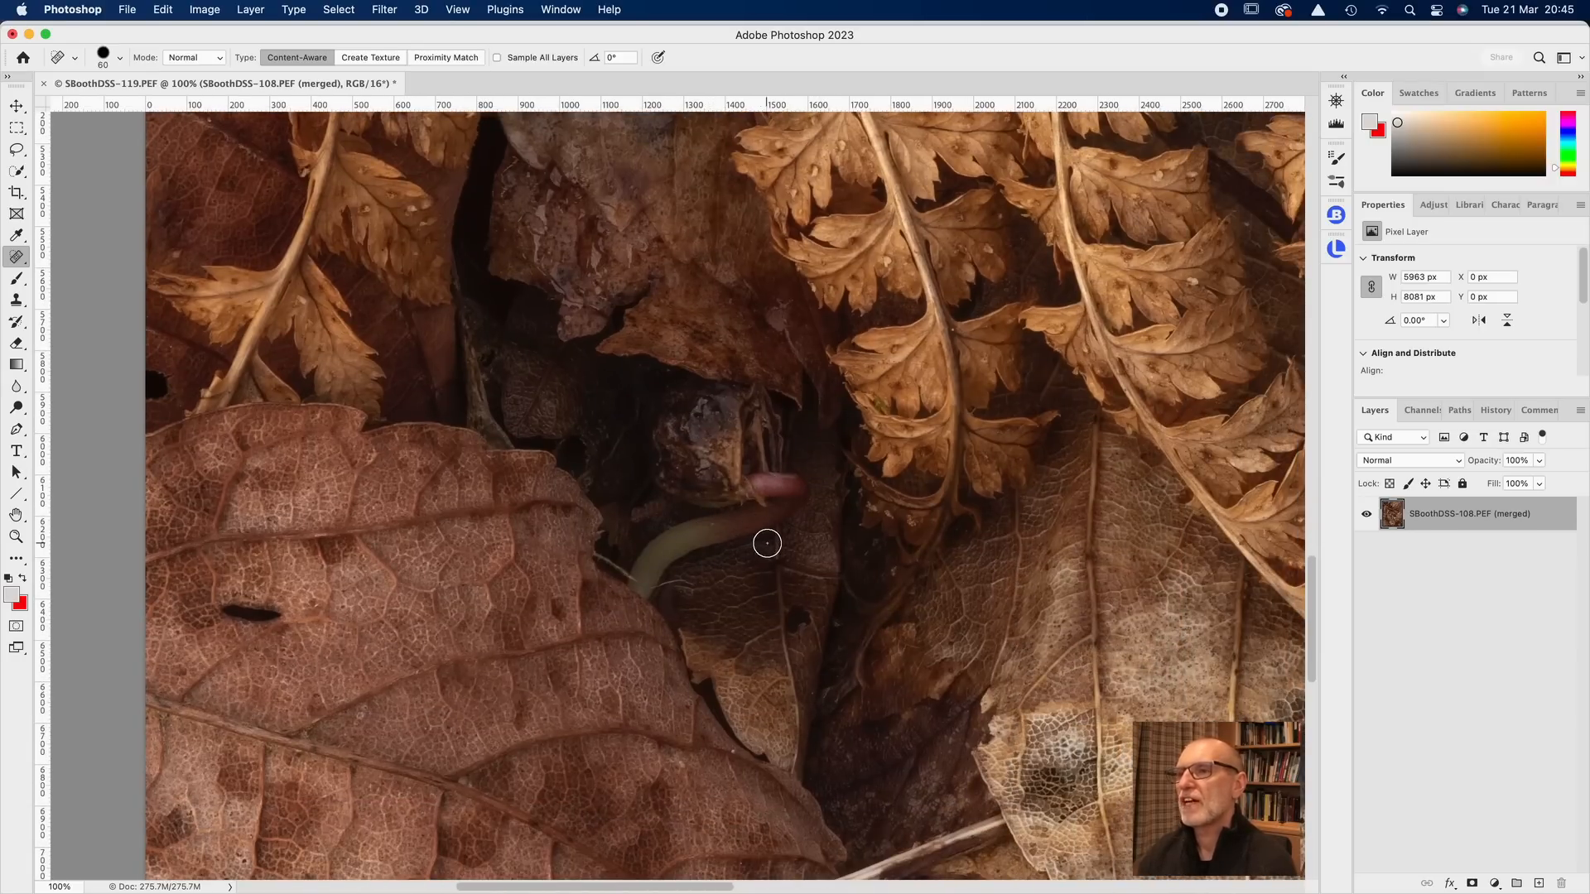
scroll(767, 544, right, 12)
scroll(767, 543, down, 6)
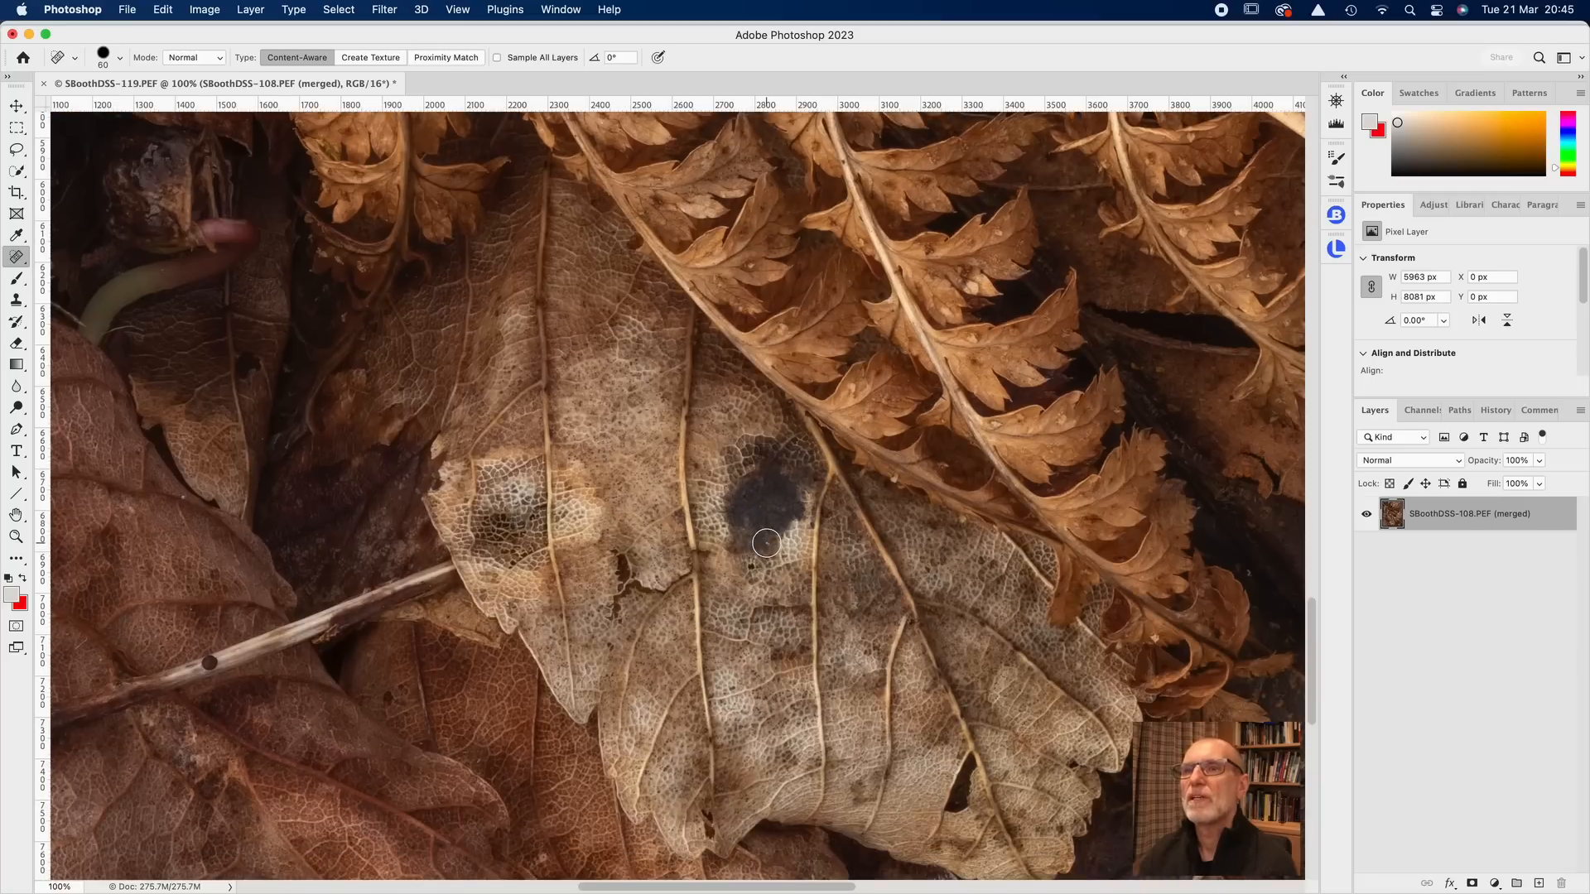
scroll(767, 543, right, 20)
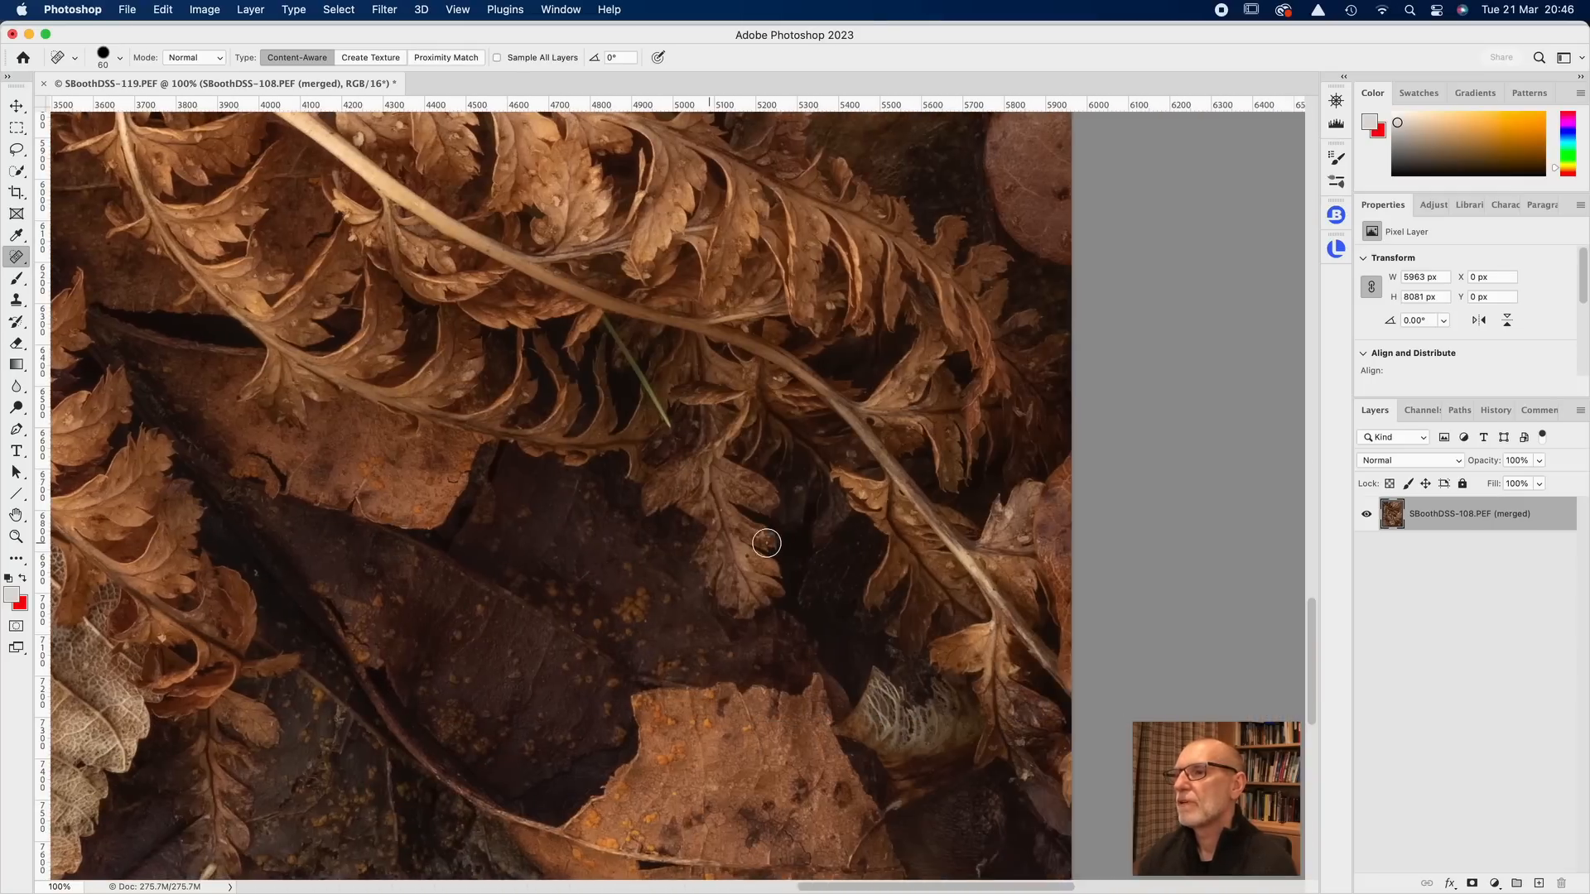
scroll(767, 543, up, 10)
scroll(767, 544, up, 7)
scroll(767, 543, left, 1)
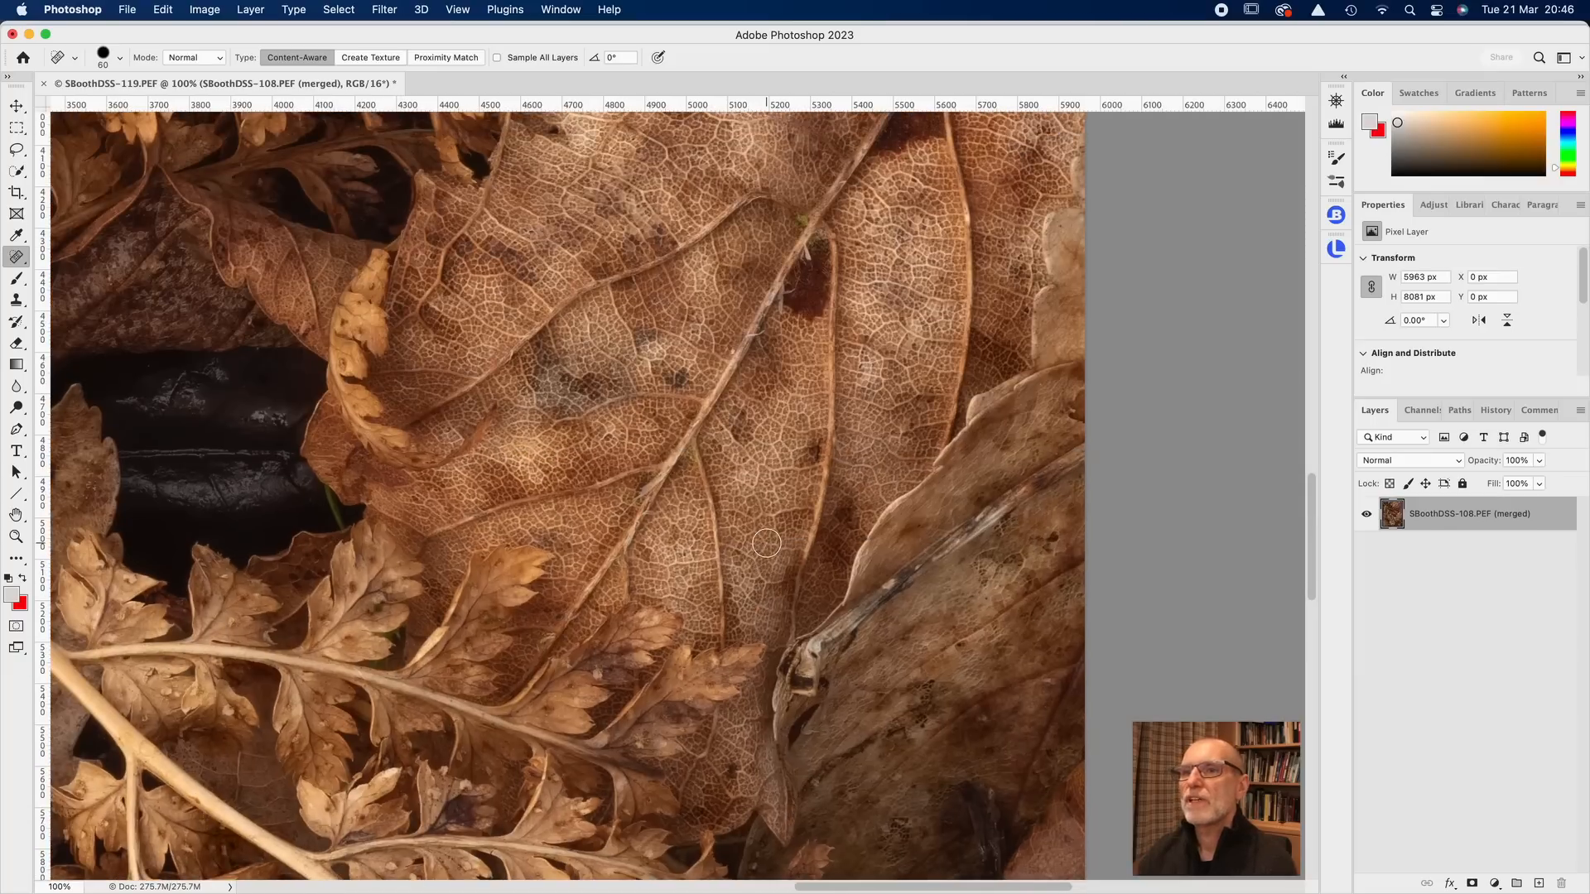
Reduce the Spot Healing Brush size to 45 and fit the whole image in the window
key(bracketleft)
key(bracketleft)
key(bracketleft)
key(bracketleft)
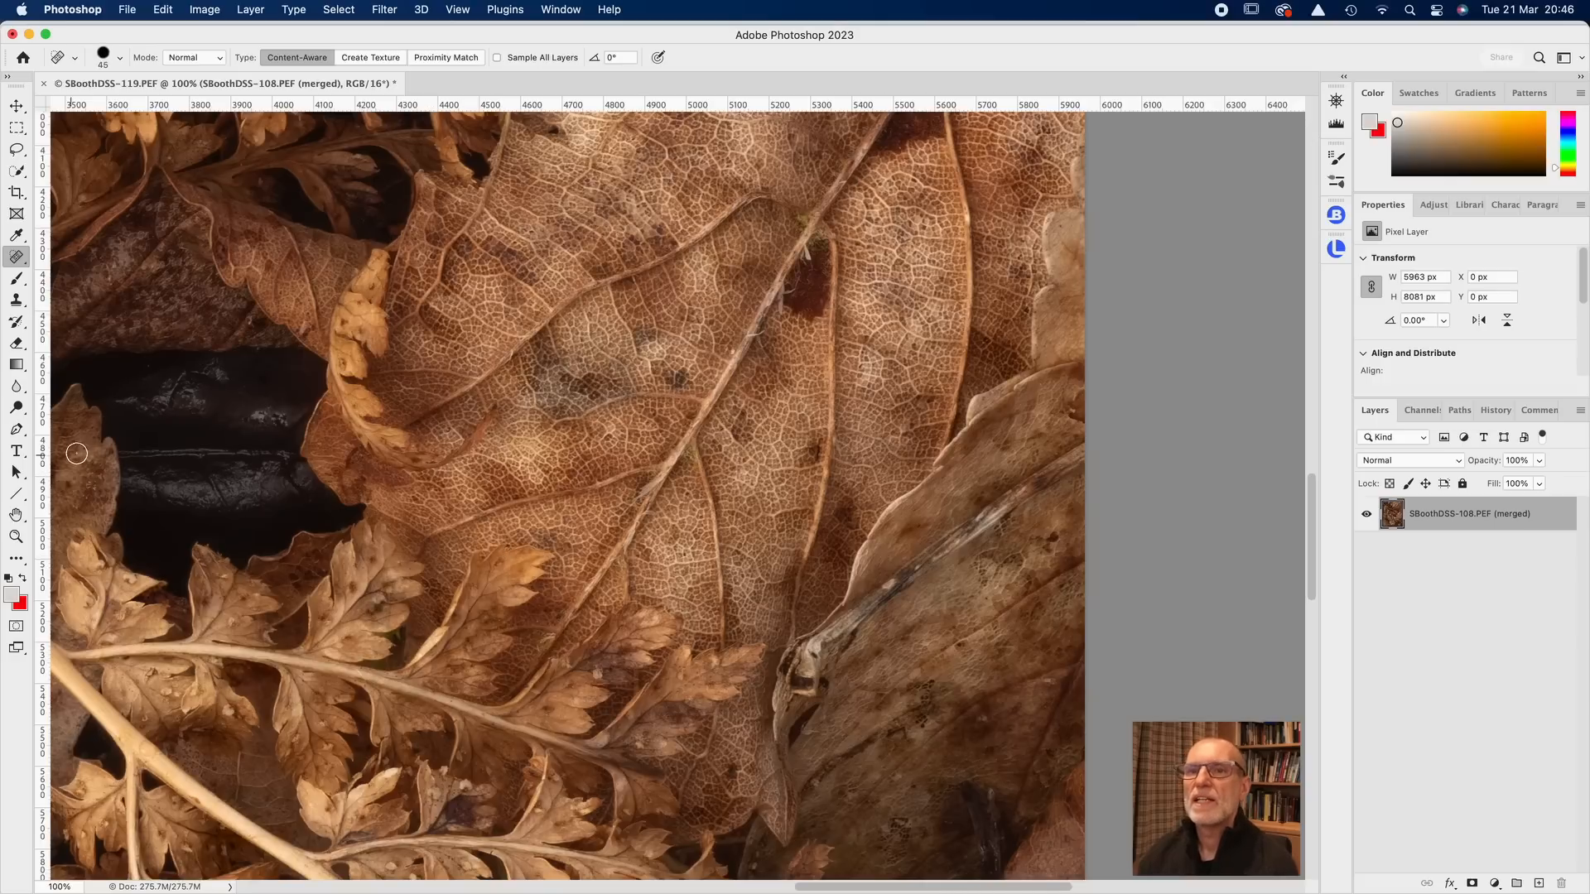
click(16, 536)
click(583, 58)
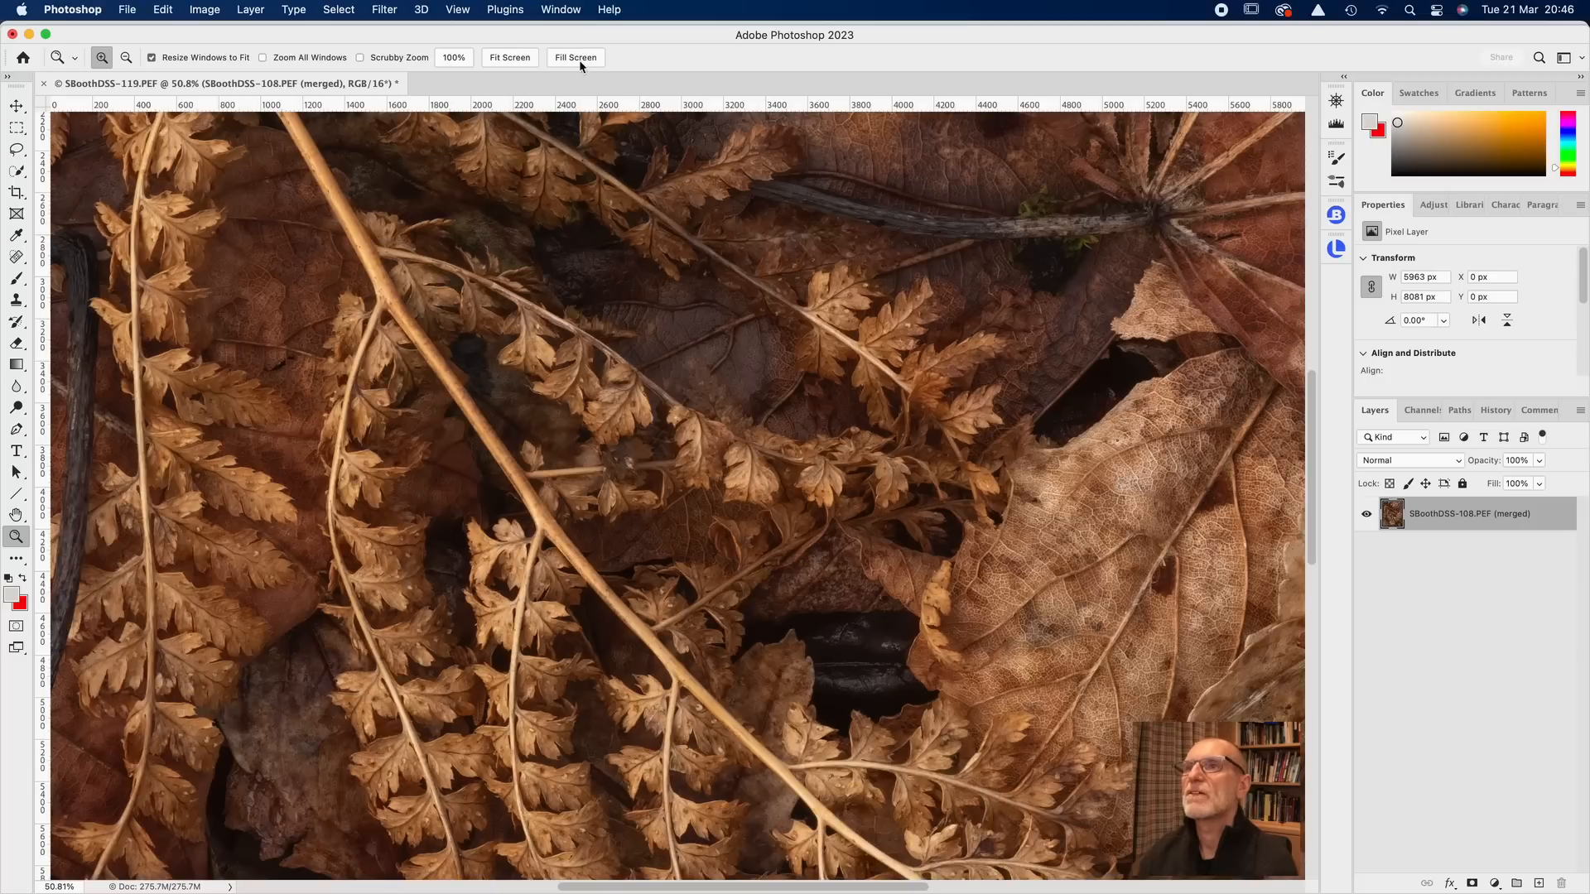
click(507, 59)
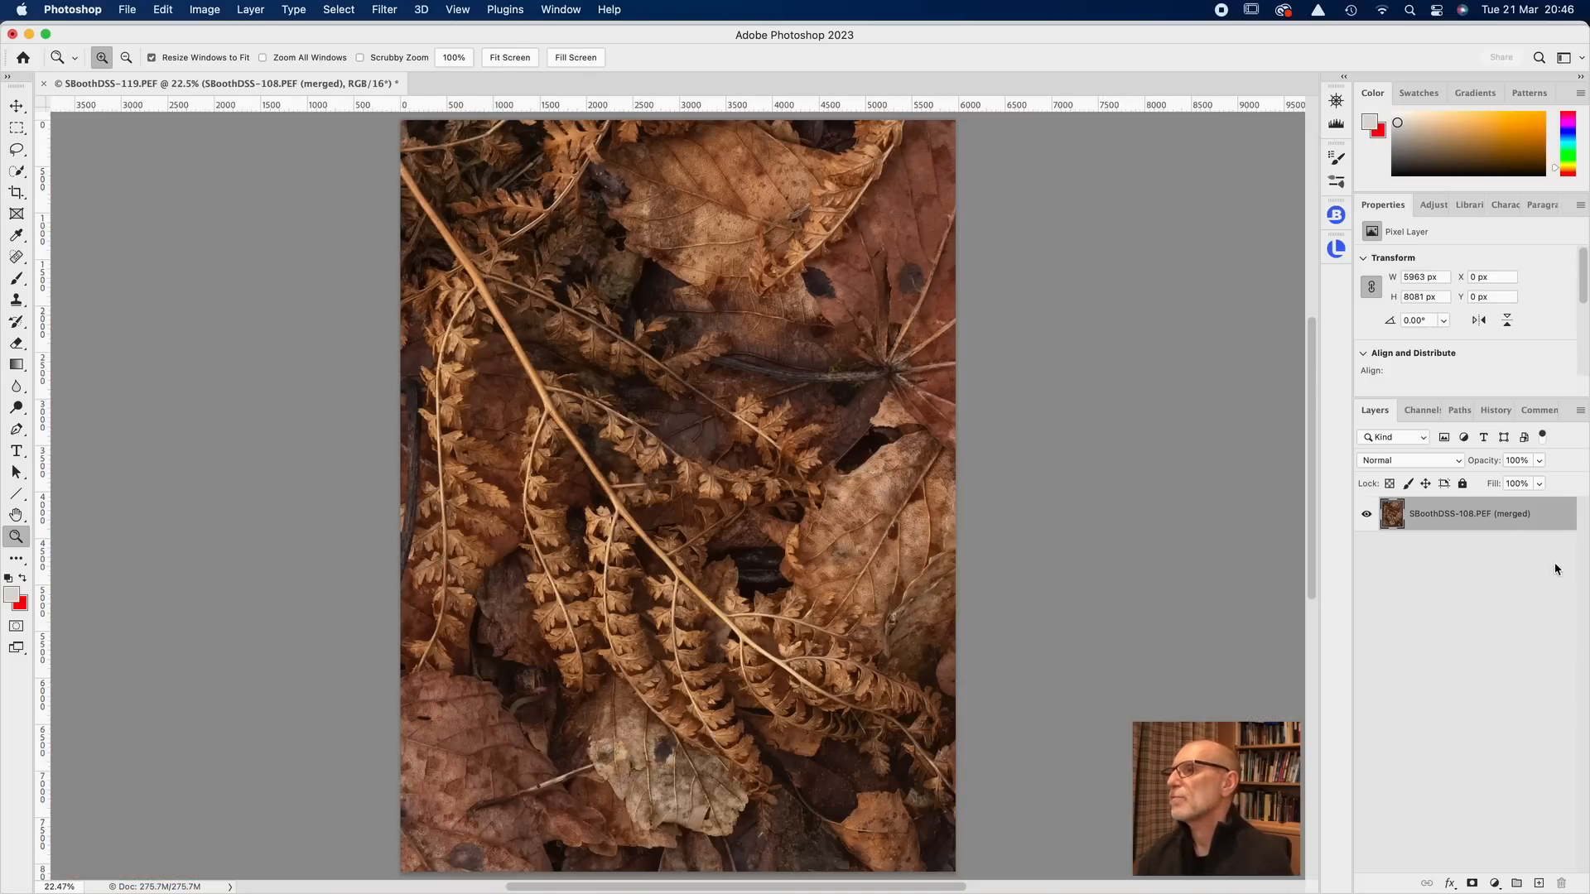
Duplicate the merged layer and open the copy in the Camera Raw Filter
drag(1499, 520, 1537, 885)
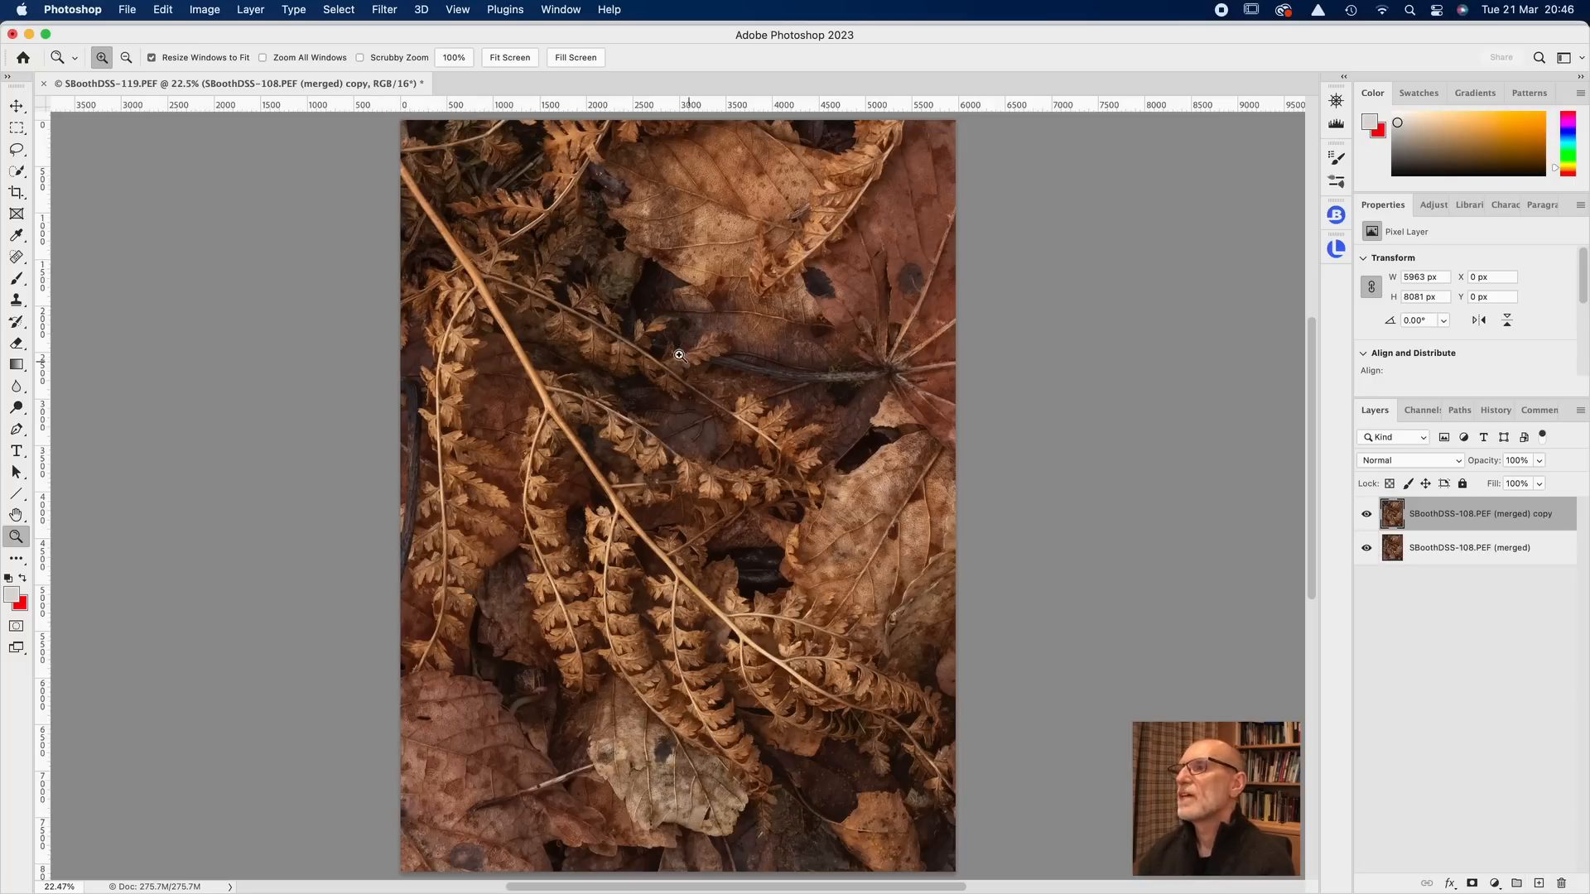
click(377, 10)
click(422, 134)
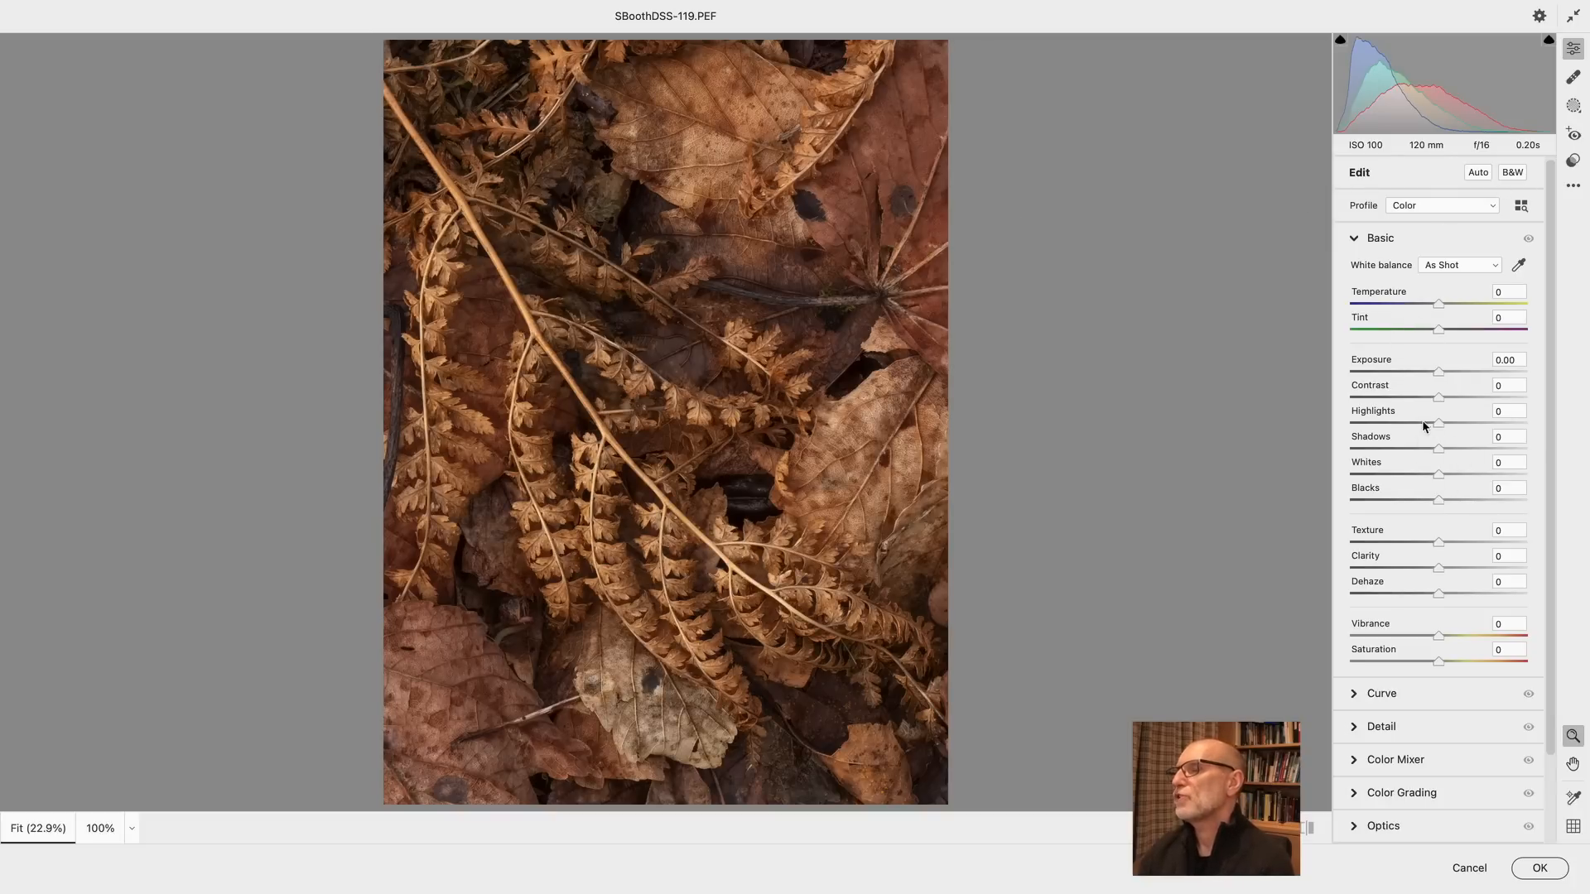
Create a large radial gradient mask with feather 43, tilted along the diagonal main stem and covering the ferns
click(1574, 105)
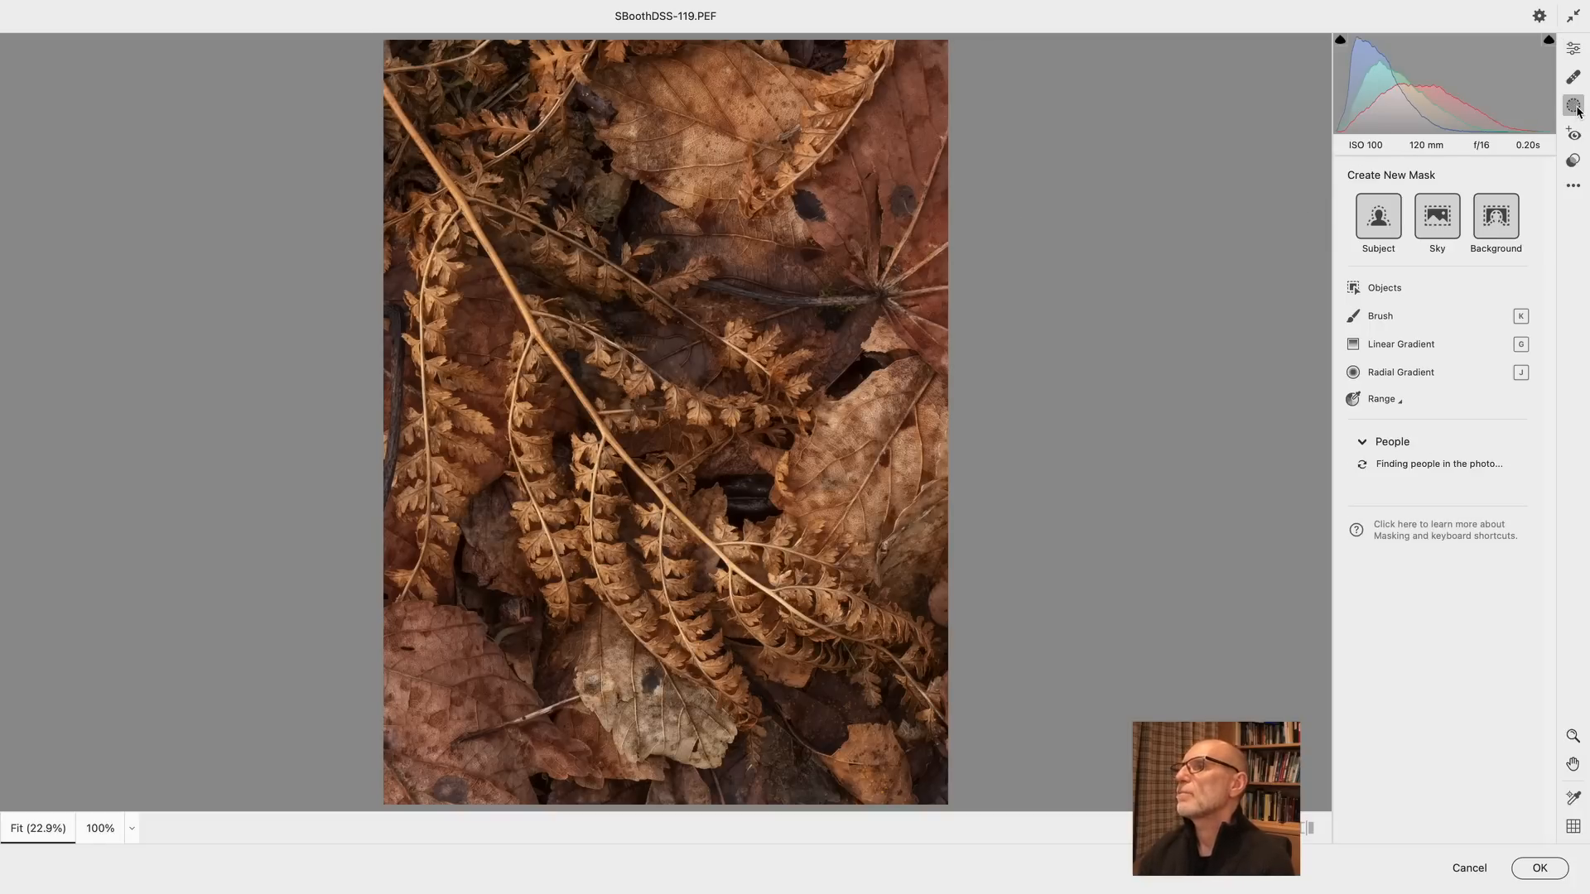
click(1423, 374)
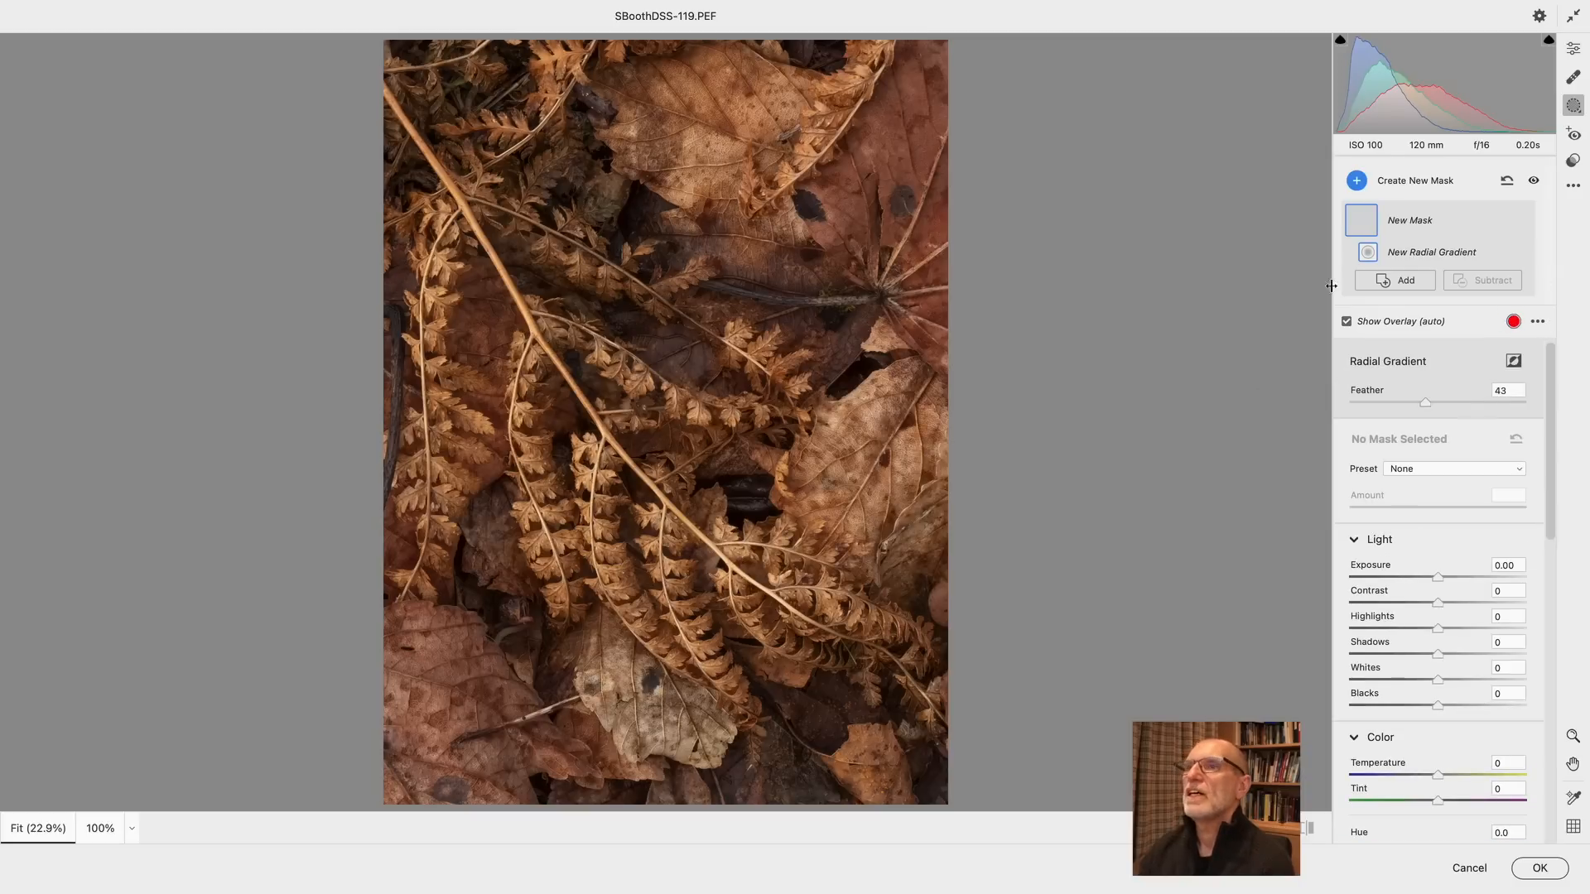
drag(420, 124, 621, 503)
drag(420, 125, 639, 323)
drag(433, 693, 653, 737)
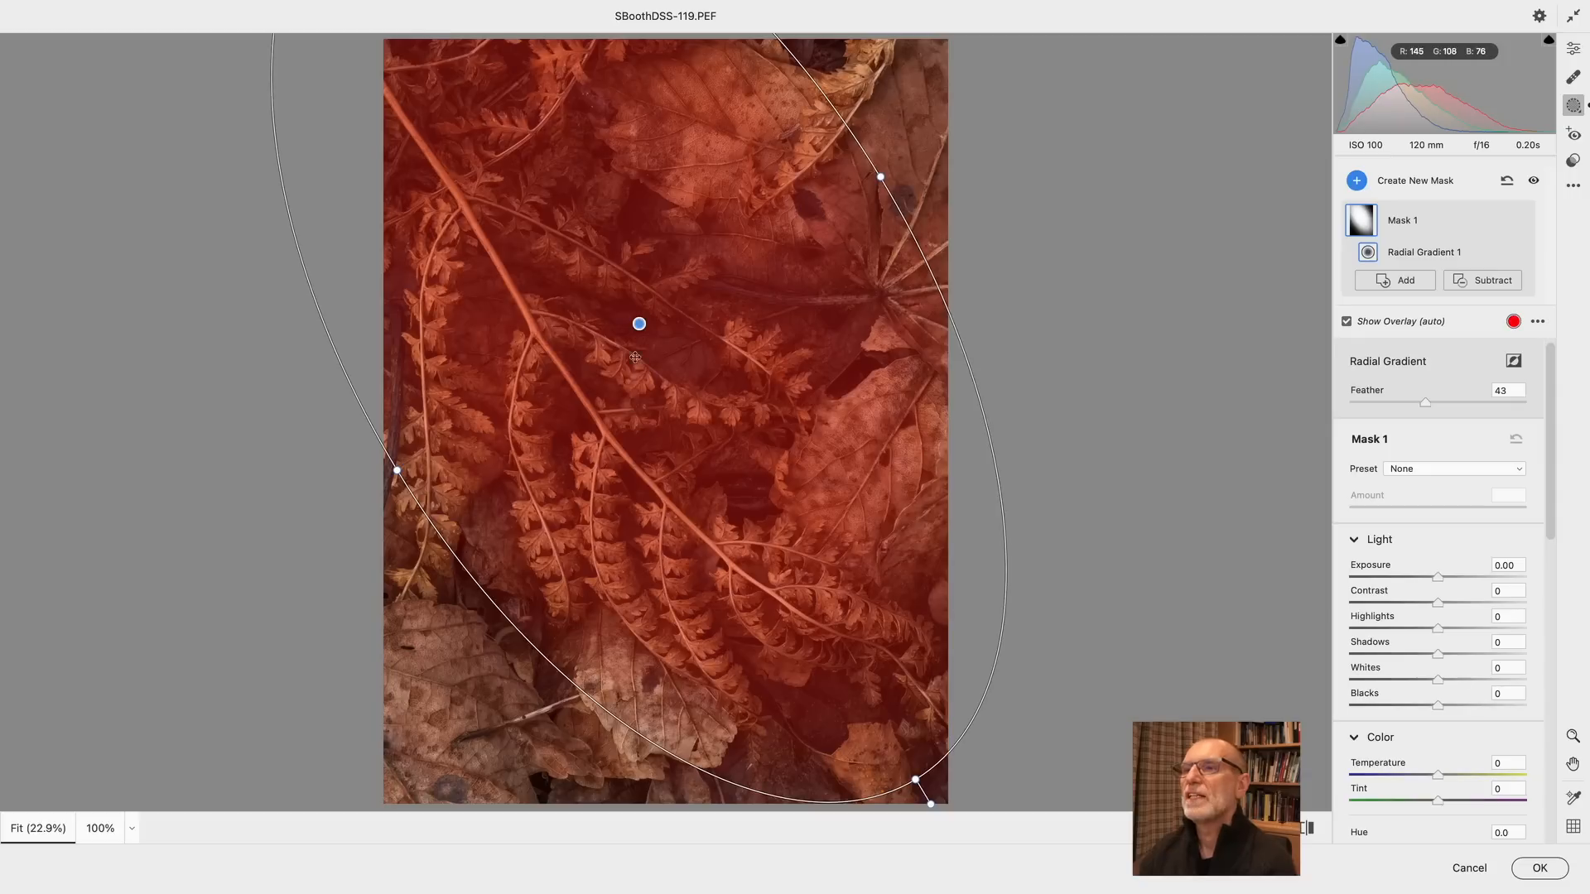
Move the radial gradient's centre slightly left and shrink its length and width to fit closer around the main stem and ferns
drag(635, 357, 618, 359)
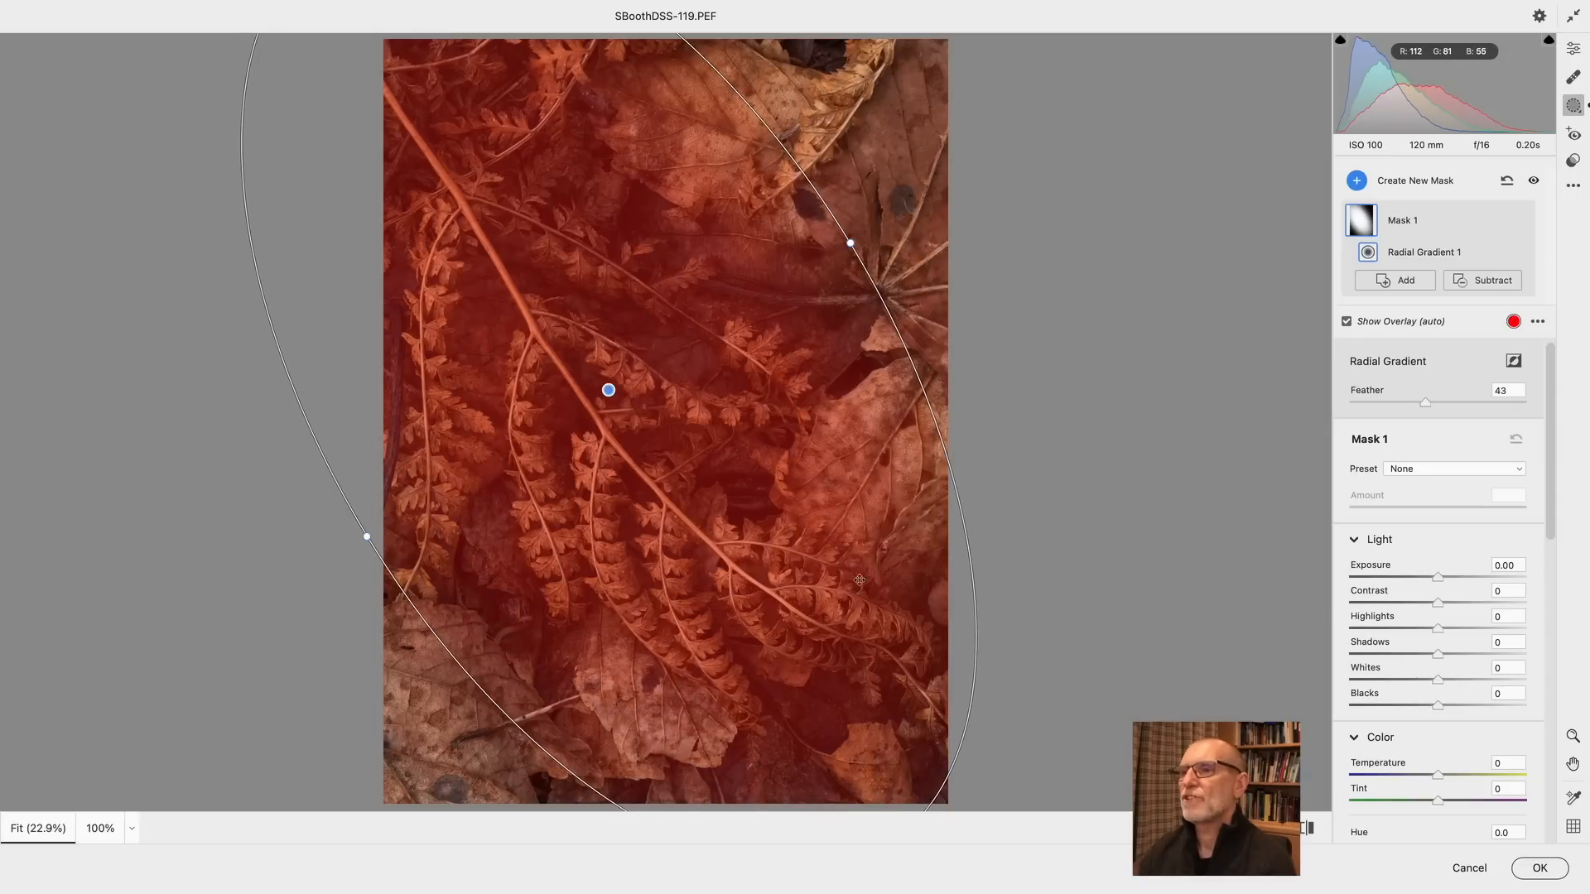
drag(608, 389, 593, 320)
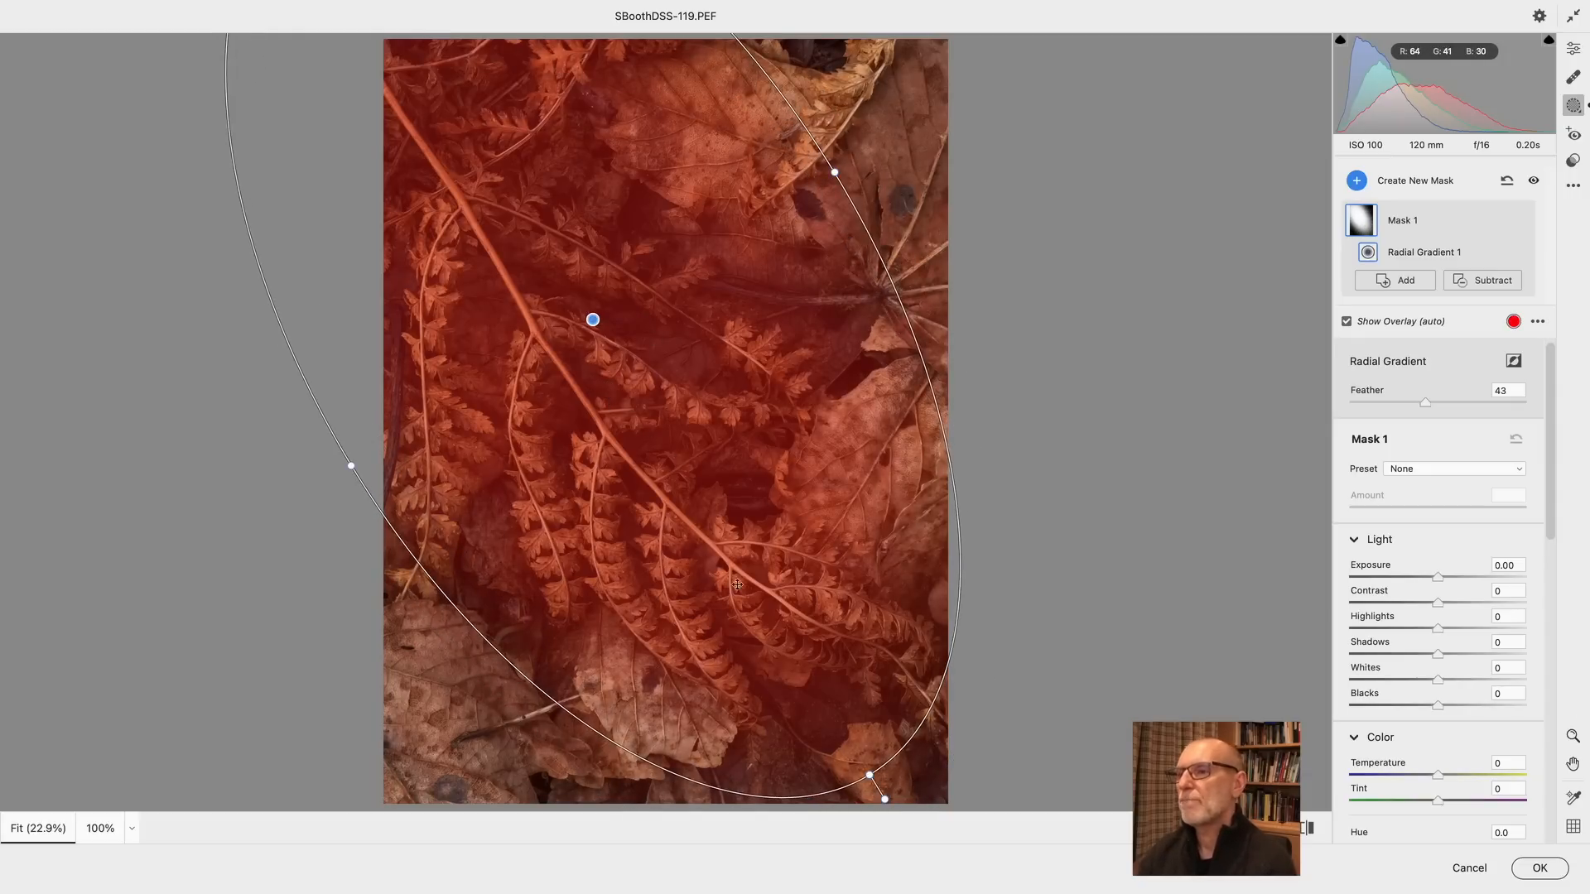
drag(868, 776, 814, 681)
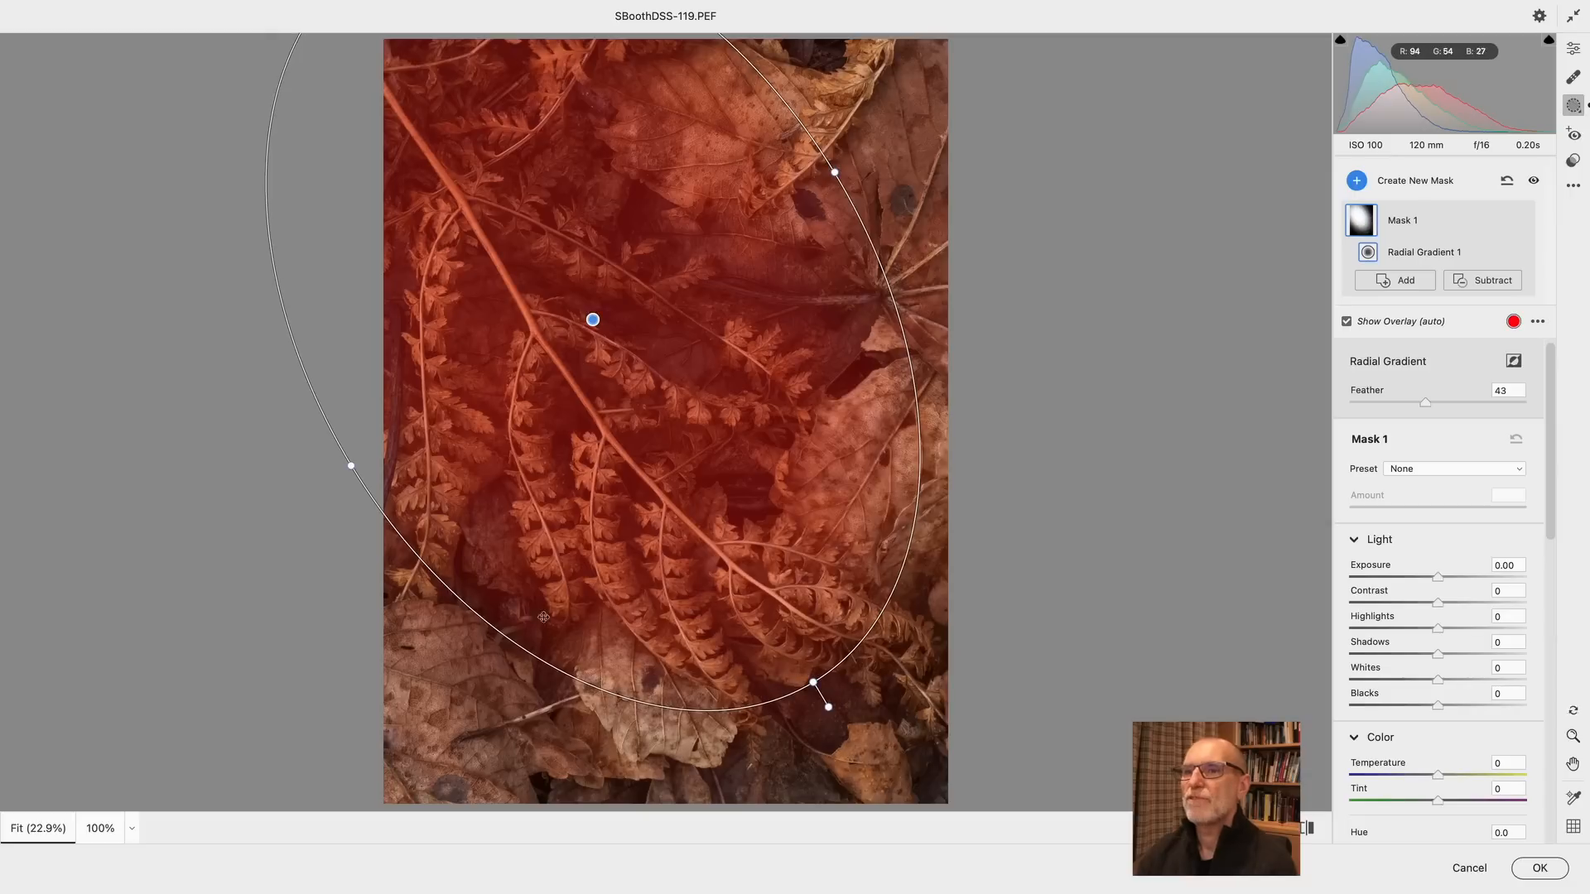
drag(349, 469, 380, 447)
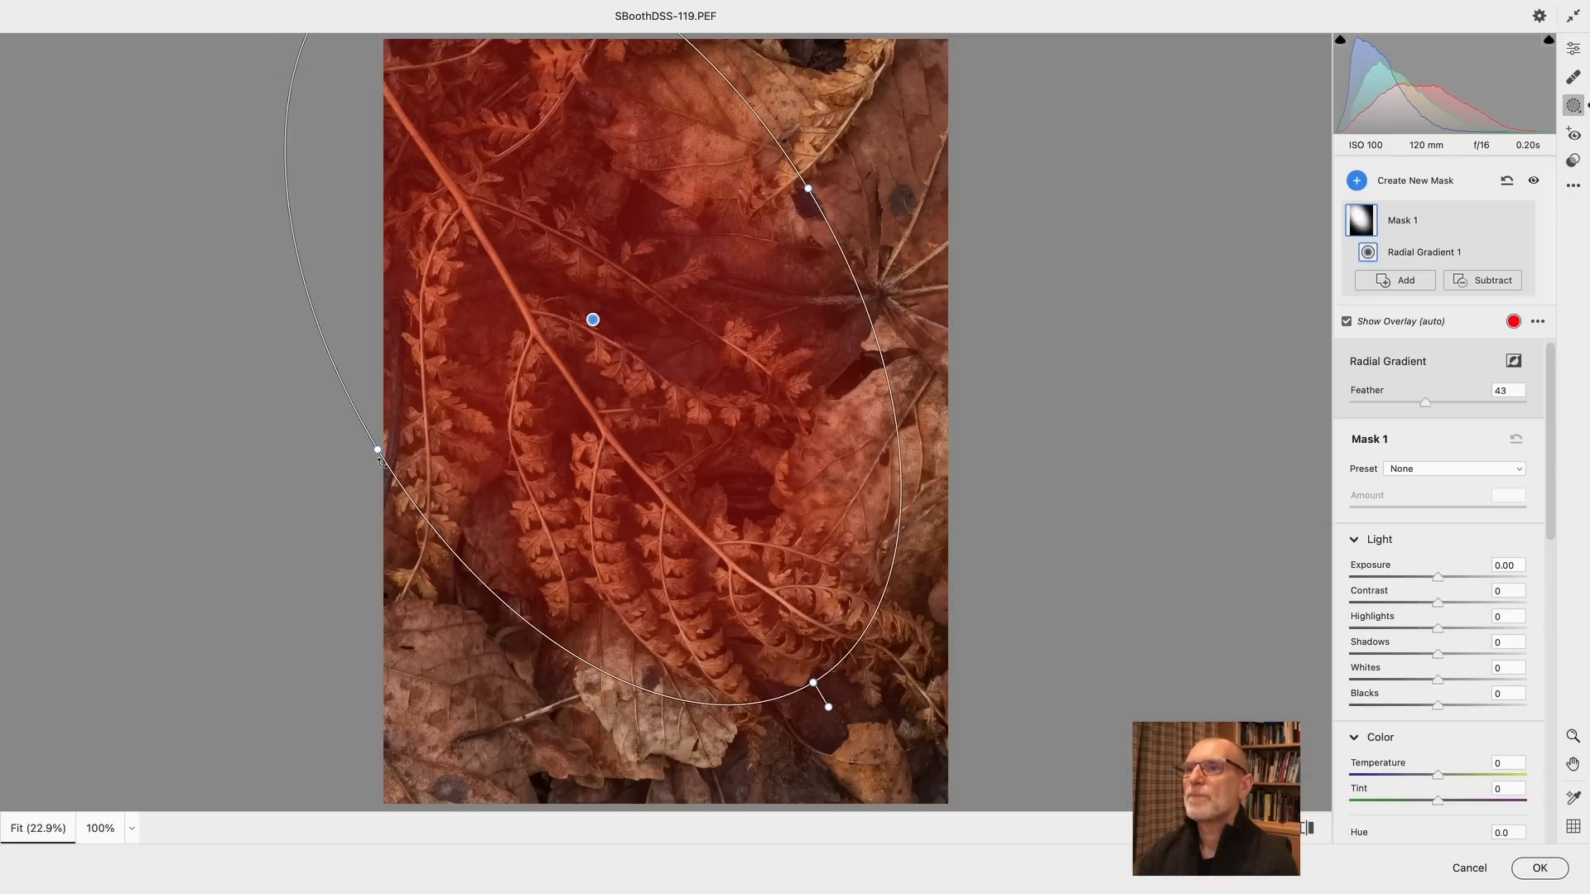
Move the radial gradient down and right along the main stem, narrow it slightly, and invert it to affect the surroundings
drag(593, 320, 648, 435)
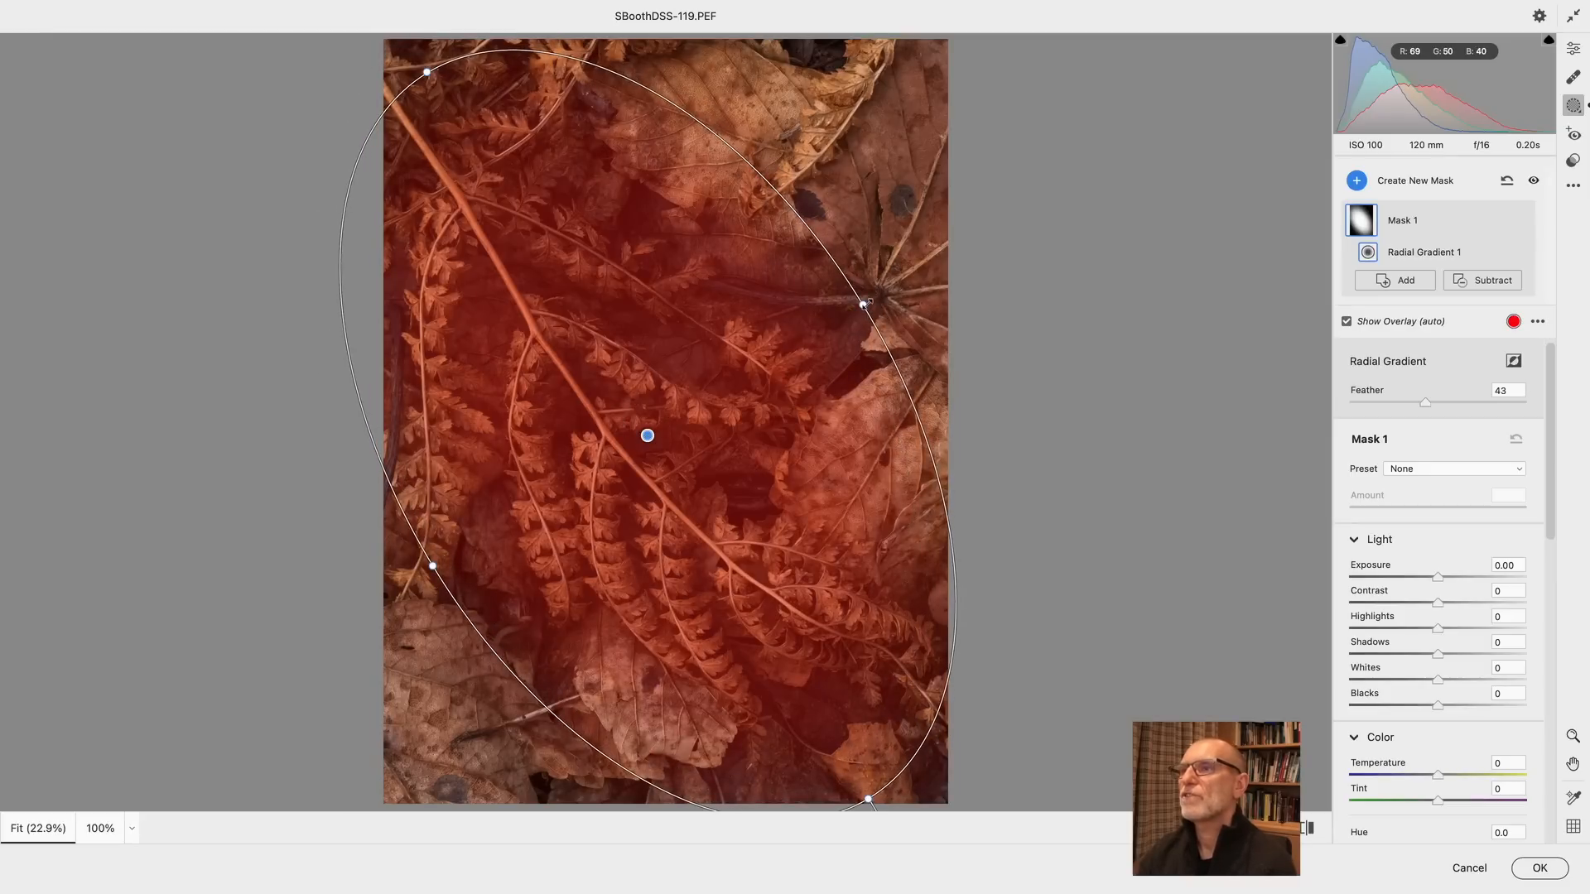
drag(862, 305, 857, 308)
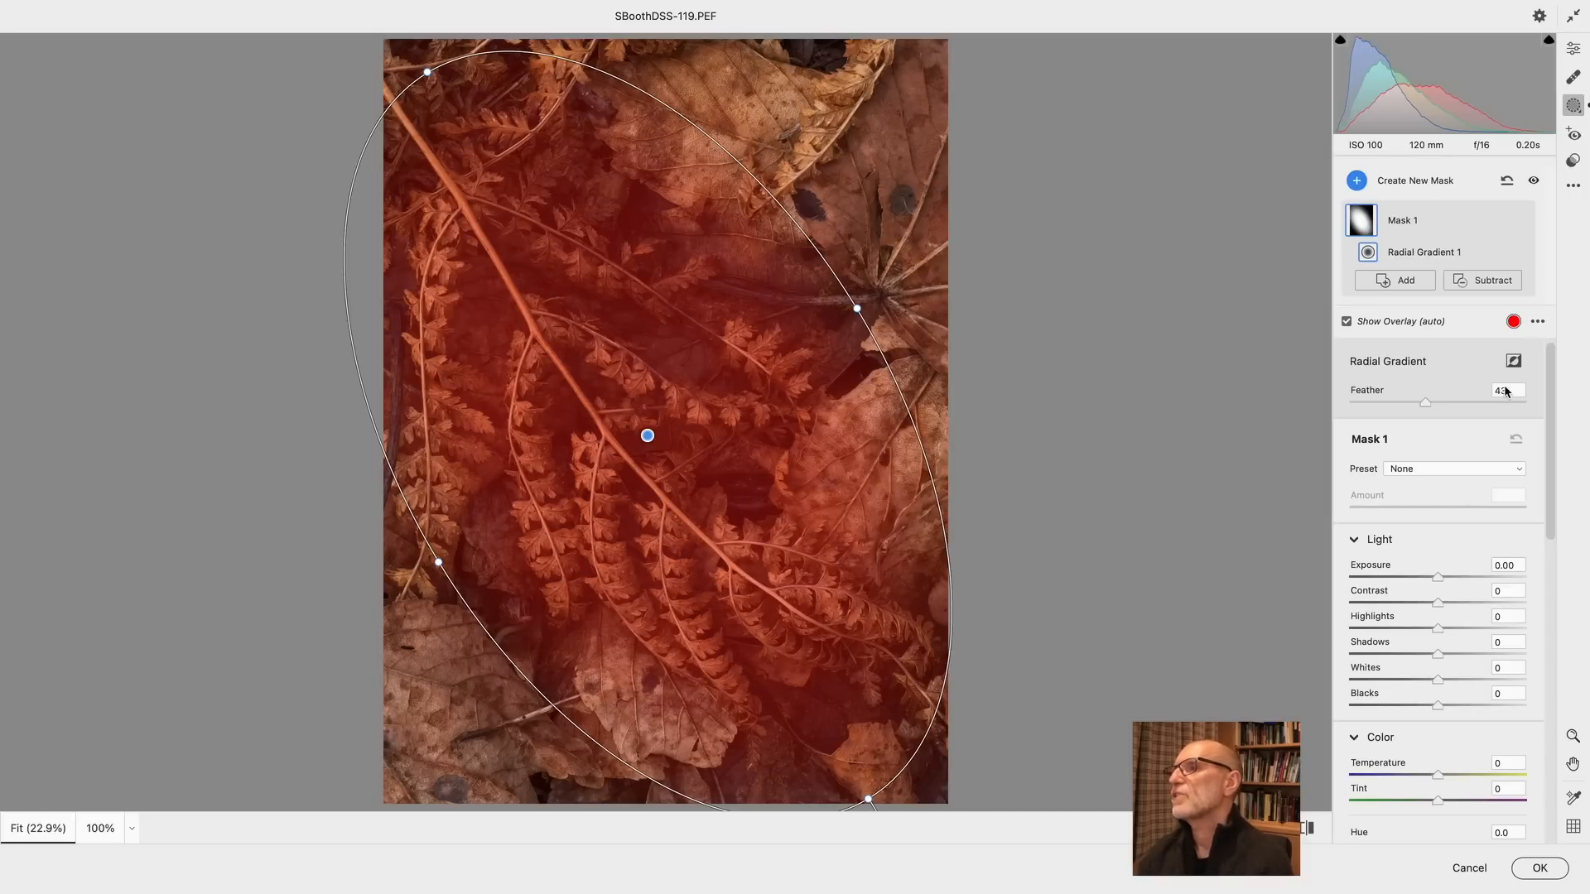
click(1514, 362)
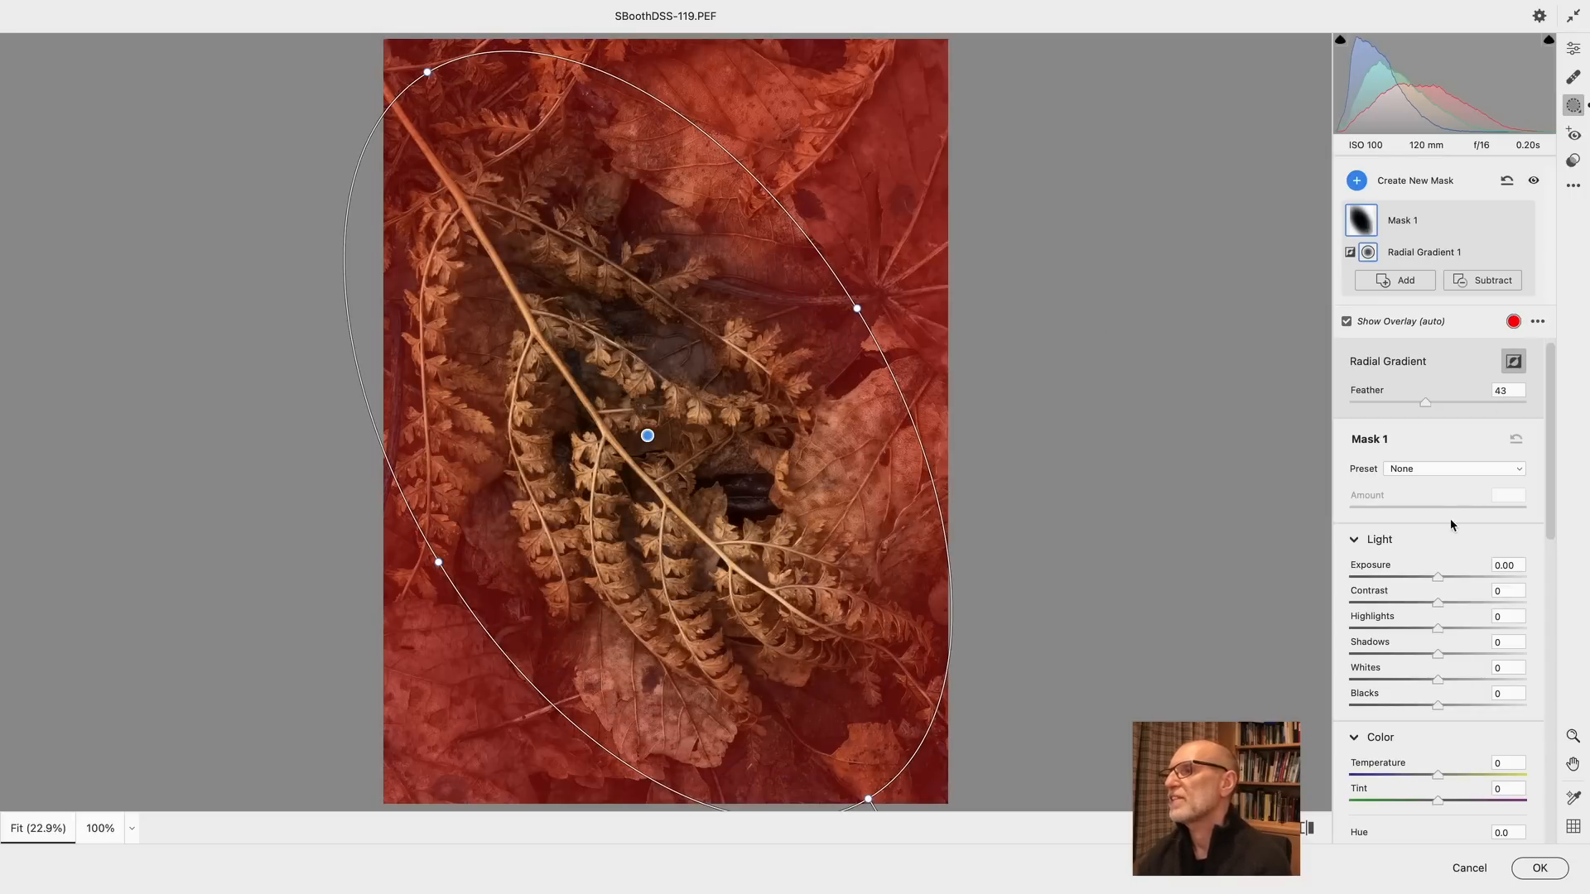
Set the inverted mask's exposure to -1.00 and apply the filter, comparing the image with the filtered layer copy hidden and shown
drag(1438, 578, 1422, 585)
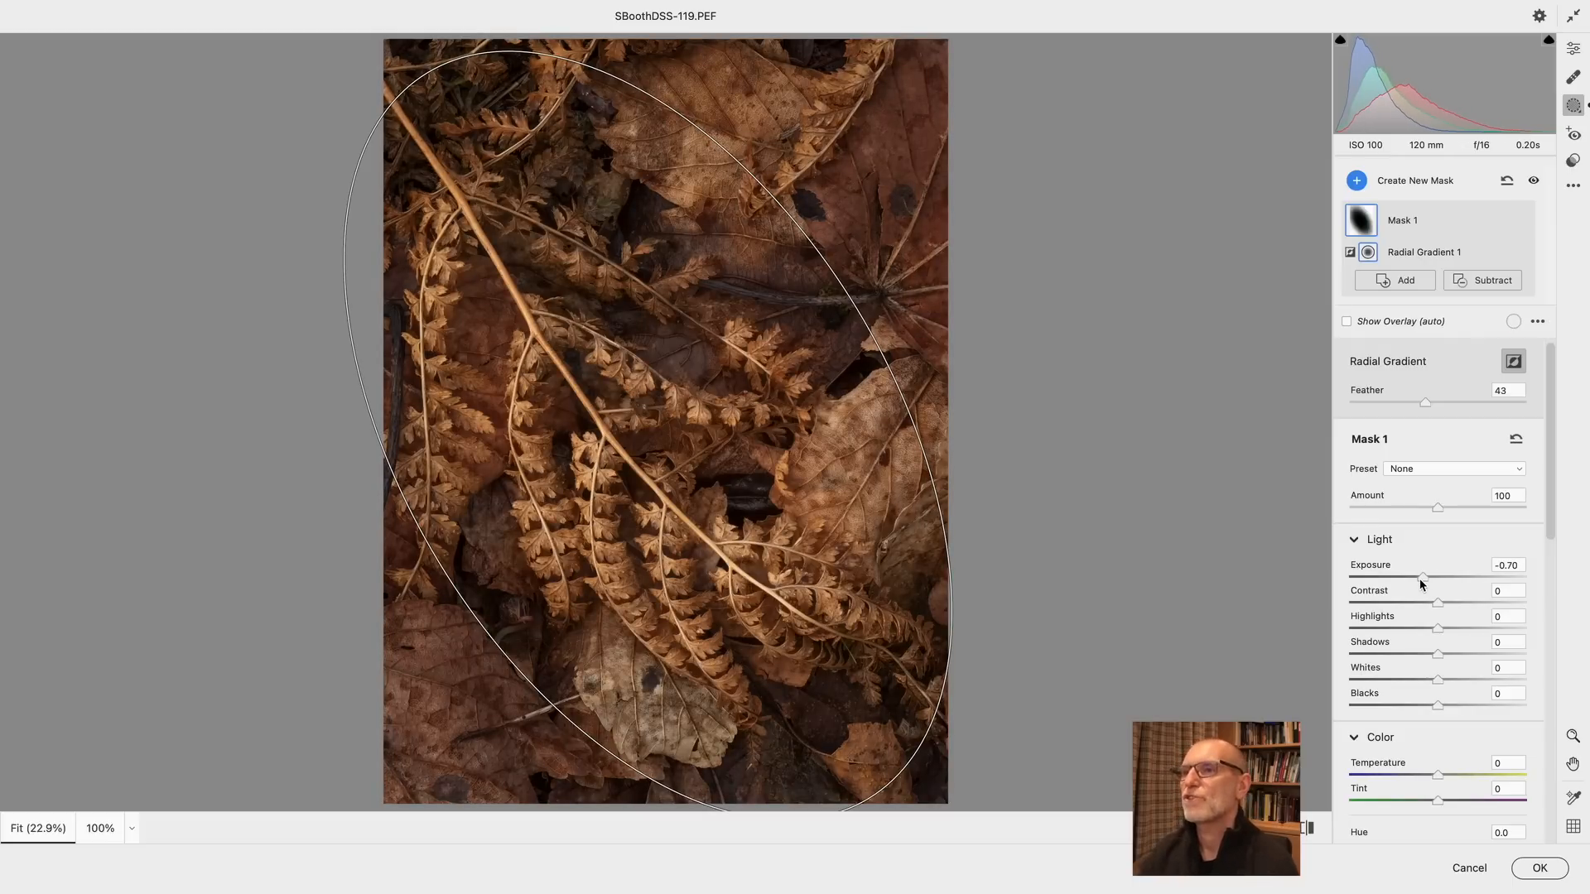
drag(1417, 580, 1411, 578)
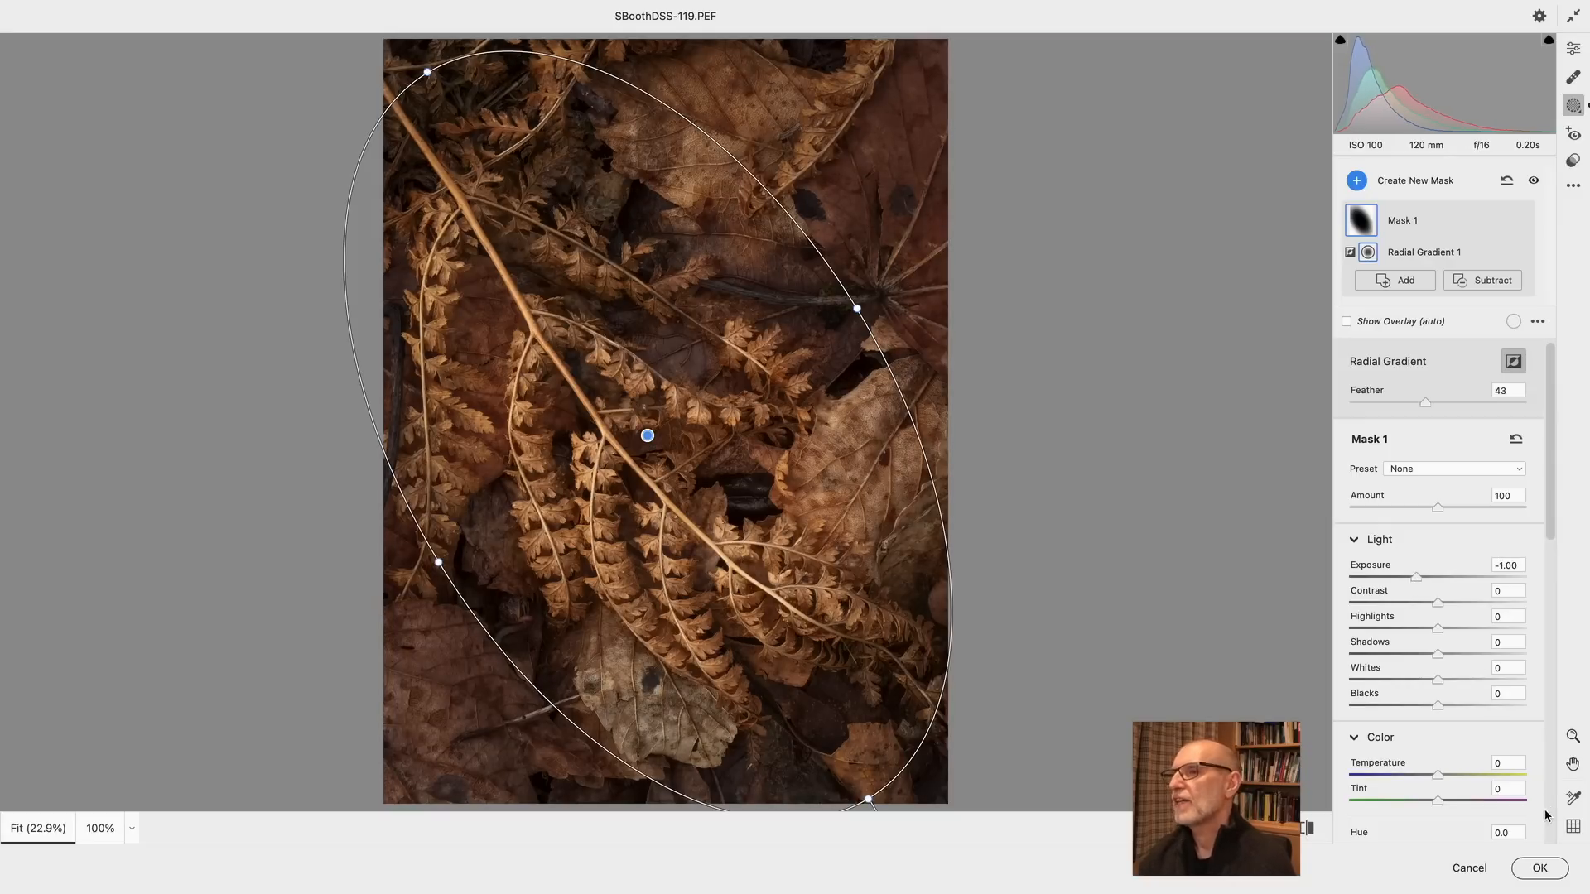
click(1541, 869)
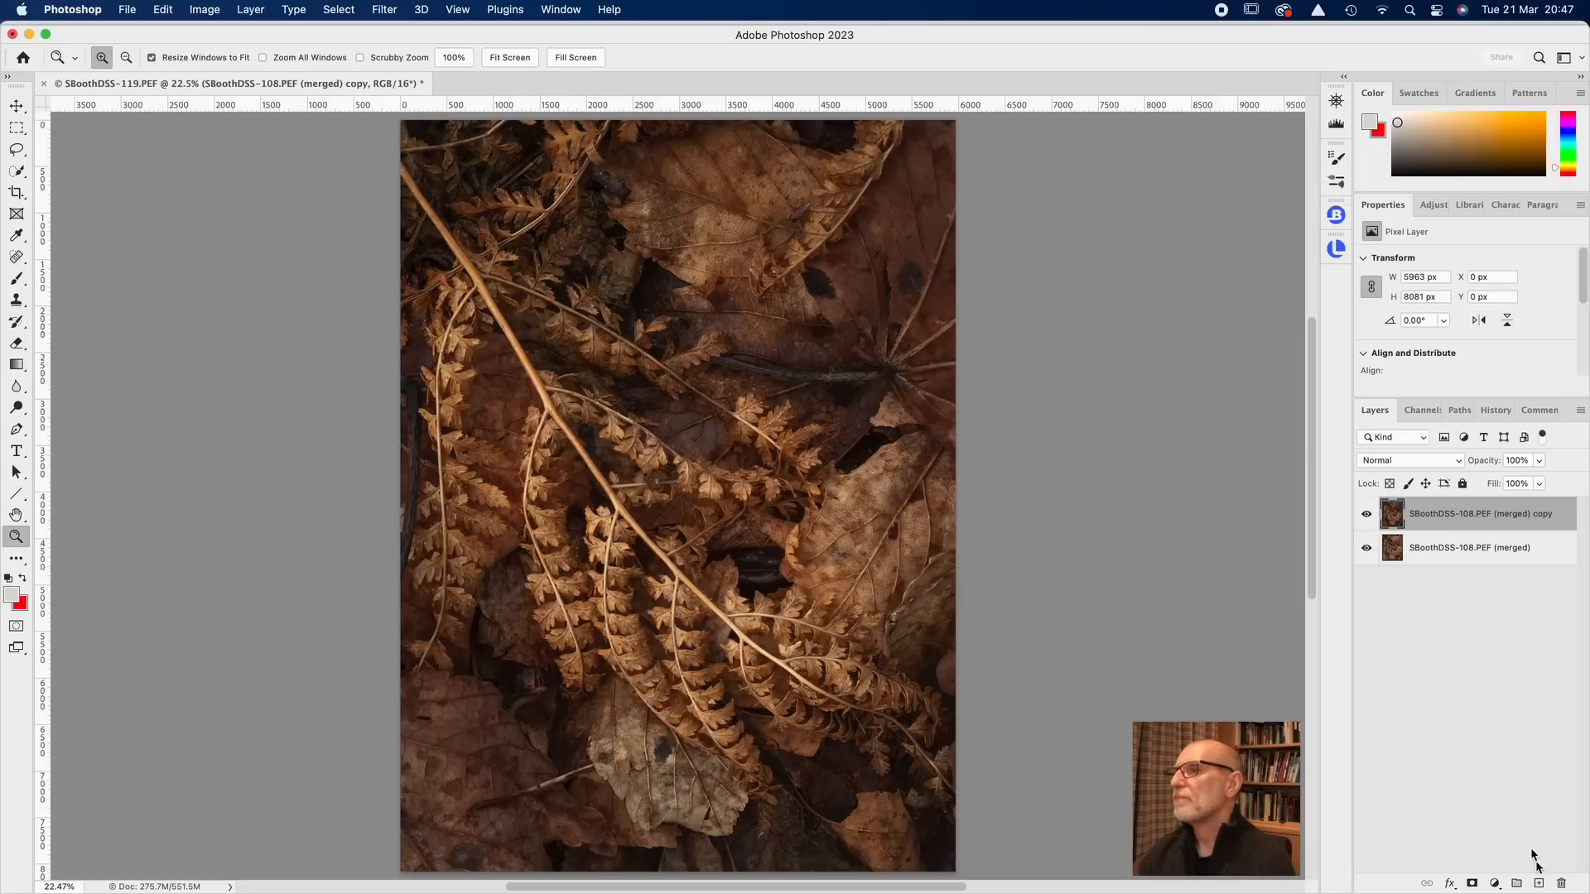
click(1367, 517)
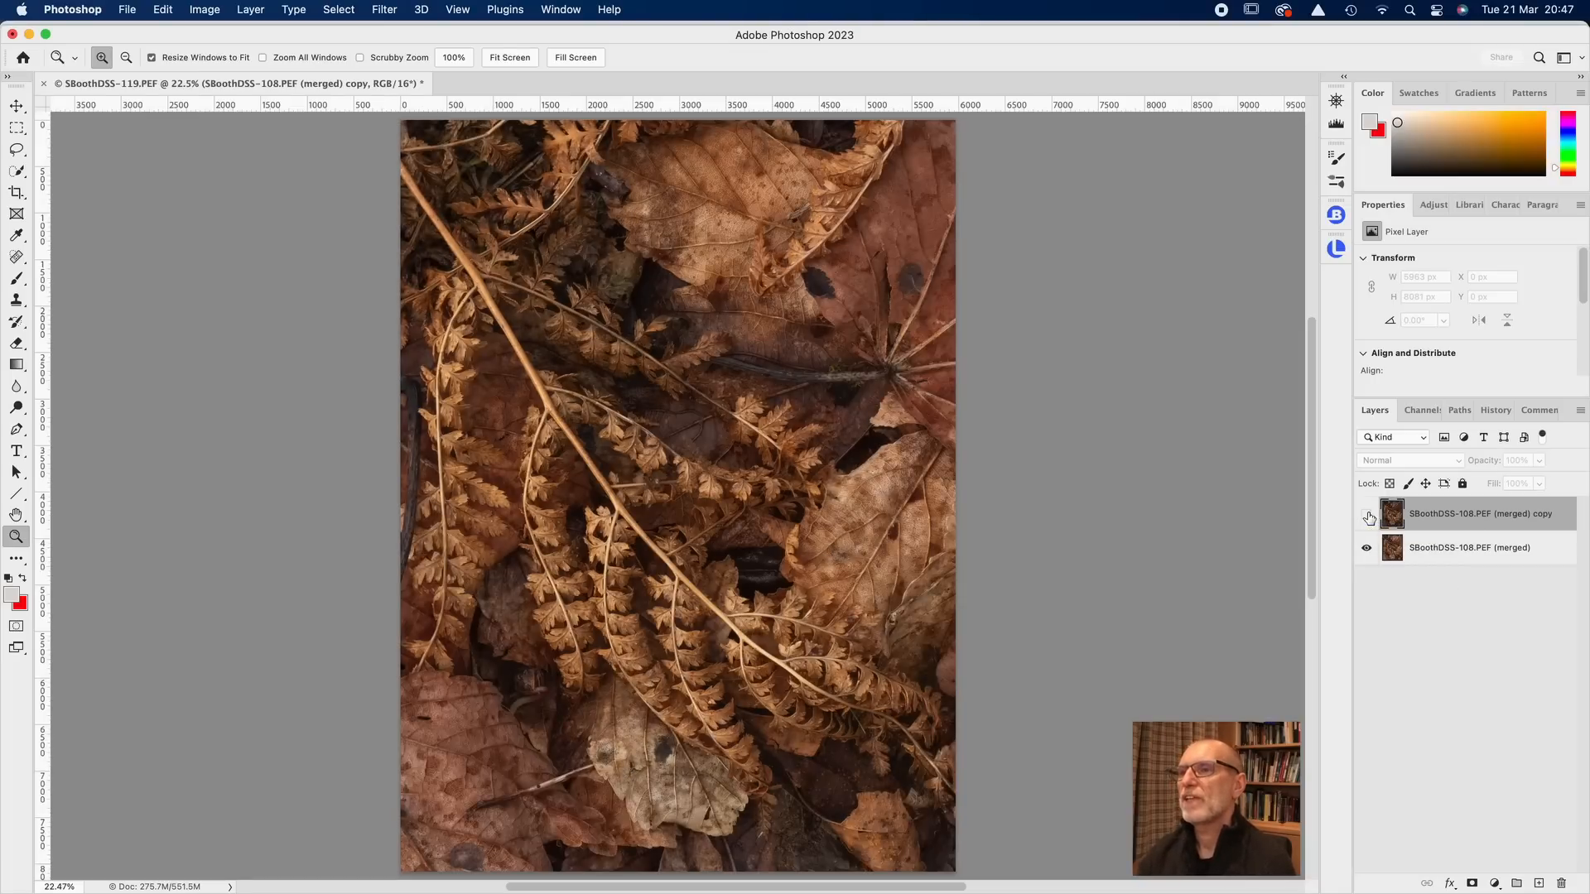
click(1367, 517)
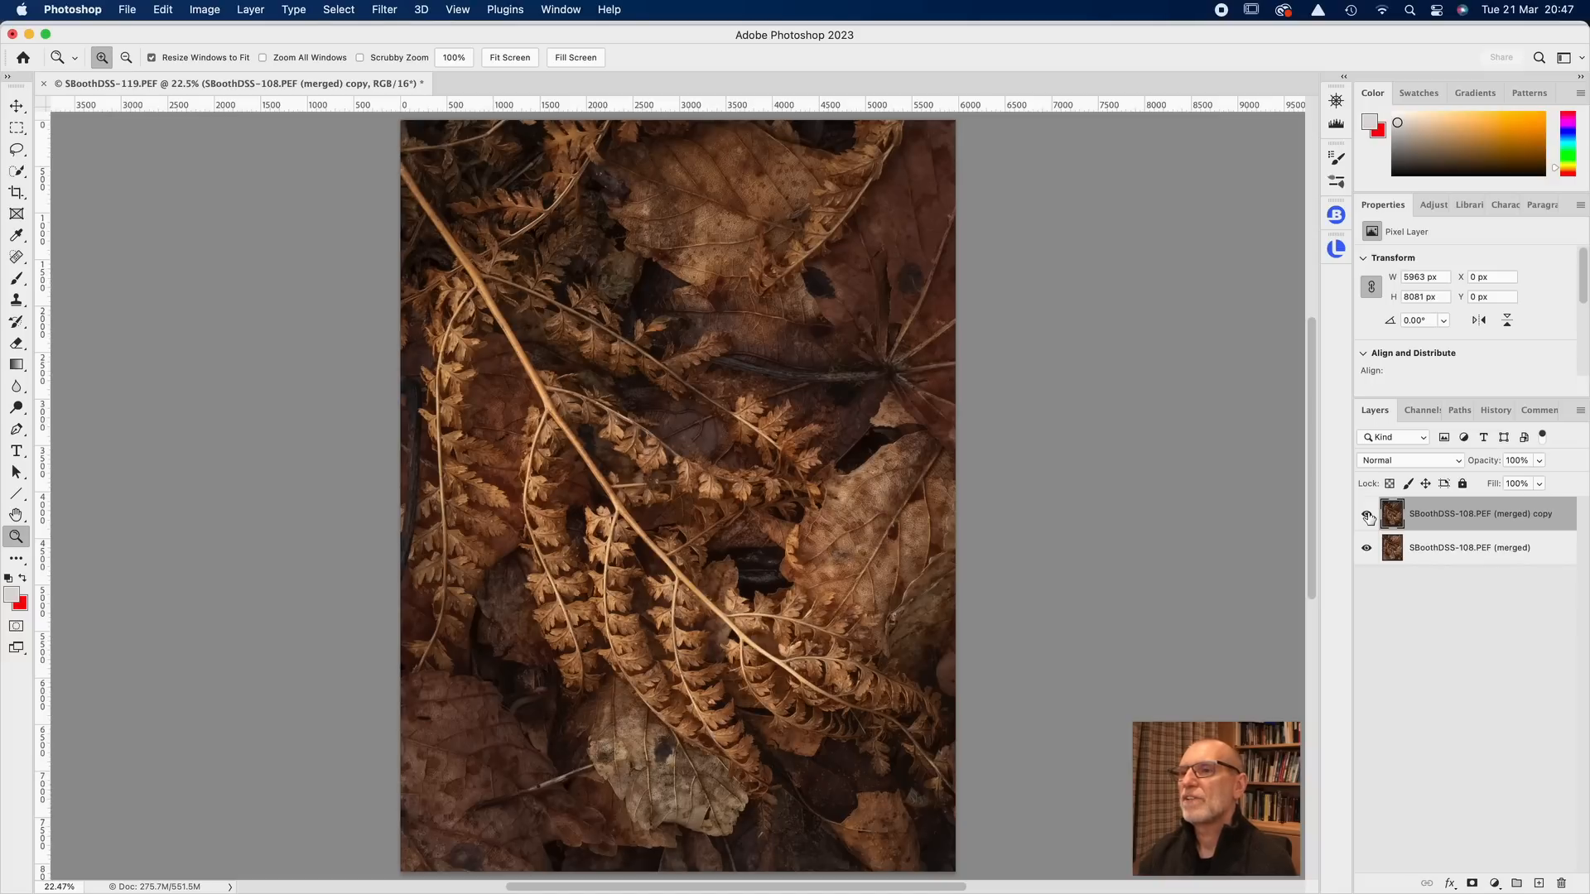